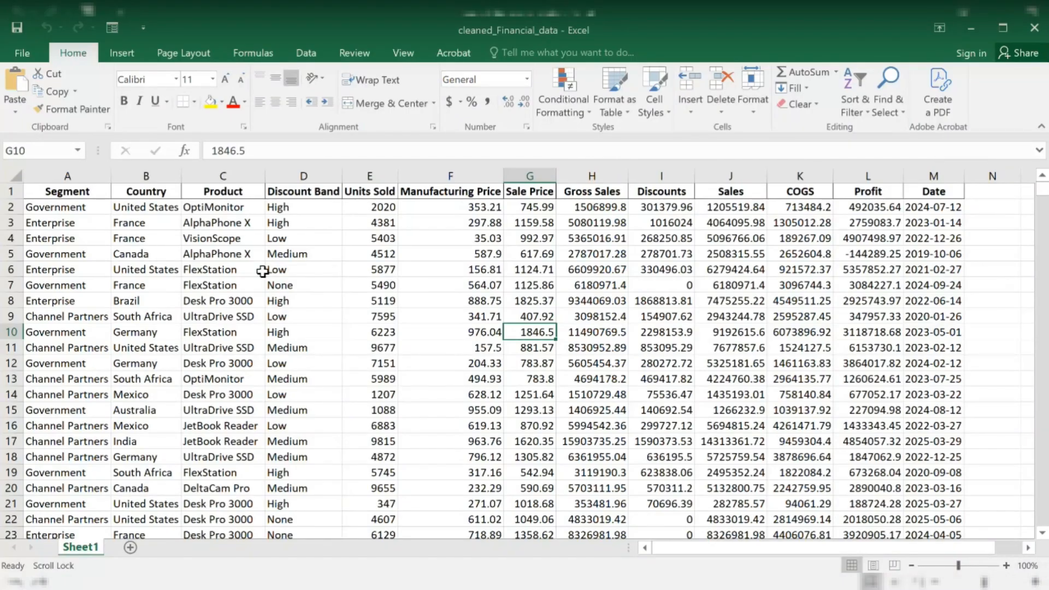
pyautogui.click(188, 206)
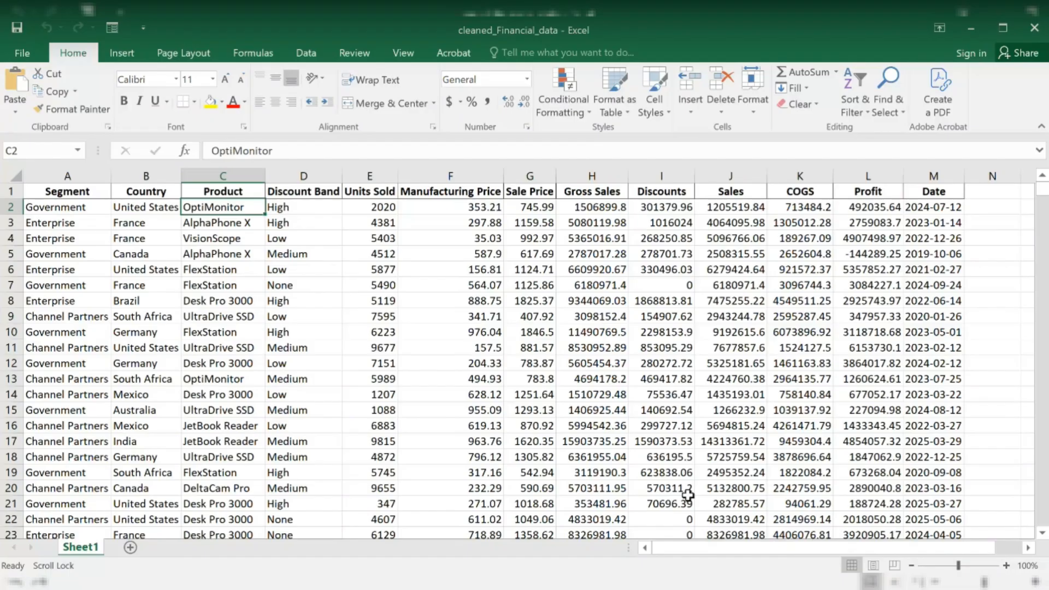
pyautogui.hotkey('alt', 'Tab')
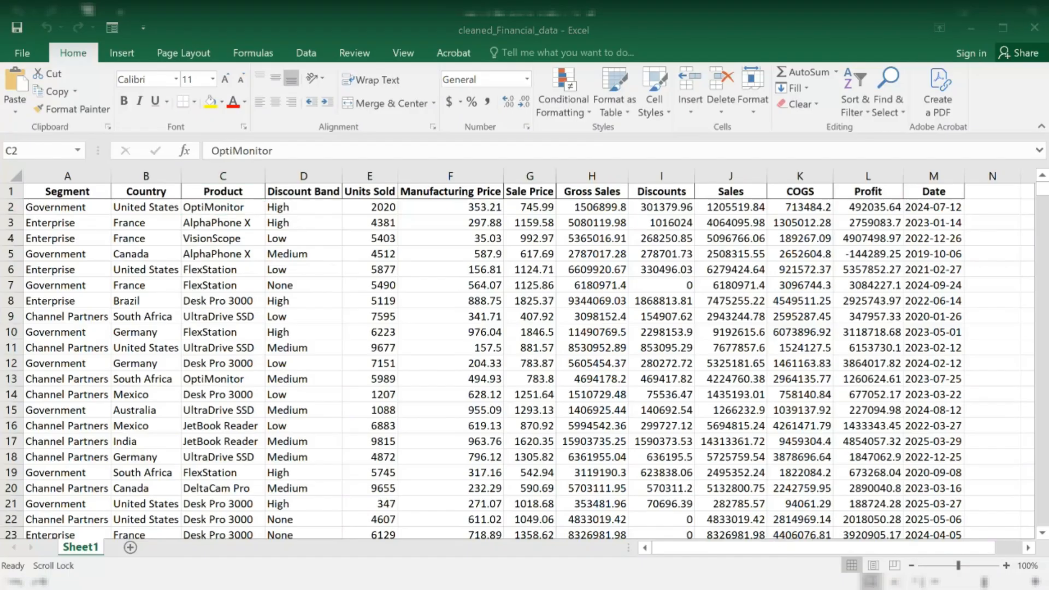
pyautogui.hotkey('alt', 'Tab')
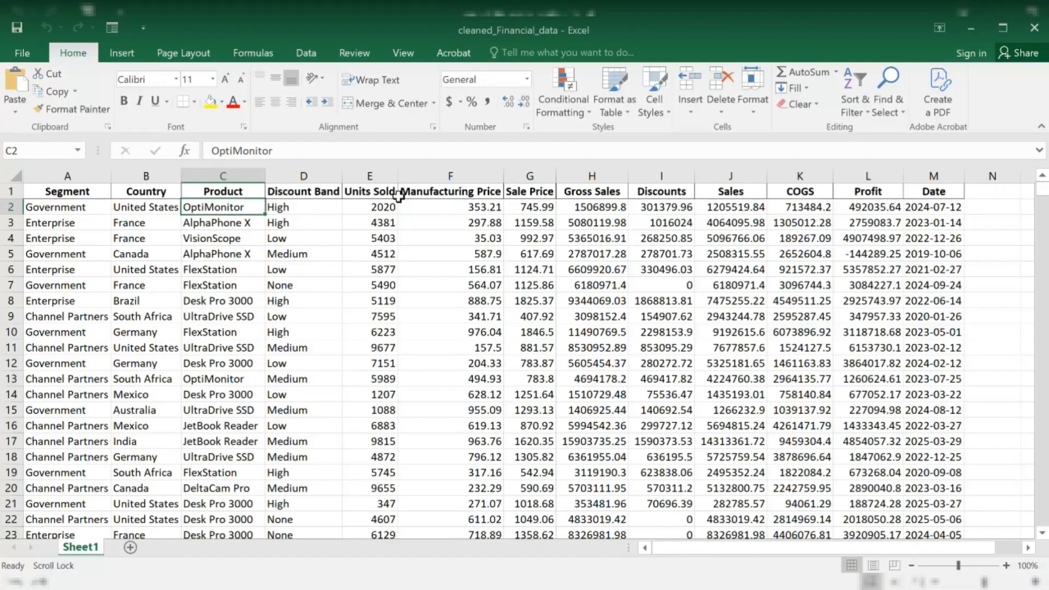
pyautogui.click(149, 264)
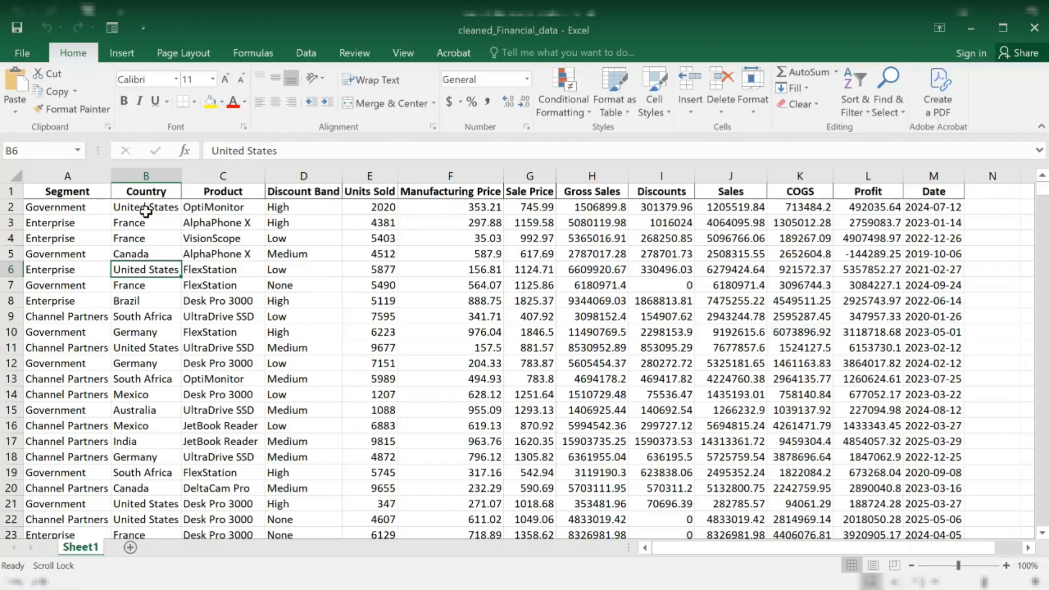
pyautogui.click(72, 169)
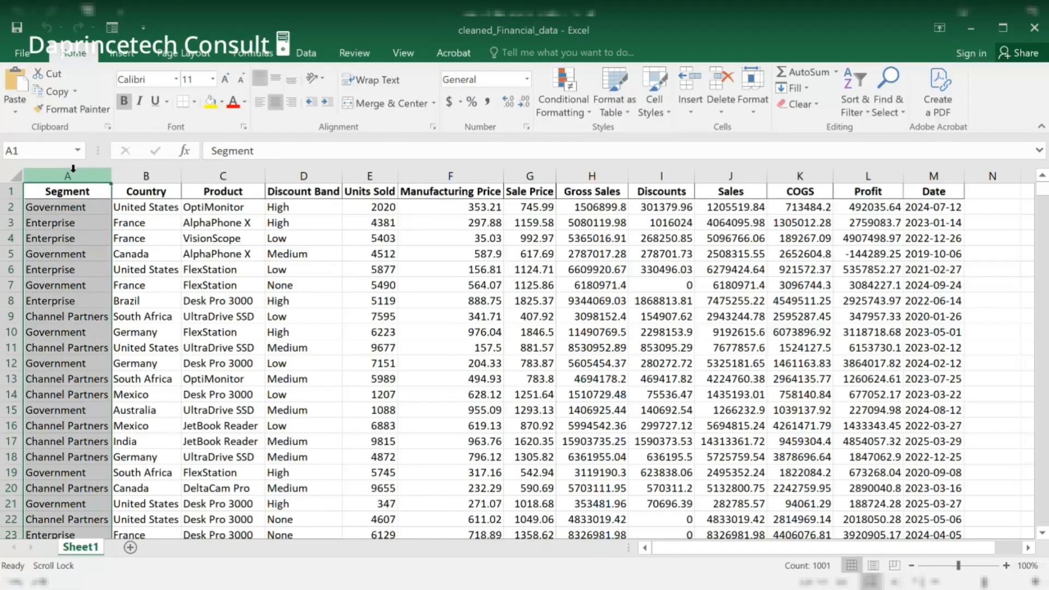
pyautogui.moveTo(72, 170); pyautogui.dragTo(304, 175)
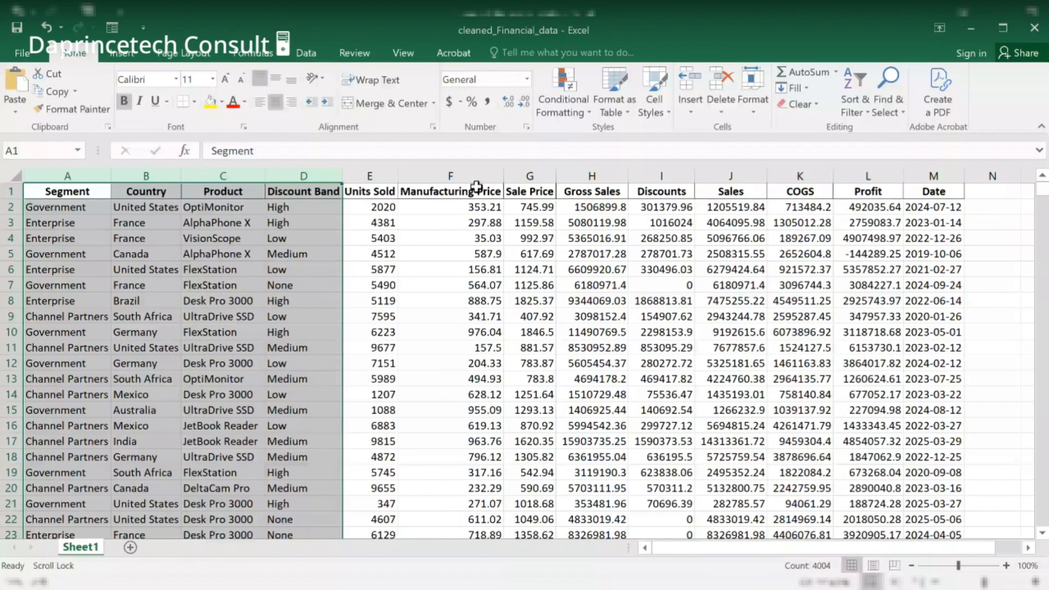
# Check the number format settings of the Units Sold column
pyautogui.click(373, 176)
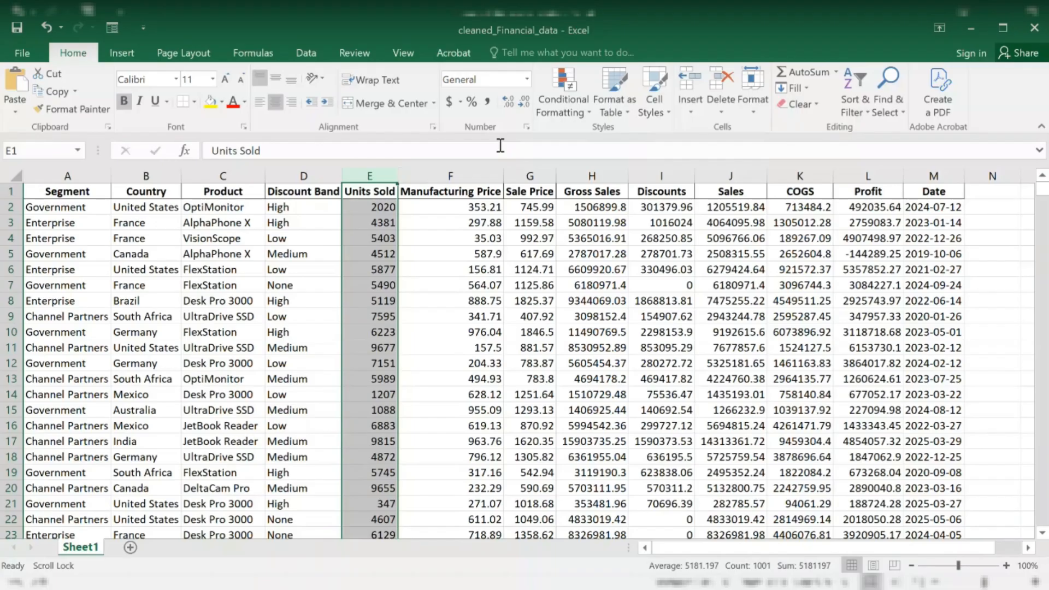
pyautogui.click(526, 79)
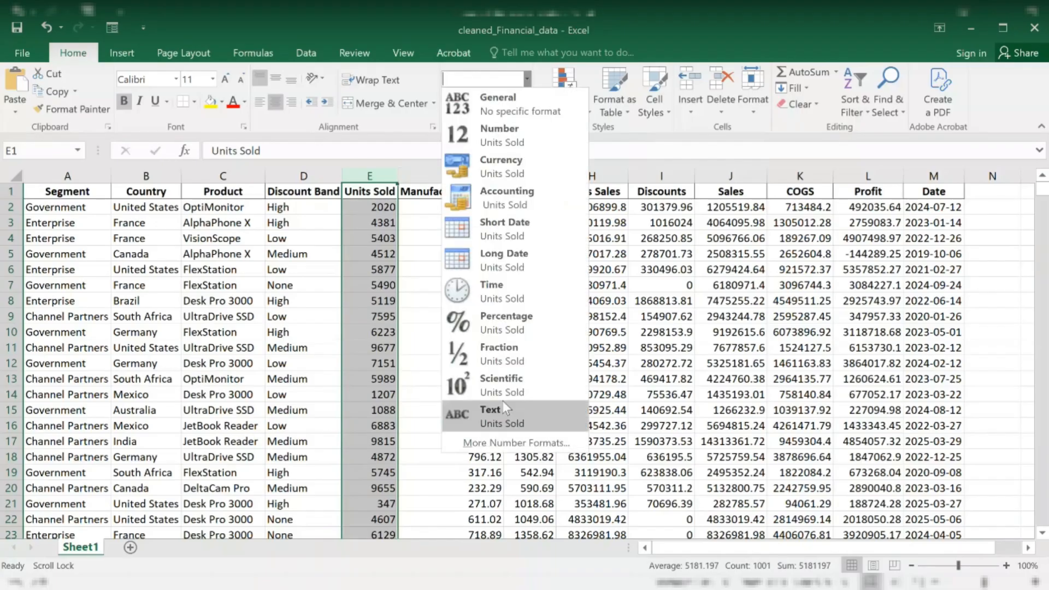
pyautogui.click(516, 442)
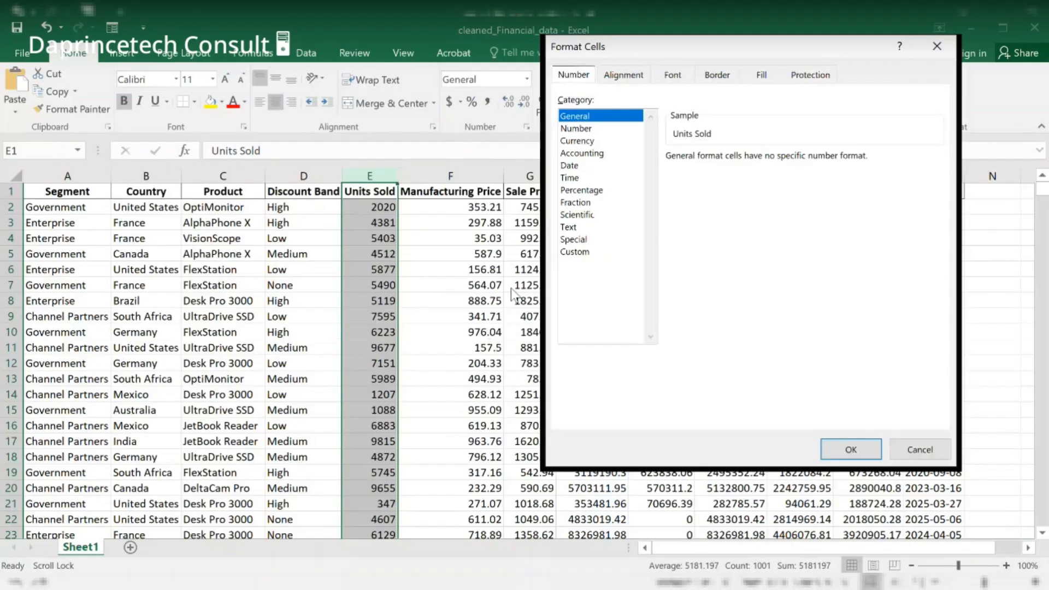
pyautogui.press('Escape')
# Format the Manufacturing Price through Profit columns as Currency with two decimal places and the $ symbol
pyautogui.click(466, 174)
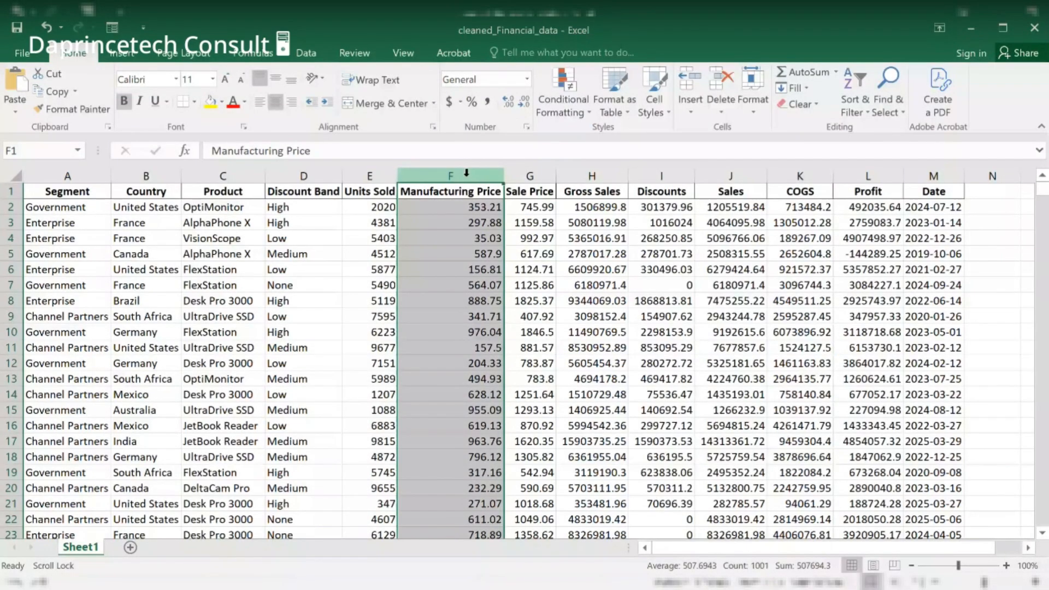
pyautogui.keyDown('ctrl'); pyautogui.click(881, 172); pyautogui.keyUp('ctrl')
pyautogui.click(799, 175)
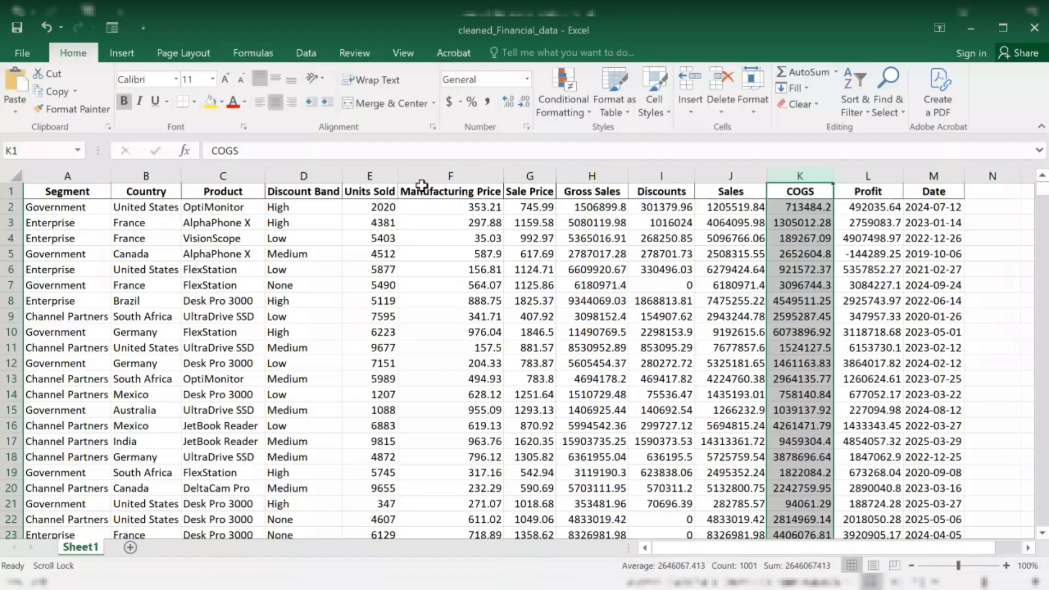
pyautogui.click(432, 176)
pyautogui.keyDown('shift'); pyautogui.click(868, 174); pyautogui.keyUp('shift')
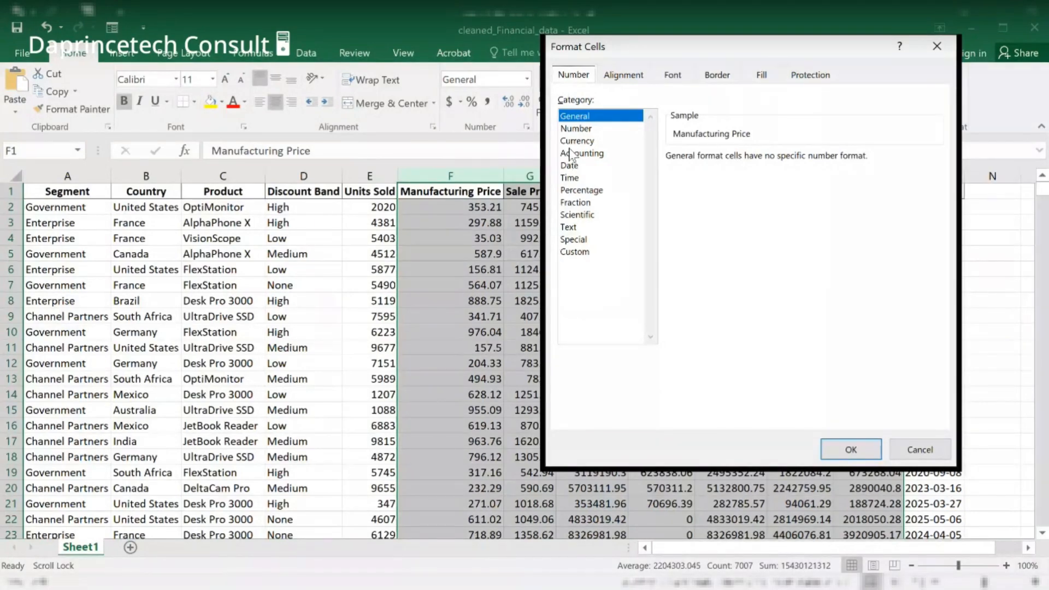
pyautogui.click(575, 142)
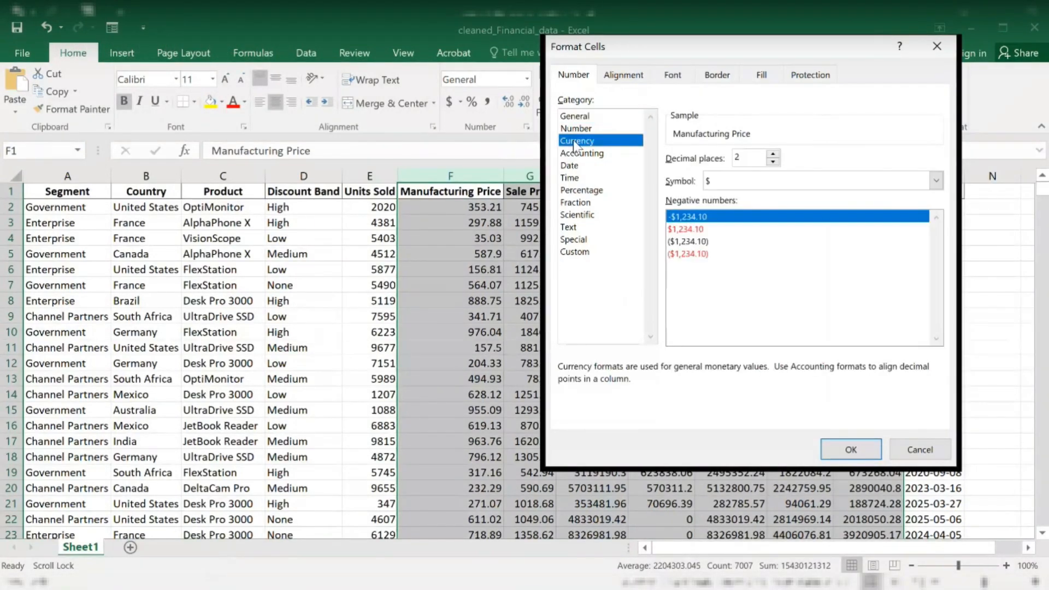
pyautogui.click(936, 181)
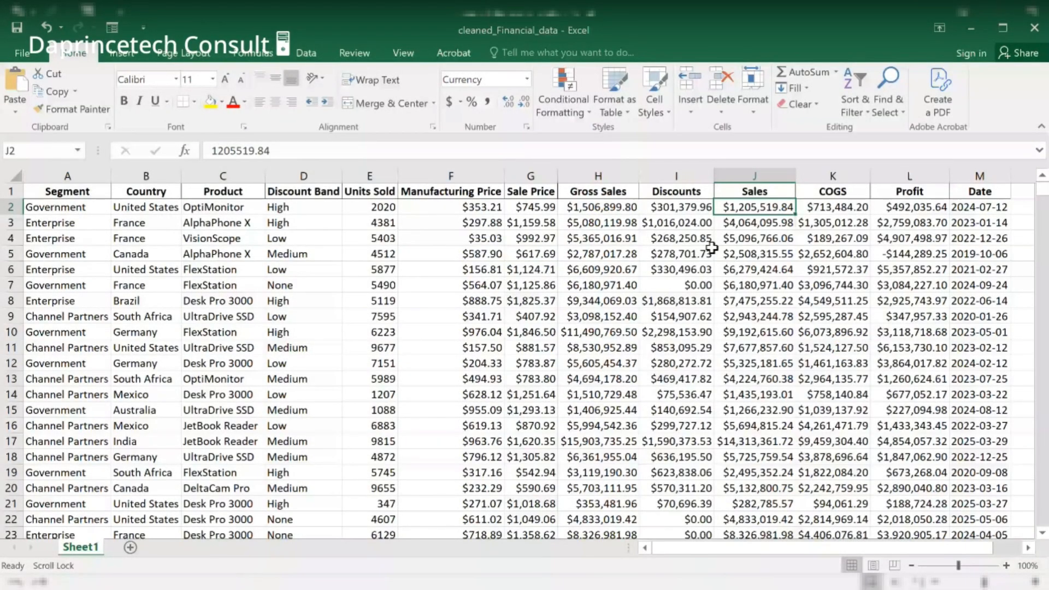
# Inspect the stored values of Sale Price, Gross Sales and Sales in the first data row
pyautogui.click(530, 211)
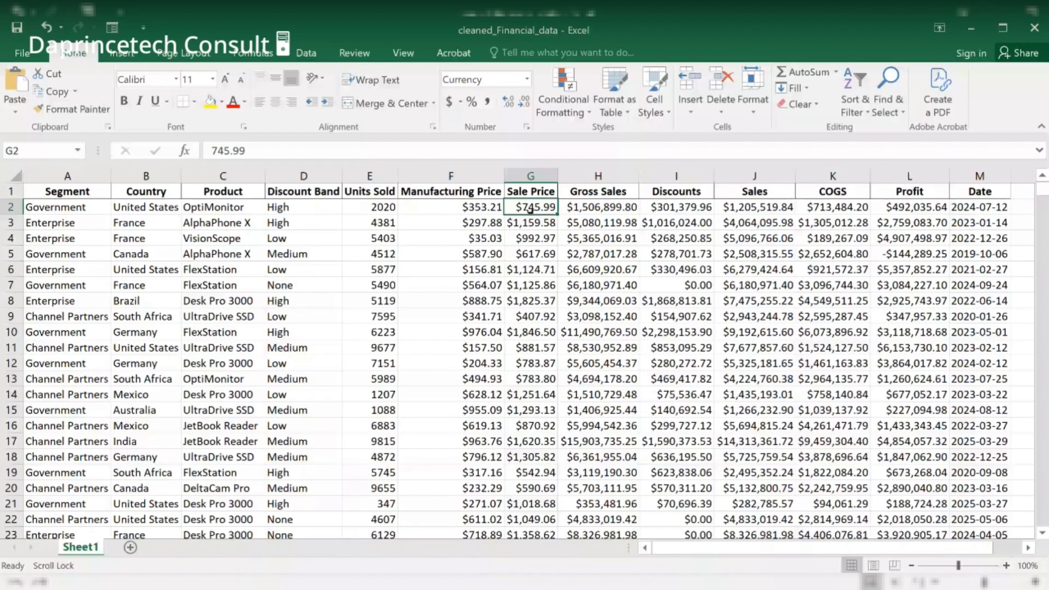
pyautogui.click(599, 209)
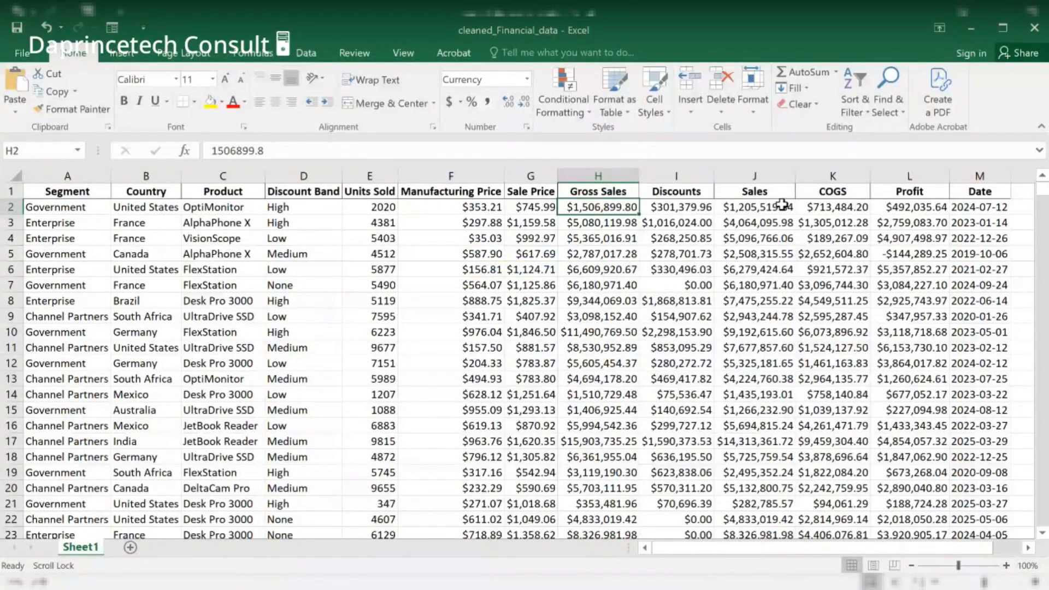
pyautogui.click(772, 205)
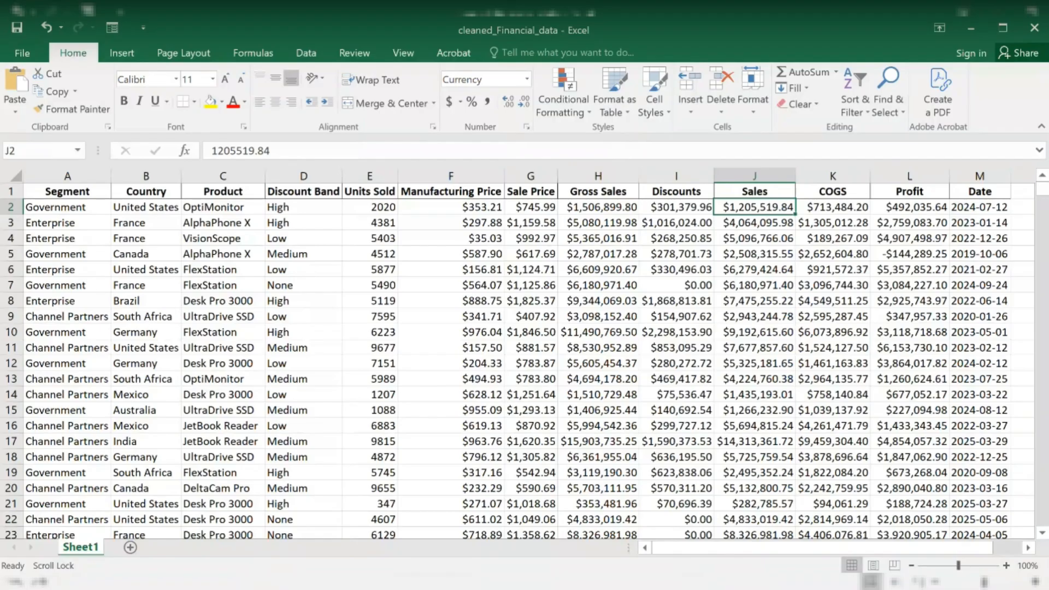
# Set the number format of the Date column to the Date category with the English (United States) locale
pyautogui.click(993, 166)
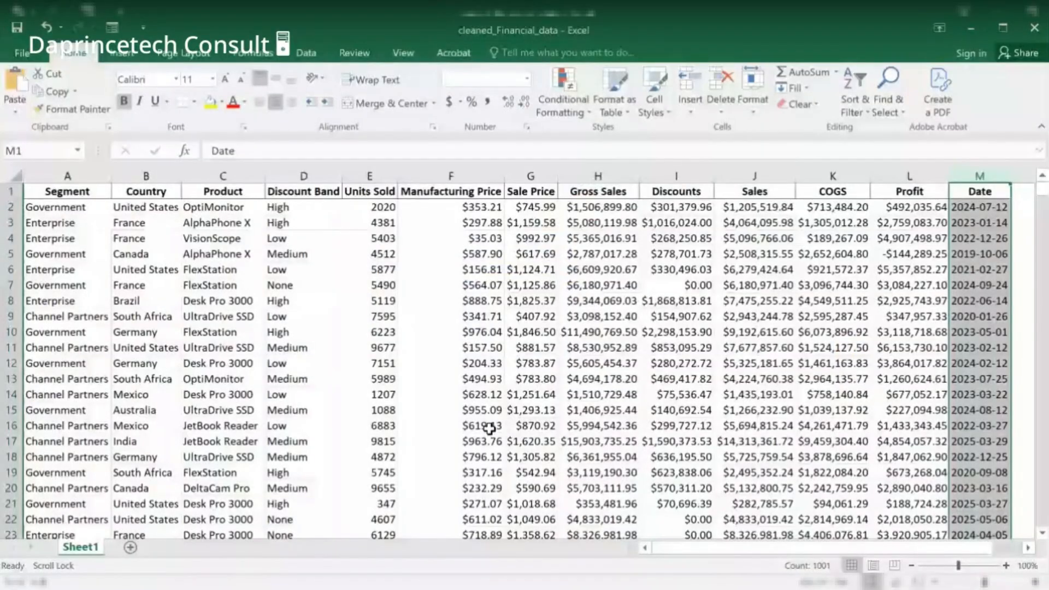
pyautogui.hotkey('ctrl', '1')
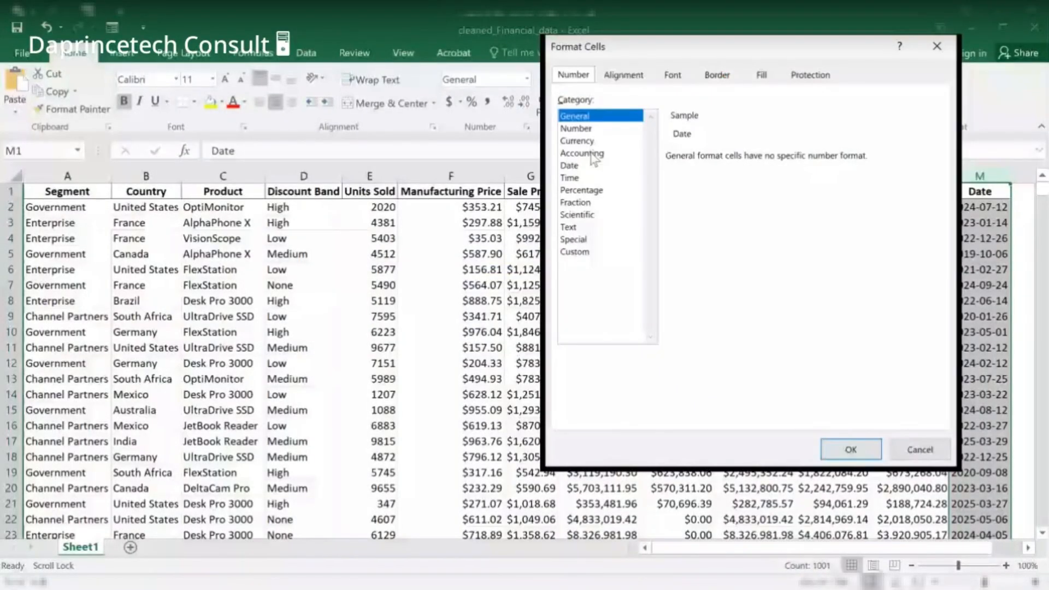
pyautogui.click(568, 165)
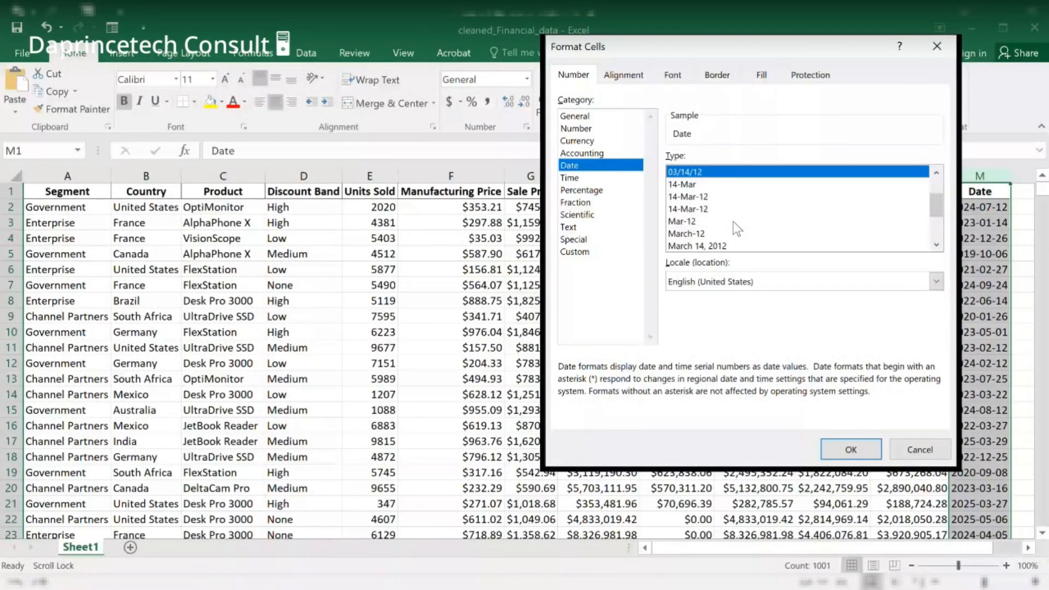
pyautogui.scroll(-2, 736, 228)
pyautogui.click(736, 233)
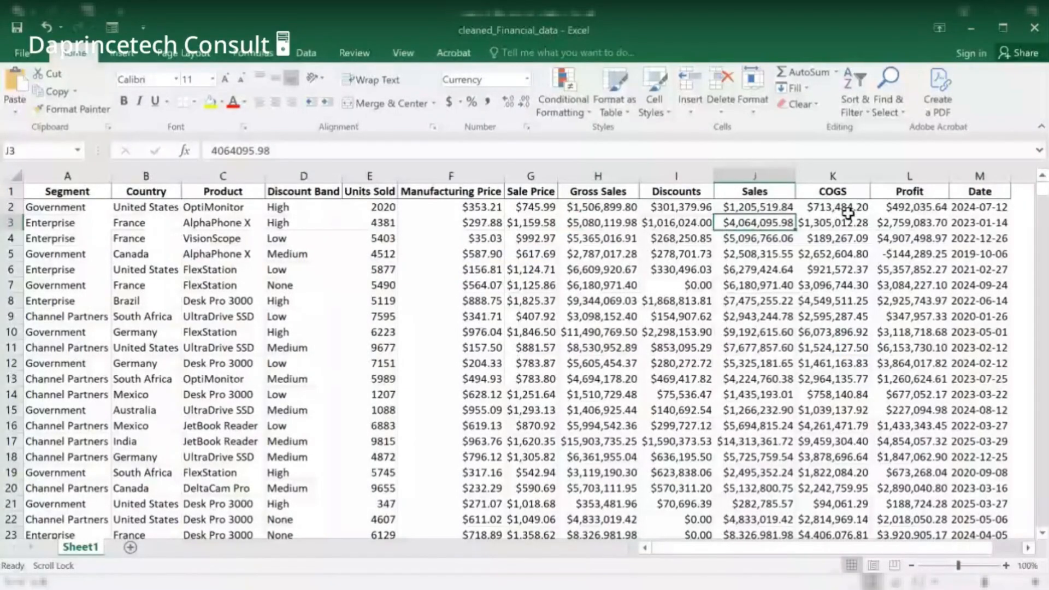
# Inspect the COGS, Gross Sales, Sale Price and Units Sold cells for stored values versus formulas
pyautogui.click(840, 236)
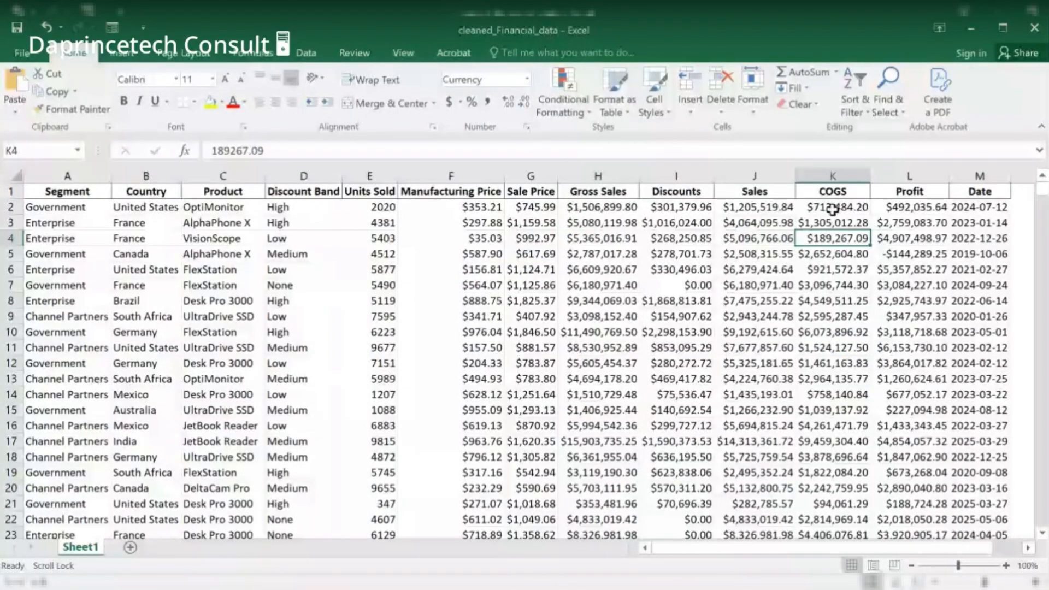
pyautogui.click(831, 209)
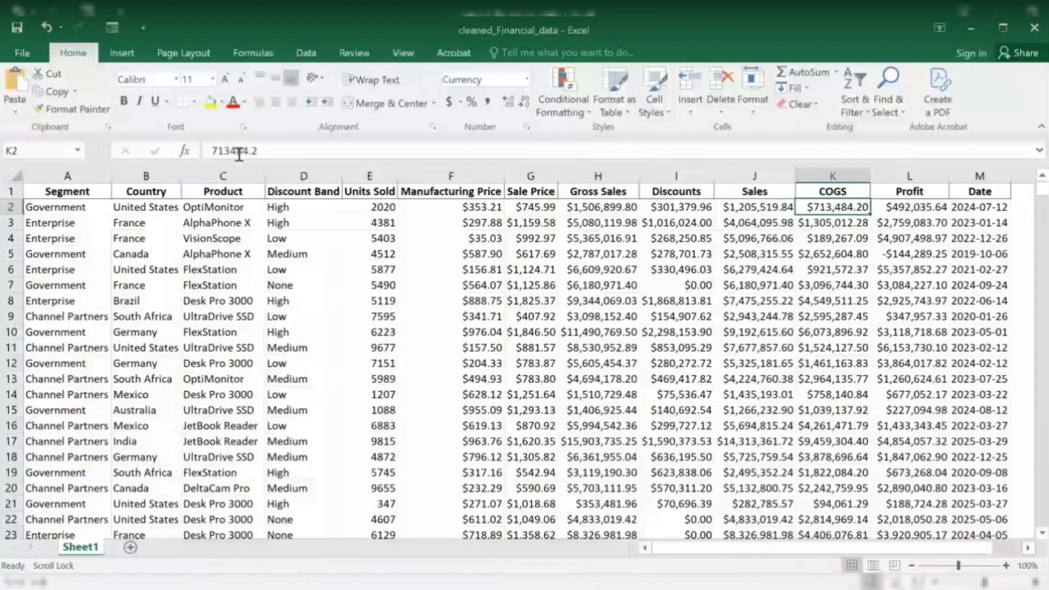
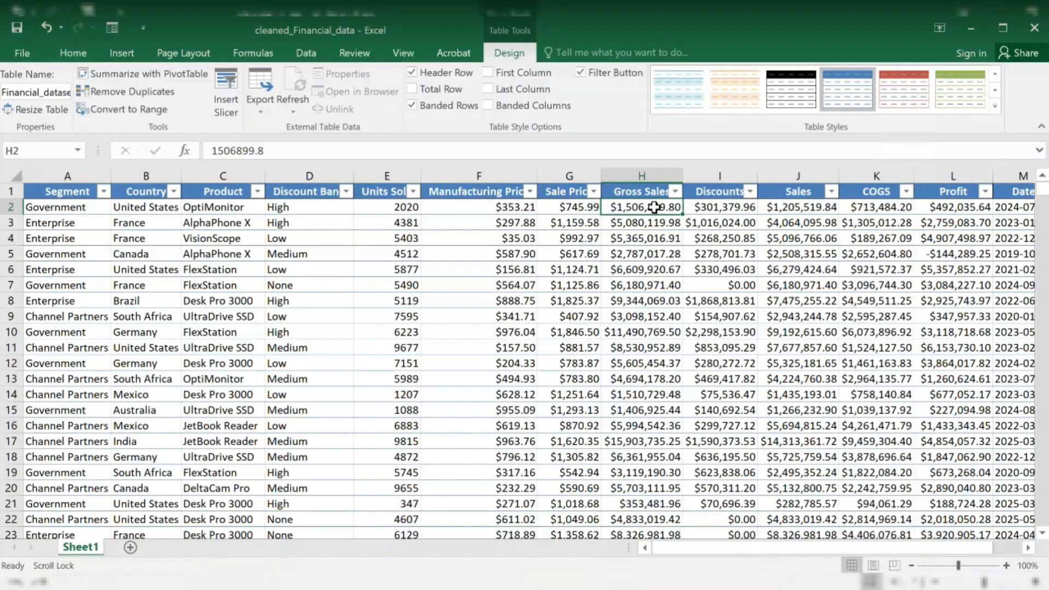
pyautogui.click(650, 236)
pyautogui.click(645, 207)
pyautogui.click(572, 209)
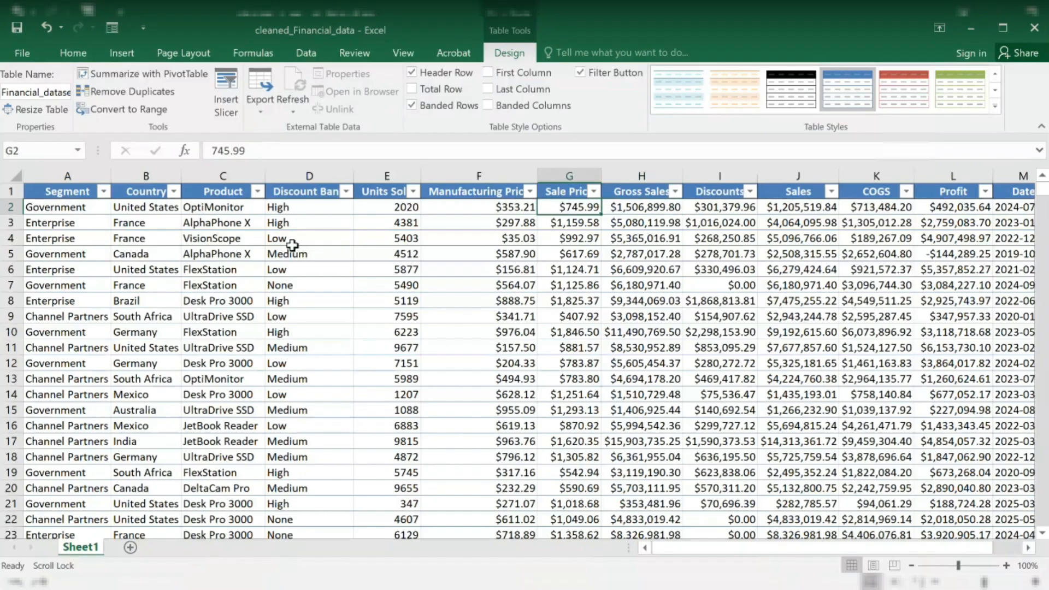
pyautogui.click(394, 212)
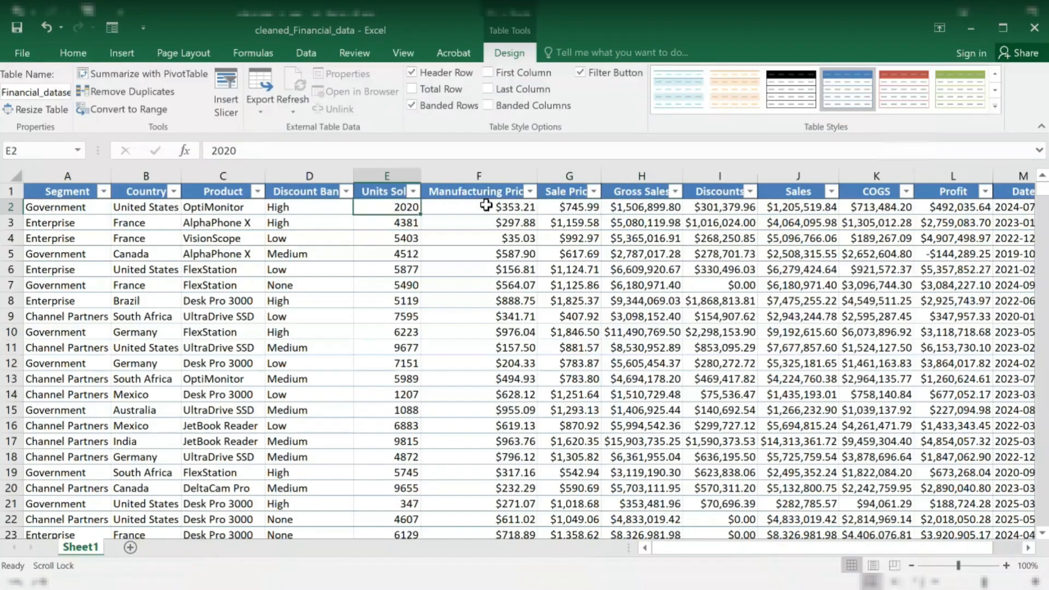
pyautogui.click(634, 211)
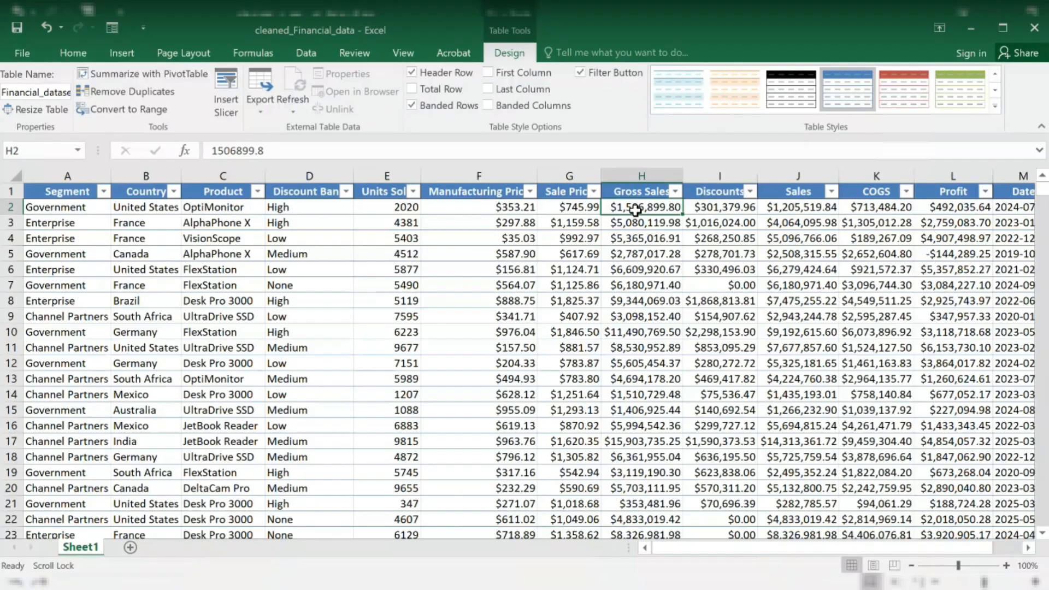
pyautogui.click(643, 240)
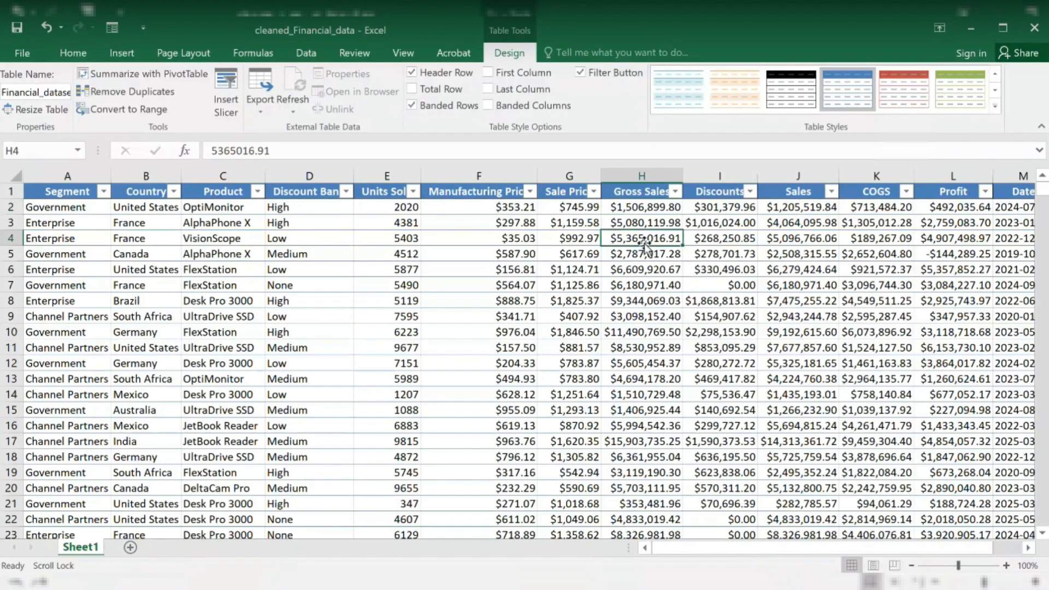
# Replace the first Gross Sales value with the formula =(E2*G2), apply it down the table column, and select the column
pyautogui.click(636, 206)
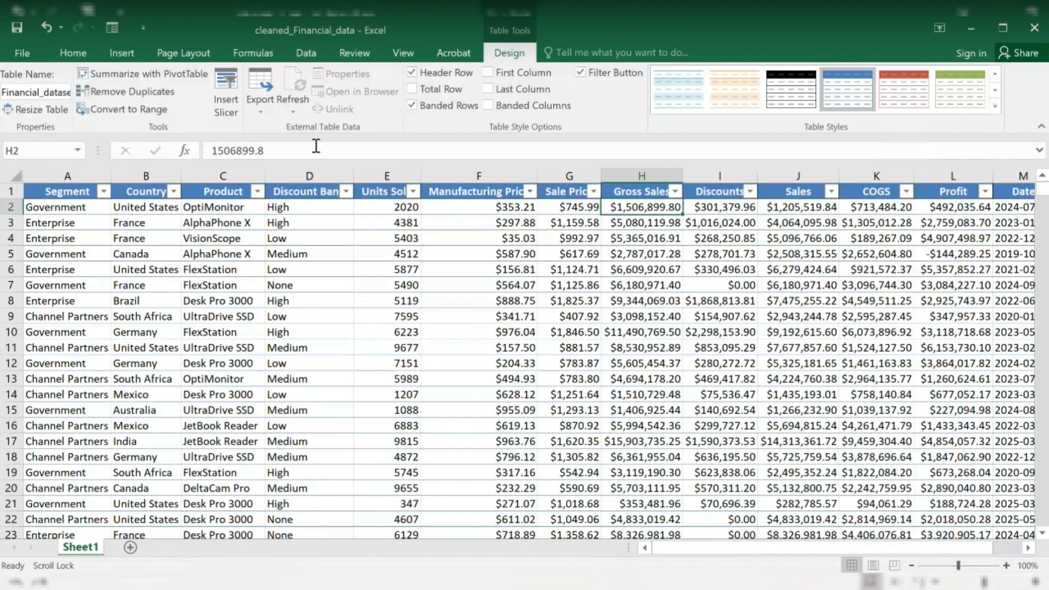
pyautogui.moveTo(316, 146); pyautogui.dragTo(171, 155)
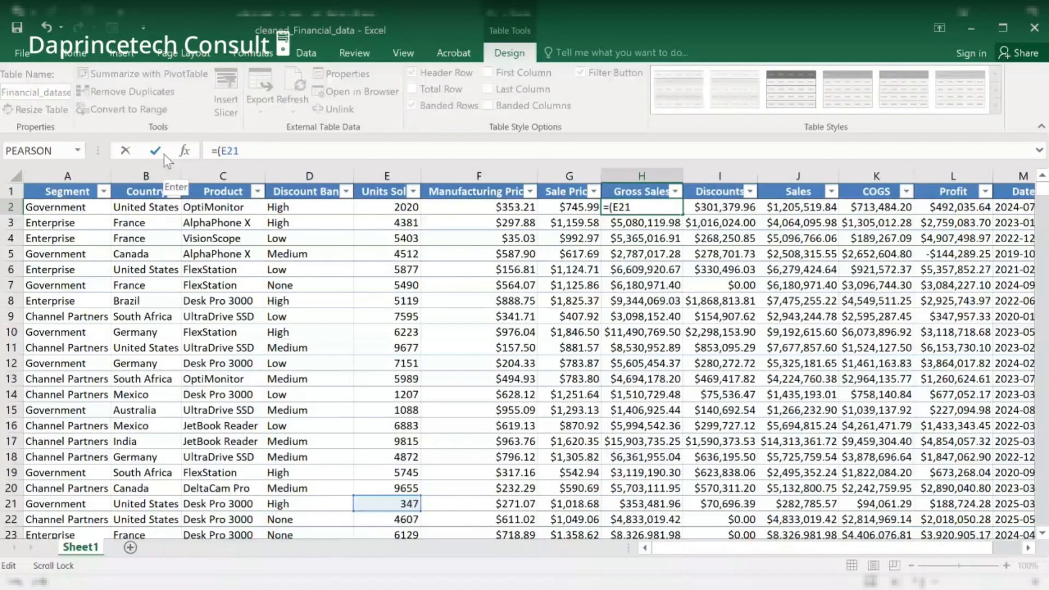
pyautogui.press('BackSpace')
pyautogui.press('BackSpace')
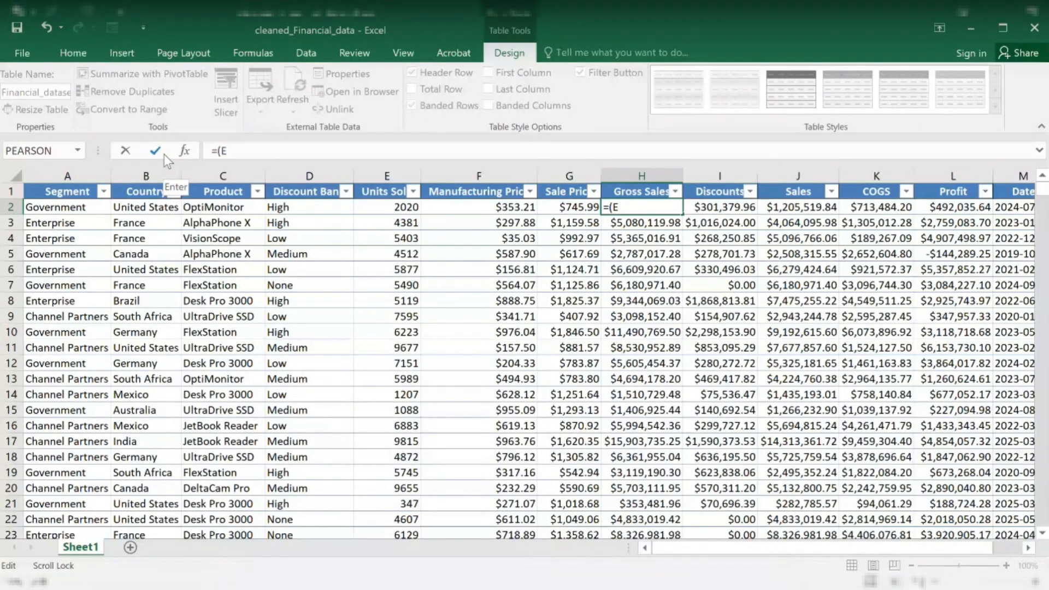
pyautogui.write('2')
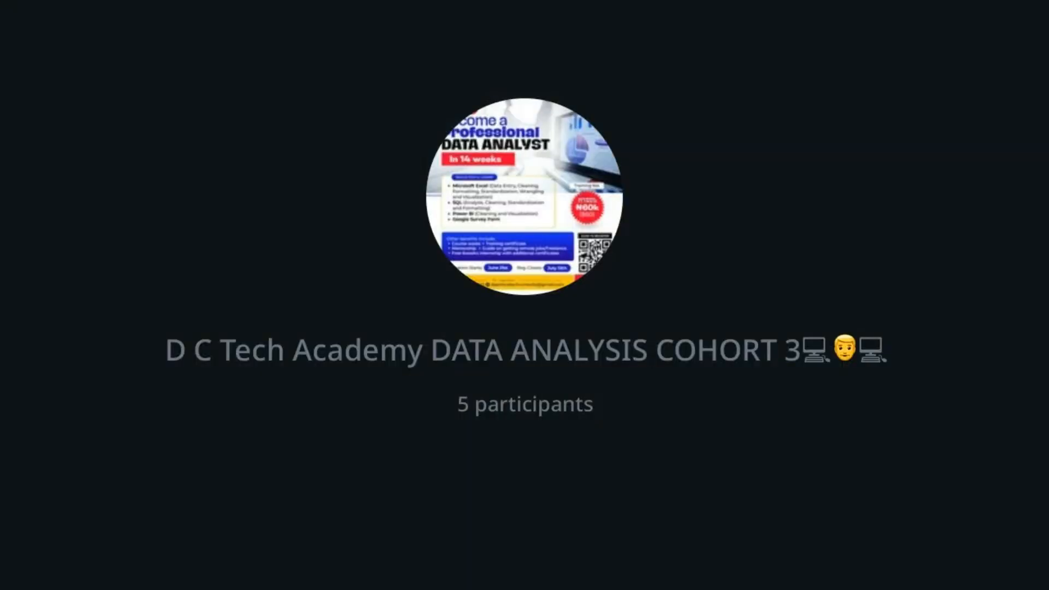
pyautogui.press('Return')
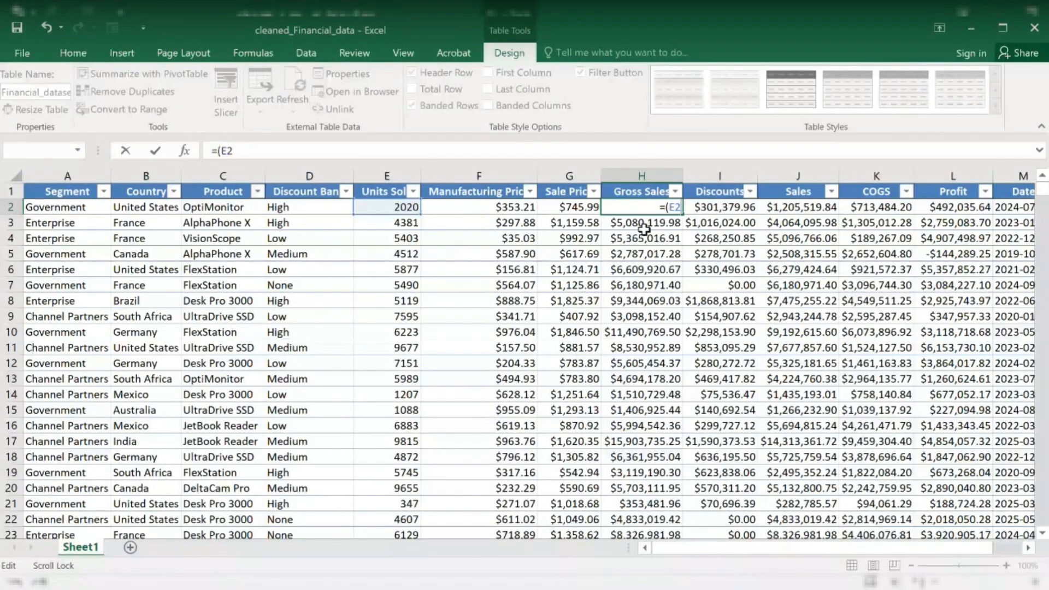
pyautogui.click(283, 156)
pyautogui.write('*G2')
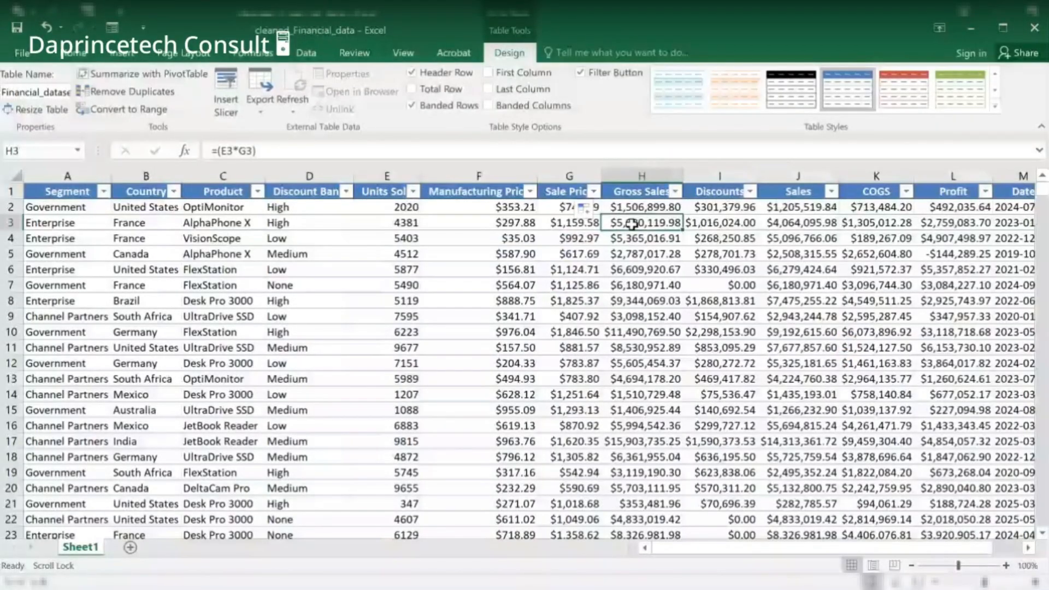
pyautogui.click(631, 187)
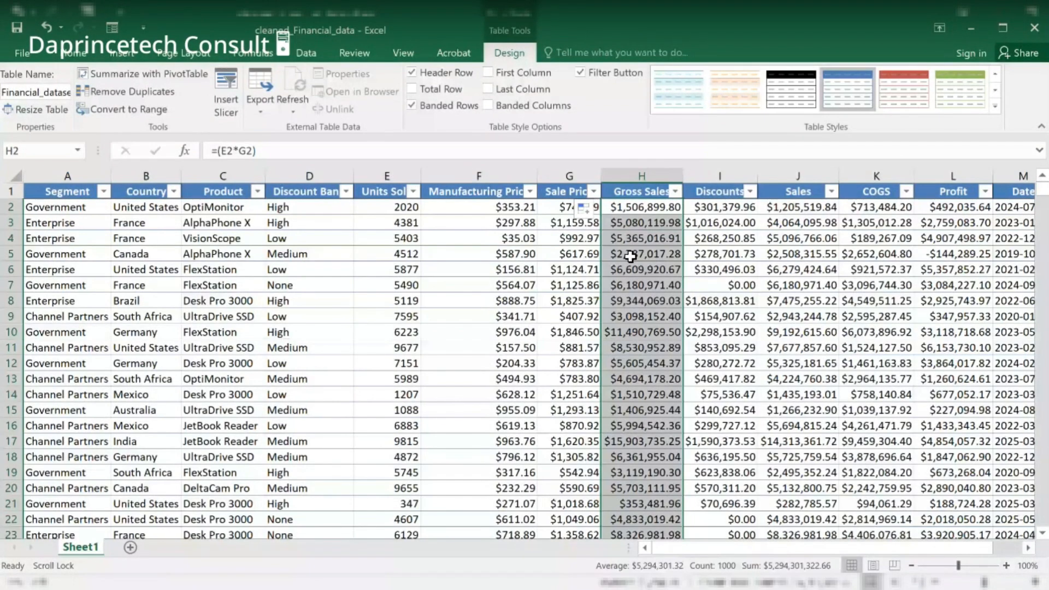
# Inspect the second-row Gross Sales formula and the stored Discounts values in the first two data rows
pyautogui.click(632, 224)
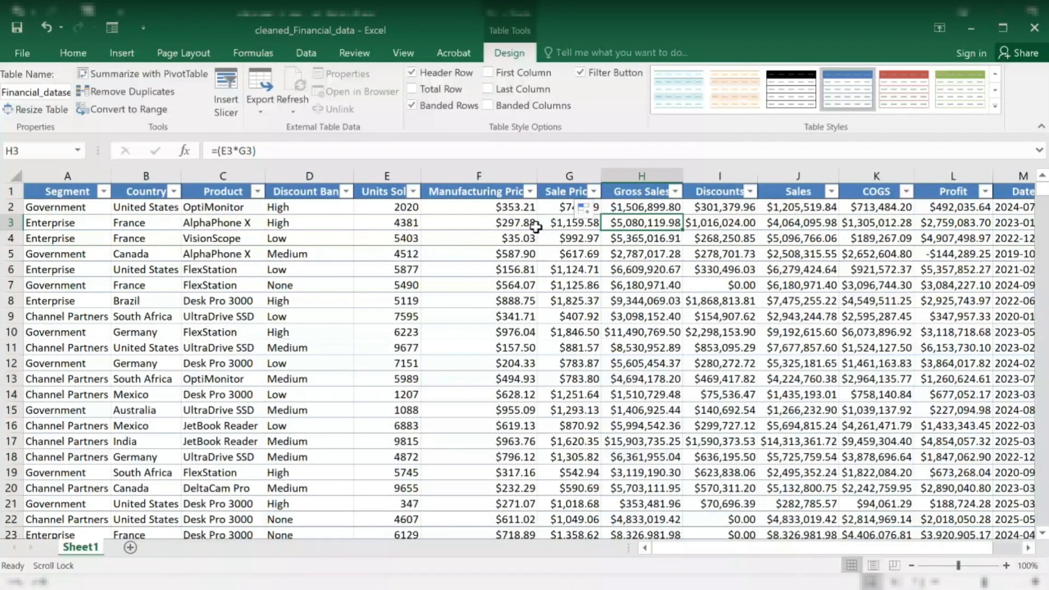
pyautogui.click(729, 224)
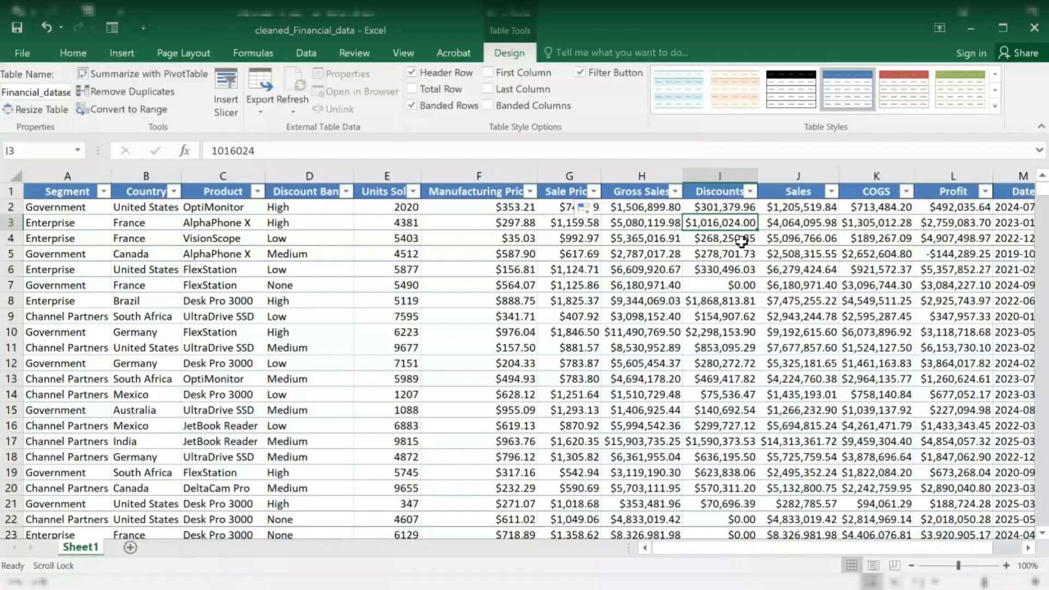
pyautogui.click(713, 205)
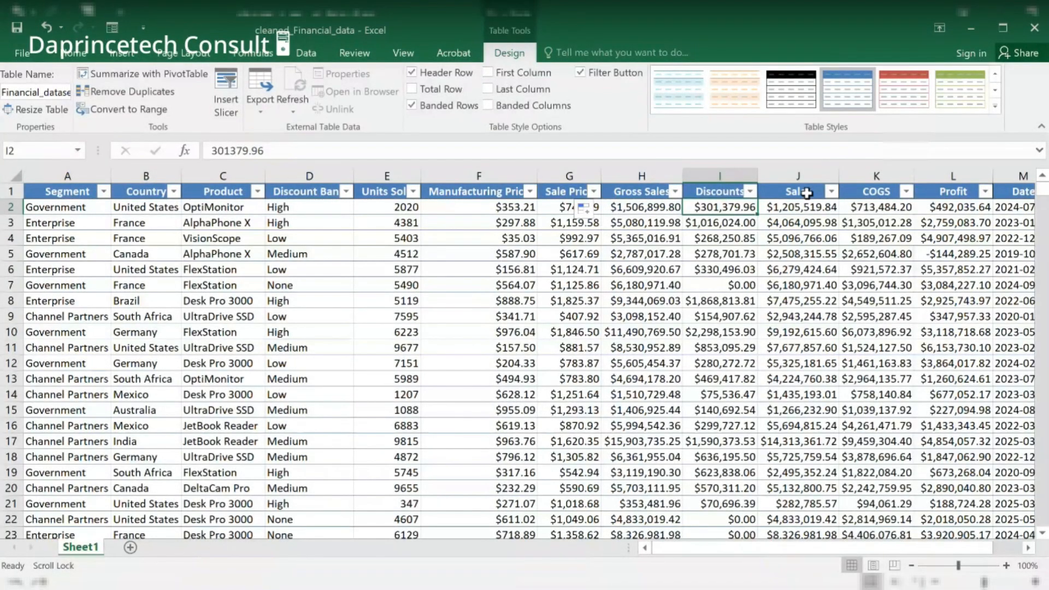
# Replace the first Sales value with the formula =(H2-I2) and fill it down the table column
pyautogui.click(797, 206)
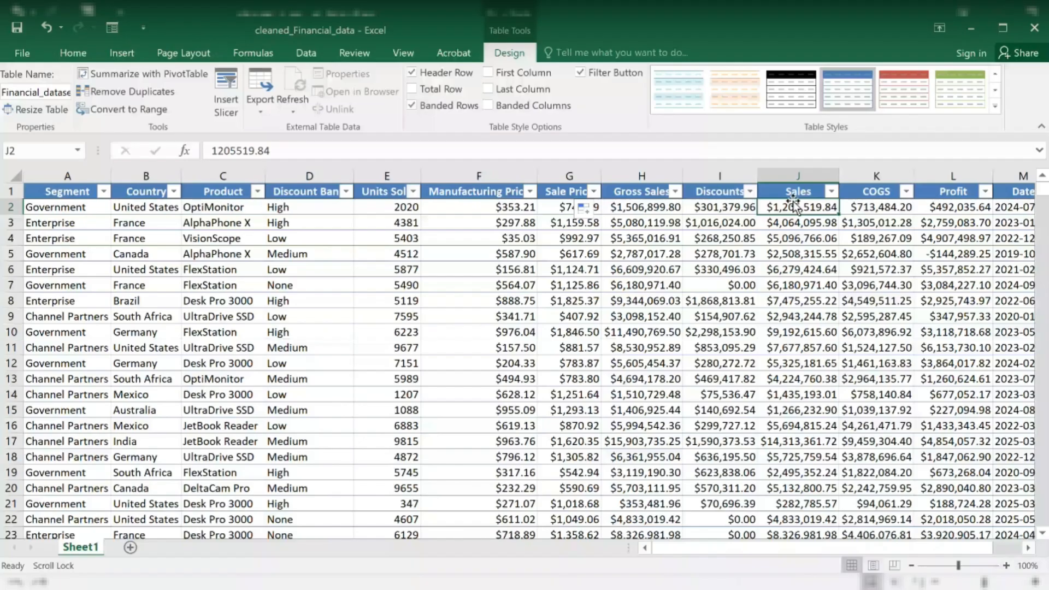
pyautogui.write('=')
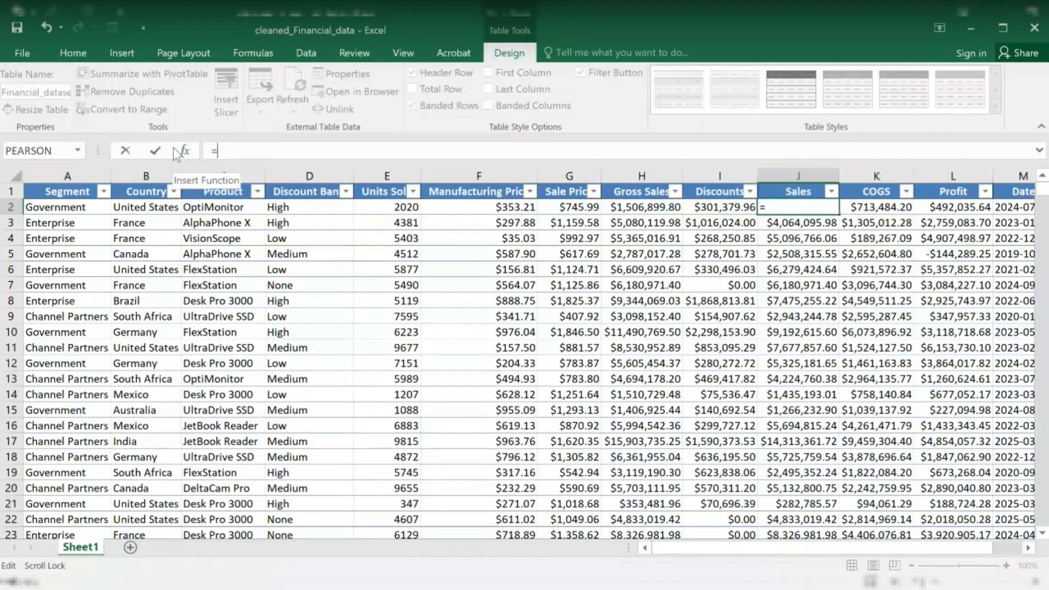
pyautogui.write('(H2')
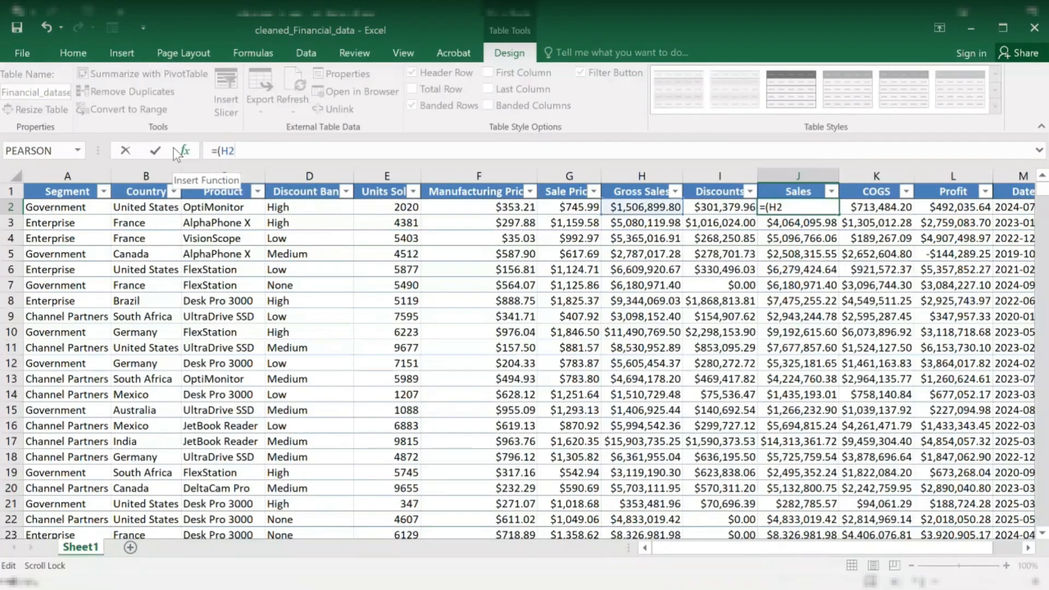
pyautogui.write('-')
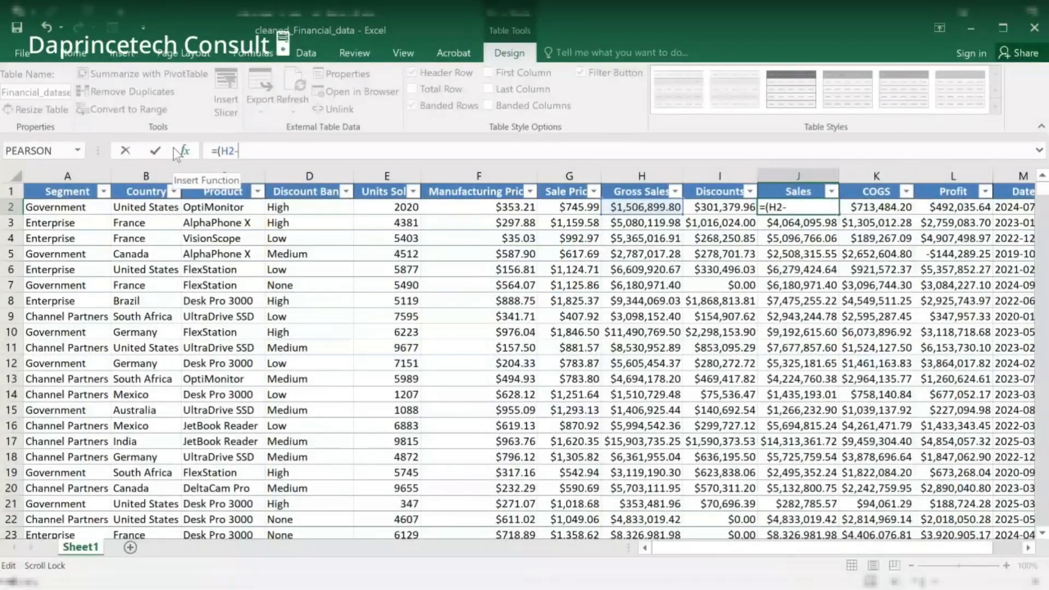
pyautogui.write('I2')
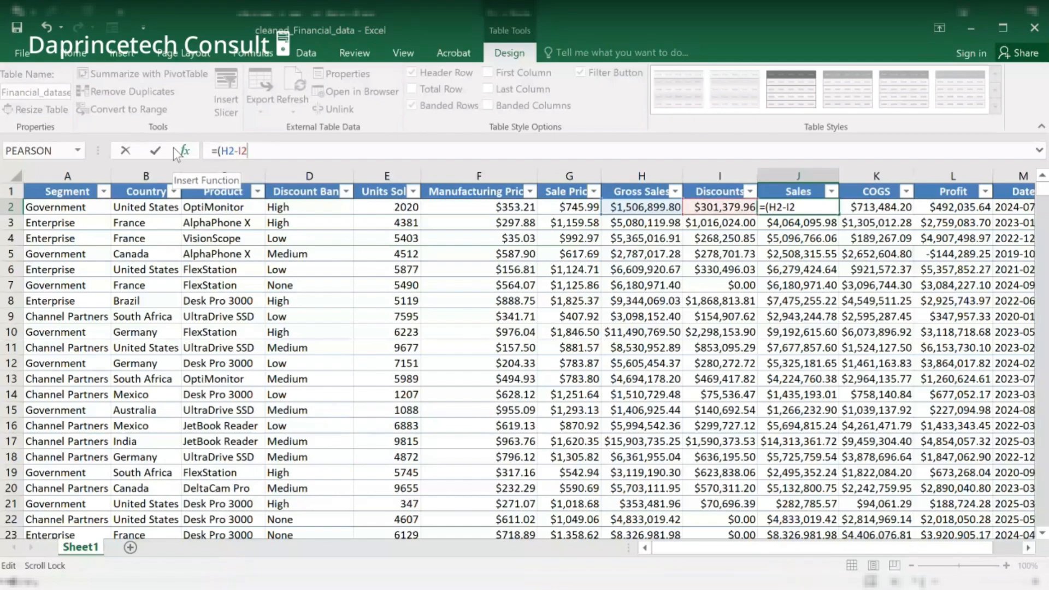
pyautogui.write(')')
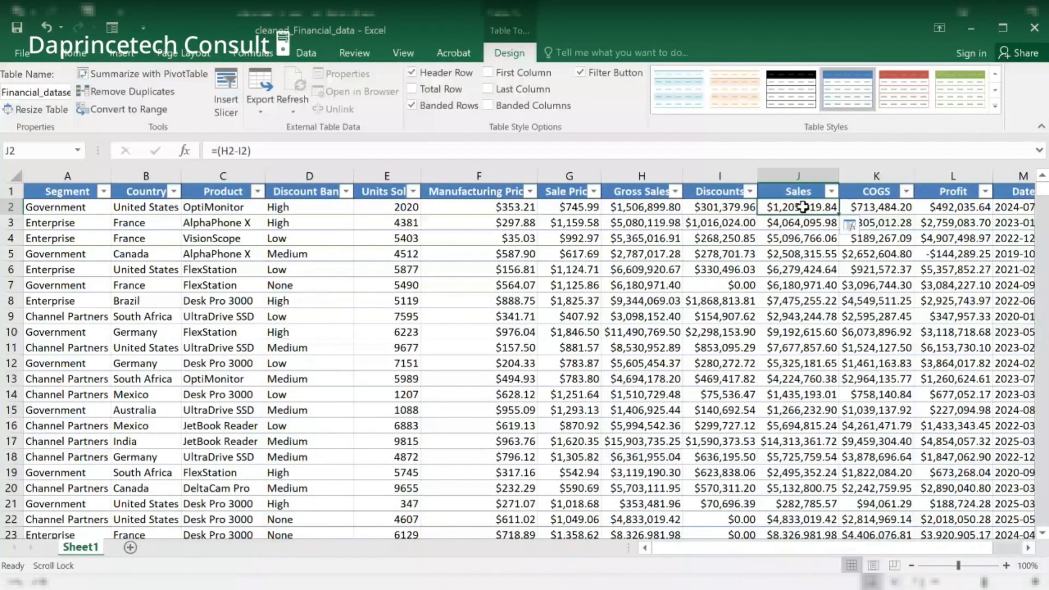
pyautogui.doubleClick(839, 214)
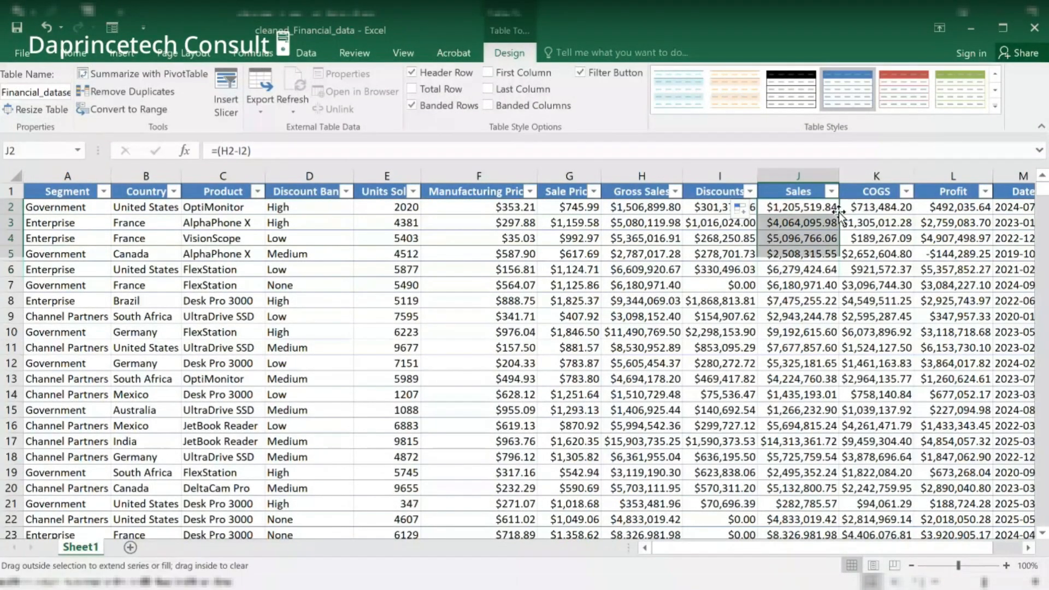
pyautogui.click(796, 209)
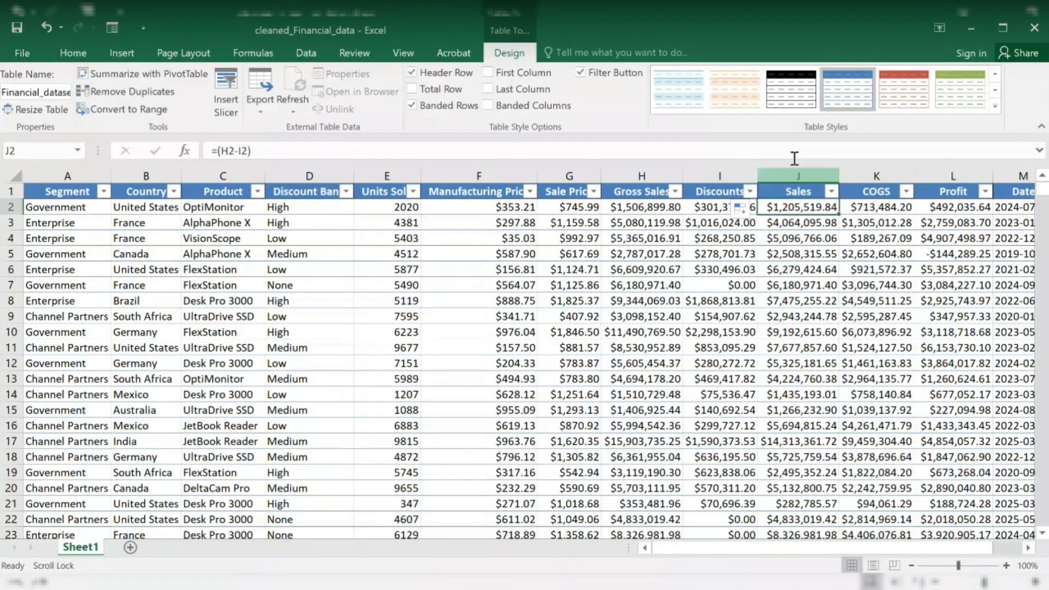
pyautogui.click(800, 219)
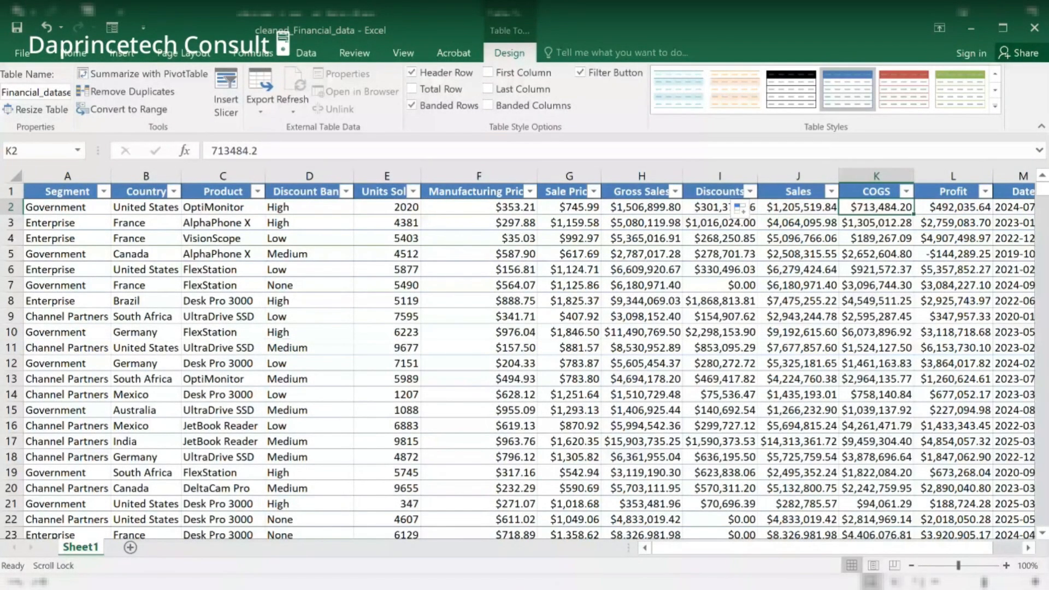
# Replace the first COGS value with the formula =(E2*F2) and fill it down the table column
pyautogui.moveTo(260, 150); pyautogui.dragTo(181, 148)
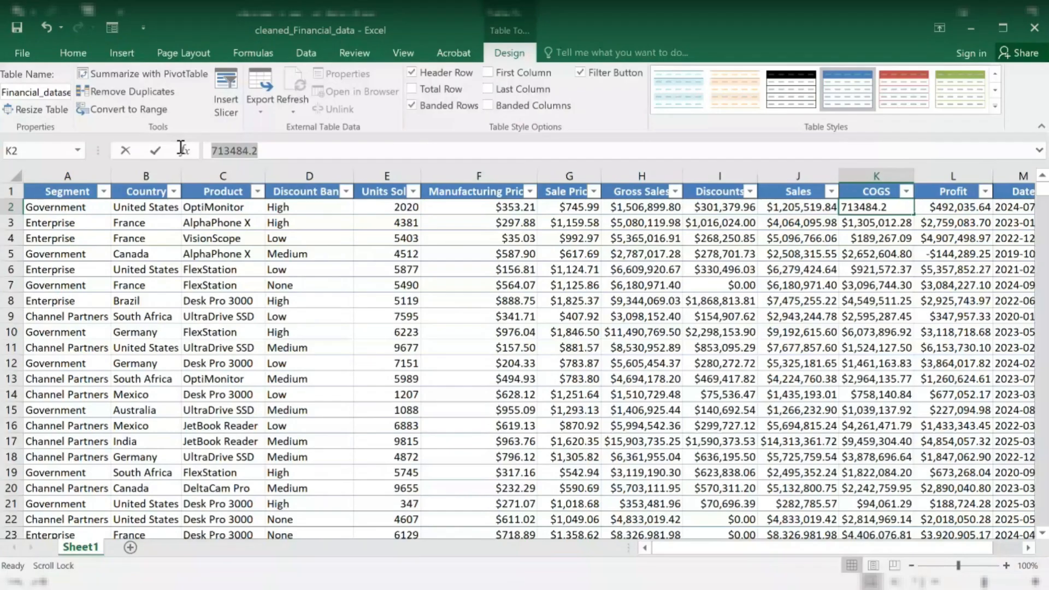
pyautogui.press('BackSpace')
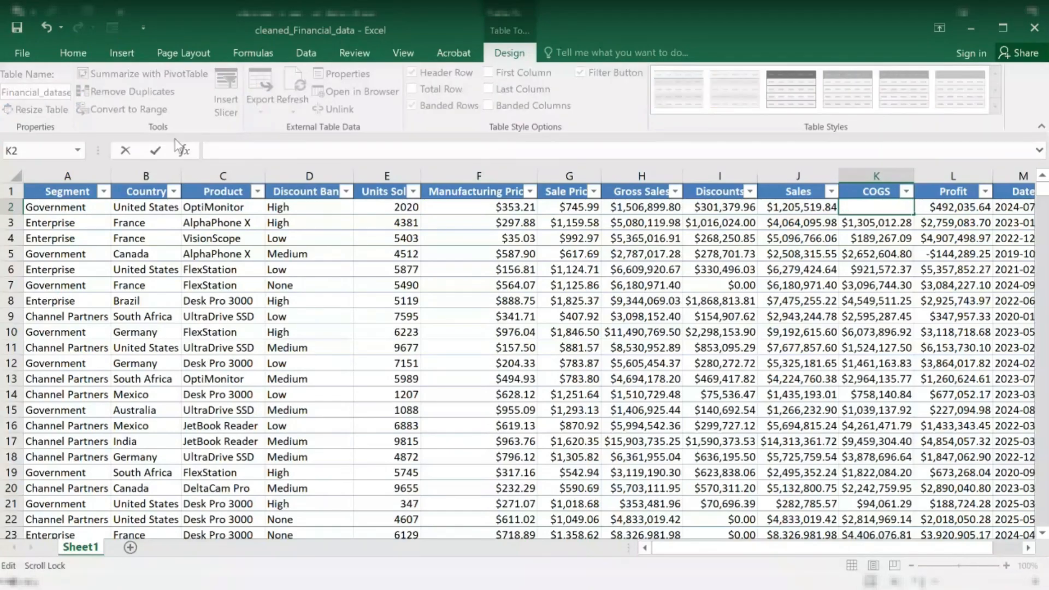
pyautogui.write('=(E2*')
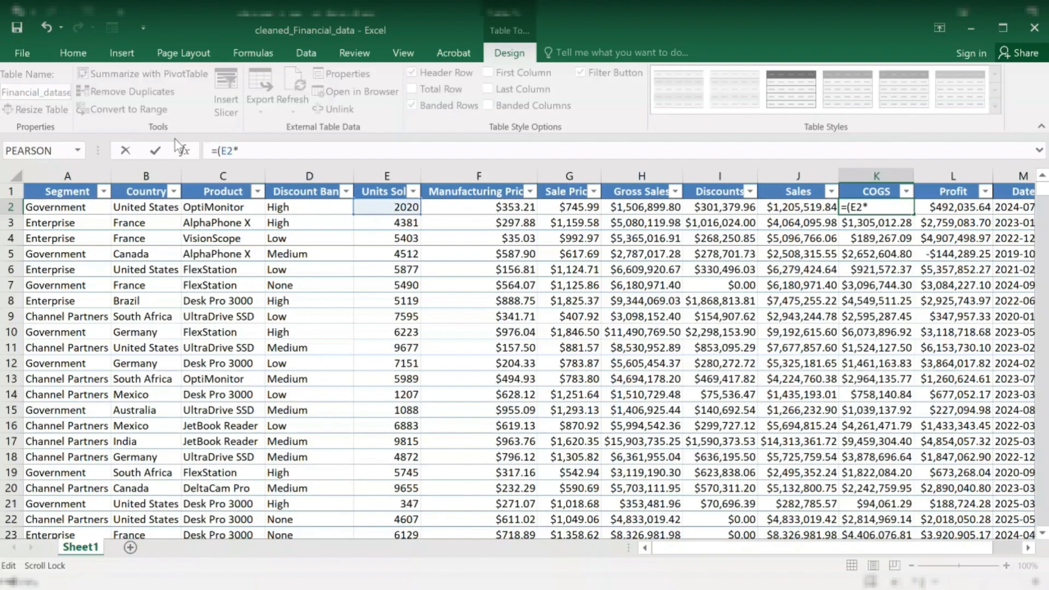
pyautogui.write('F2')
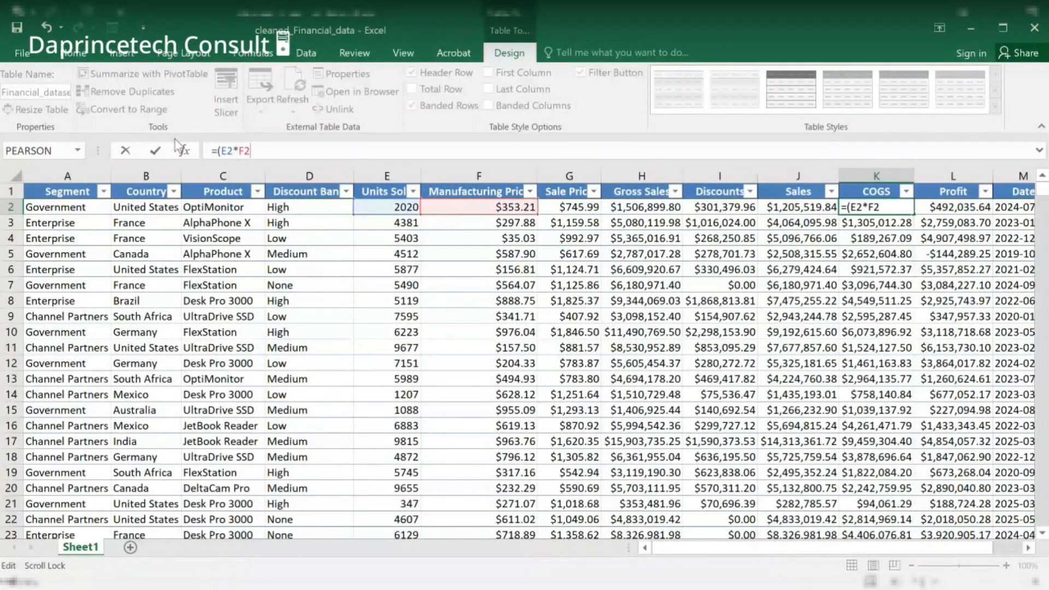
pyautogui.write(')')
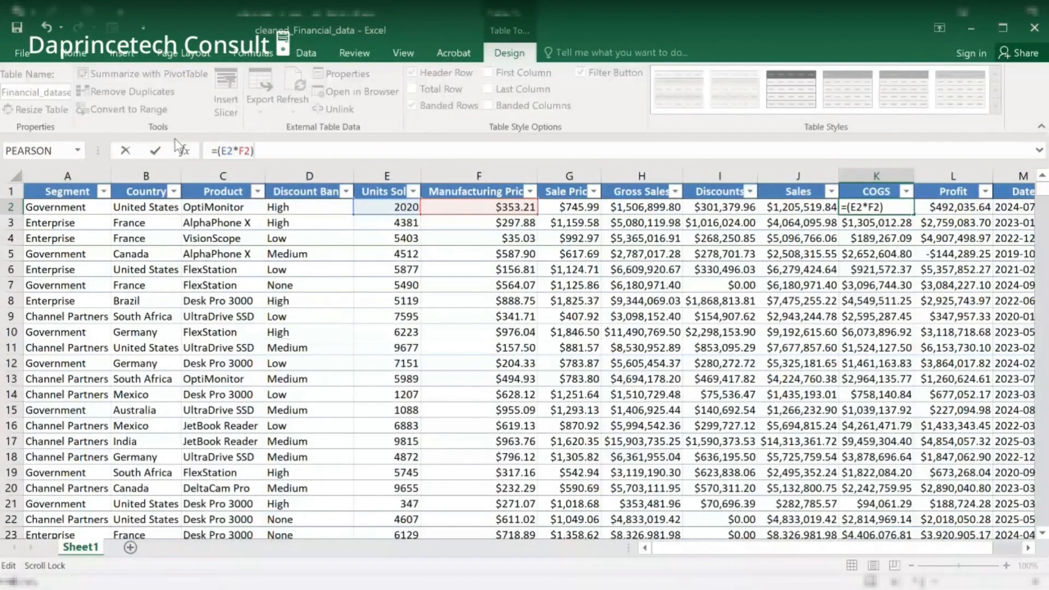
pyautogui.press('Return')
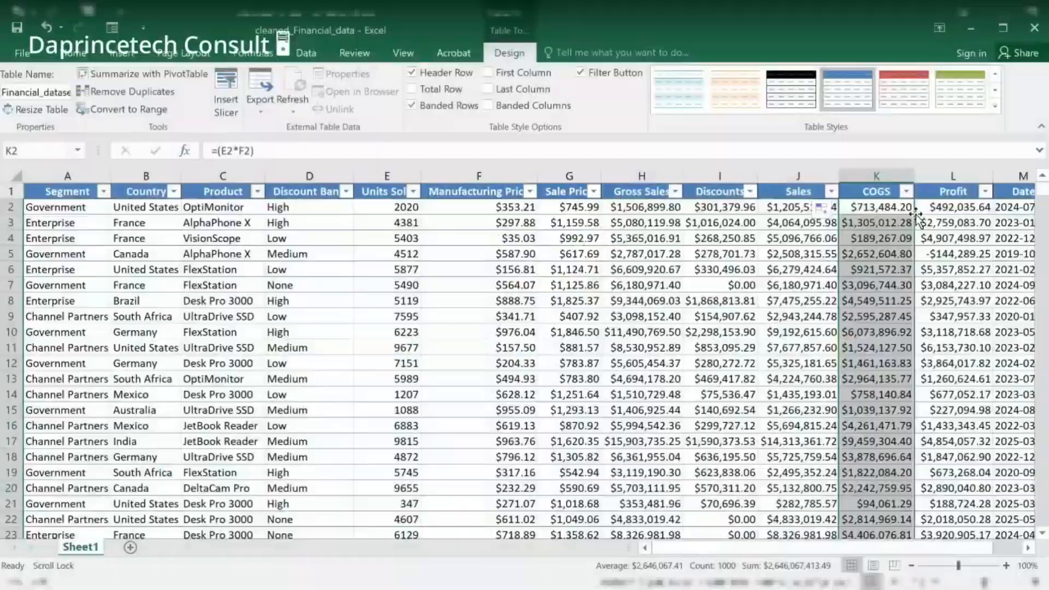
pyautogui.click(886, 253)
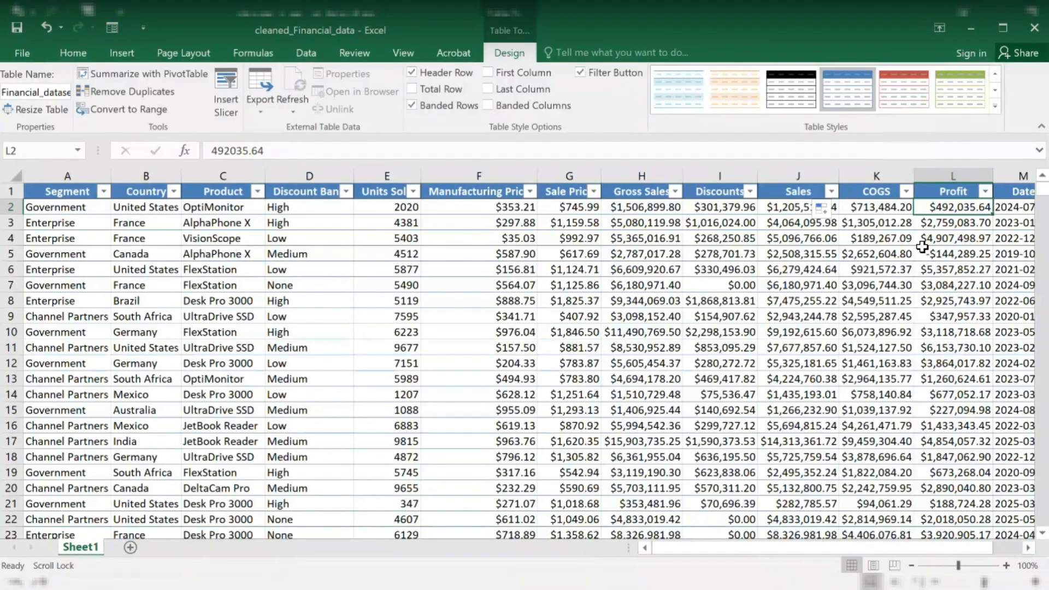
# Replace the first Profit value with the formula =(J2-K2) and fill it down the table column
pyautogui.click(866, 208)
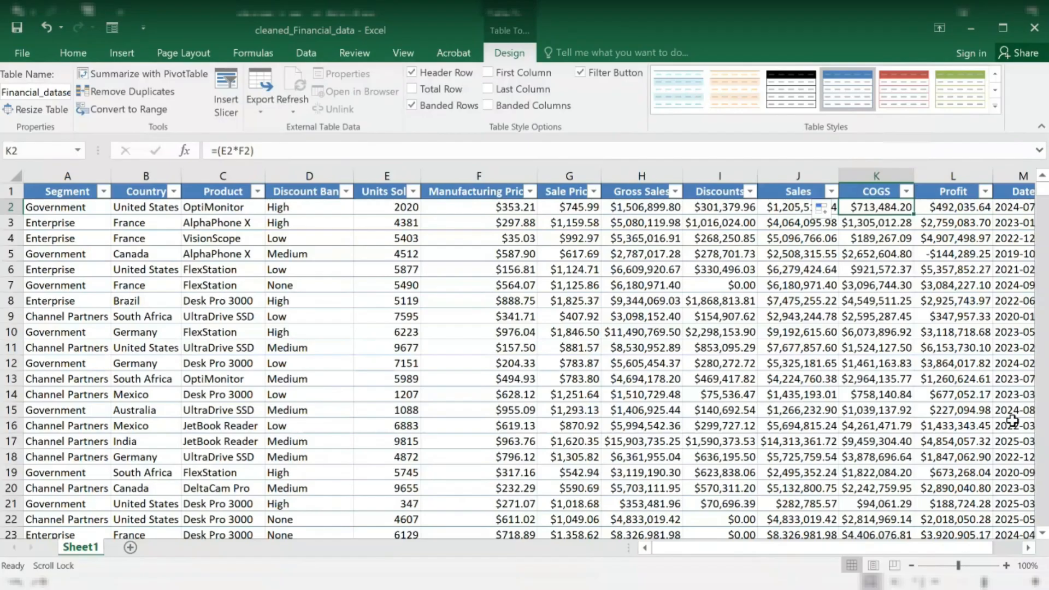
pyautogui.moveTo(844, 549); pyautogui.dragTo(844, 549)
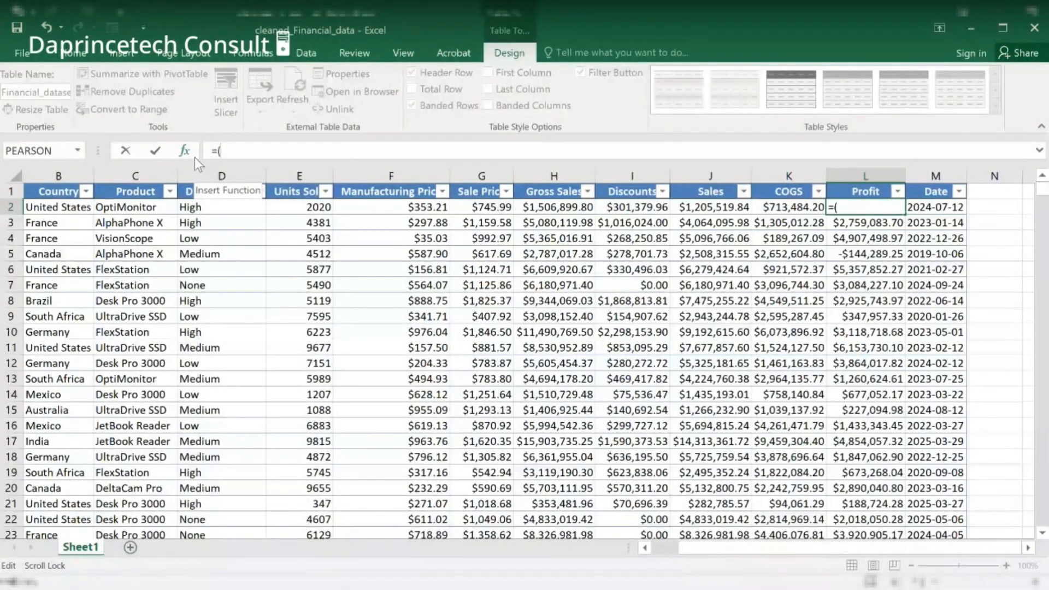
pyautogui.write('J2')
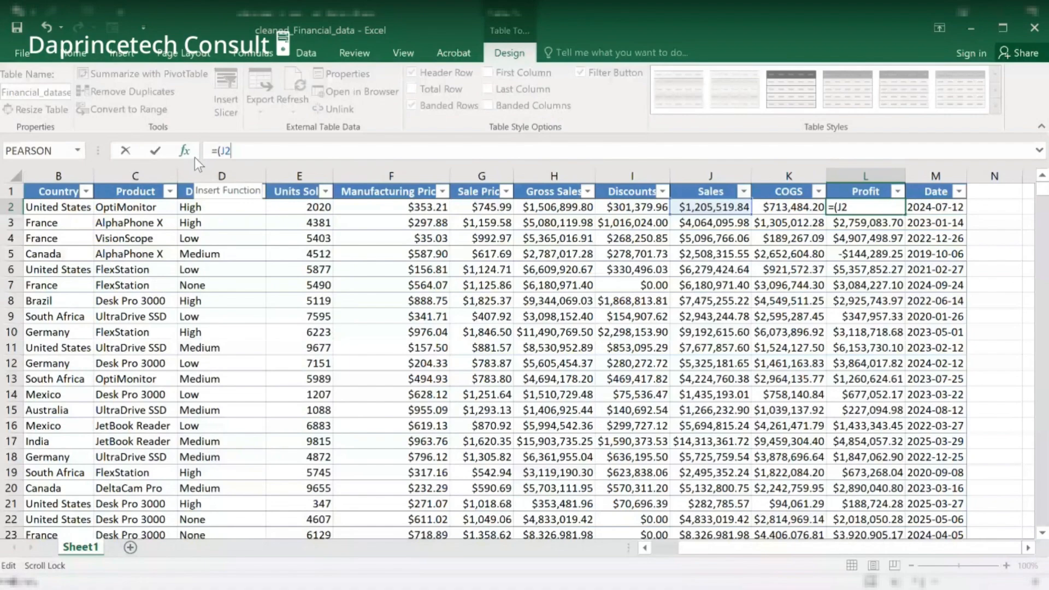
pyautogui.write('-')
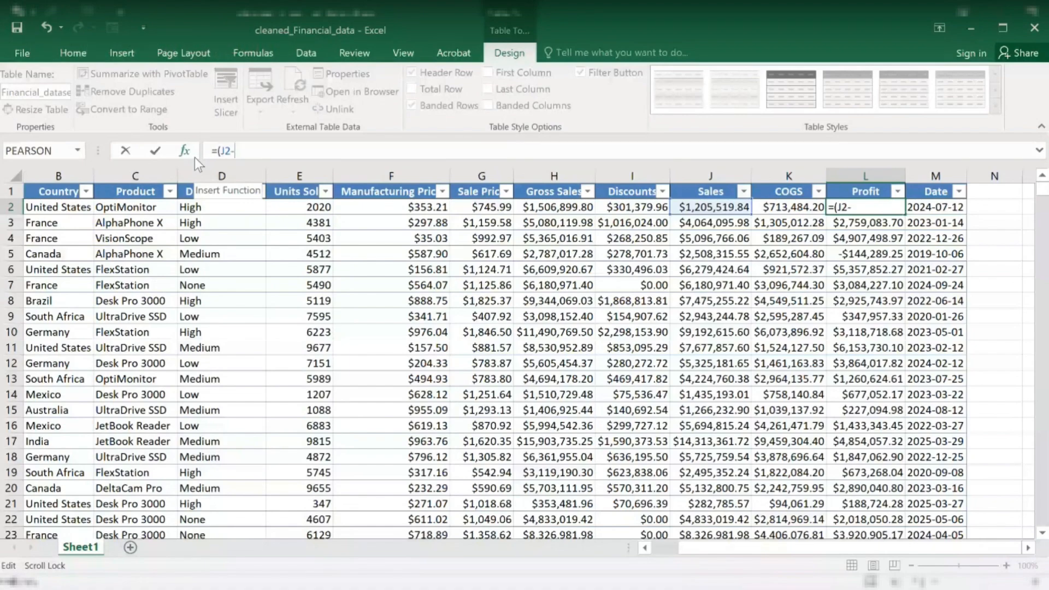
pyautogui.write('K2)')
pyautogui.press('Return')
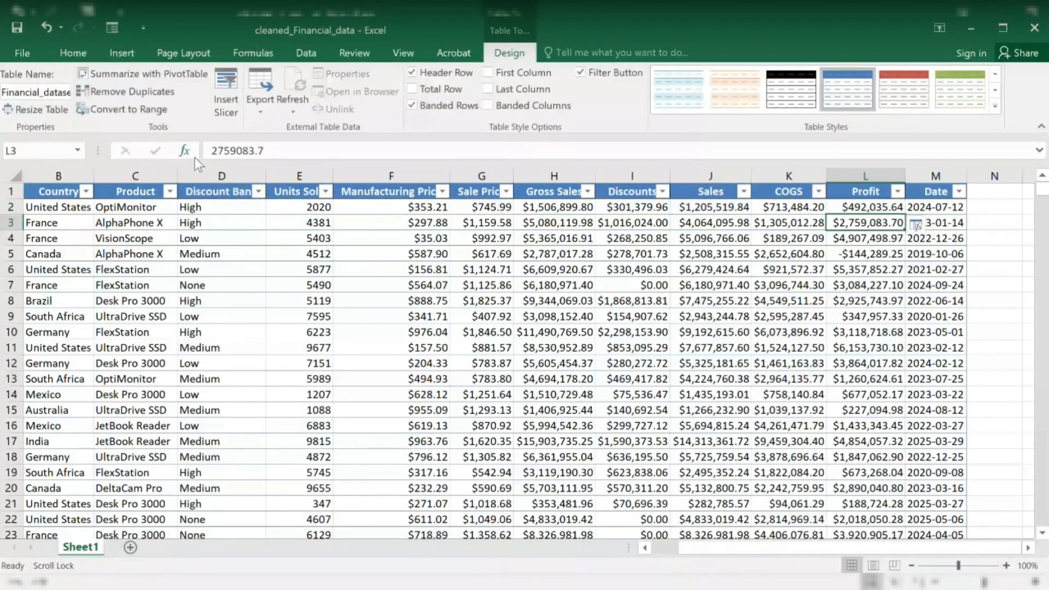
pyautogui.press('Up')
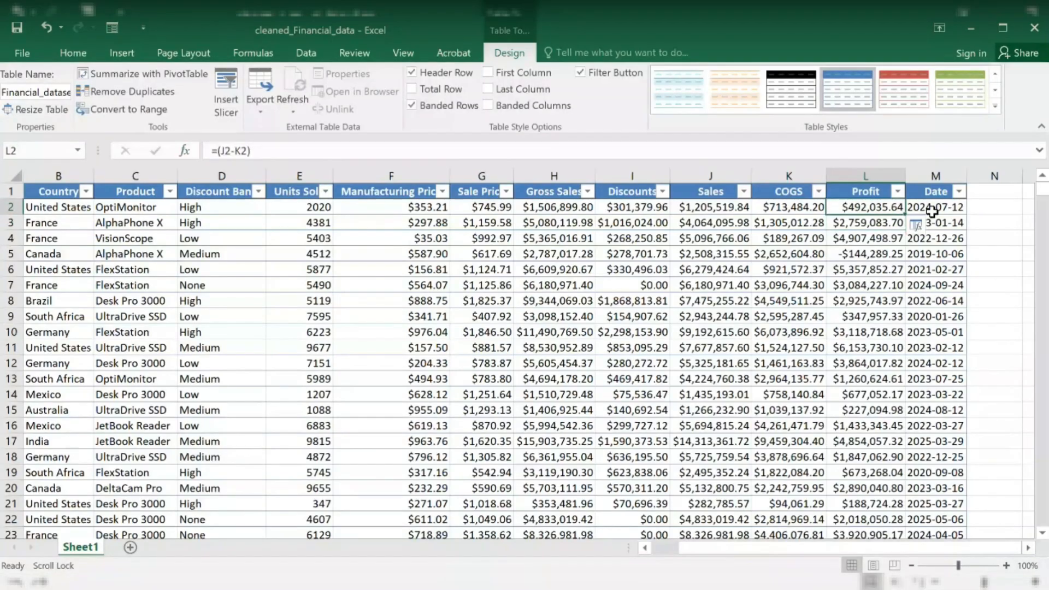
pyautogui.moveTo(905, 213); pyautogui.dragTo(906, 214)
pyautogui.click(849, 228)
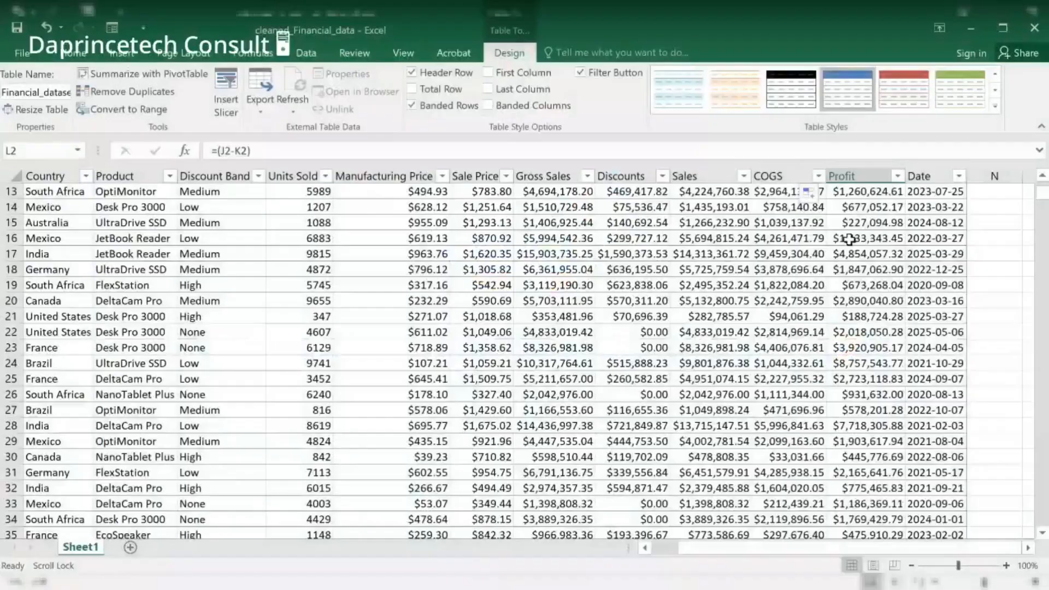
pyautogui.scroll(4, 848, 239)
# Add a new worksheet and enter "1. Total Sales" in cell A1
pyautogui.click(167, 317)
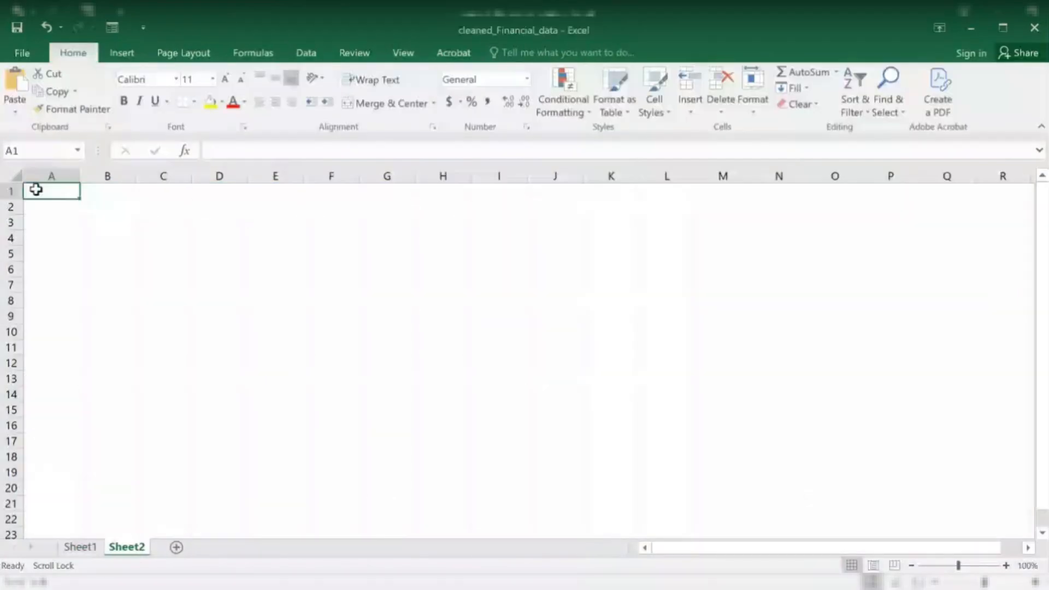
pyautogui.write('1.')
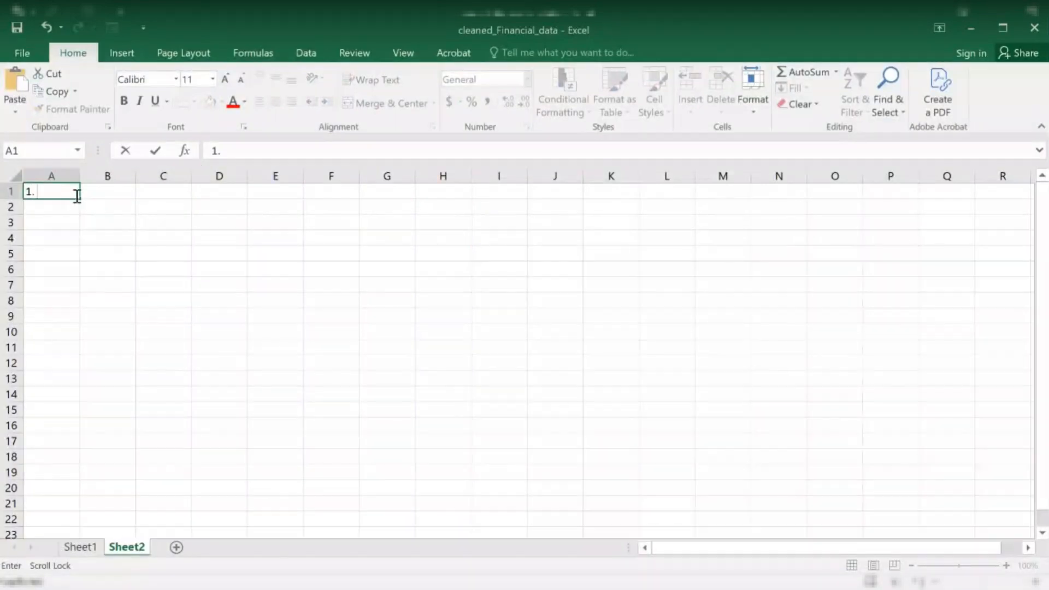
pyautogui.write('tOTAL Sales')
pyautogui.press('Return')
# Enter "2. Total Numbers of Goods Sold" in cell A2 and start cell A3 with "3."
pyautogui.write('2.')
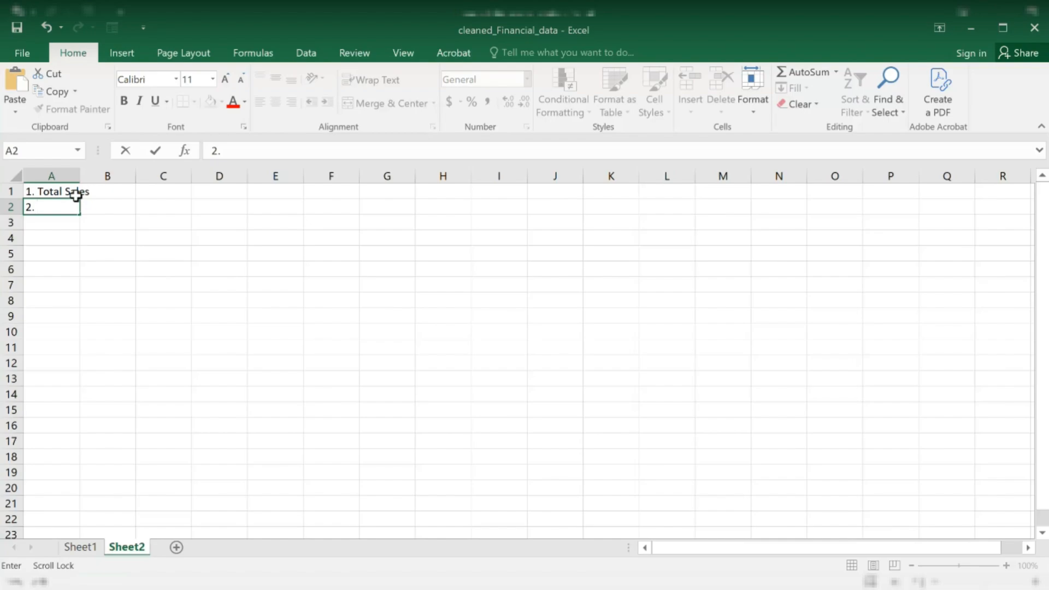
pyautogui.write('No')
pyautogui.press('BackSpace')
pyautogui.press('BackSpace')
pyautogui.write('Tota')
pyautogui.write('l ')
pyautogui.write('No')
pyautogui.write('mbers')
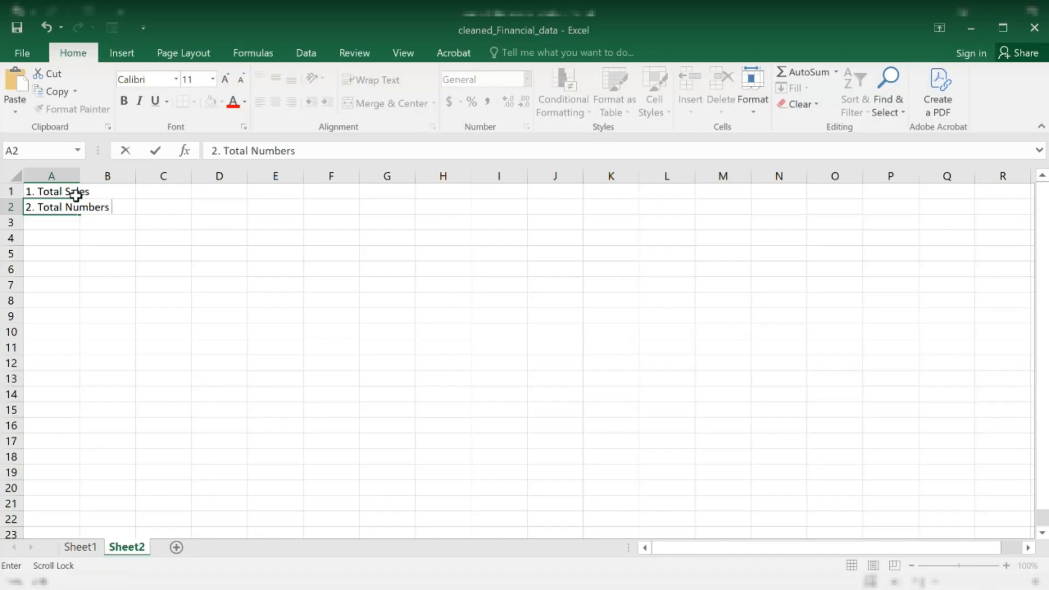
pyautogui.write(' of Goods S')
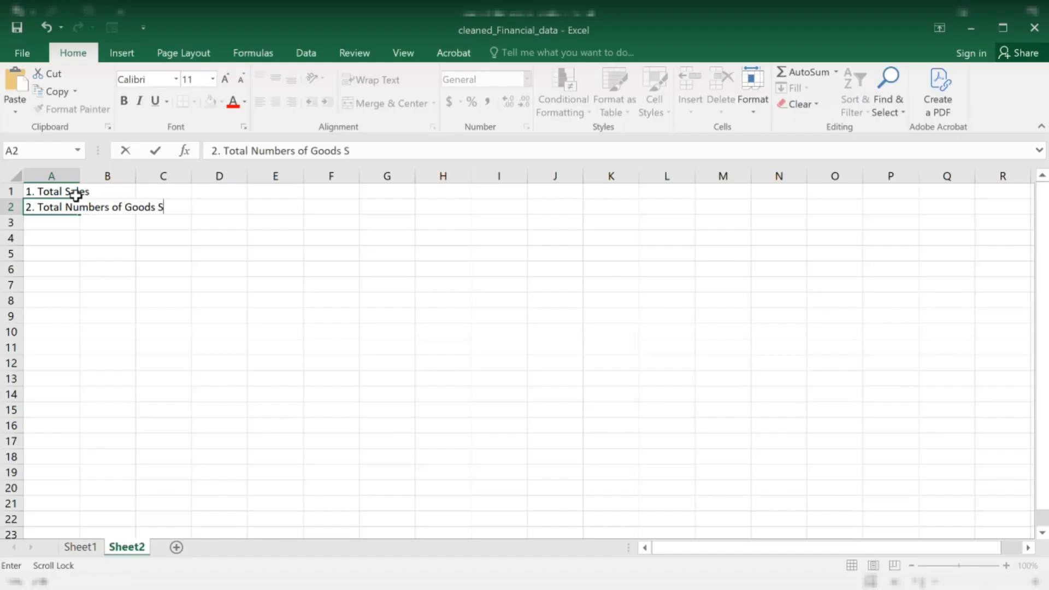
pyautogui.write('old')
pyautogui.press('Return')
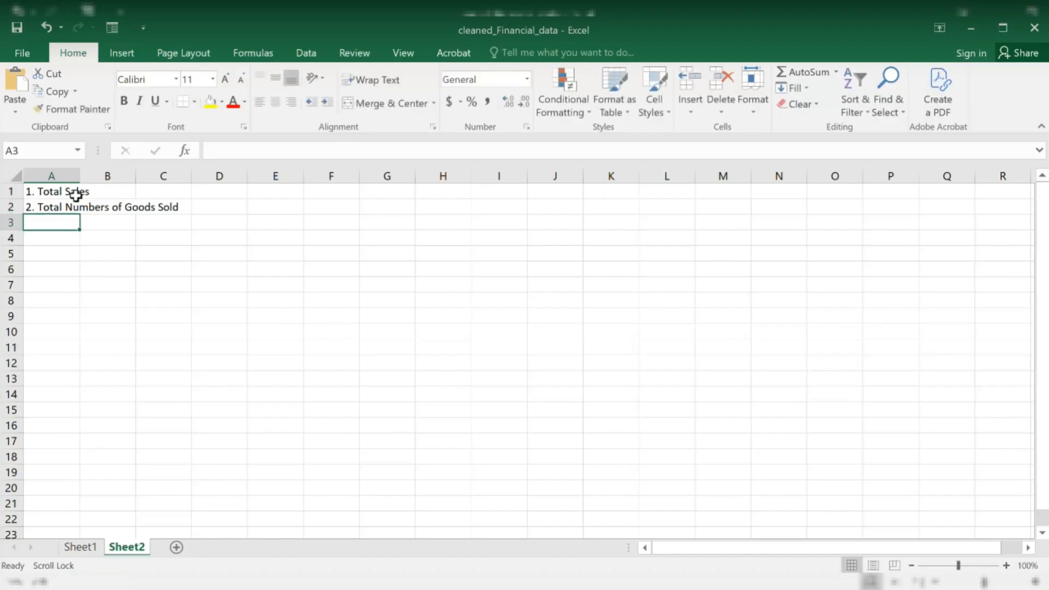
pyautogui.write('3.')
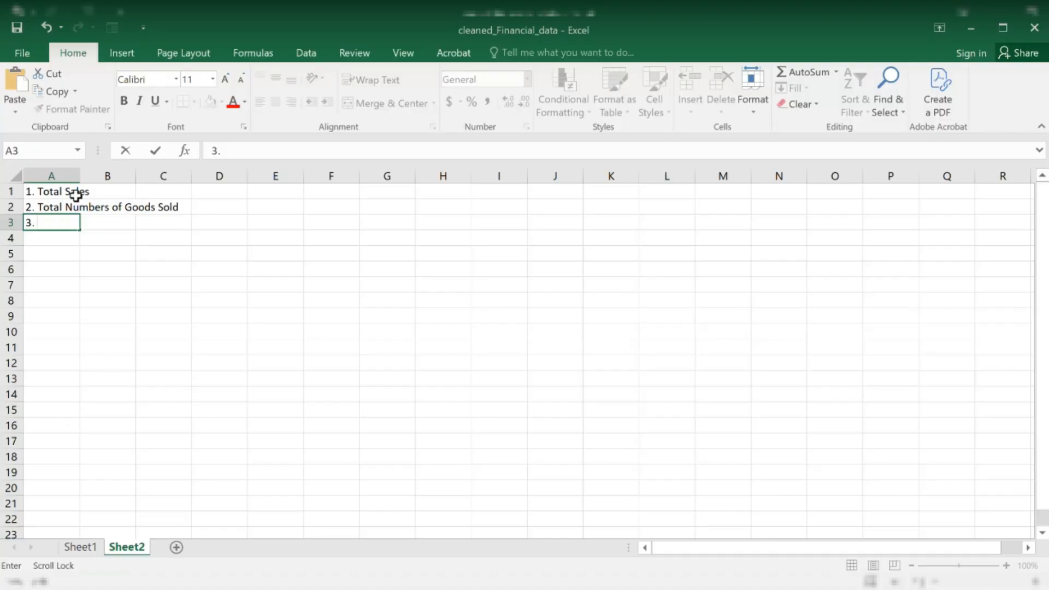
pyautogui.write('Product by Sales')
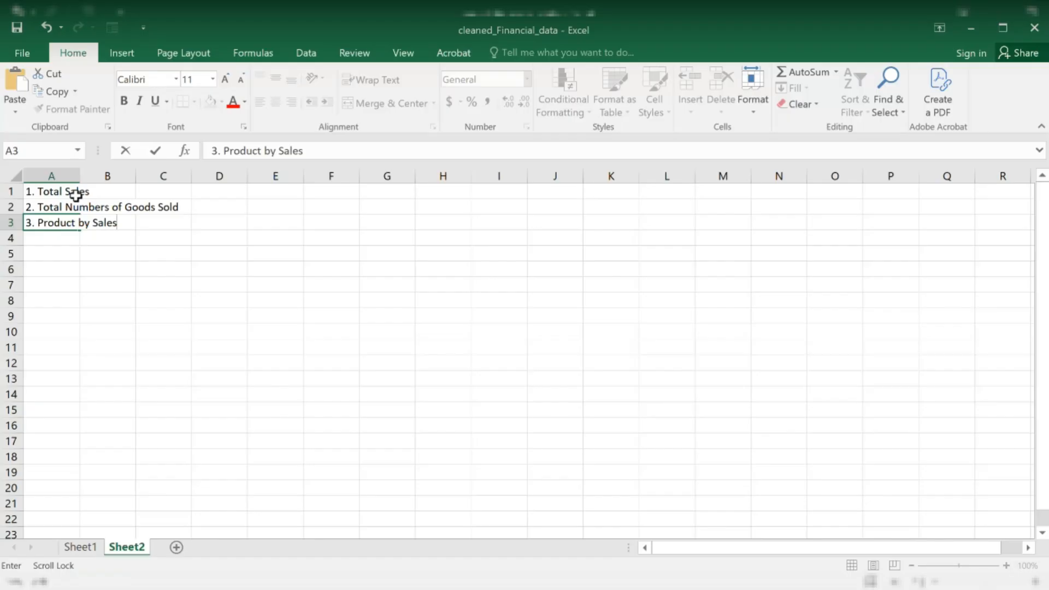
pyautogui.press('BackSpace')
pyautogui.press('BackSpace')
pyautogui.press('BackSpace')
pyautogui.press('BackSpace')
pyautogui.press('BackSpace')
pyautogui.press('BackSpace')
pyautogui.press('BackSpace')
pyautogui.press('BackSpace')
pyautogui.press('BackSpace')
pyautogui.press('BackSpace')
pyautogui.press('BackSpace')
pyautogui.press('BackSpace')
pyautogui.press('BackSpace')
pyautogui.press('BackSpace')
pyautogui.press('BackSpace')
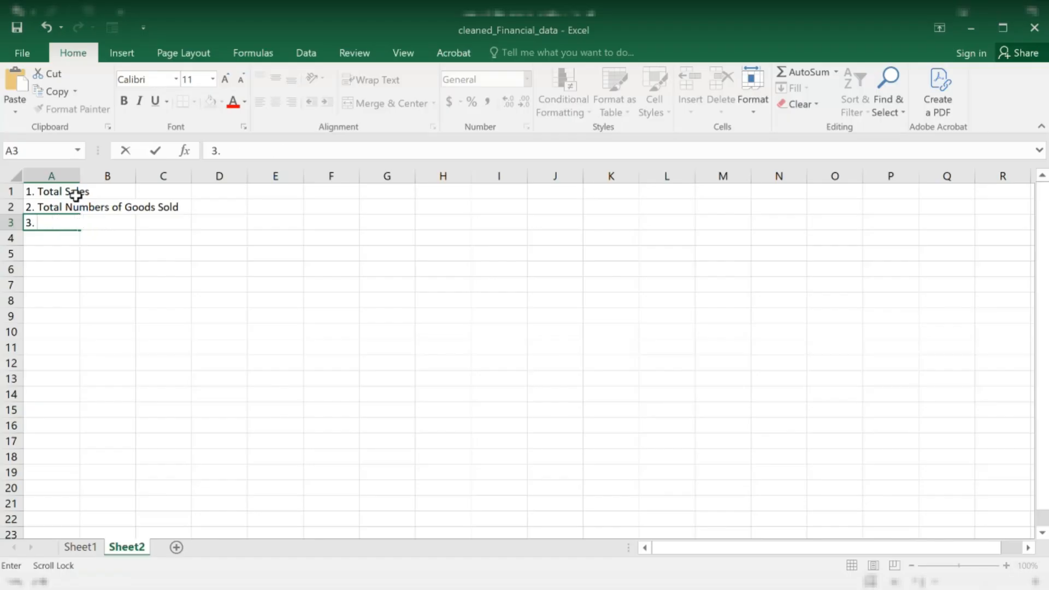
# Complete cell A3 as "3. Sales made by each product" and enter "4. Total Profit made" in cell A4
pyautogui.write('Sales made ')
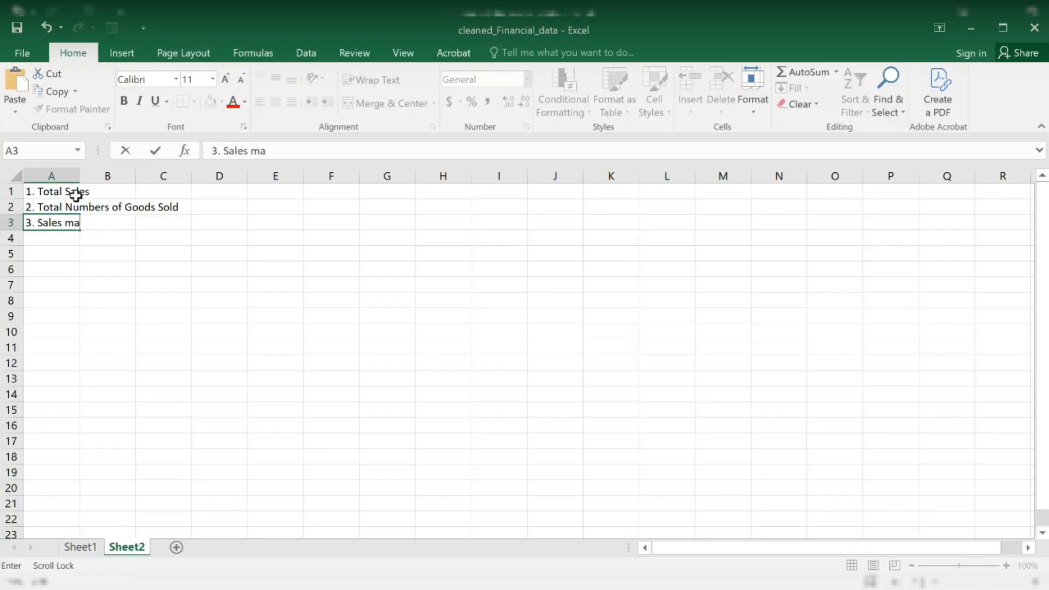
pyautogui.write('by each pro')
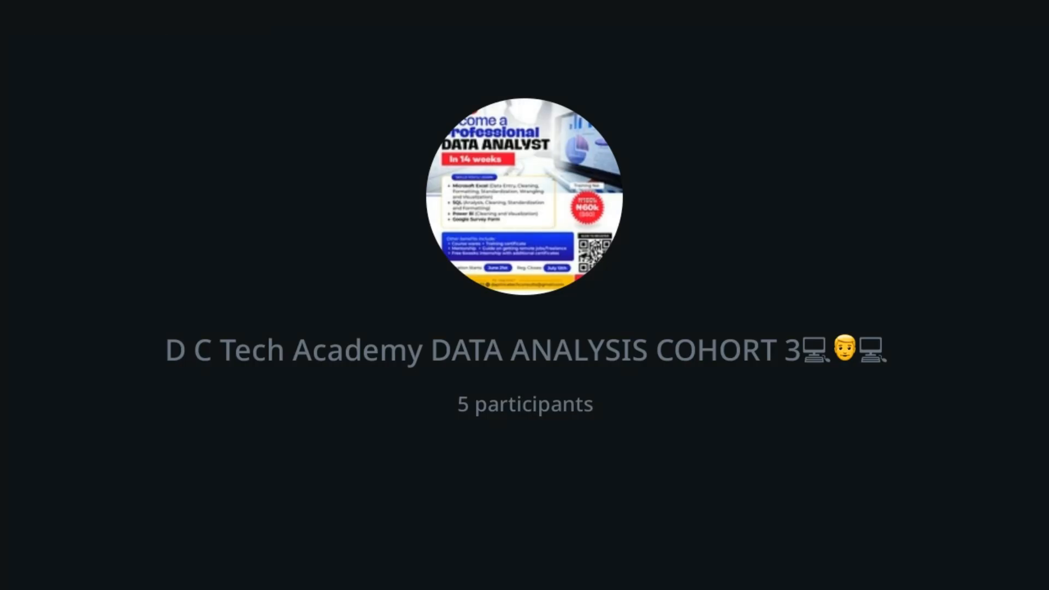
pyautogui.write('4.')
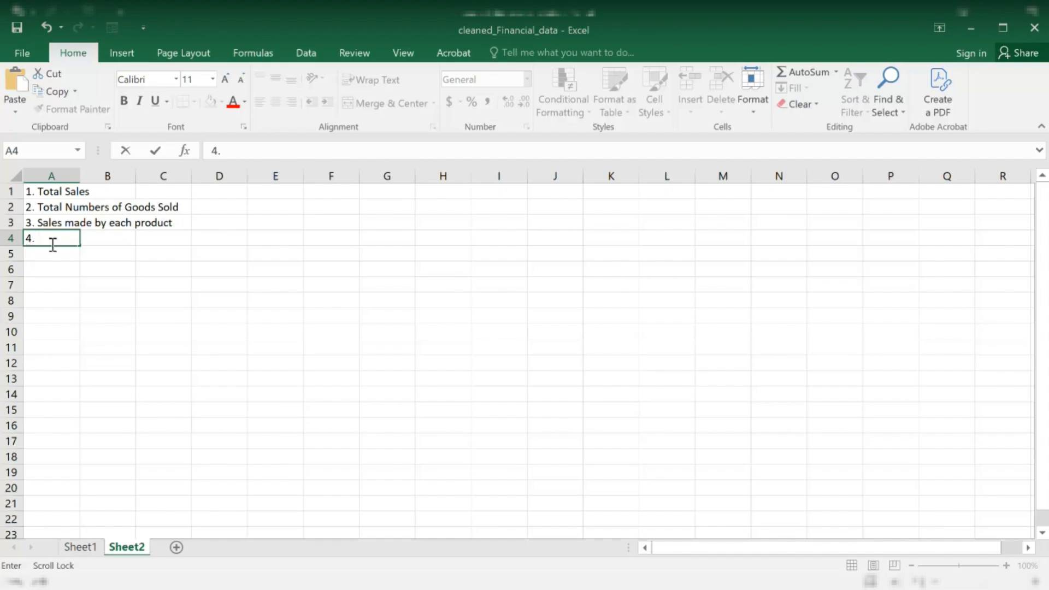
pyautogui.write('Total')
pyautogui.press('BackSpace')
pyautogui.press('BackSpace')
pyautogui.press('BackSpace')
pyautogui.press('BackSpace')
pyautogui.press('BackSpace')
pyautogui.press('BackSpace')
pyautogui.press('BackSpace')
pyautogui.write('Total Profit made')
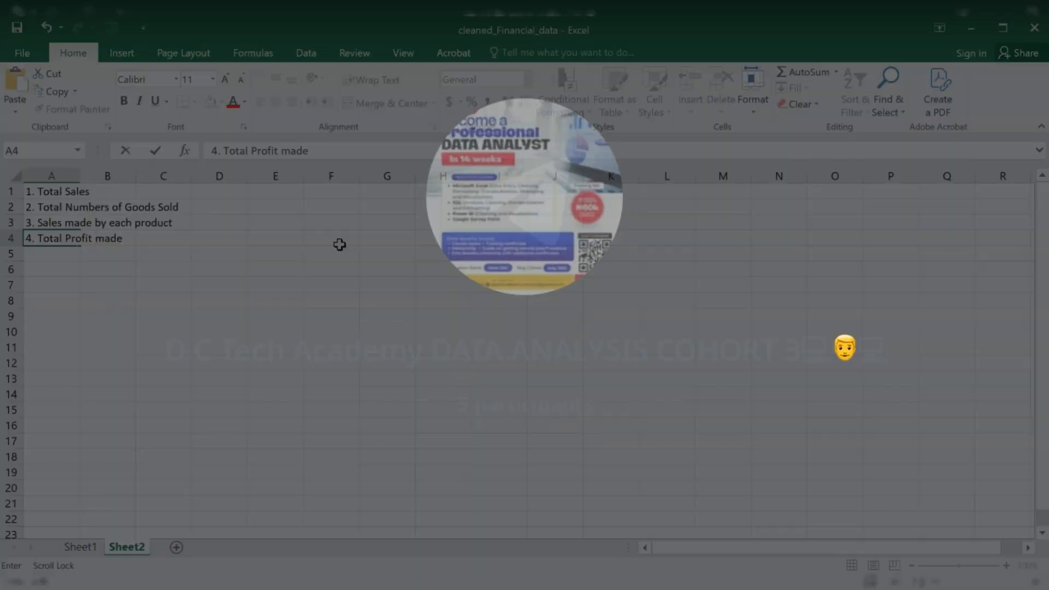
pyautogui.press('Return')
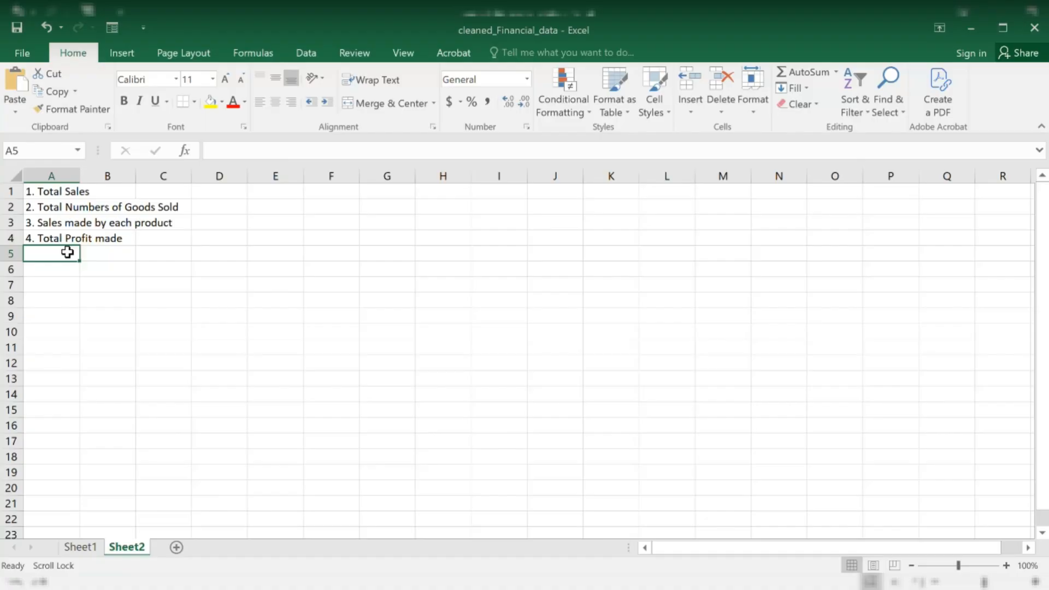
# Enter "5. Profit made by each product" in cell A5 and "6. Total Sales in each country" in cell A6
pyautogui.write('5. n')
pyautogui.press('BackSpace')
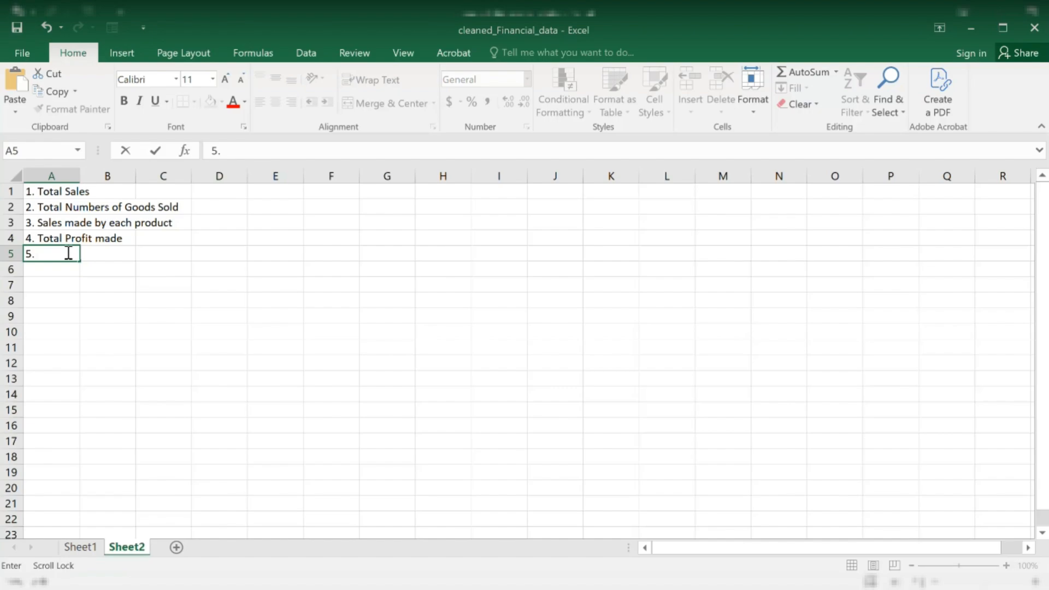
pyautogui.write('Pro')
pyautogui.write('fit')
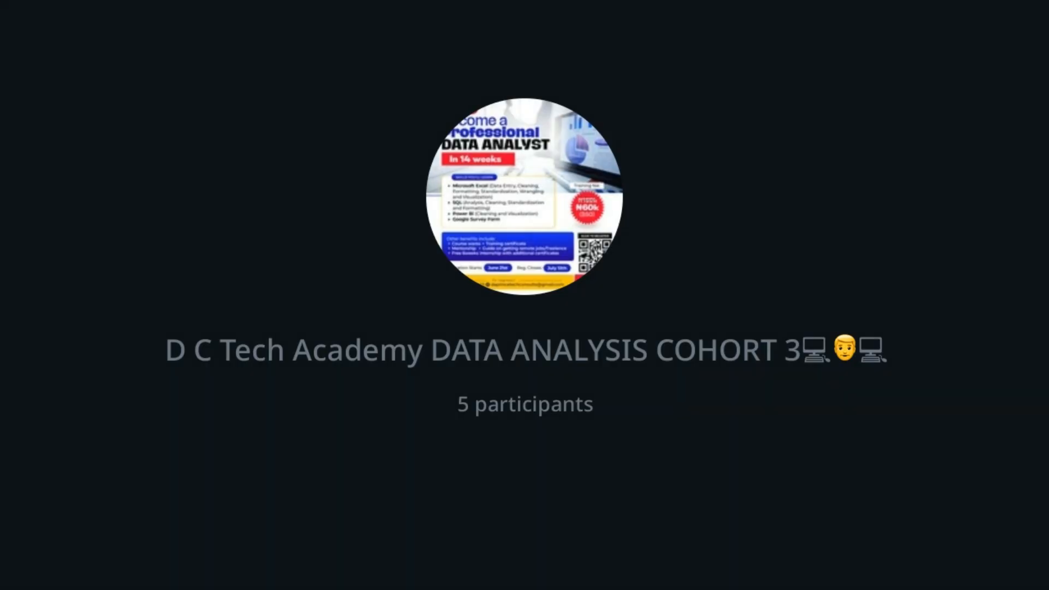
pyautogui.write('made by each ')
pyautogui.write('pro')
pyautogui.write('duct')
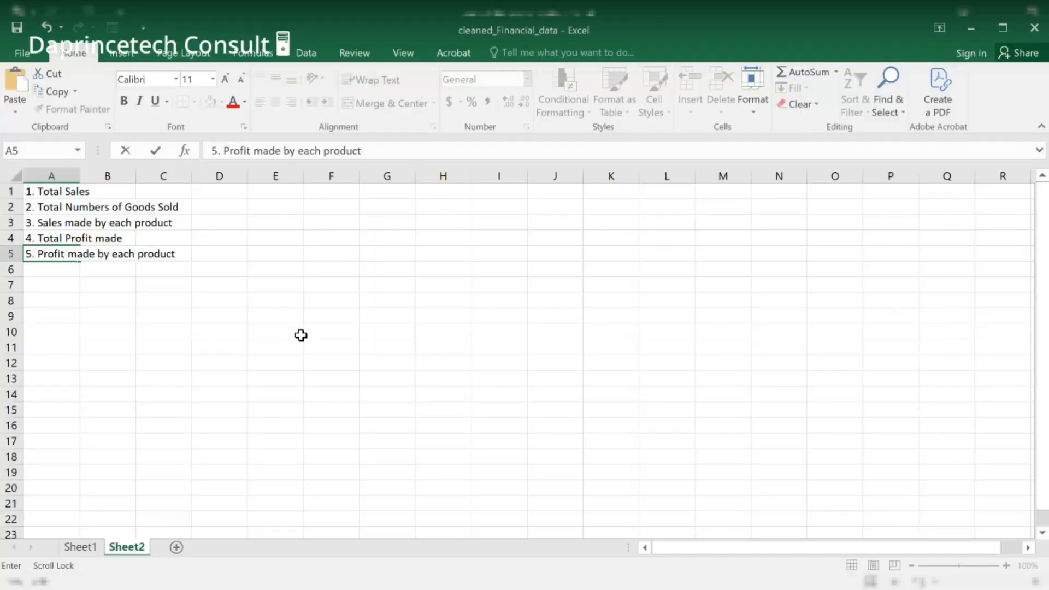
pyautogui.press('Return')
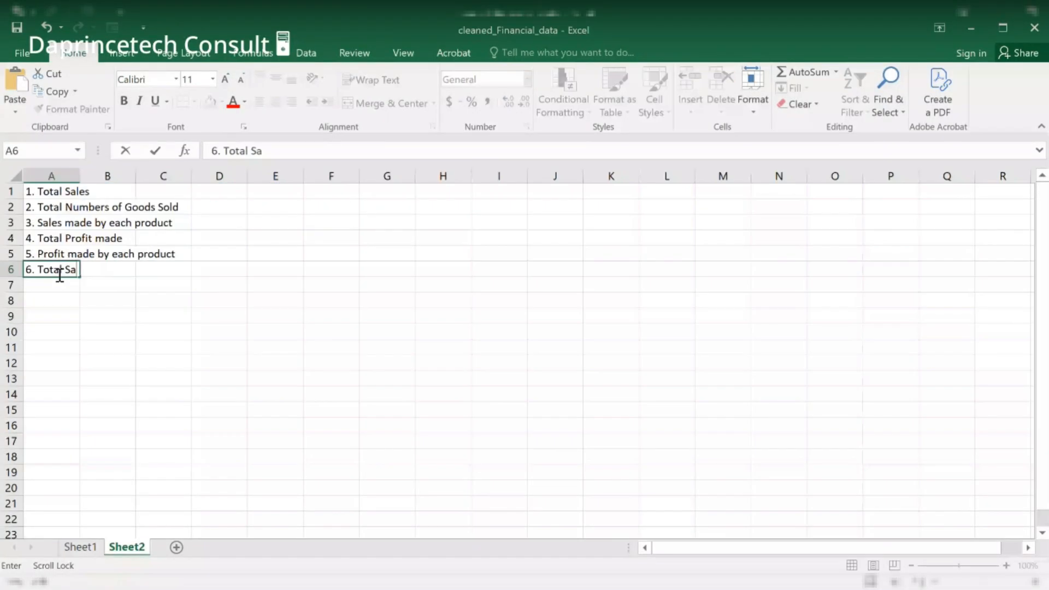
pyautogui.write('les in each country')
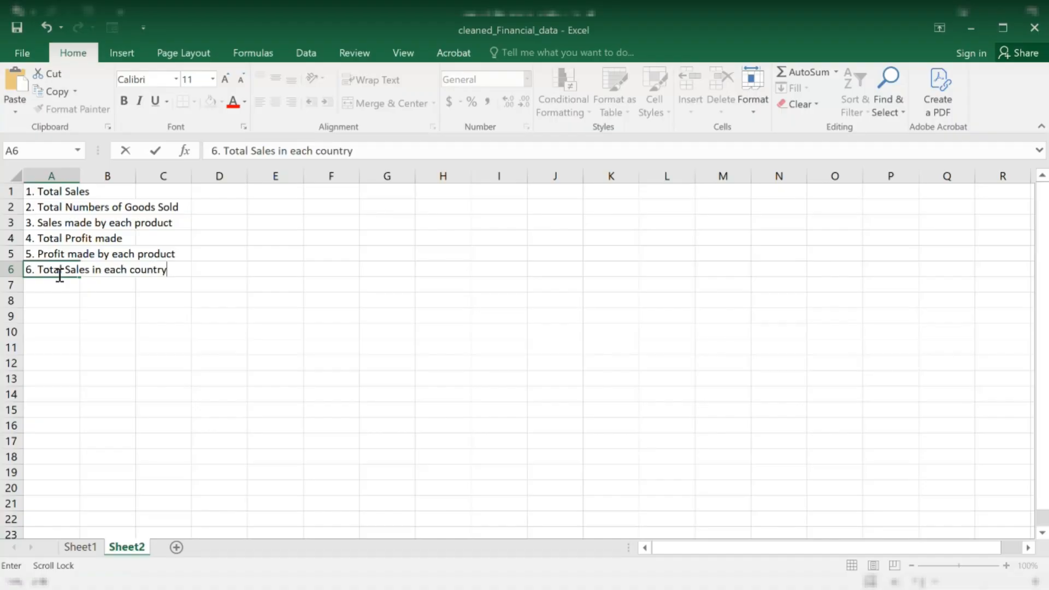
pyautogui.press('Return')
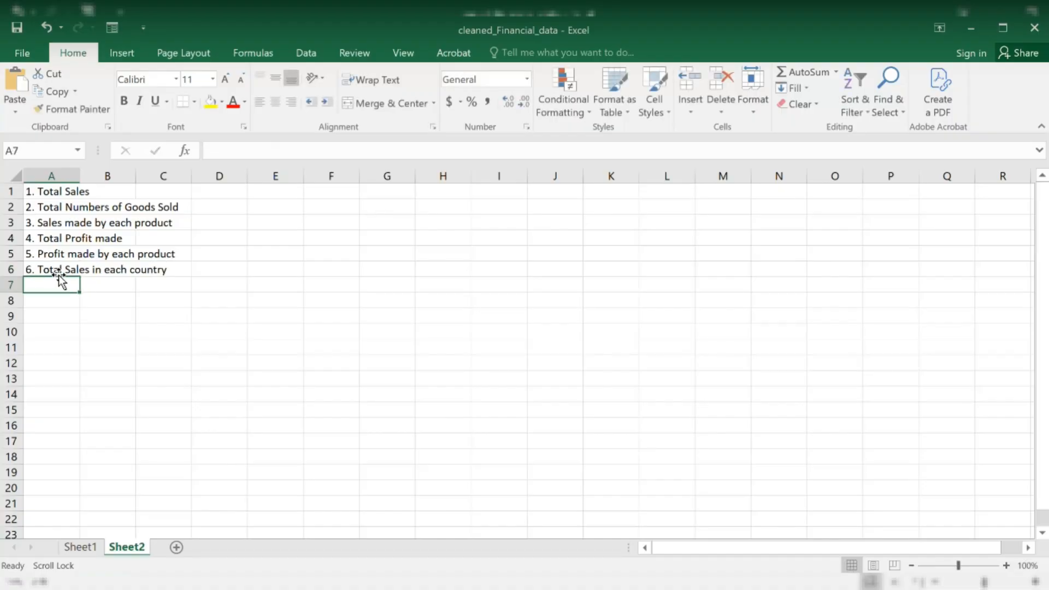
# Extend the fifth question in cell A5 with "in each country"
pyautogui.click(61, 255)
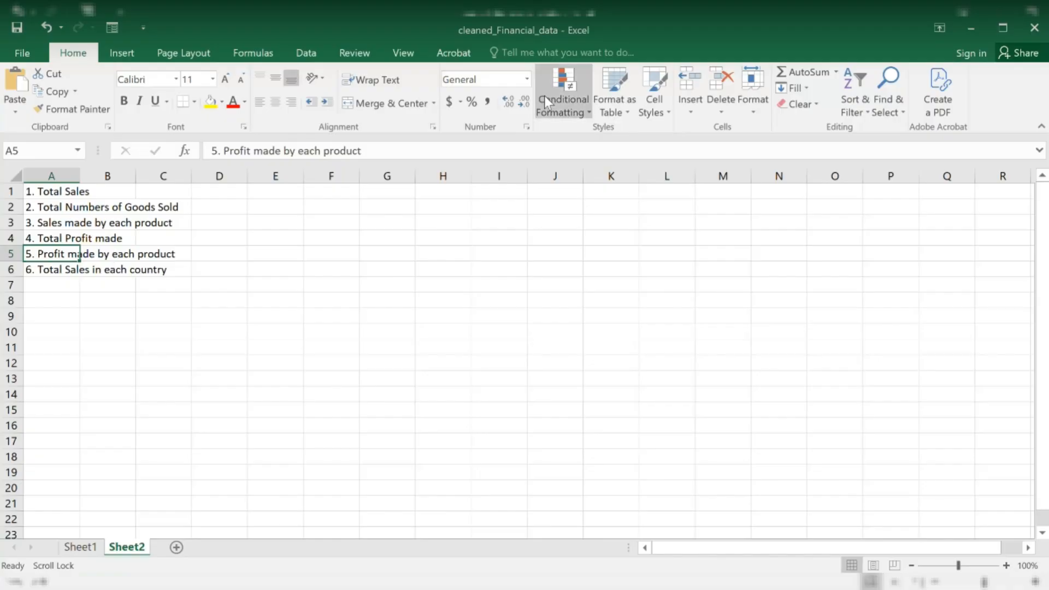
pyautogui.click(400, 150)
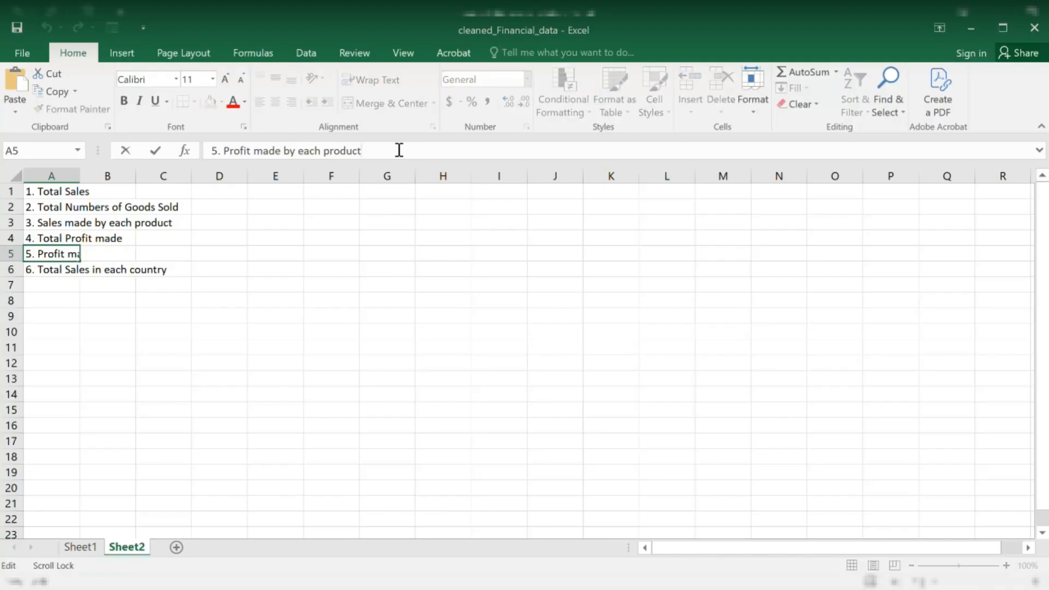
pyautogui.write('in ')
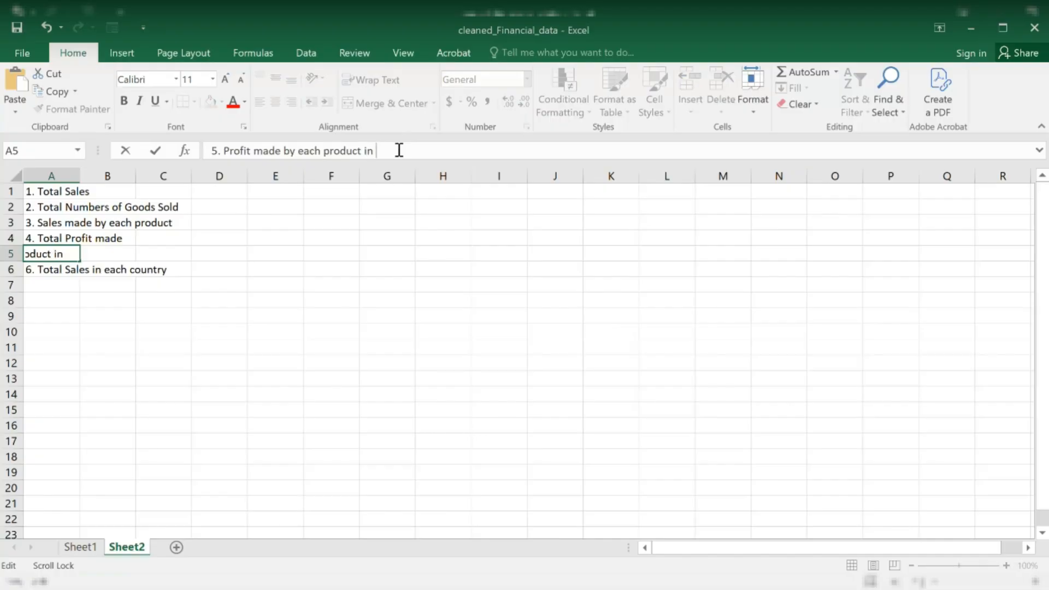
pyautogui.write('each country')
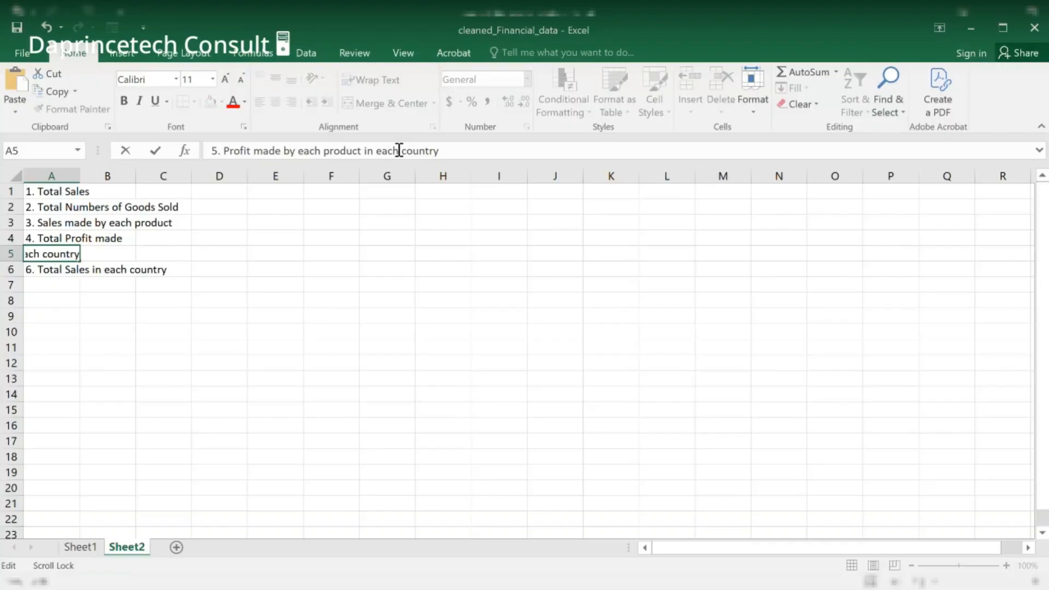
pyautogui.press('Return')
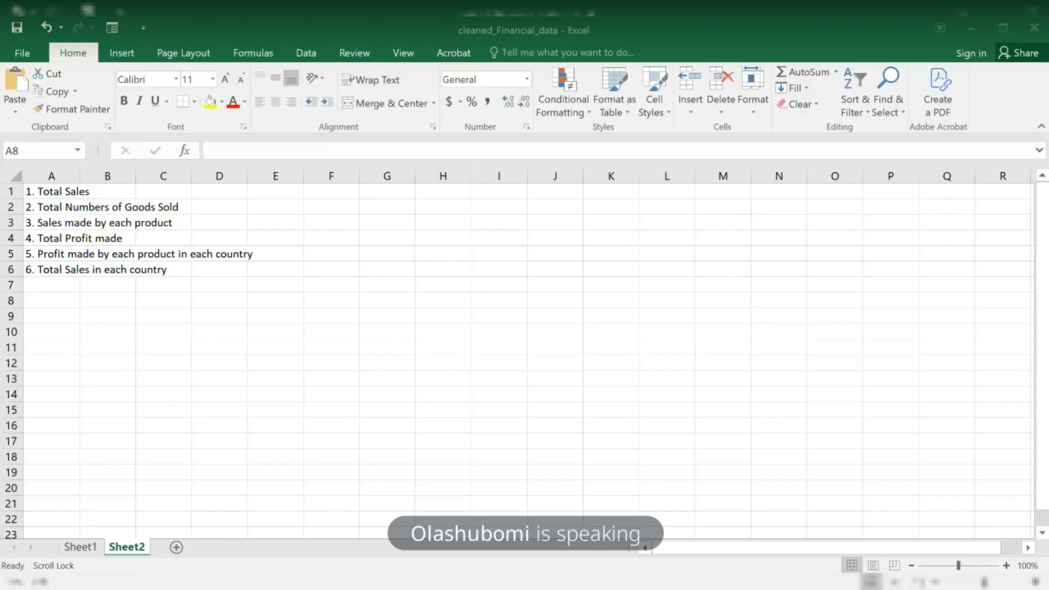
# Make the six listed questions in A1:C6 bold and increase their font size to 12
pyautogui.click(137, 327)
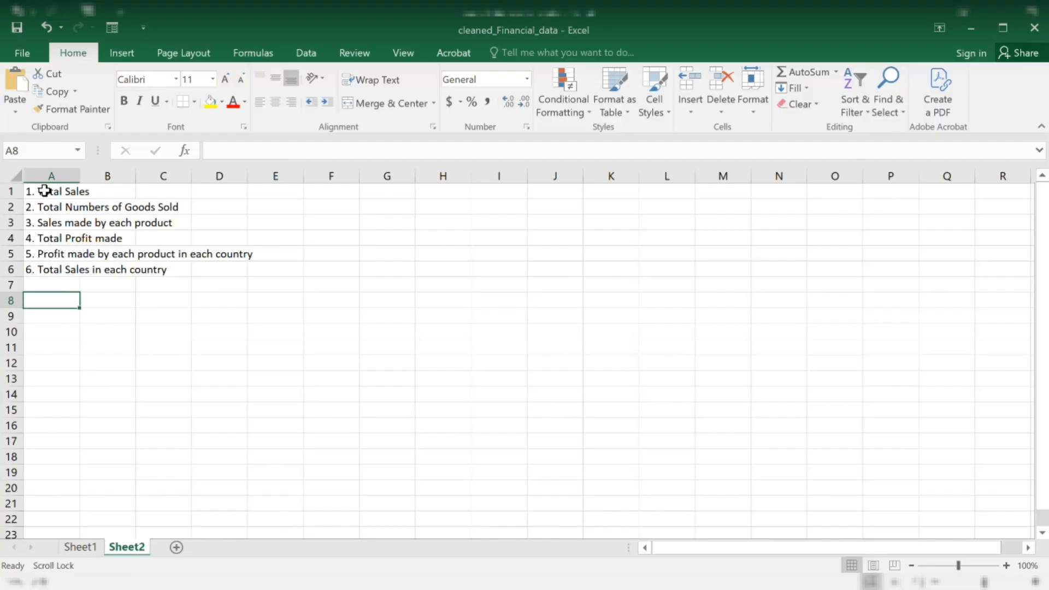
pyautogui.moveTo(54, 191); pyautogui.dragTo(178, 273)
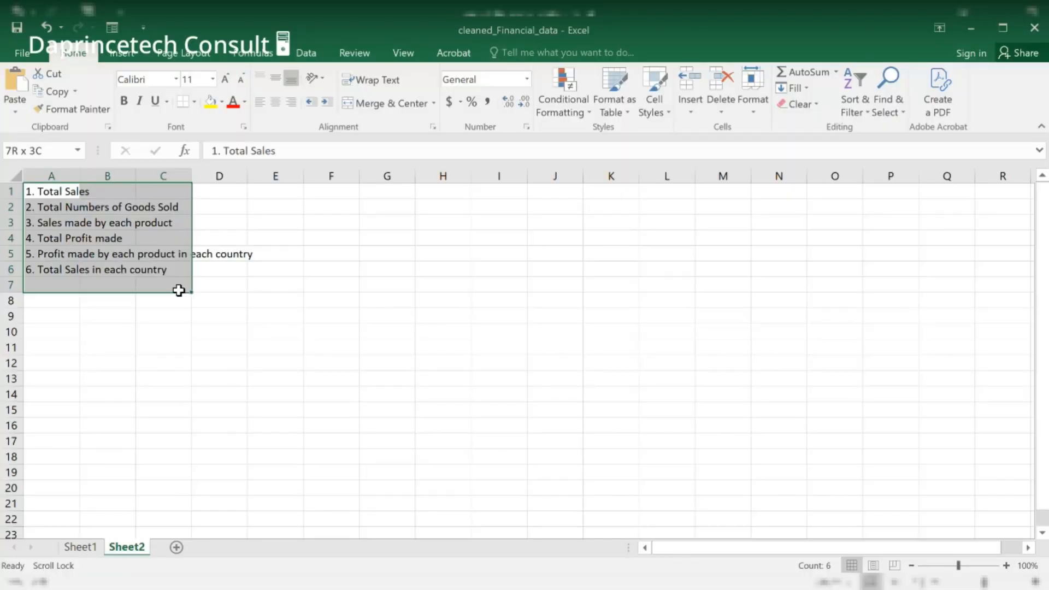
pyautogui.hotkey('ctrl', 'b')
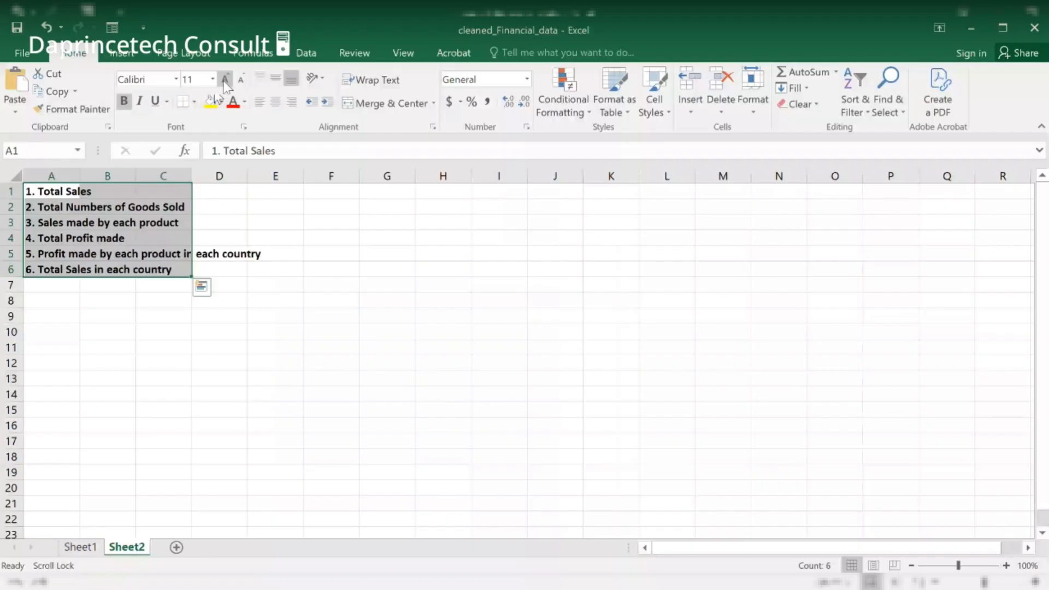
pyautogui.click(224, 80)
pyautogui.click(38, 341)
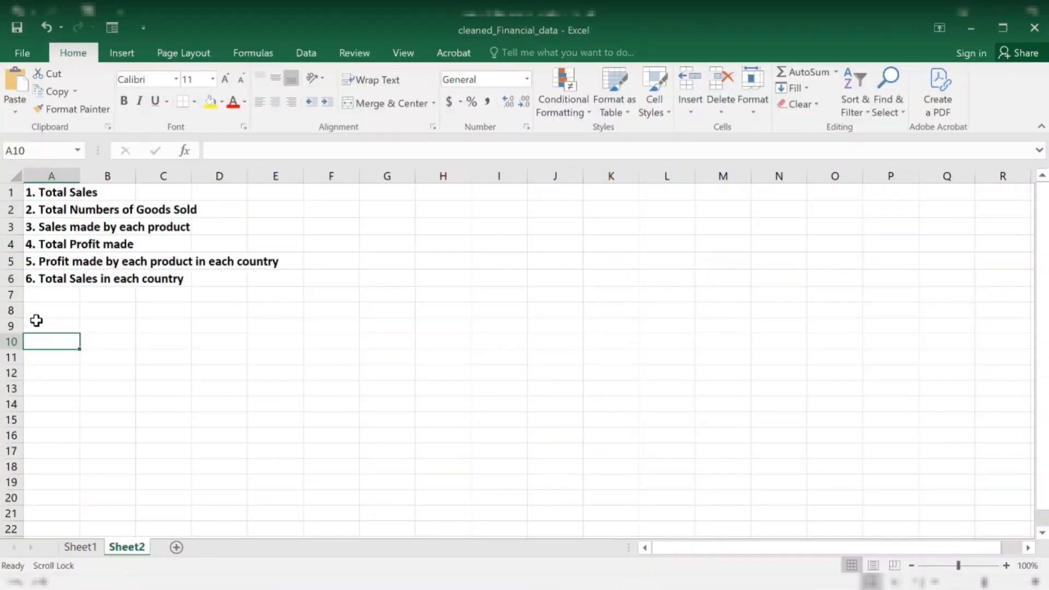
# Insert a PivotTable based on the Sheet1 financial table at cell A9 of Sheet2
pyautogui.click(44, 325)
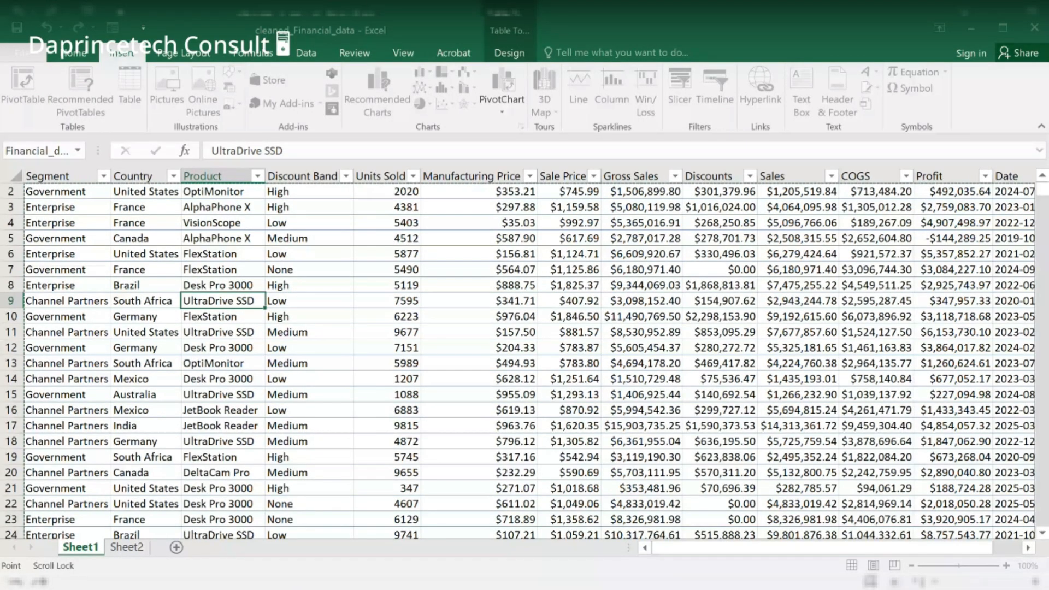
pyautogui.click(127, 547)
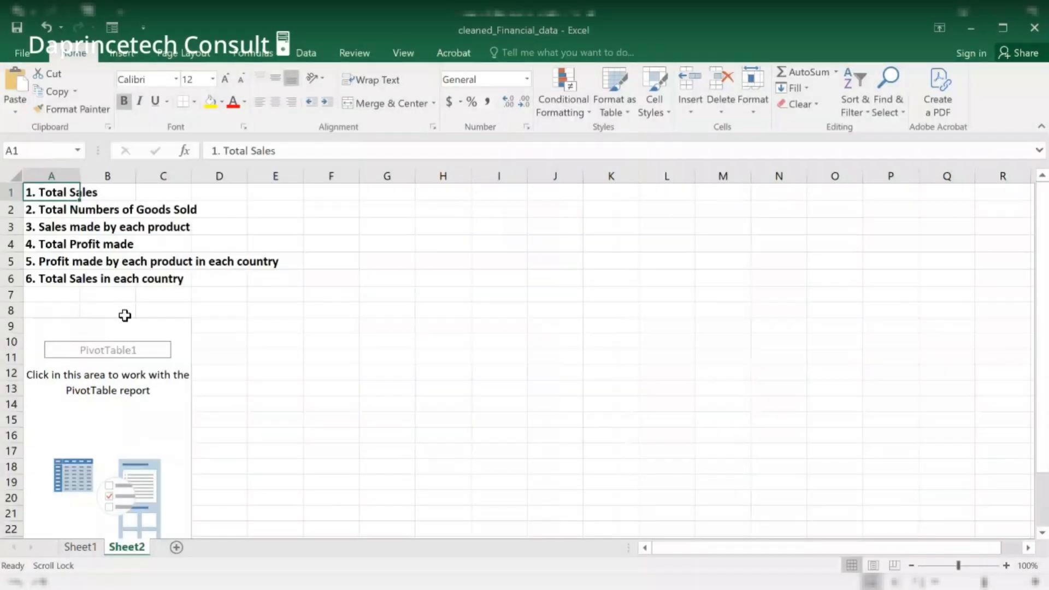
pyautogui.click(49, 325)
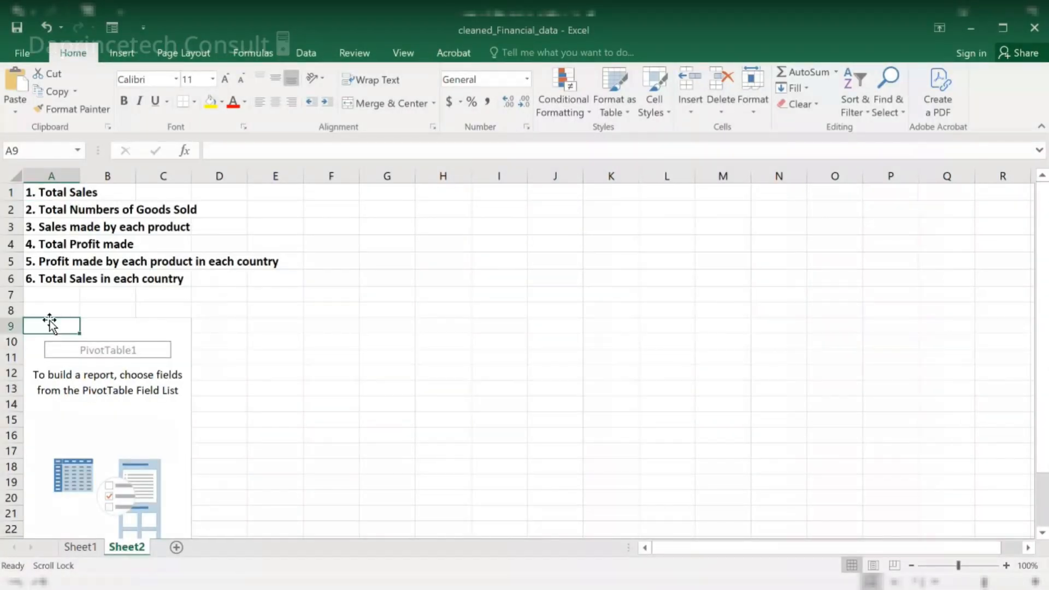
pyautogui.press('Up')
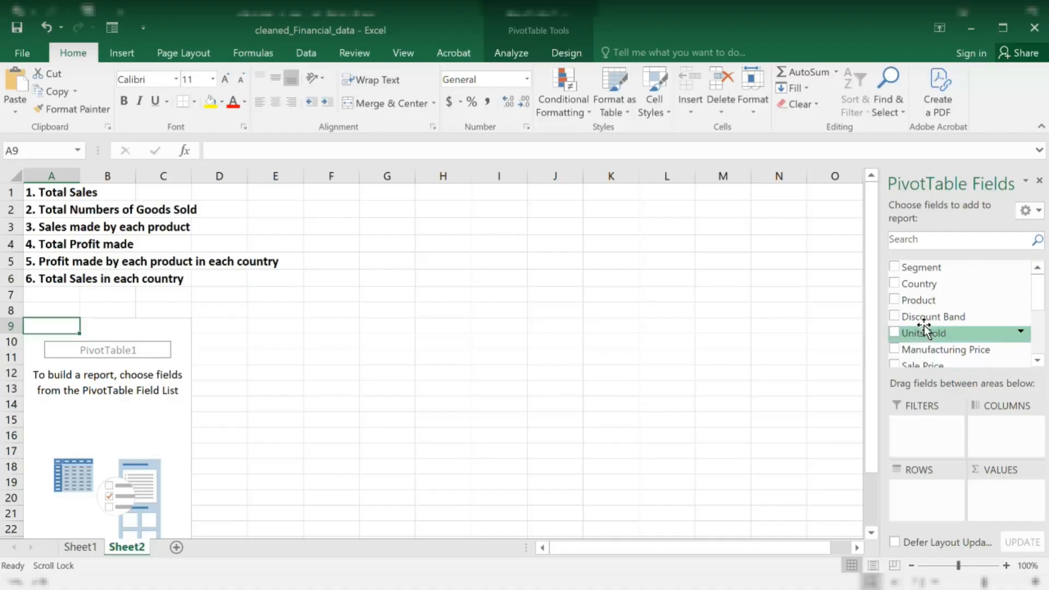
# Add the Sales field to the PivotTable's values as a sum
pyautogui.scroll(-3, 925, 328)
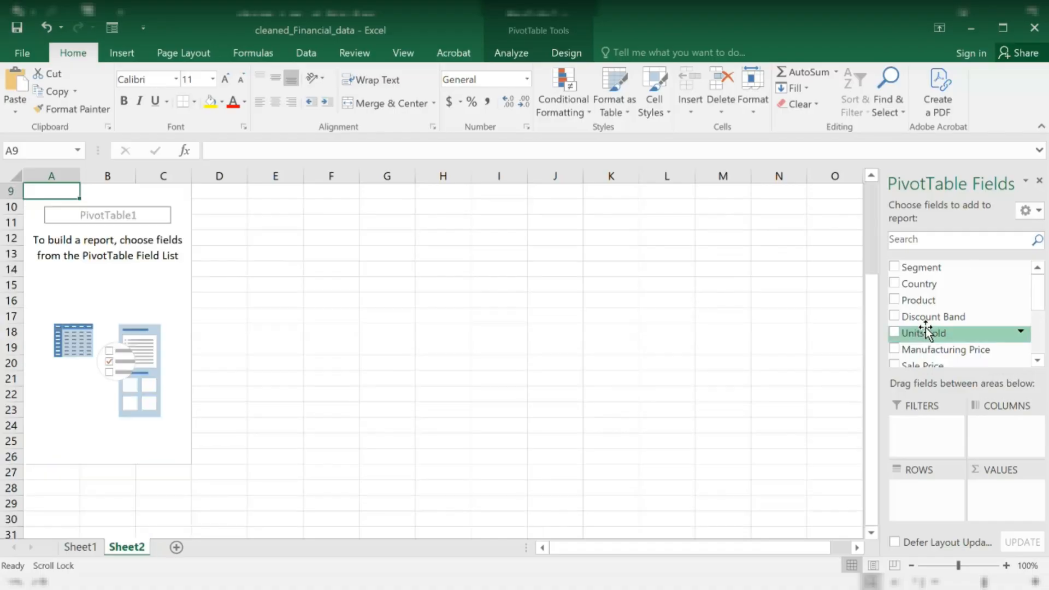
pyautogui.scroll(3, 925, 330)
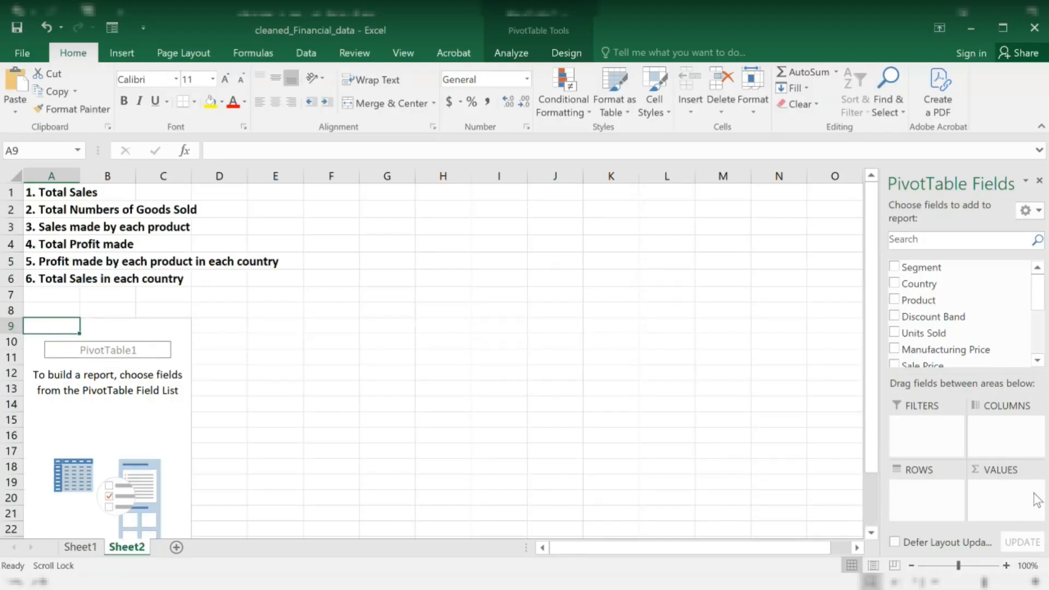
pyautogui.moveTo(1040, 289); pyautogui.dragTo(1029, 337)
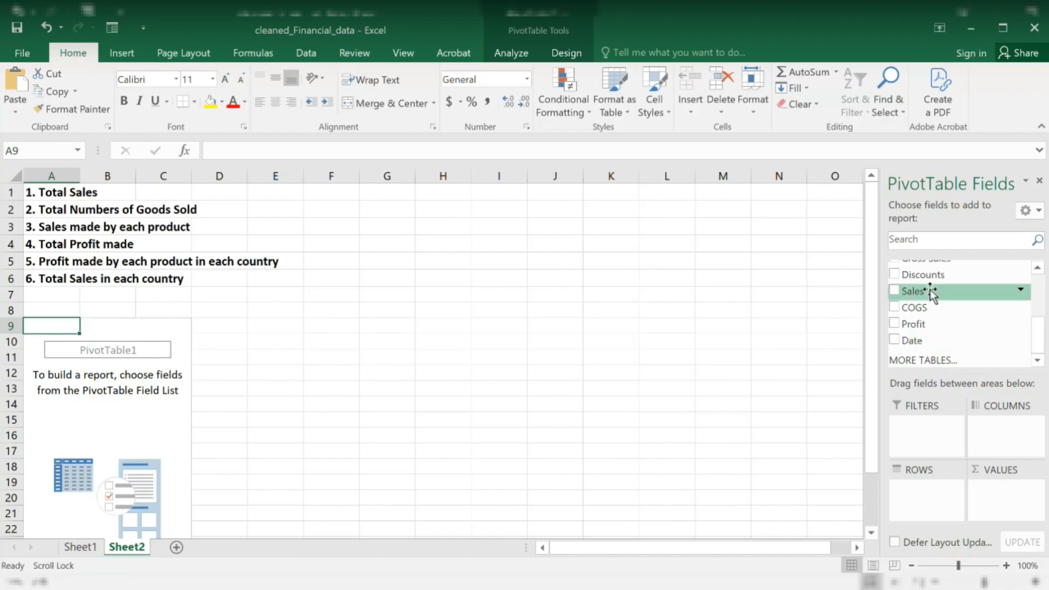
pyautogui.moveTo(930, 290); pyautogui.dragTo(1010, 499)
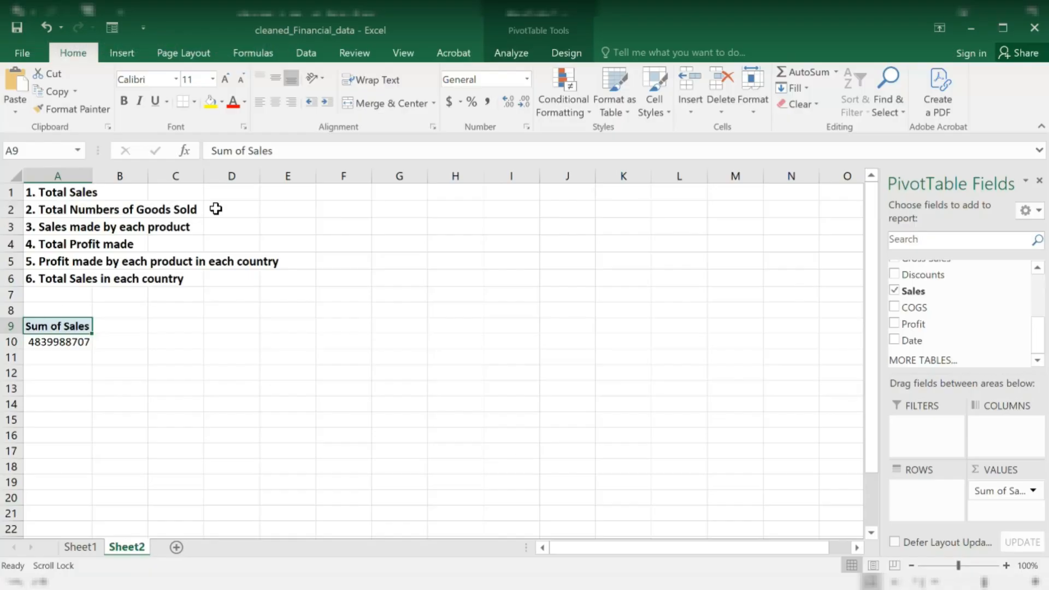
# Rename the PivotTable header in cell A9 to "Total Sales"
pyautogui.click(245, 151)
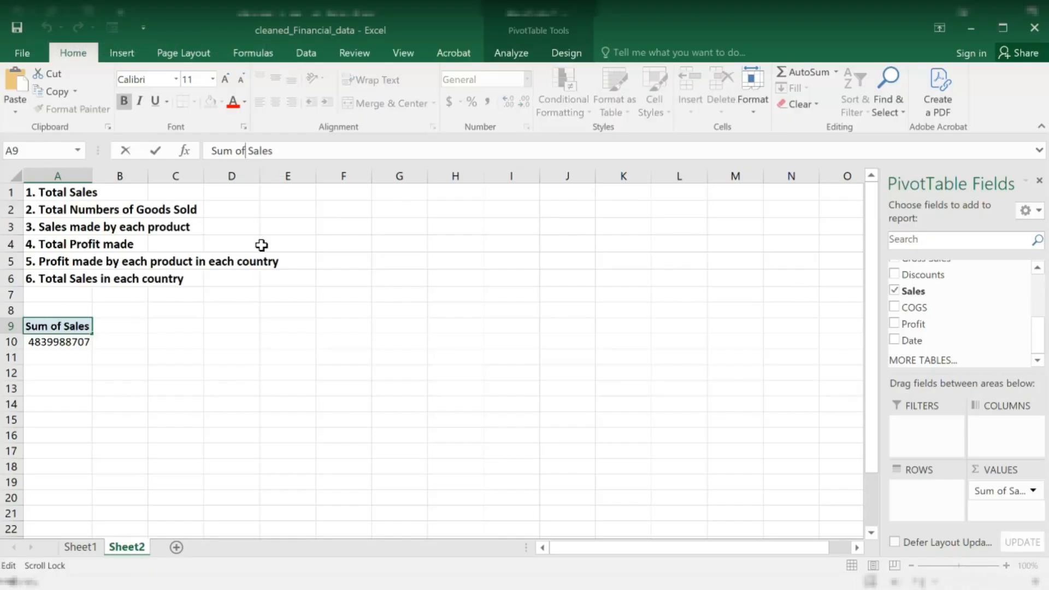
pyautogui.press('BackSpace')
pyautogui.press('BackSpace')
pyautogui.press('BackSpace')
pyautogui.press('BackSpace')
pyautogui.press('BackSpace')
pyautogui.press('BackSpace')
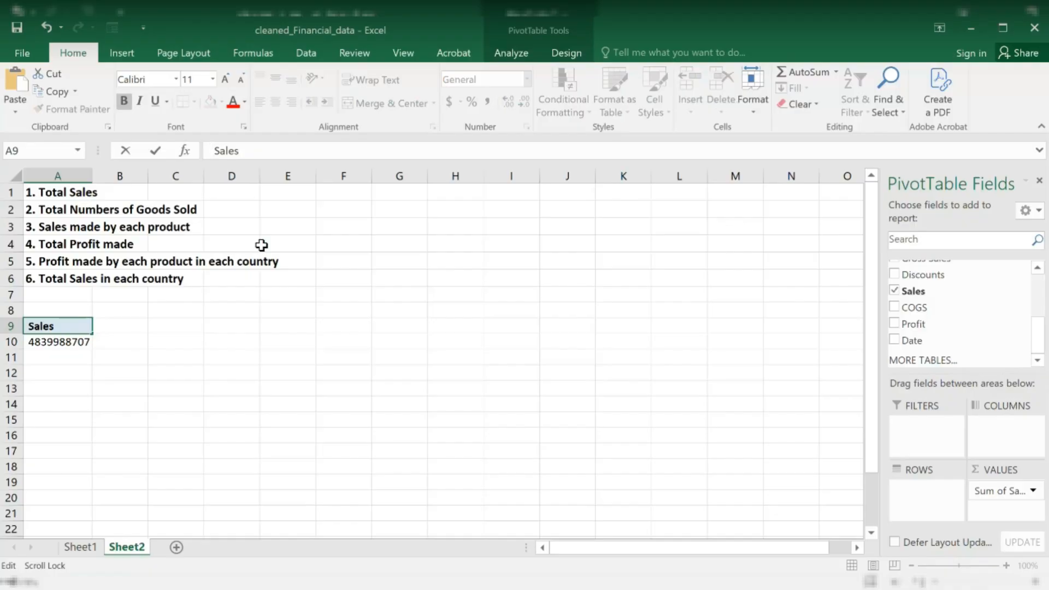
pyautogui.write('Tota ')
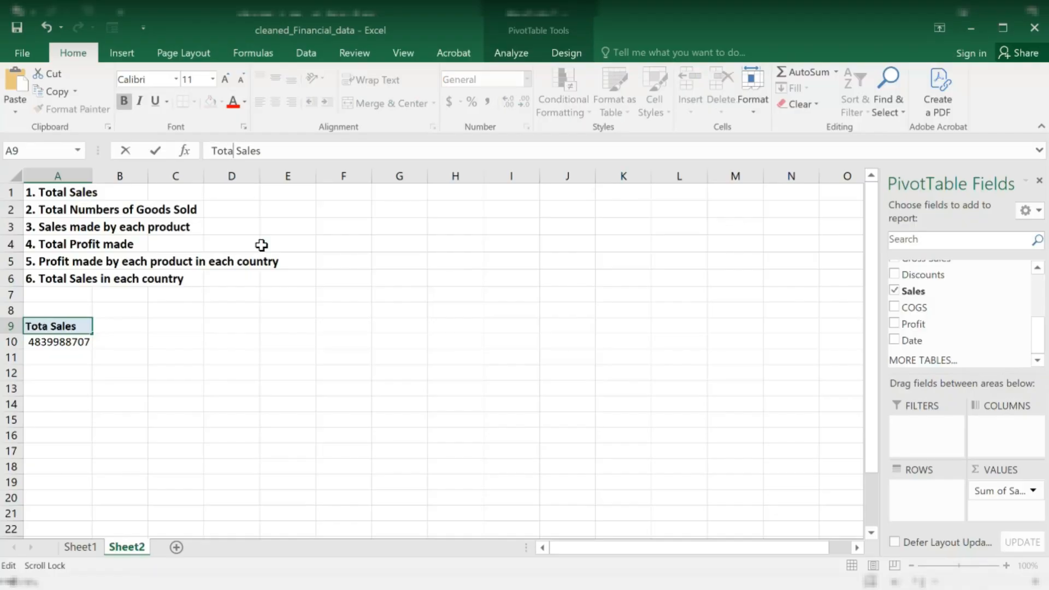
pyautogui.write('l')
pyautogui.press('Return')
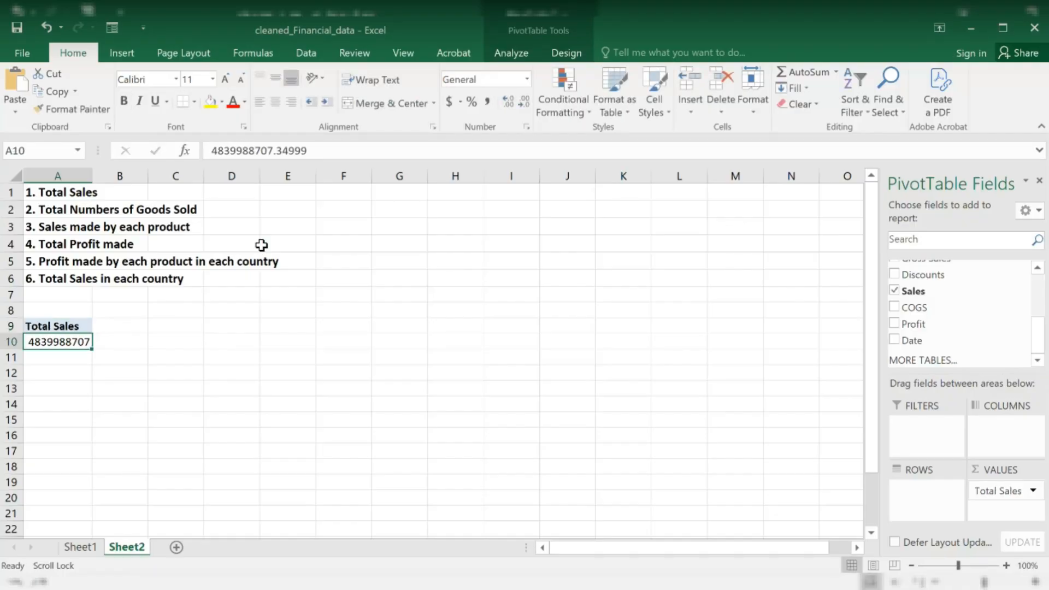
# Copy the "1. Total Sales" question from cell A1 into cell A7 above the PivotTable
pyautogui.click(54, 192)
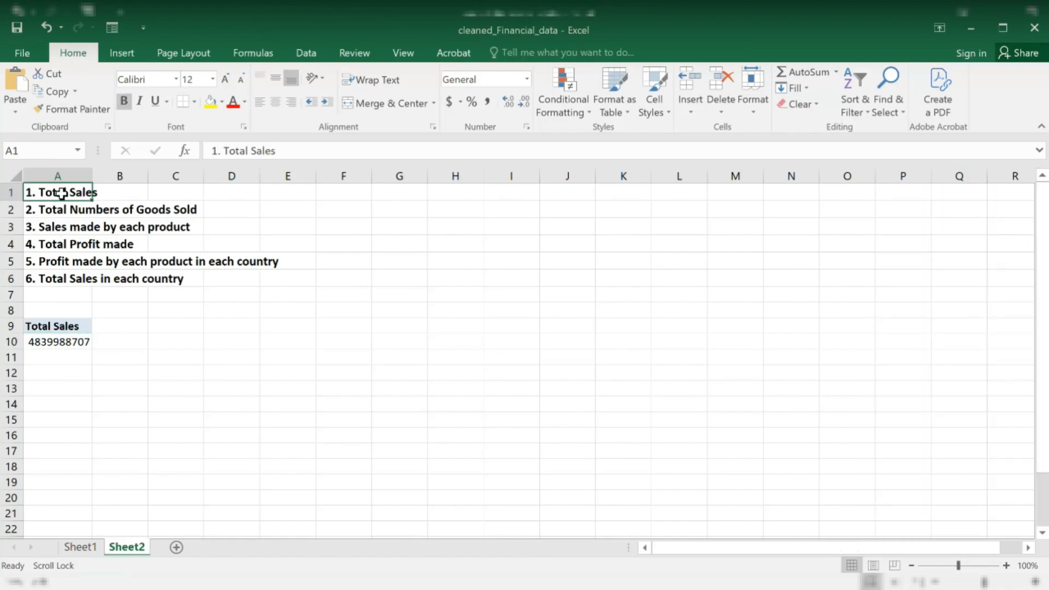
pyautogui.hotkey('ctrl', 'c')
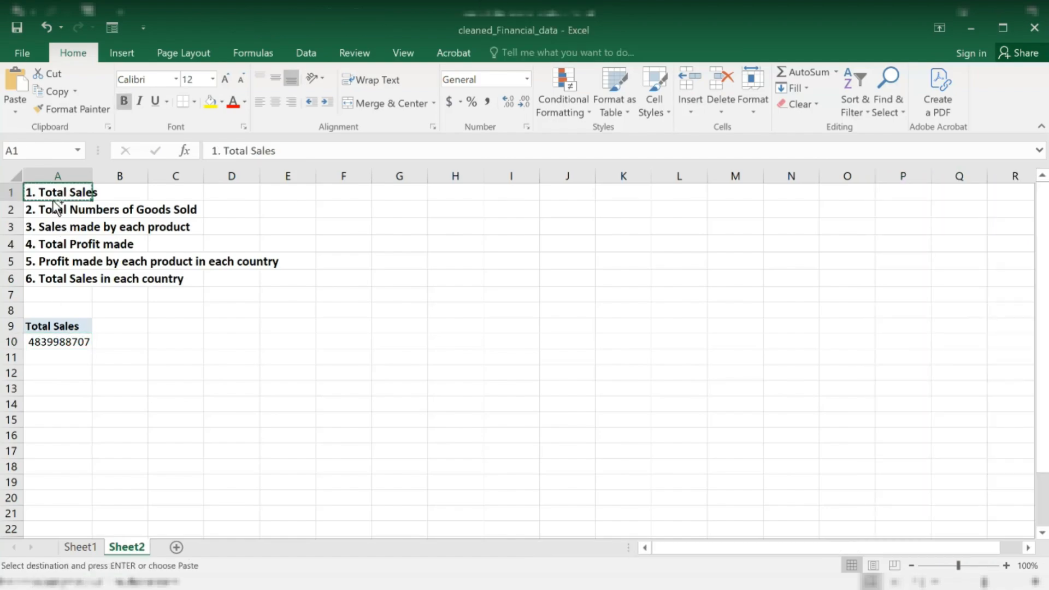
pyautogui.click(42, 296)
pyautogui.hotkey('ctrl', 'v')
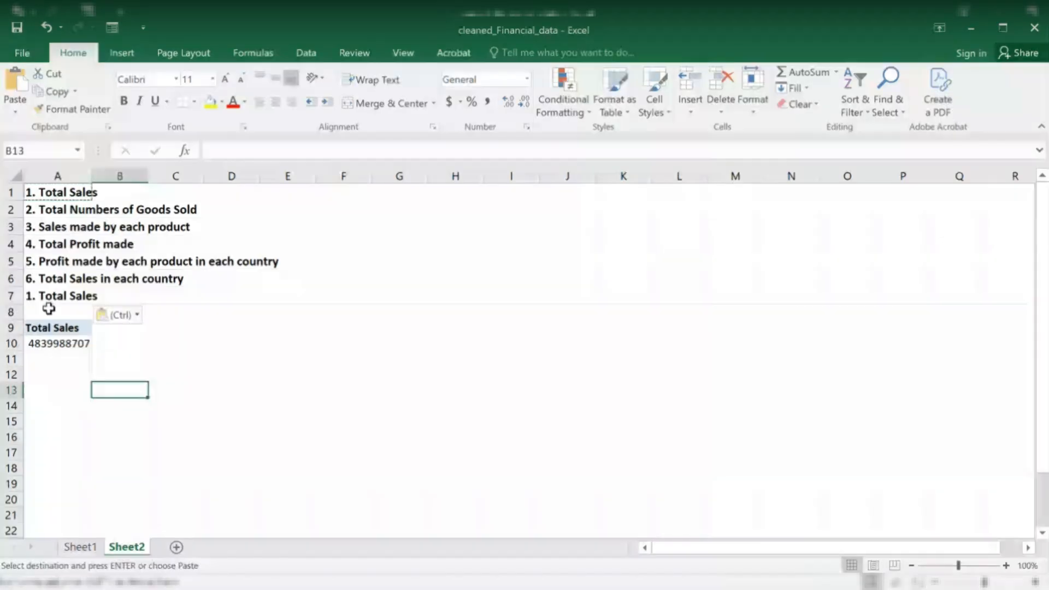
# Insert a blank row above the copied "1. Total Sales" label and delete the existing PivotTable below it
pyautogui.click(50, 298)
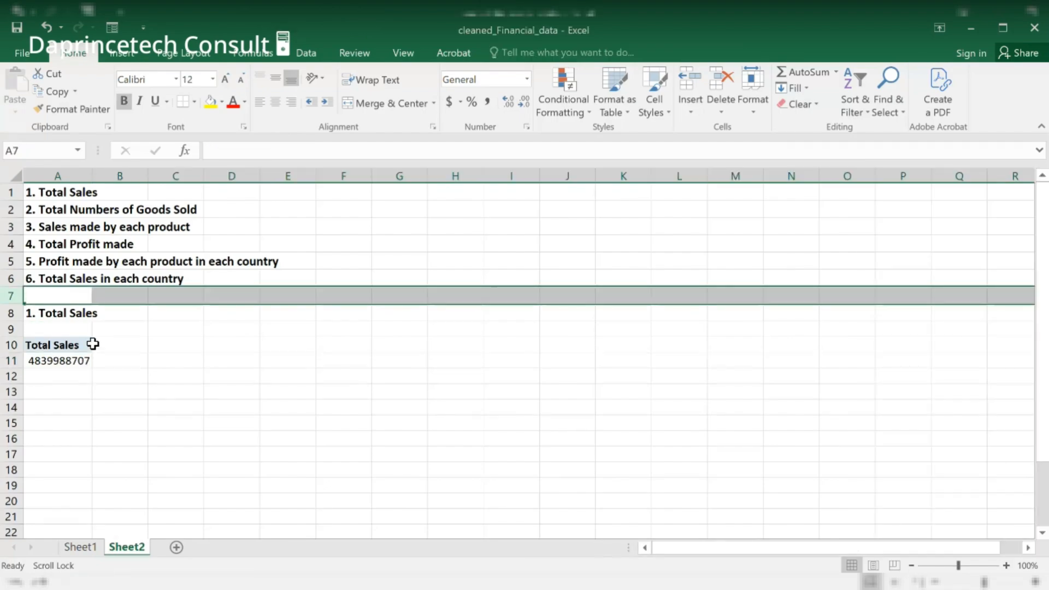
pyautogui.click(181, 377)
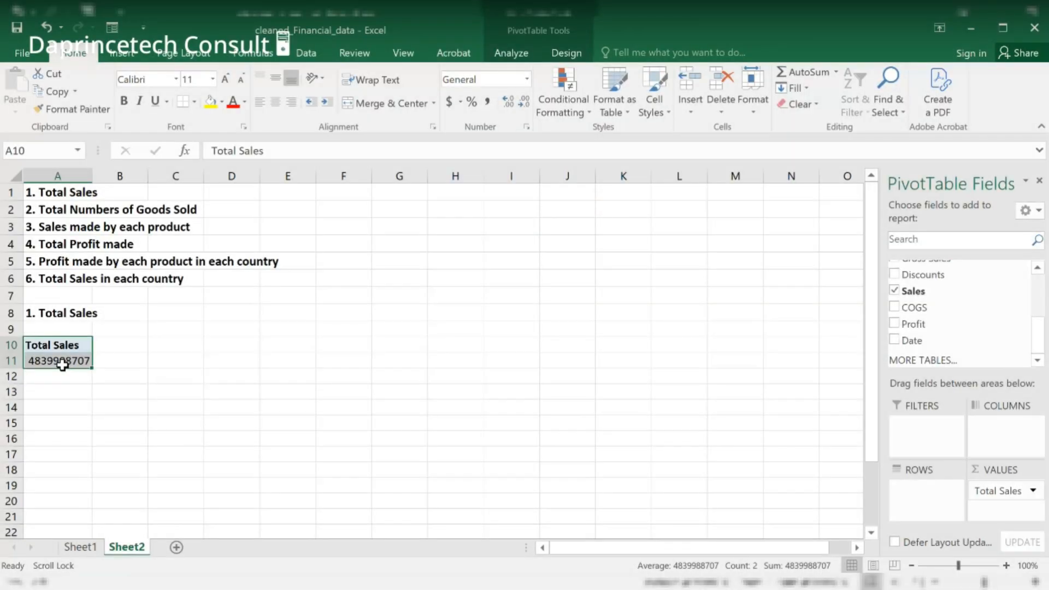
pyautogui.press('Delete')
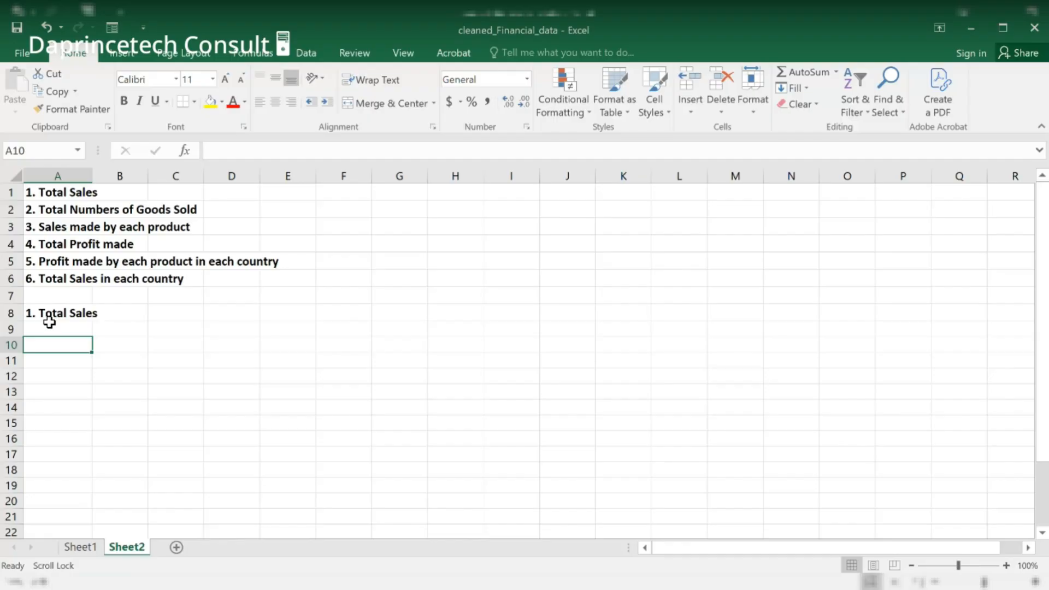
# Fill cell A8 containing the copied "1. Total Sales" label with yellow
pyautogui.click(55, 316)
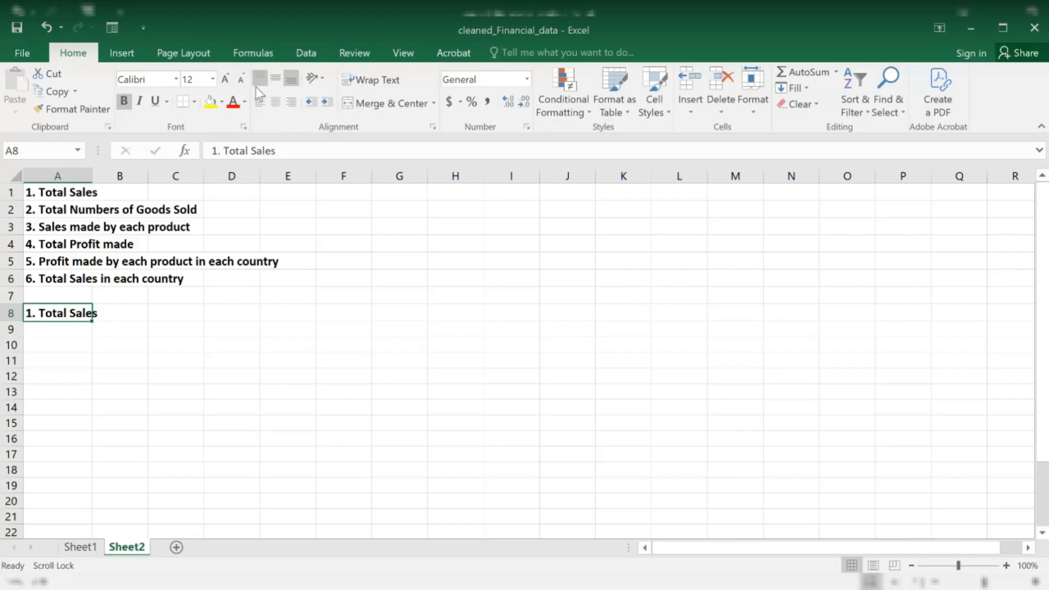
pyautogui.click(211, 103)
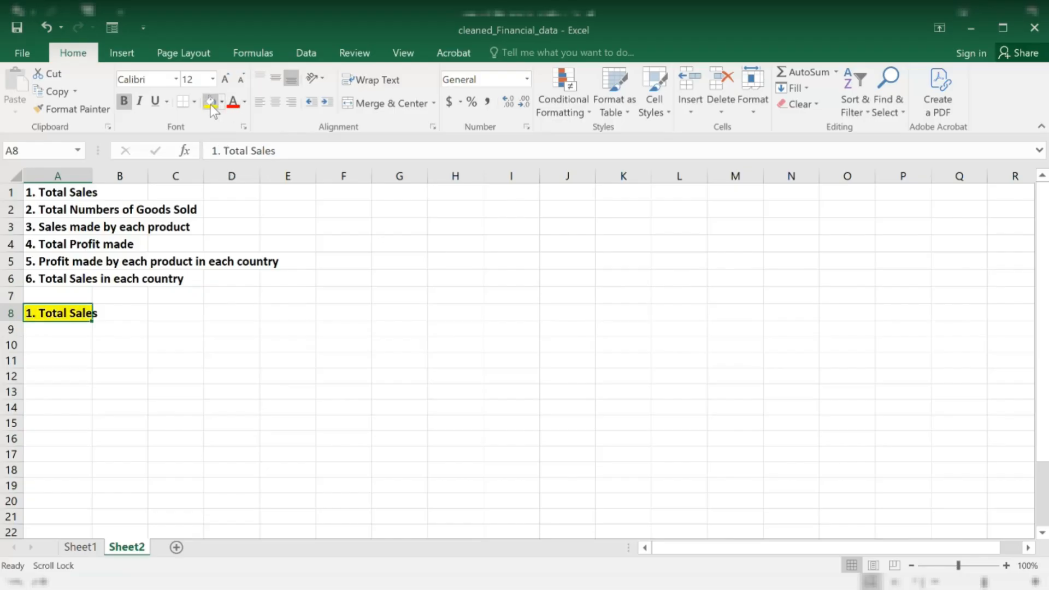
pyautogui.click(118, 347)
# Insert a PivotTable based on the Sheet1 financial table at cell A10 of Sheet2
pyautogui.click(58, 343)
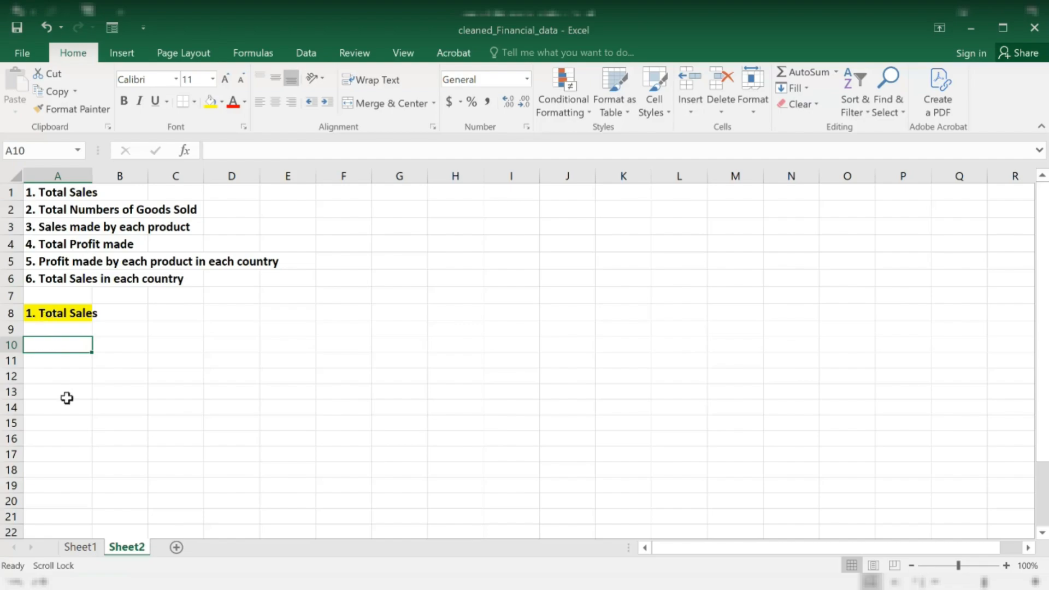
pyautogui.click(174, 407)
pyautogui.click(37, 345)
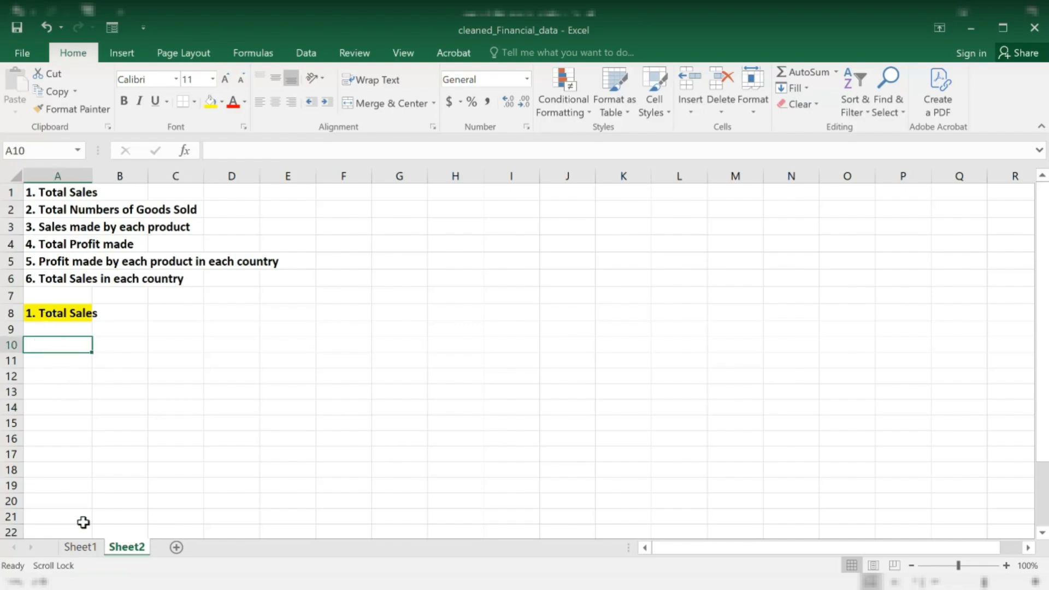
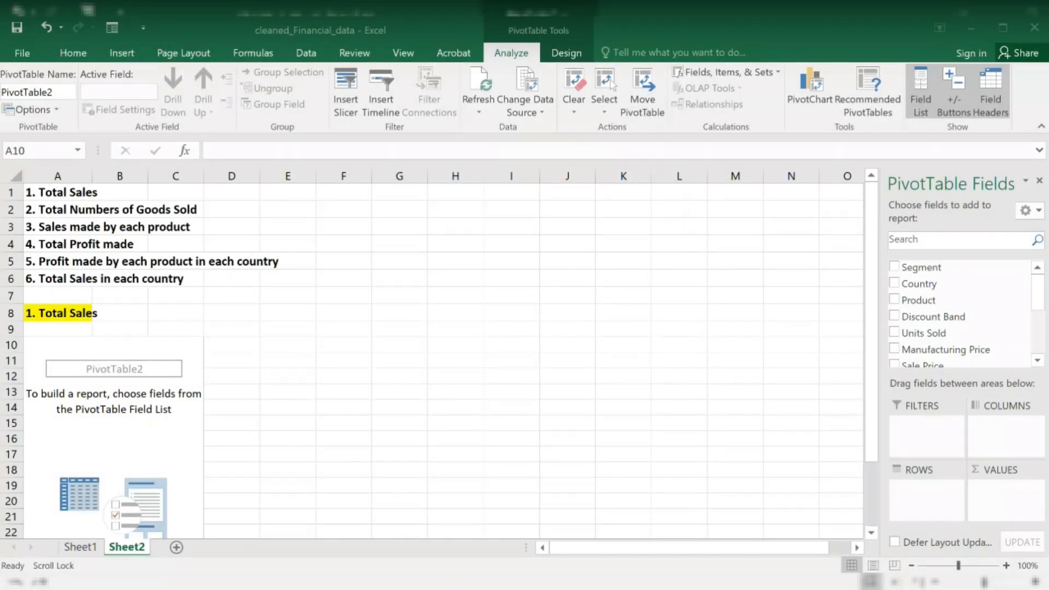
pyautogui.click(57, 345)
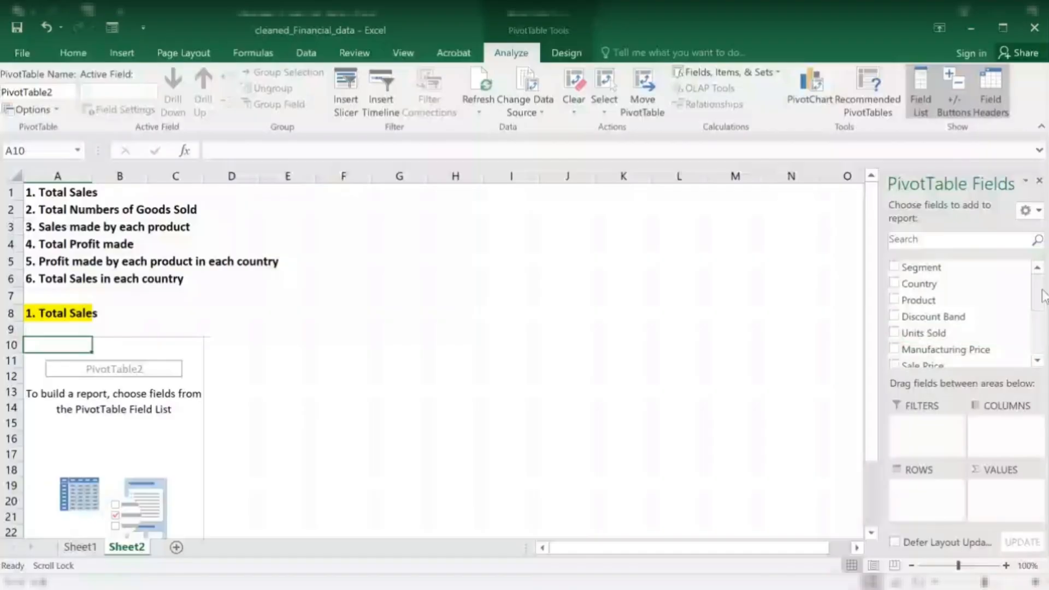
# Add the Sales field to the values of the PivotTable at A10 as a sum
pyautogui.moveTo(929, 299); pyautogui.dragTo(940, 429)
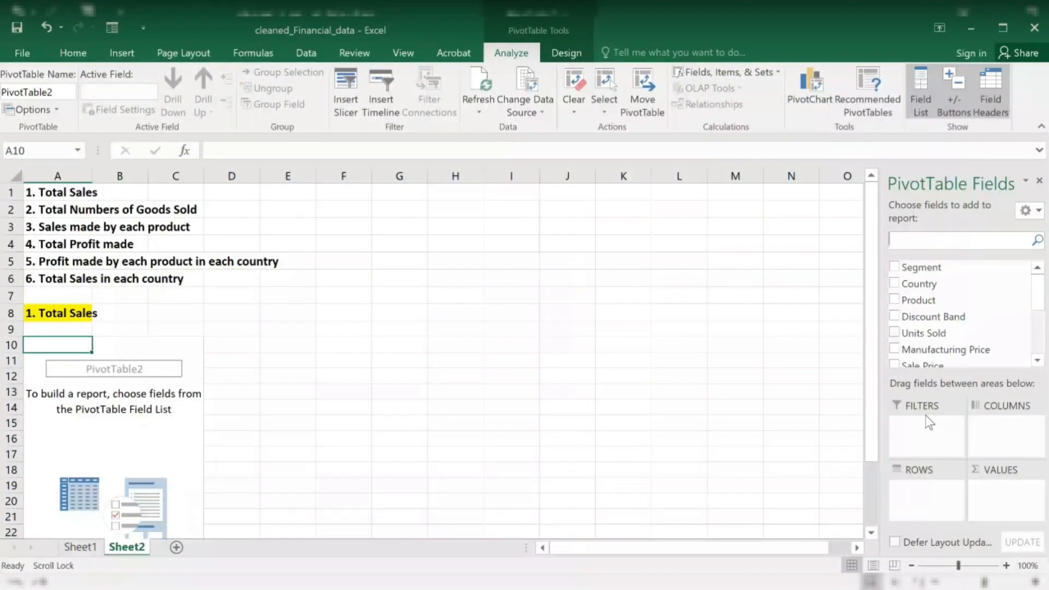
pyautogui.scroll(-1, 966, 298)
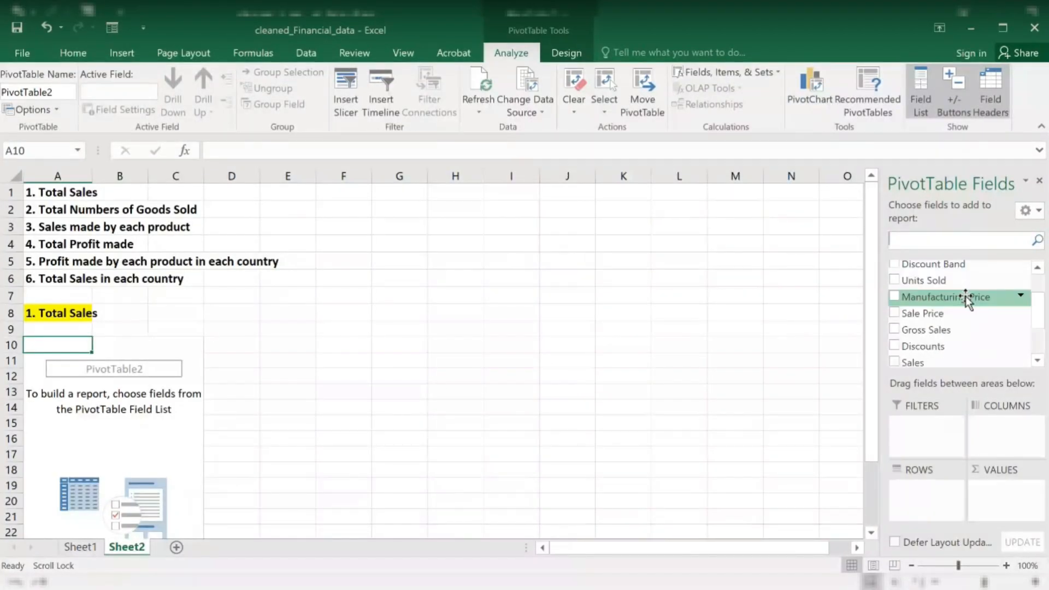
pyautogui.scroll(-1, 964, 329)
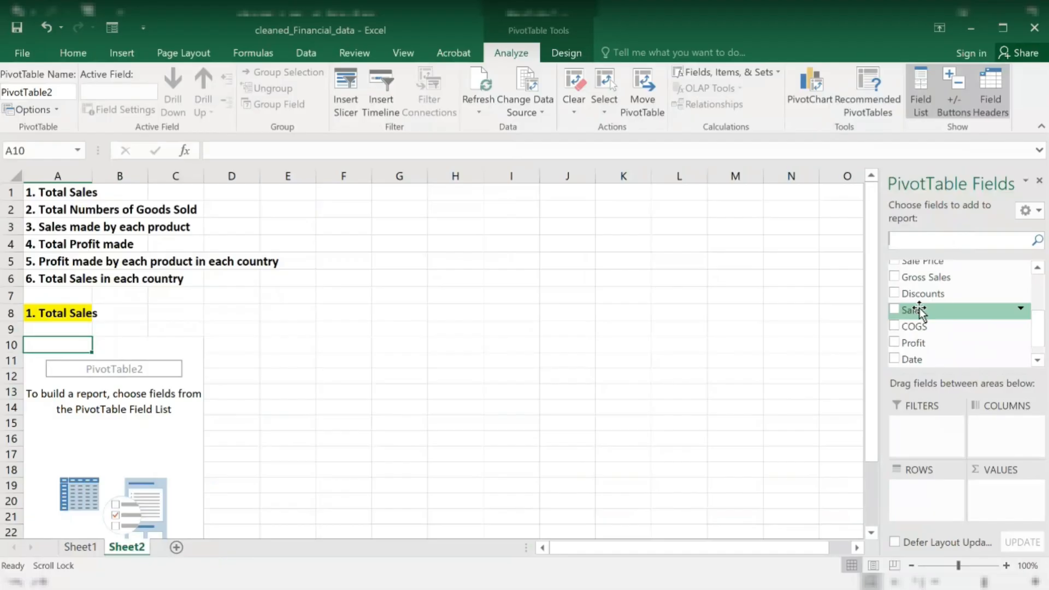
pyautogui.moveTo(919, 310); pyautogui.dragTo(1017, 497)
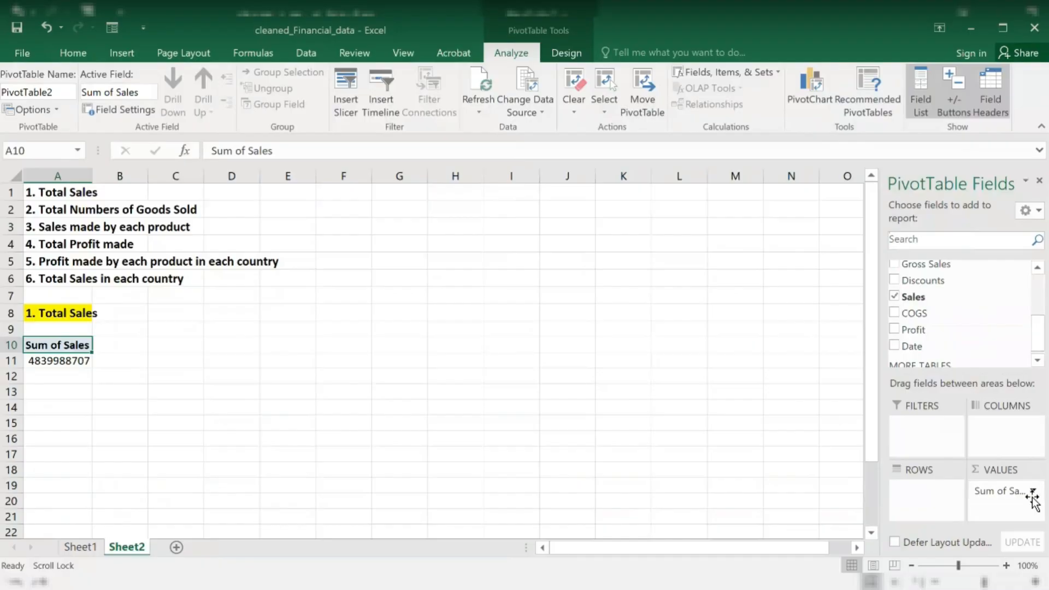
# Check the value field settings of the summed Sales field
pyautogui.click(1033, 491)
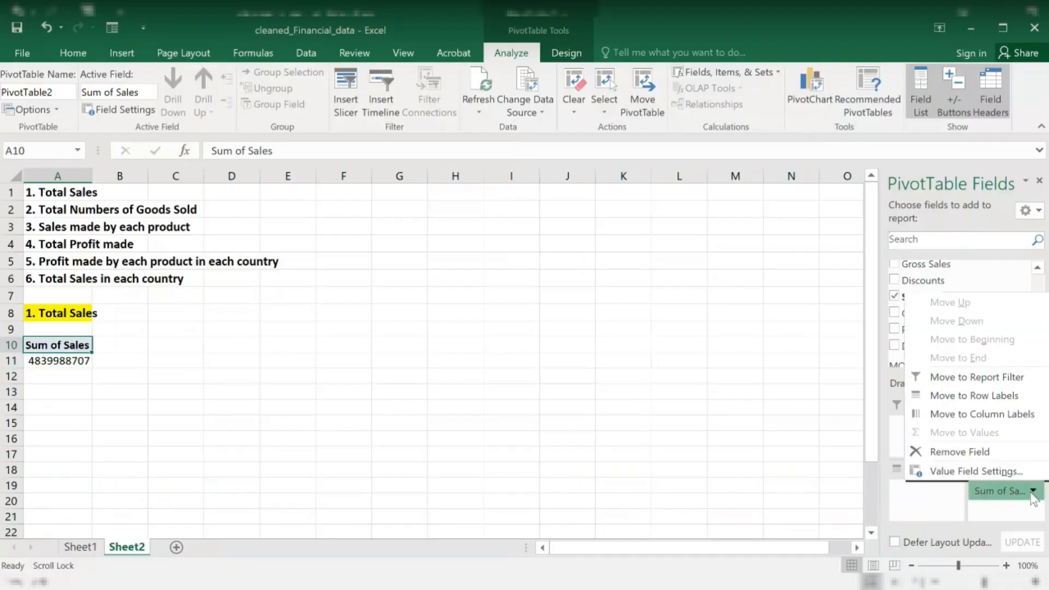
pyautogui.click(982, 471)
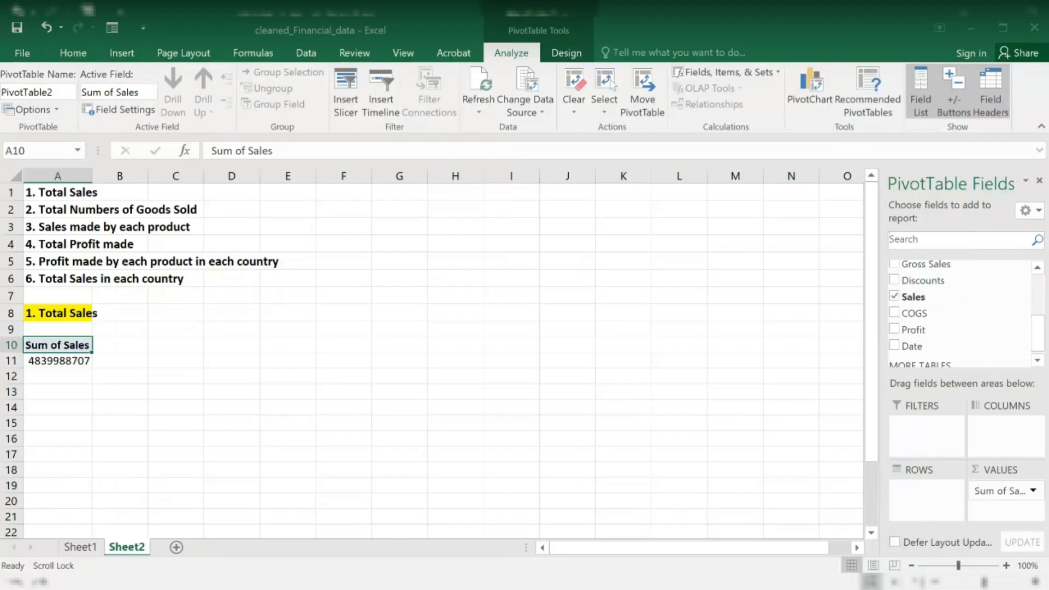
pyautogui.click(849, 409)
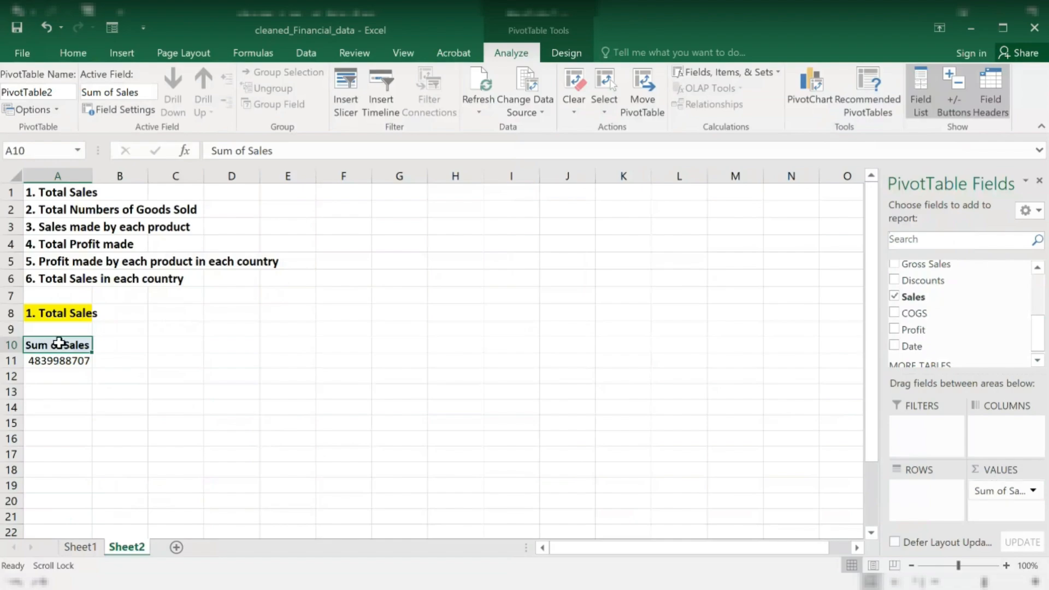
# Rename the PivotTable header in cell A10 to "Total Sales"
pyautogui.click(245, 151)
pyautogui.press('BackSpace')
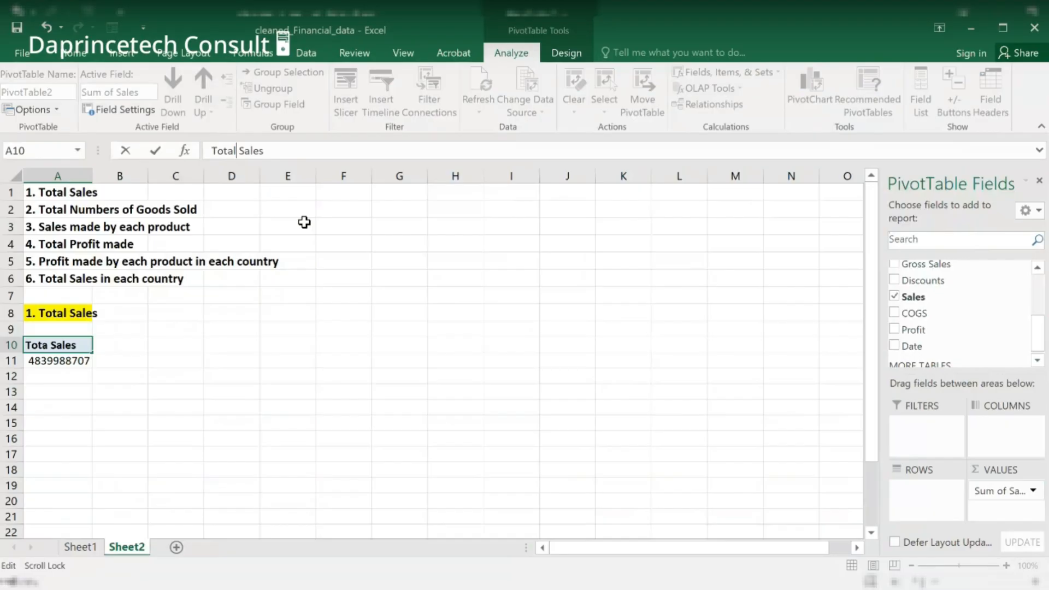
pyautogui.press('Return')
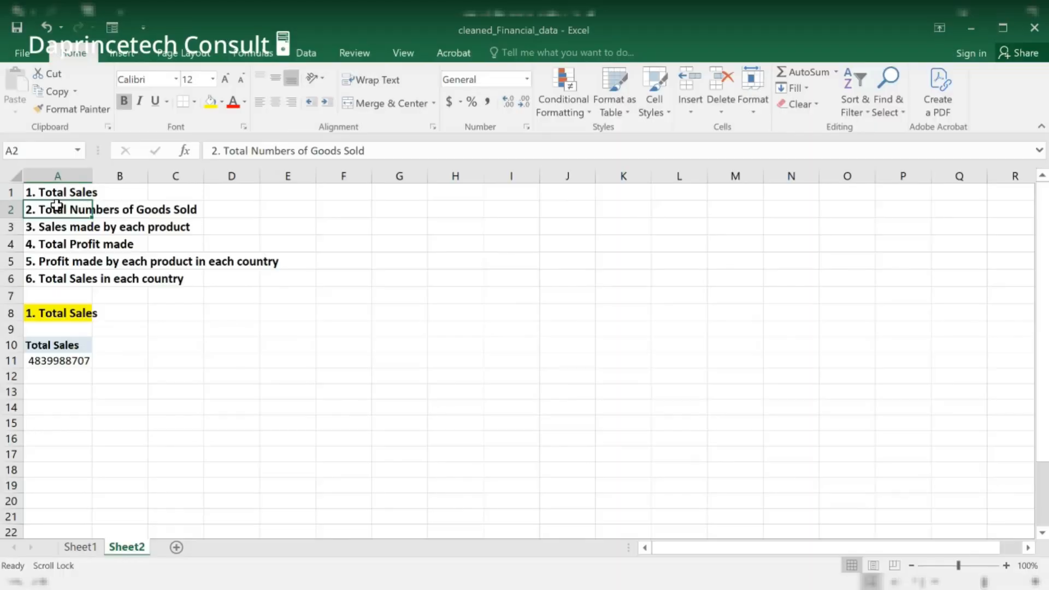
# Copy the "2. Total Numbers of Goods Sold" question from cell A2 into cell A14
pyautogui.hotkey('ctrl', 'c')
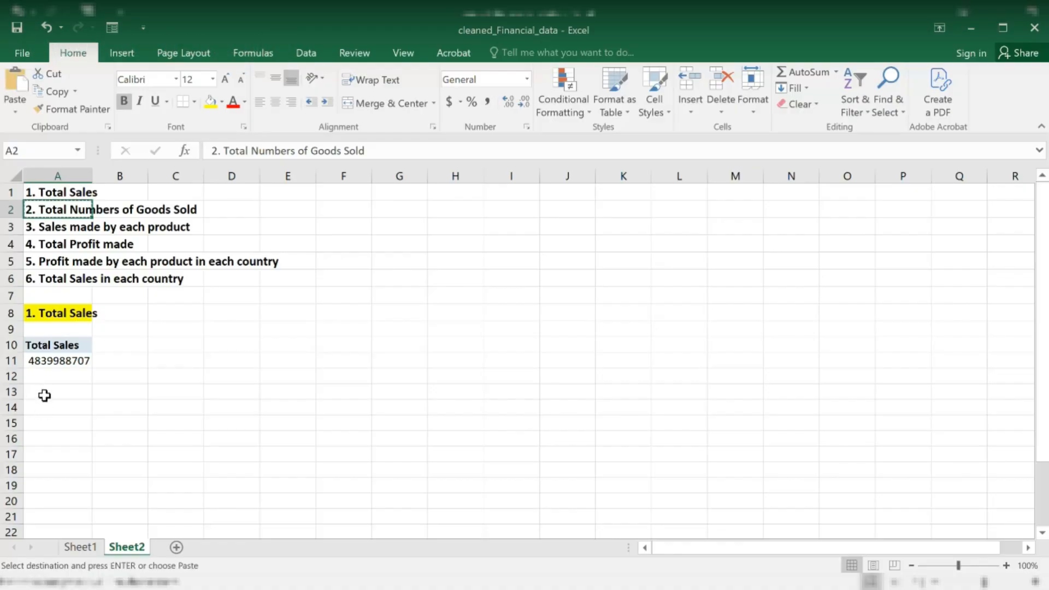
pyautogui.click(46, 411)
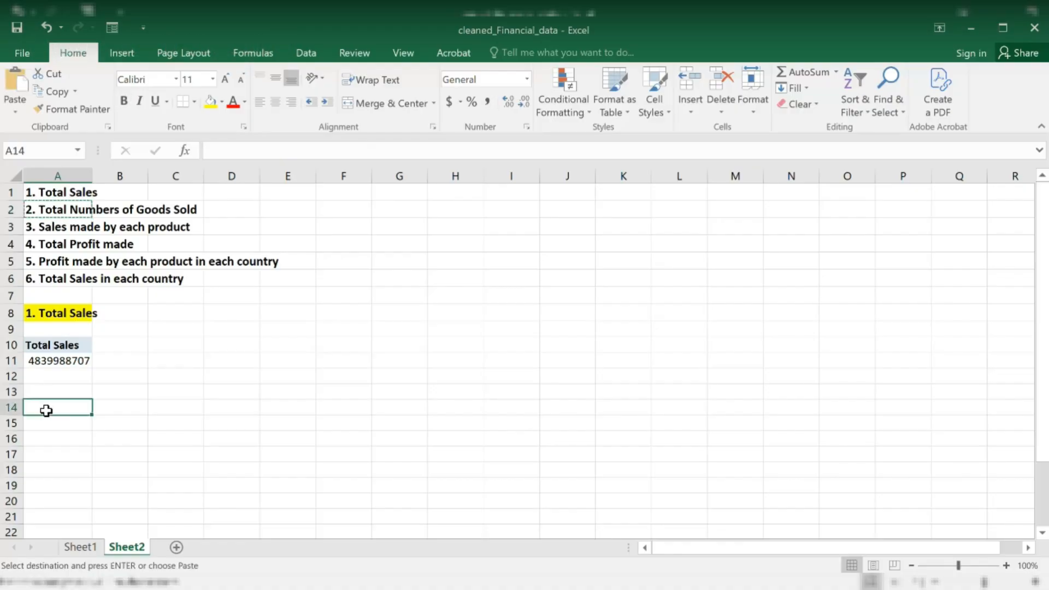
pyautogui.hotkey('ctrl', 'v')
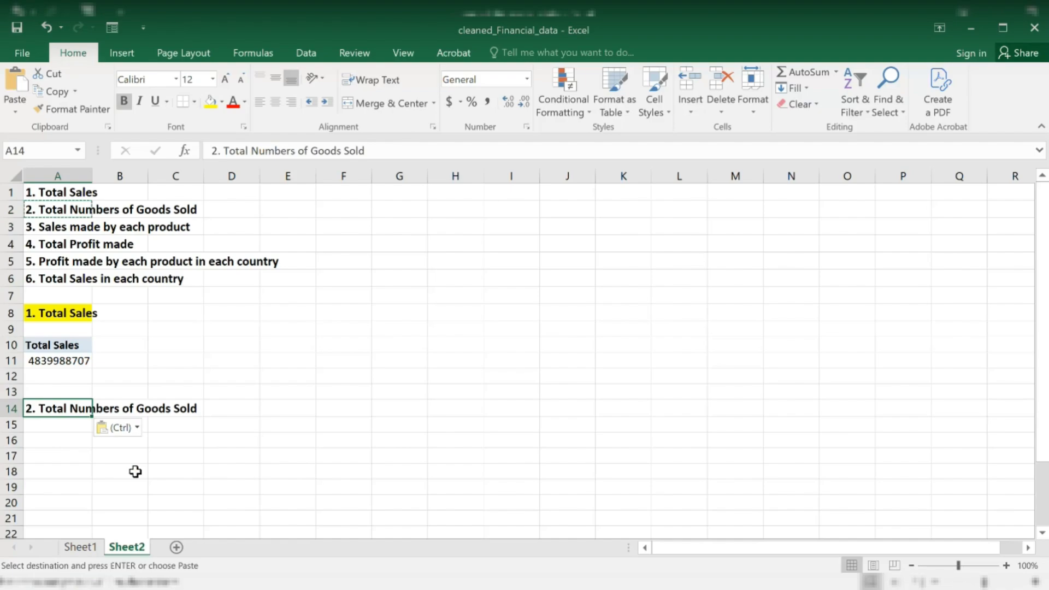
# Insert another PivotTable based on the Sheet1 financial table at cell A16 of Sheet2
pyautogui.press('Down')
pyautogui.press('Down')
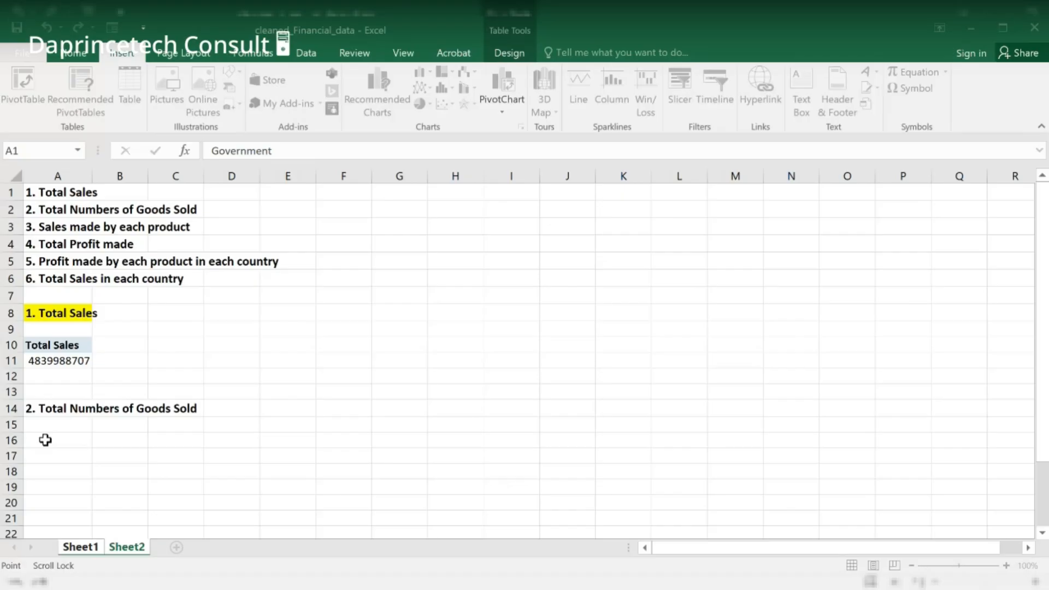
pyautogui.click(46, 440)
pyautogui.click(774, 396)
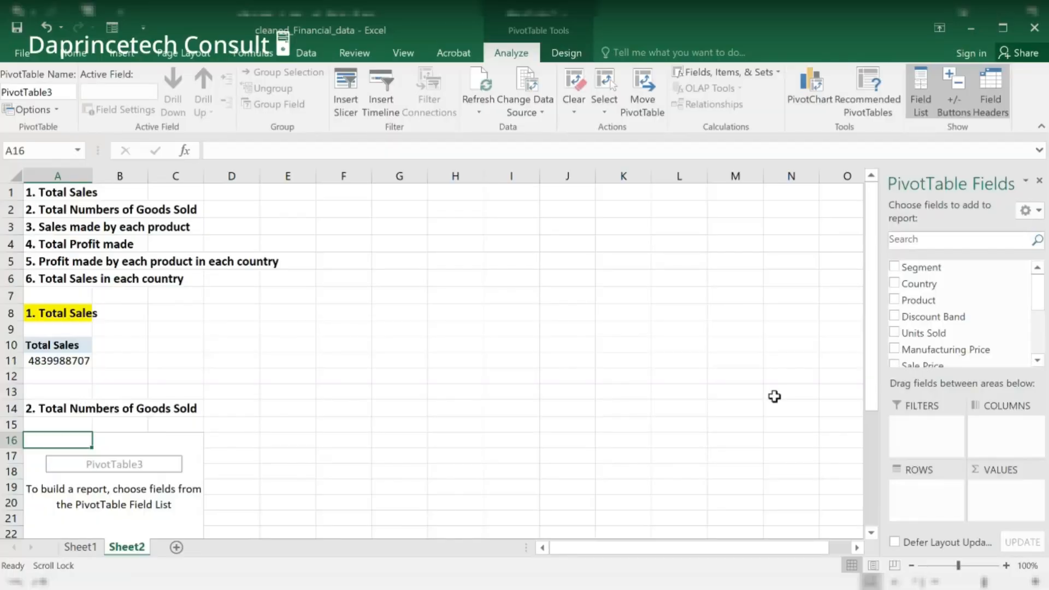
# Correct the label in cell A14 to "2. Total Number of Goods Sold" and fill the cell with yellow
pyautogui.press('Up')
pyautogui.press('Up')
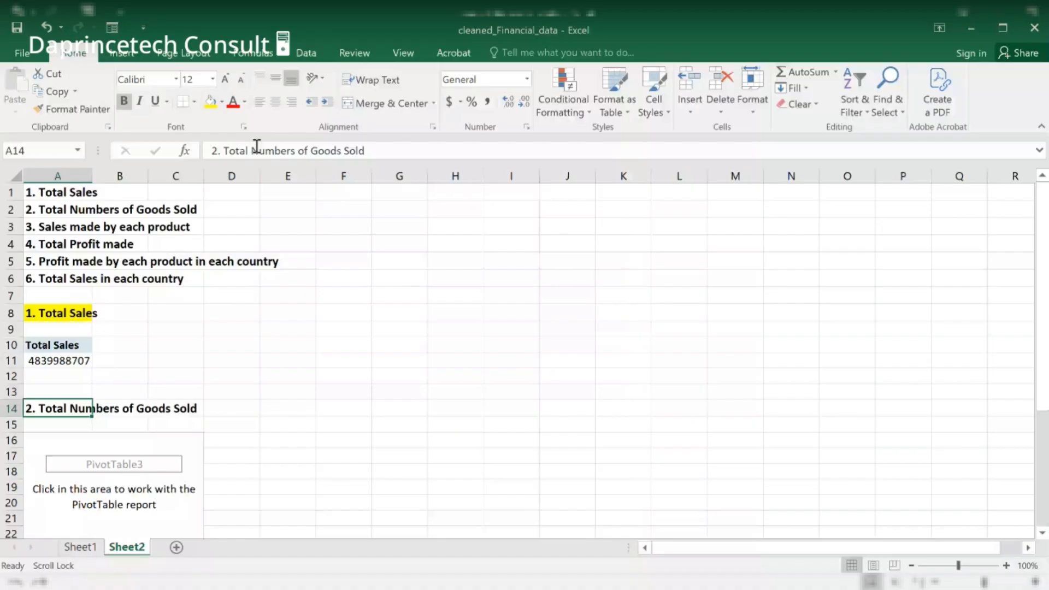
pyautogui.click(296, 150)
pyautogui.press('BackSpace')
pyautogui.click(120, 425)
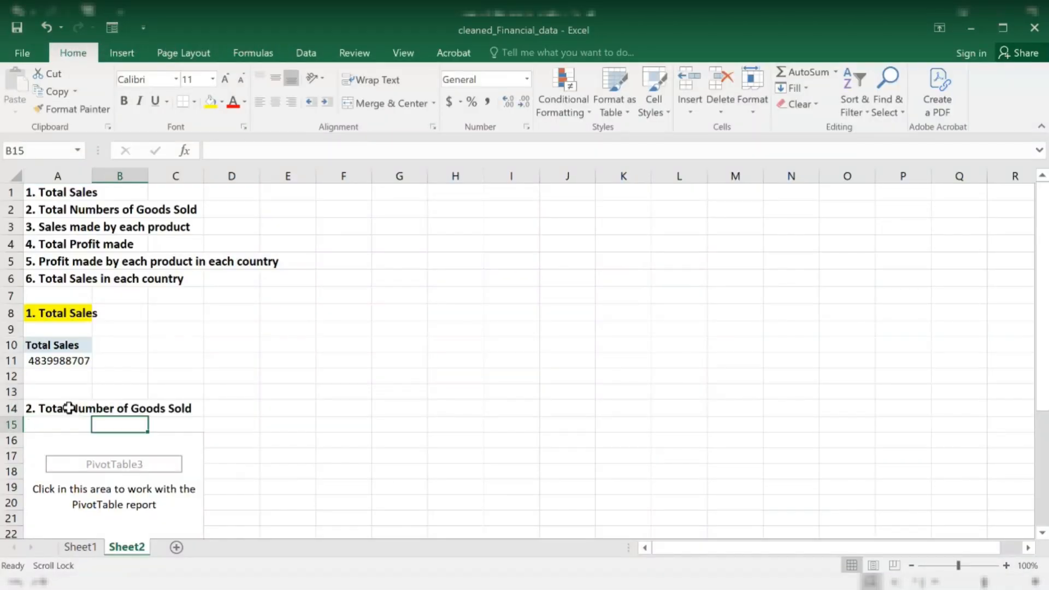
pyautogui.click(69, 407)
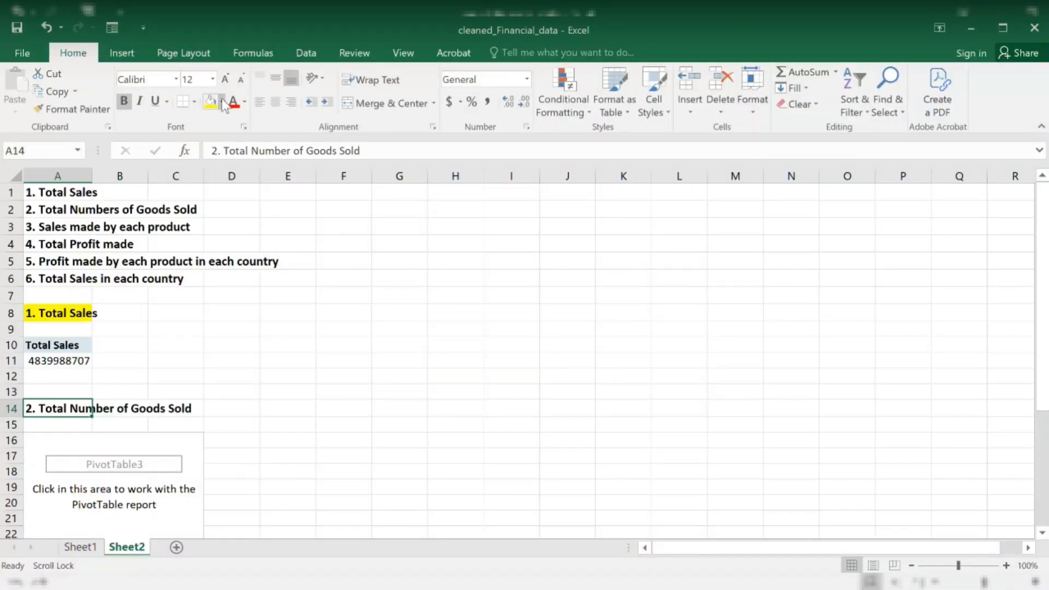
pyautogui.click(210, 101)
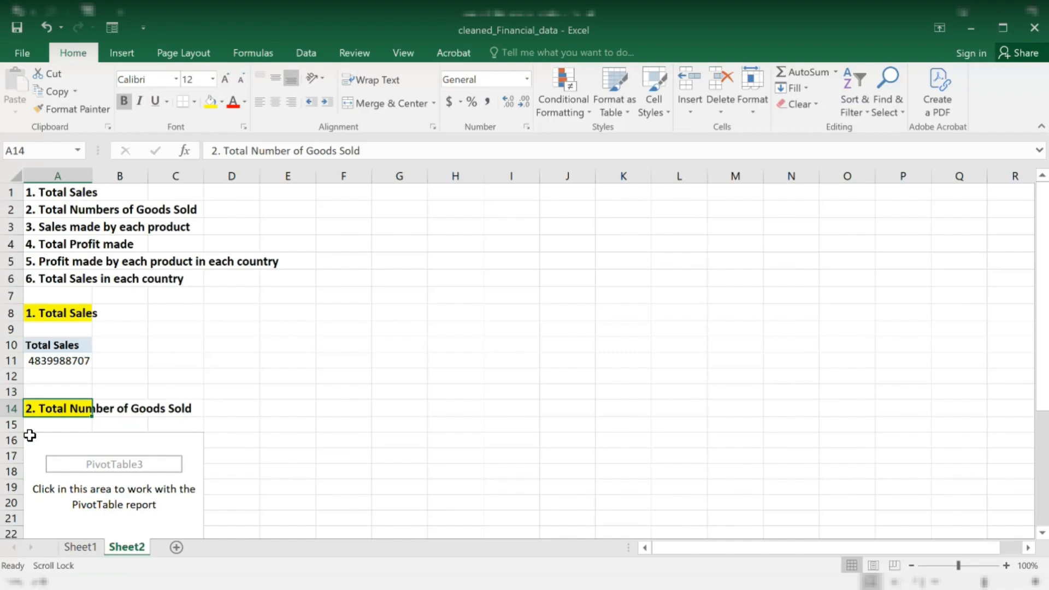
# Add the Units Sold field to the values of the PivotTable at A16 and rename its header to "Total Units Sold"
pyautogui.click(30, 435)
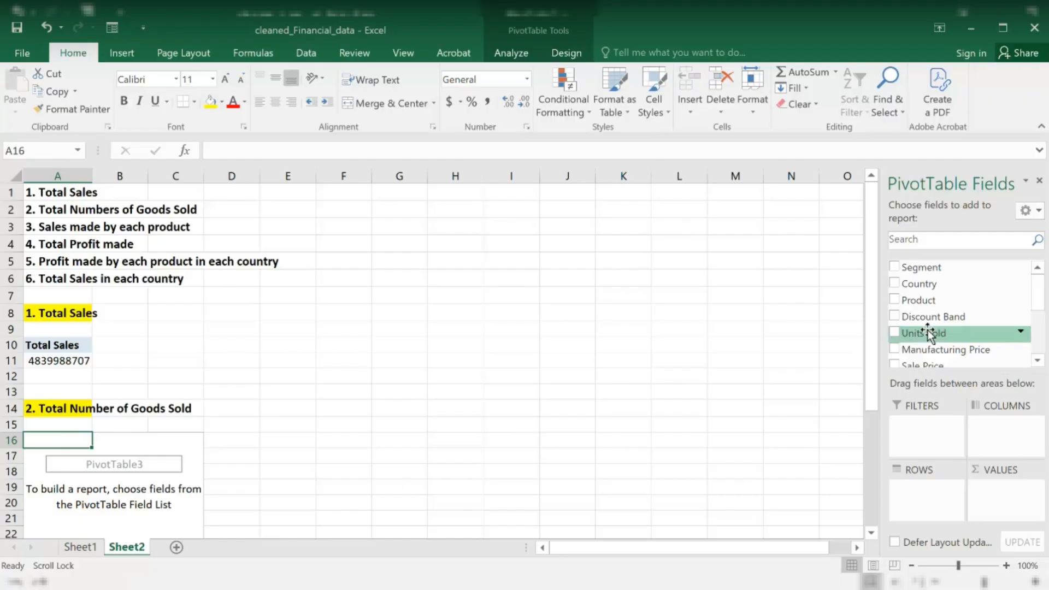
pyautogui.moveTo(929, 333); pyautogui.dragTo(1007, 491)
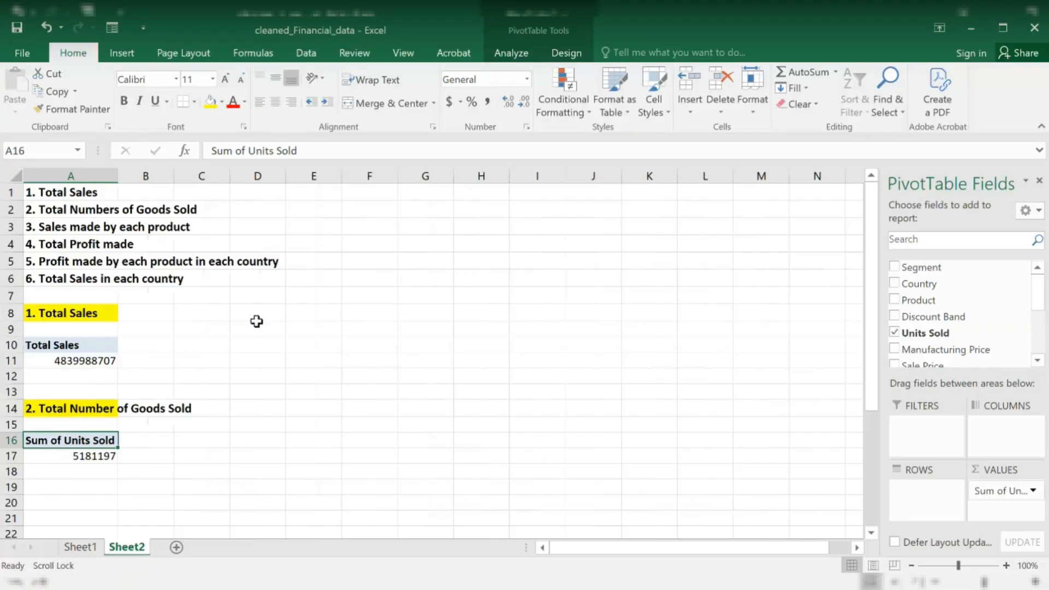
pyautogui.click(245, 150)
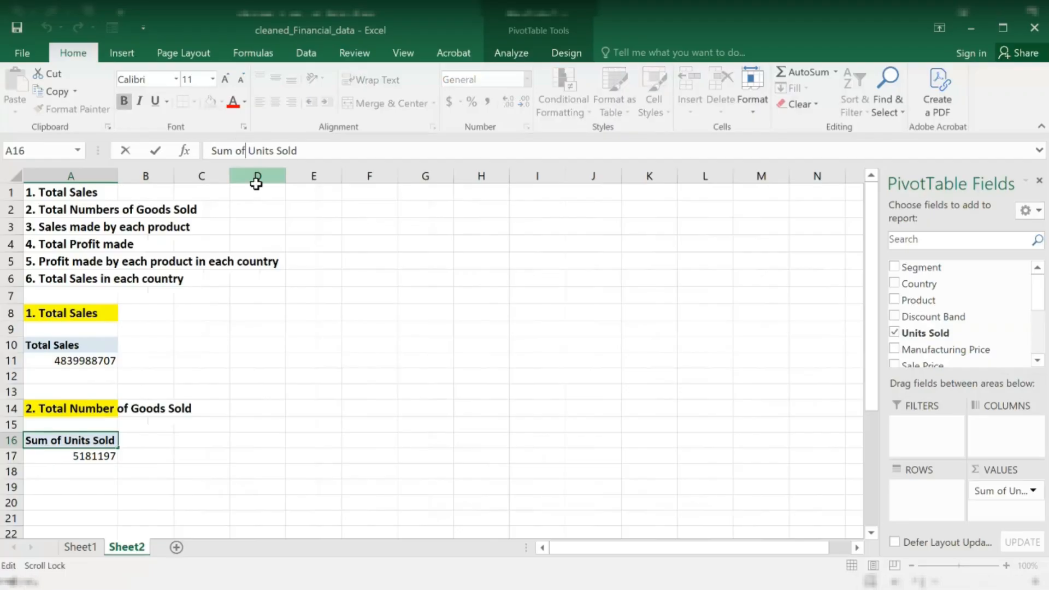
pyautogui.press('BackSpace')
pyautogui.press('BackSpace')
pyautogui.press('BackSpace')
pyautogui.press('BackSpace')
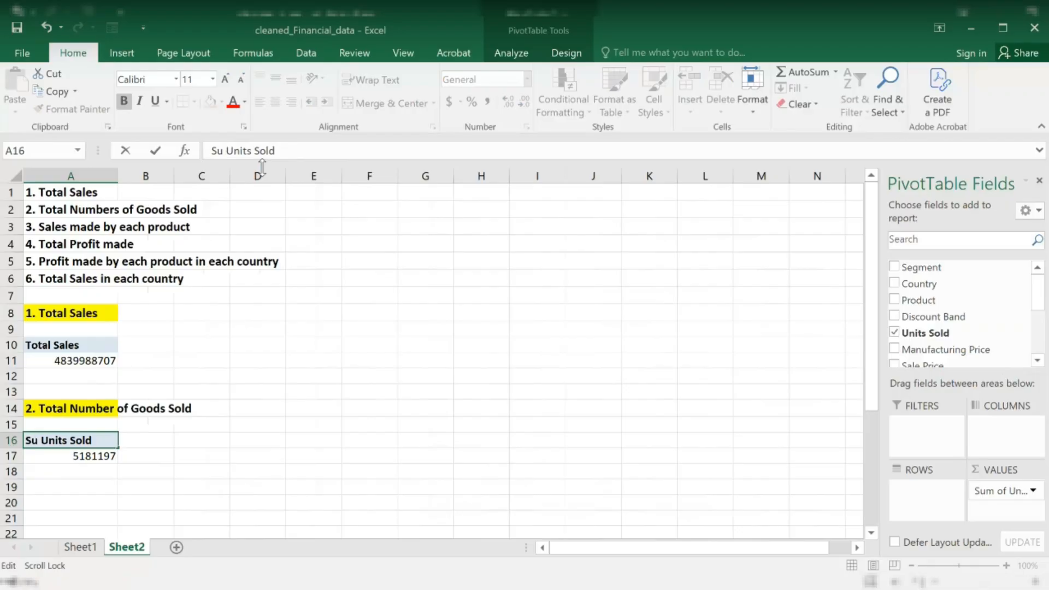
pyautogui.press('BackSpace')
pyautogui.press('BackSpace')
pyautogui.press('BackSpace')
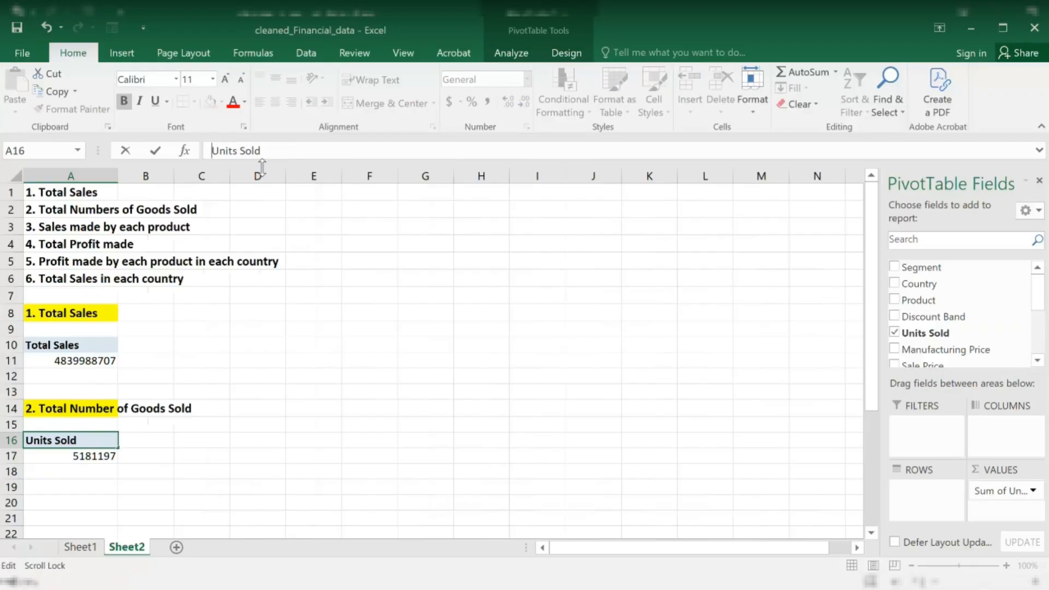
pyautogui.write('Total')
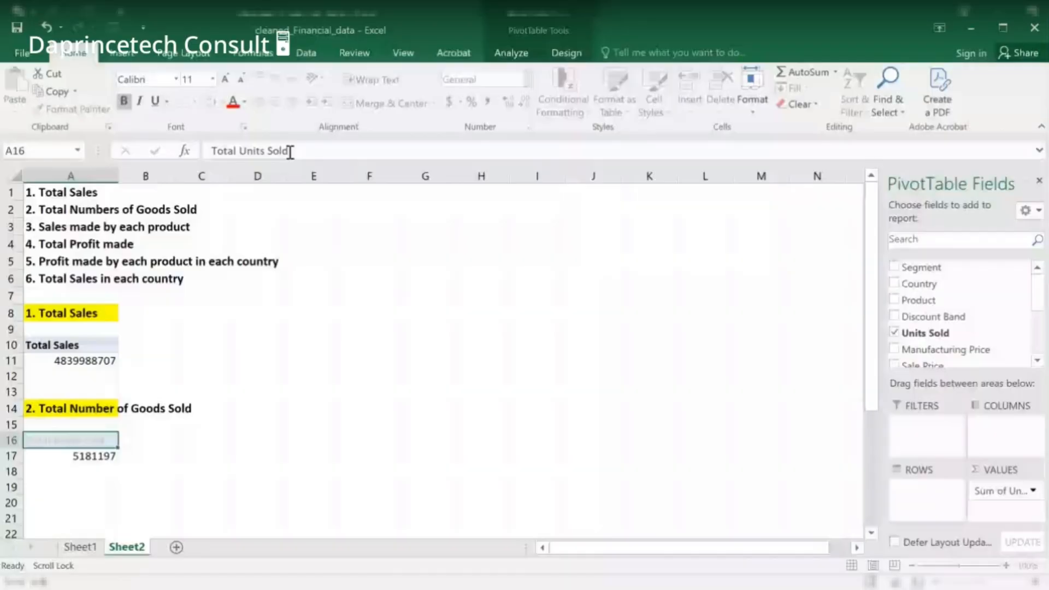
pyautogui.press('Return')
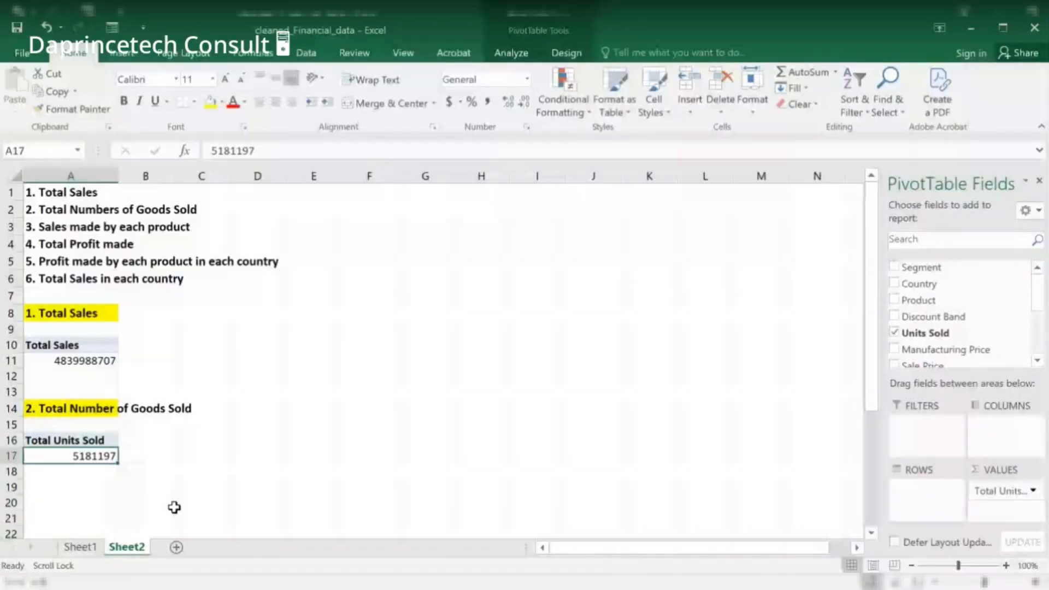
pyautogui.click(148, 468)
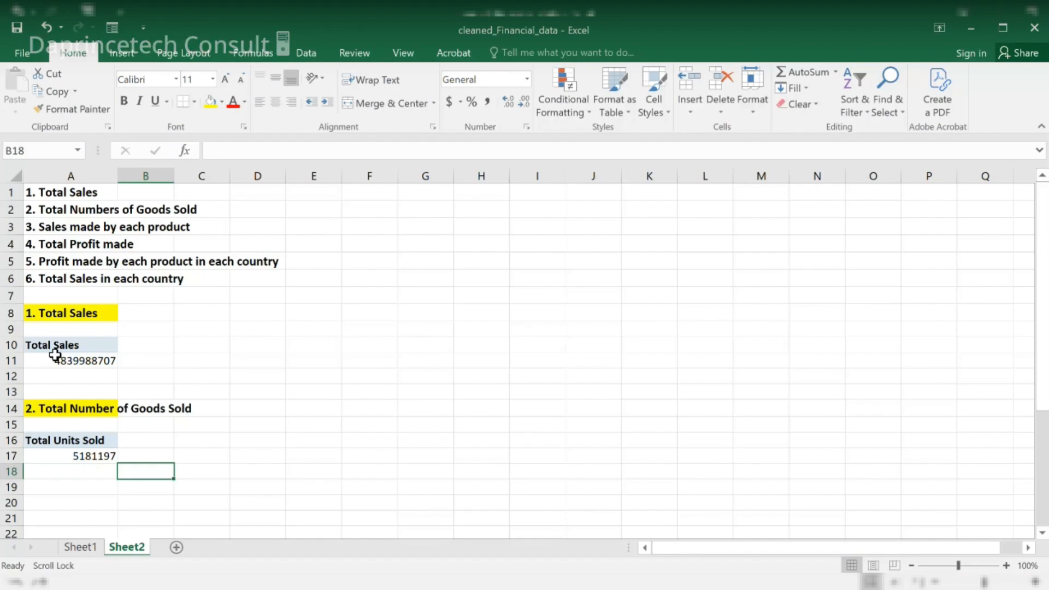
# Copy the "3. Sales made by each product" question from cell A3 into cell A20
pyautogui.click(49, 227)
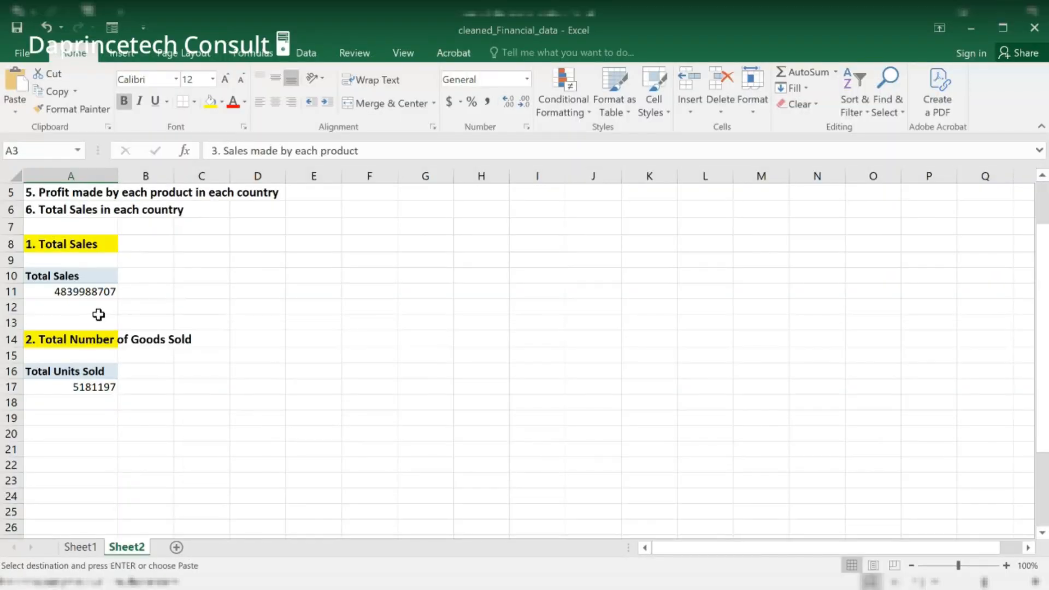
pyautogui.scroll(-2, 98, 315)
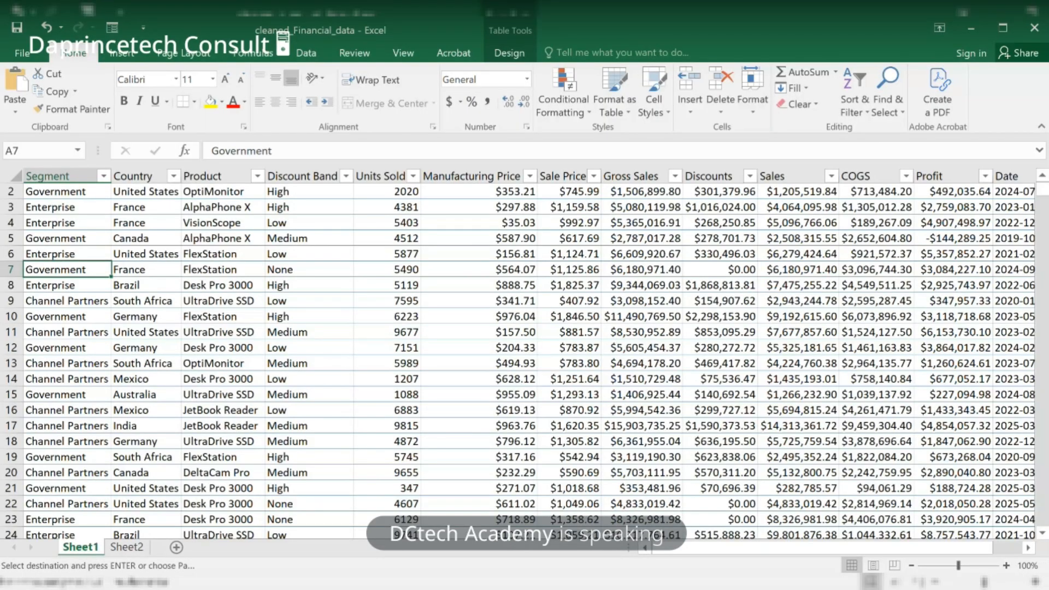
# Insert a PivotTable based on the Sheet1 financial table at cell A22 of Sheet2 and fill the question cell A20 with yellow
pyautogui.hotkey('alt', 'Tab')
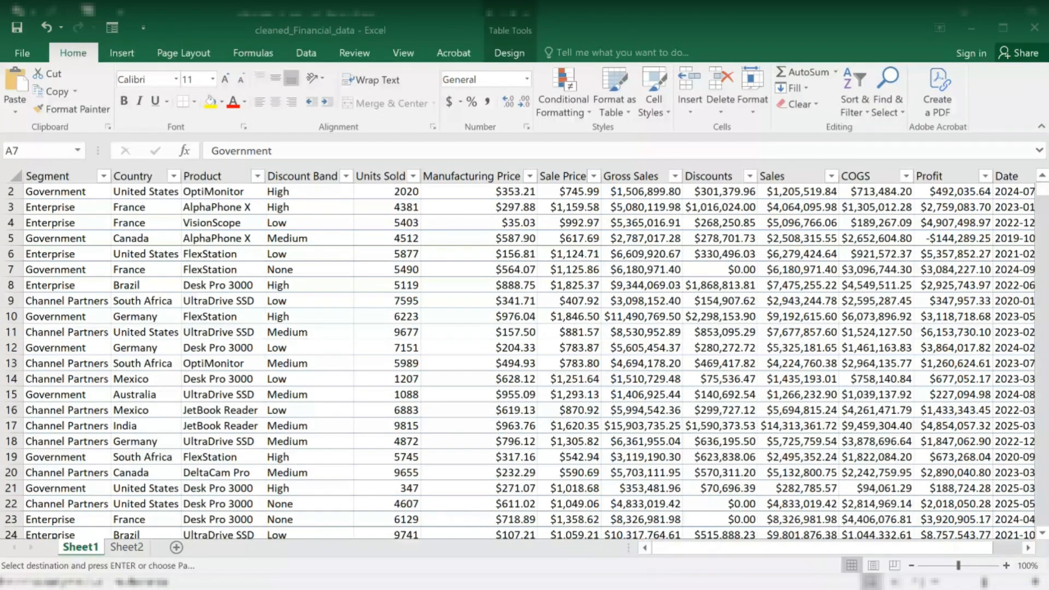
pyautogui.hotkey('alt', 'Tab')
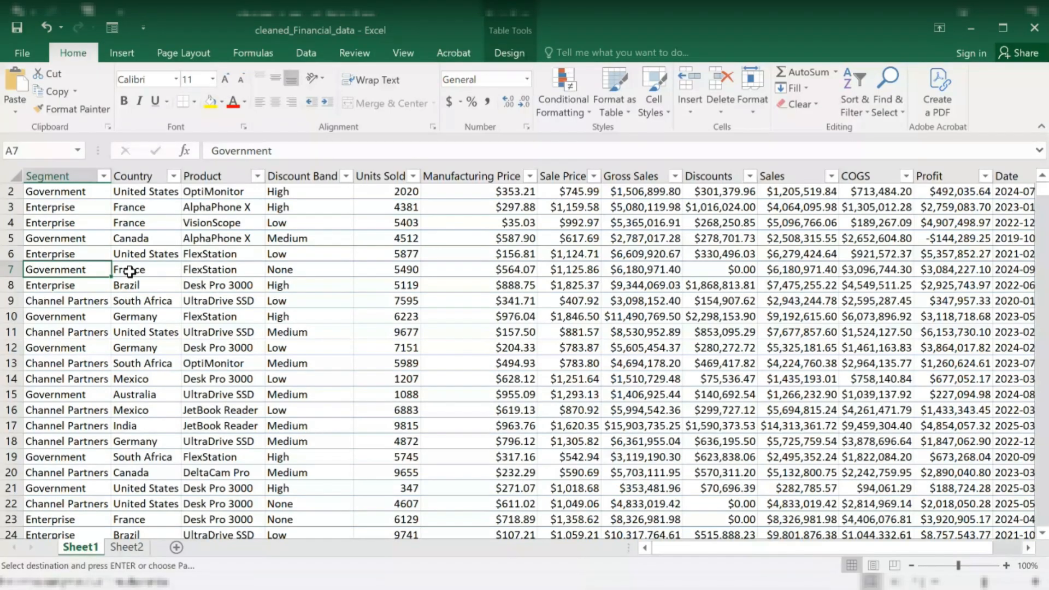
pyautogui.click(121, 53)
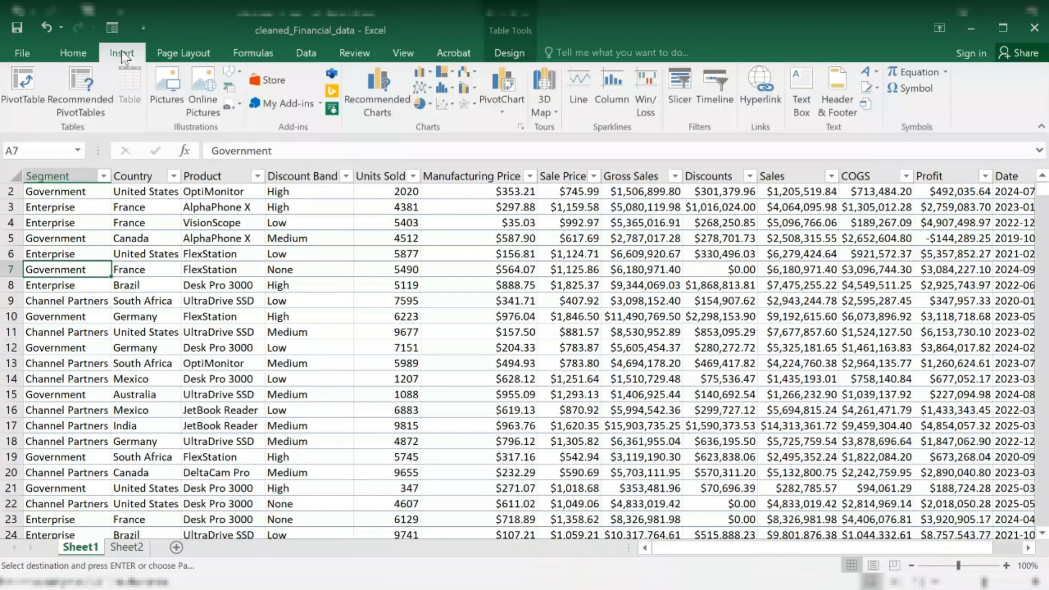
pyautogui.click(22, 97)
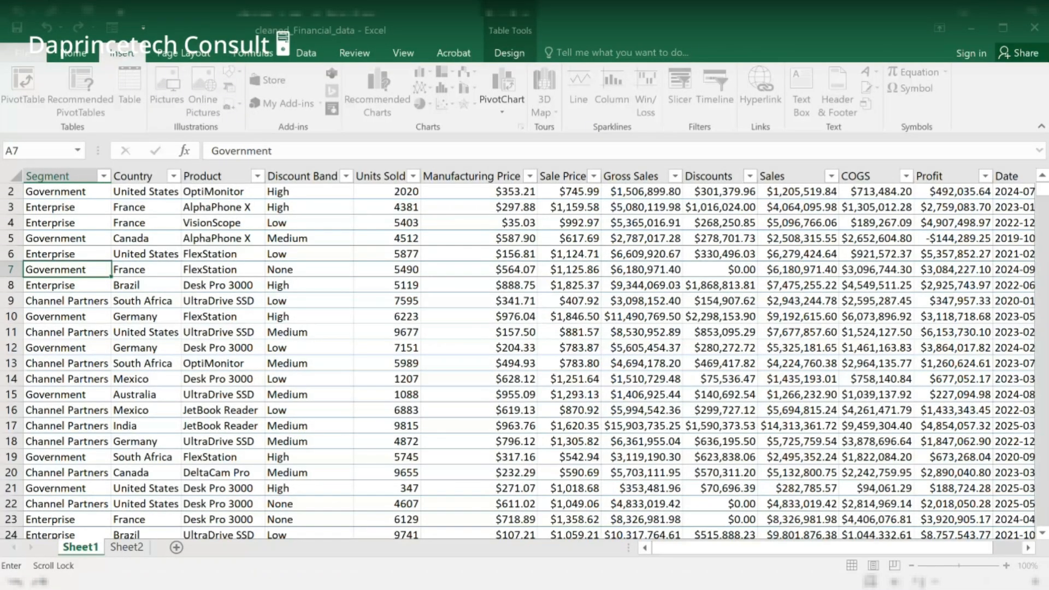
pyautogui.click(124, 548)
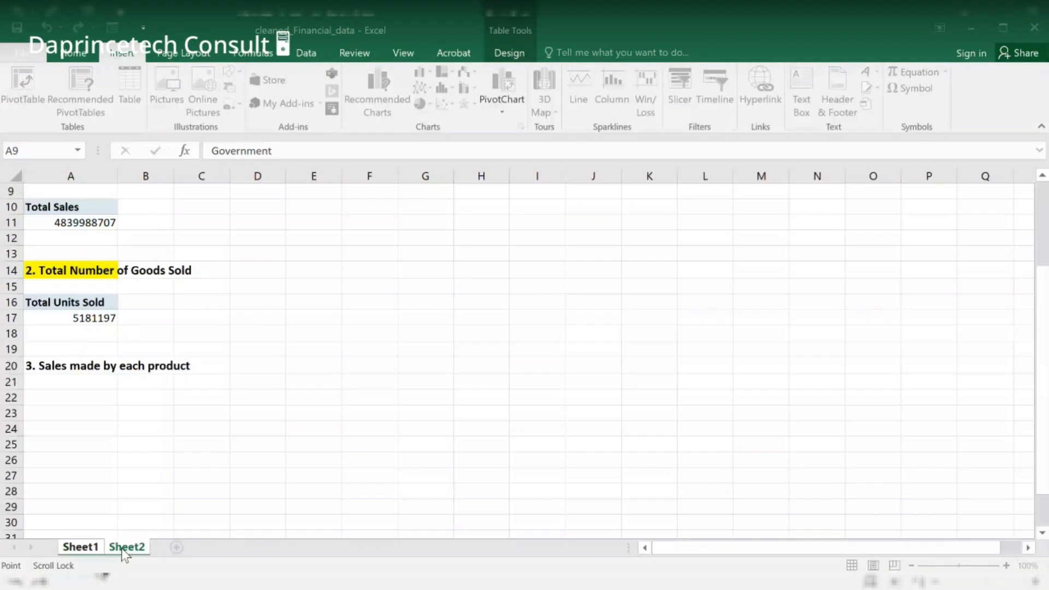
pyautogui.click(44, 398)
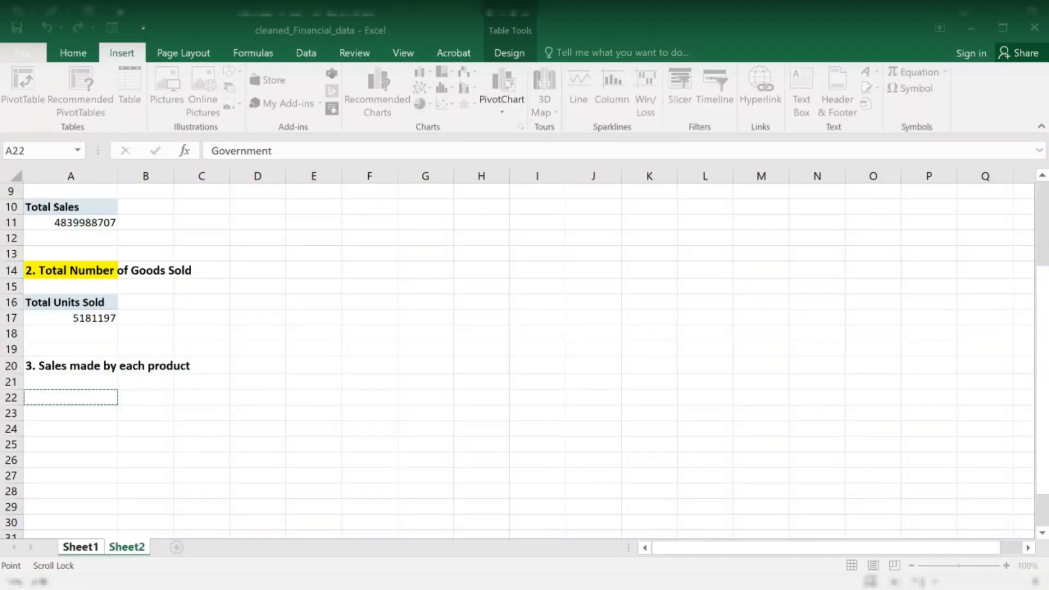
pyautogui.click(568, 410)
pyautogui.press('Up')
pyautogui.press('Up')
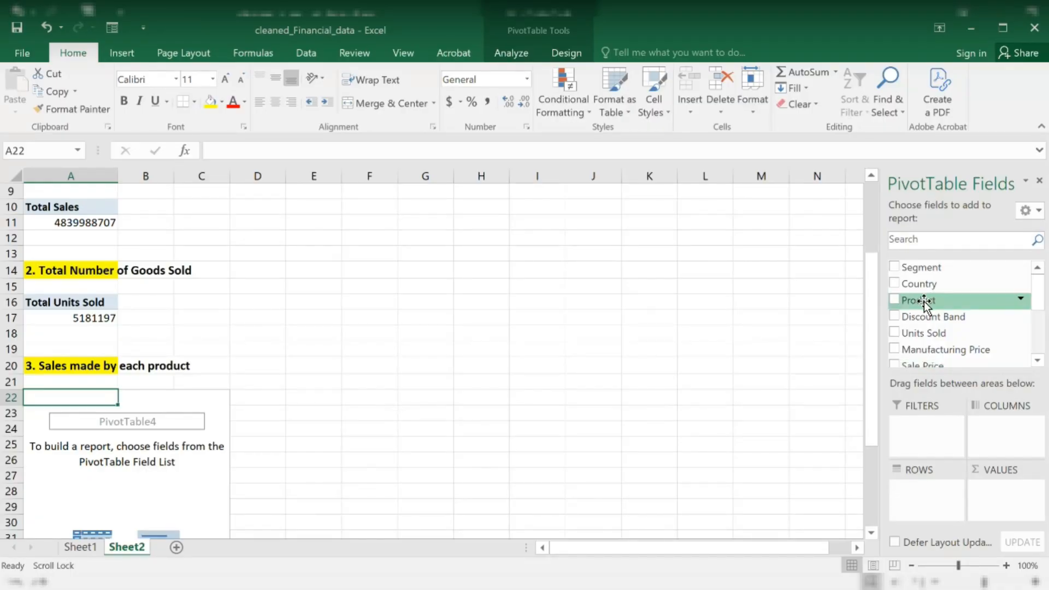
# Add the Product field to the rows and the Sales field to the values of the PivotTable at A22
pyautogui.moveTo(930, 300); pyautogui.dragTo(927, 508)
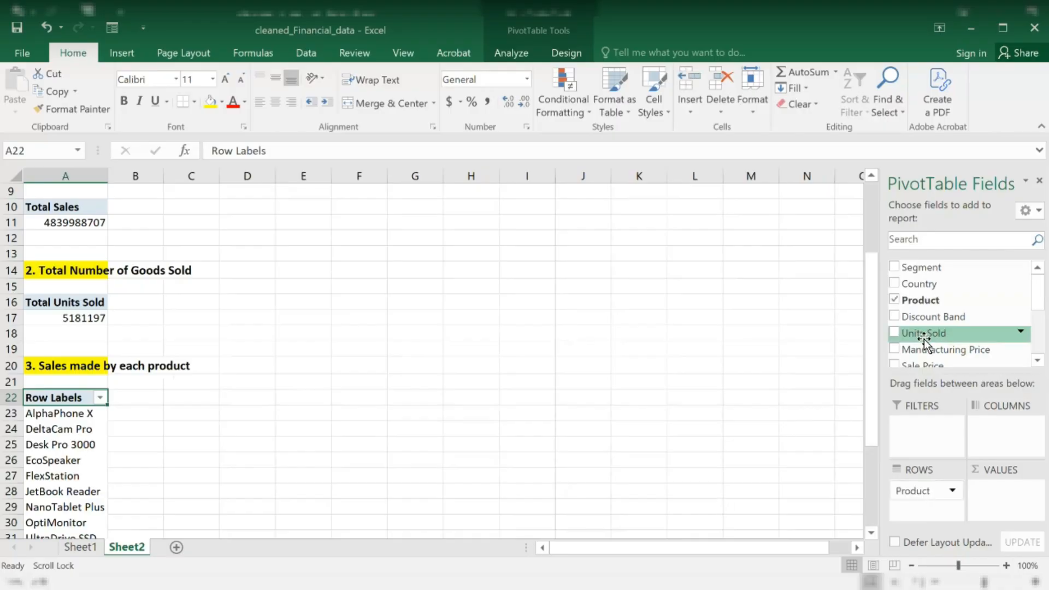
pyautogui.scroll(-1, 1048, 305)
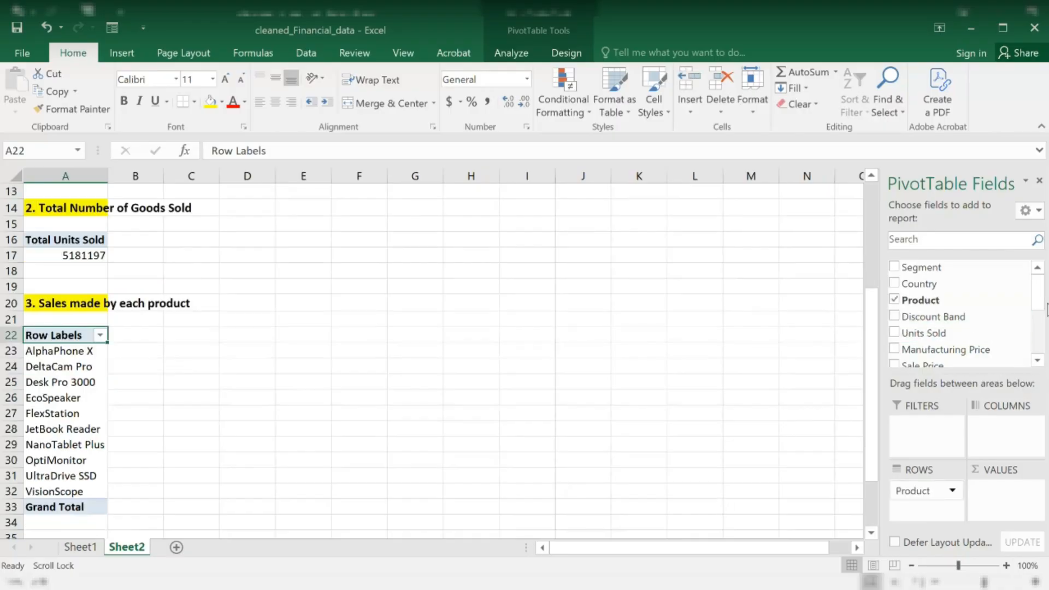
pyautogui.moveTo(1041, 304); pyautogui.dragTo(1043, 341)
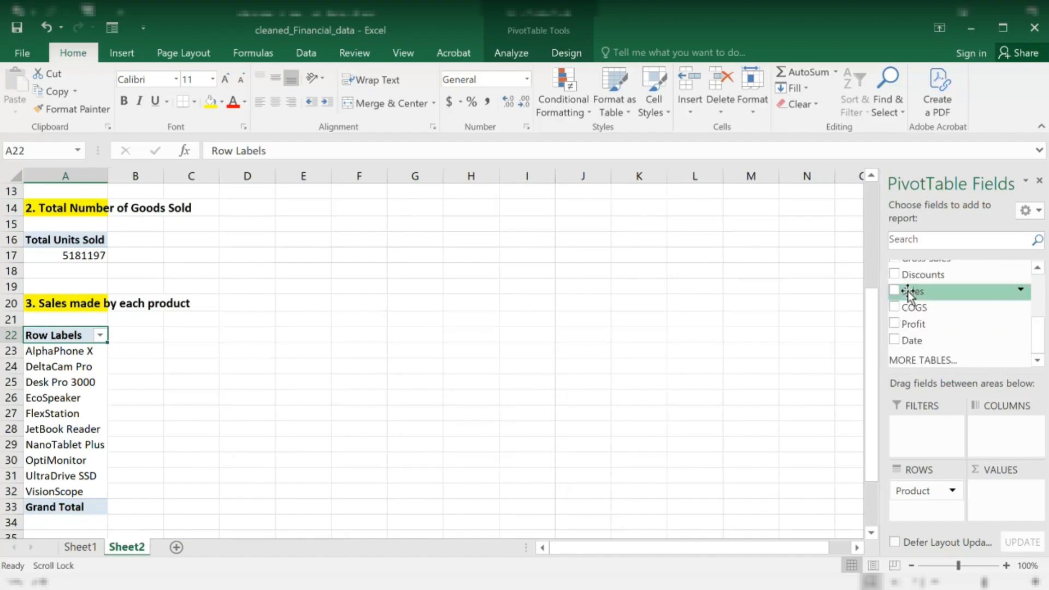
pyautogui.moveTo(910, 295); pyautogui.dragTo(1029, 500)
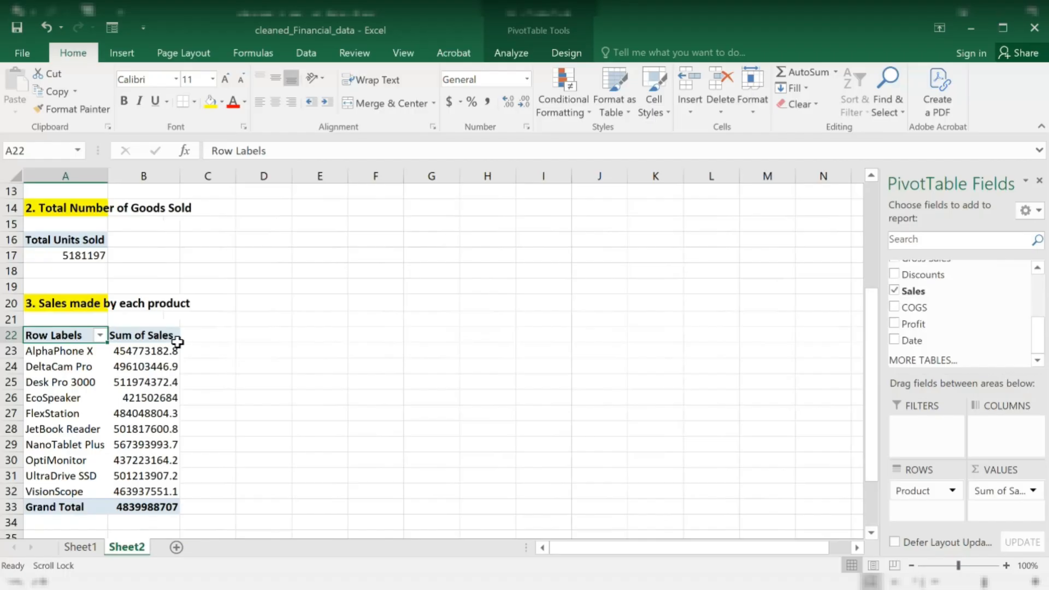
# Rename the PivotTable's row header in cell A22 to "Product"
pyautogui.doubleClick(56, 335)
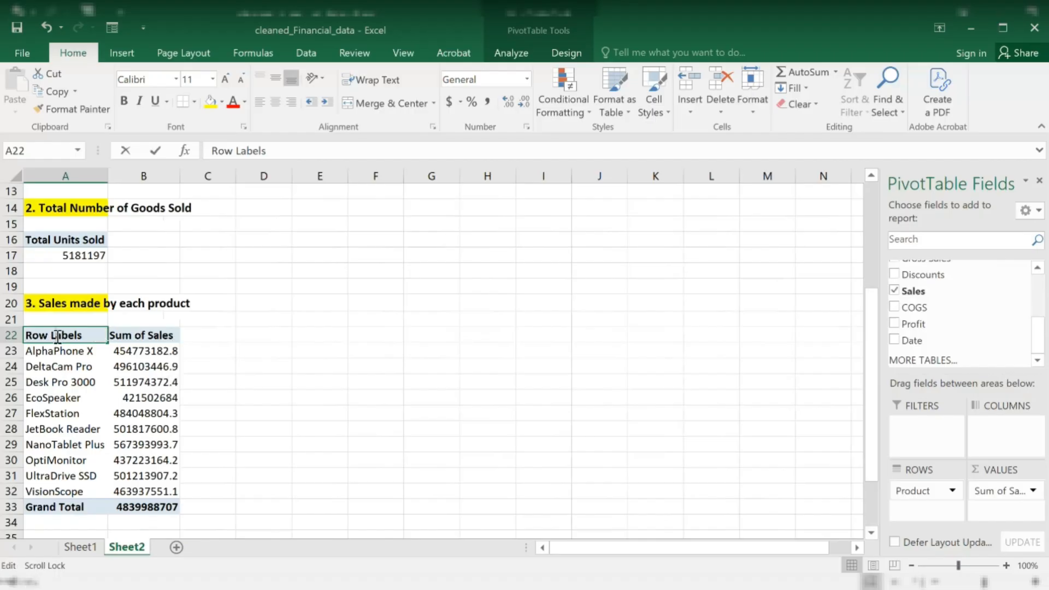
pyautogui.press('BackSpace')
pyautogui.press('BackSpace')
pyautogui.press('BackSpace')
pyautogui.press('BackSpace')
pyautogui.press('BackSpace')
pyautogui.press('BackSpace')
pyautogui.press('BackSpace')
pyautogui.press('BackSpace')
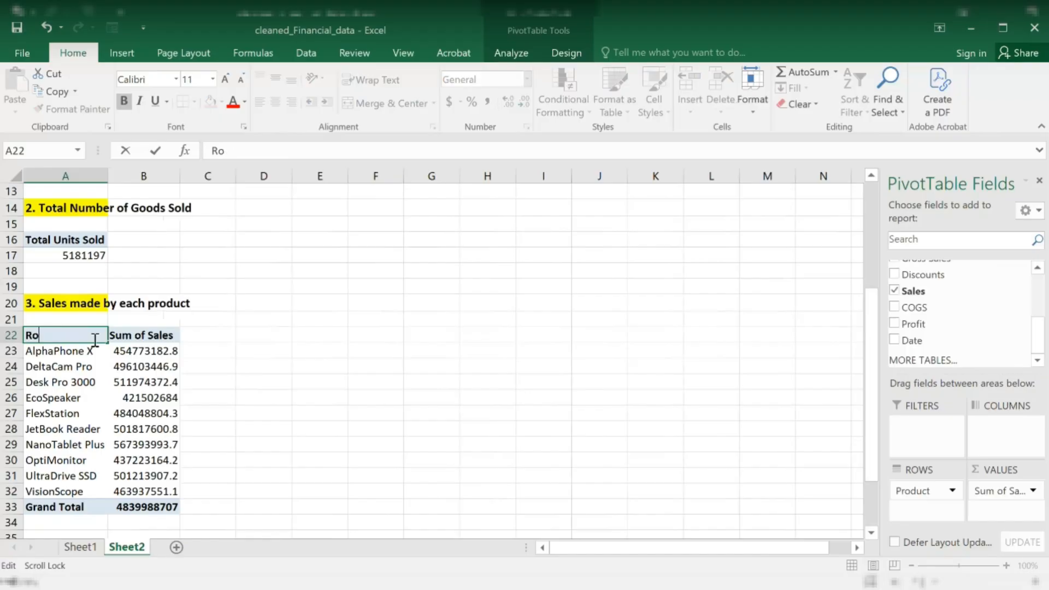
pyautogui.press('BackSpace')
pyautogui.press('BackSpace')
pyautogui.write('Product')
pyautogui.press('Return')
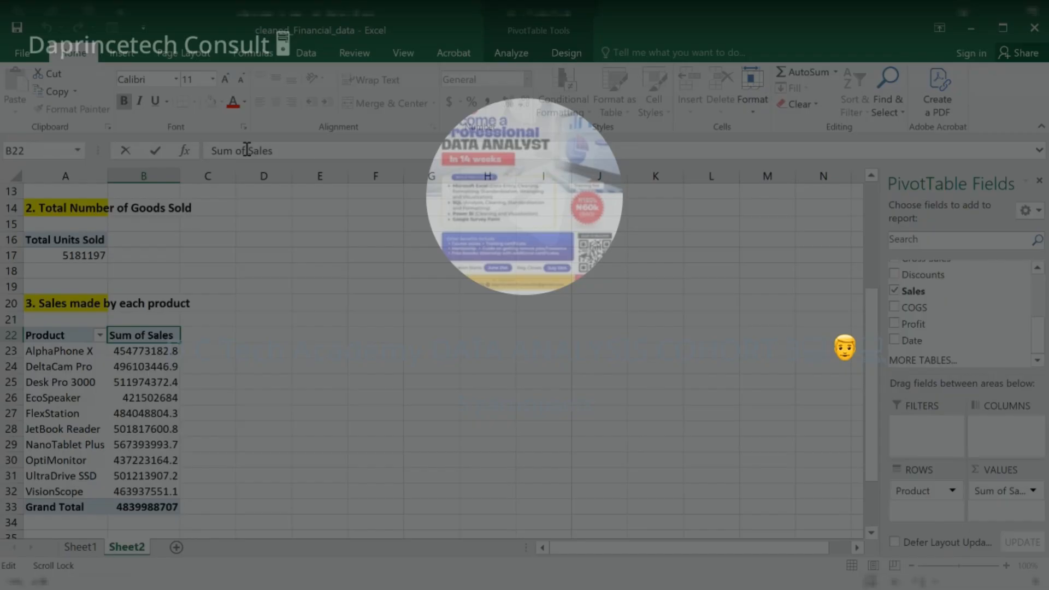
# Rename the PivotTable's value header in cell B22 to "Total Sales"
pyautogui.write('T')
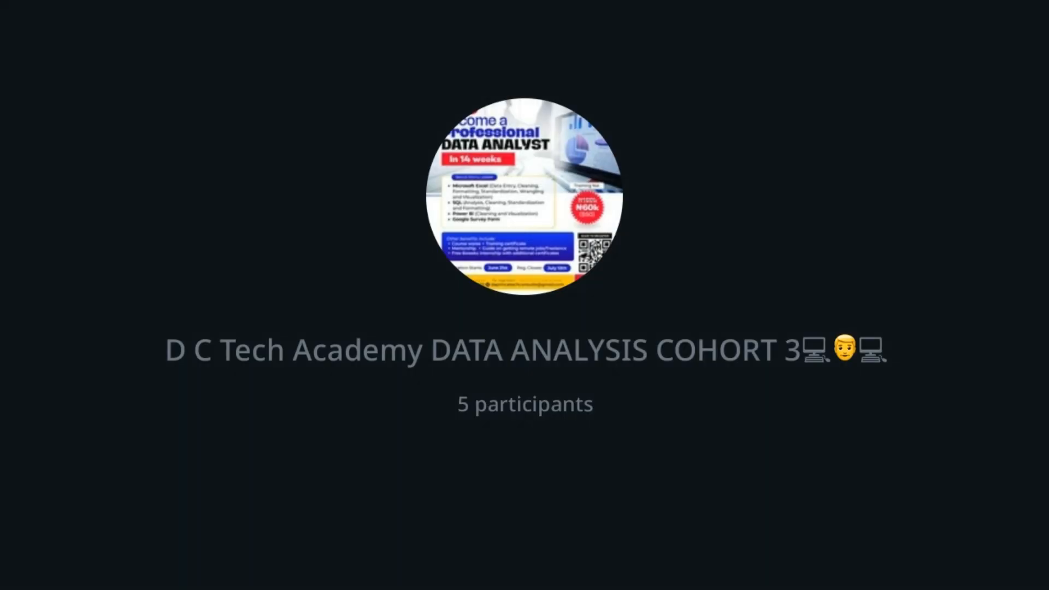
pyautogui.write('ot')
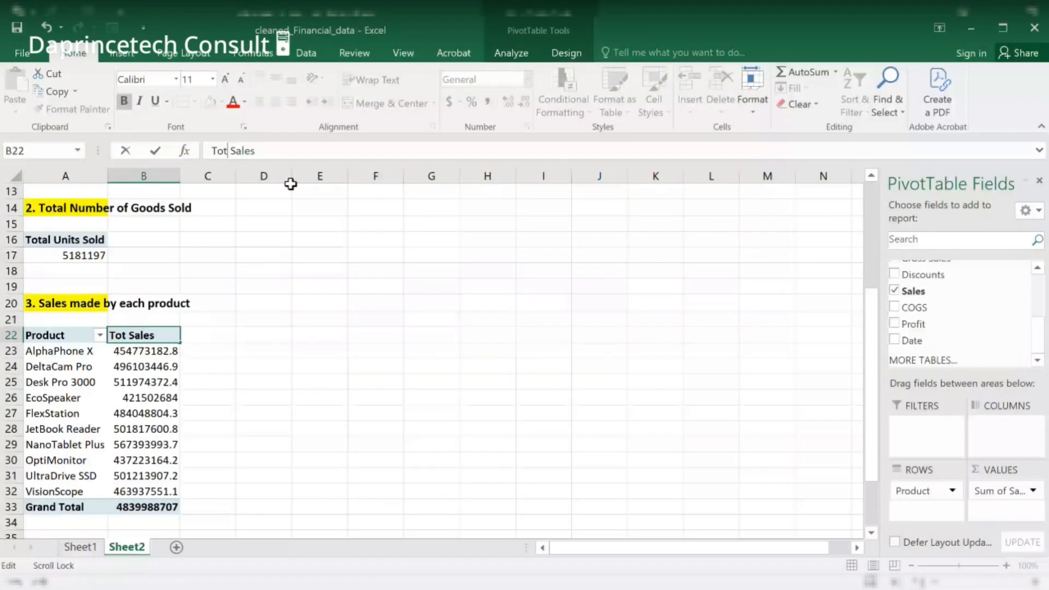
pyautogui.write('ales')
pyautogui.press('Return')
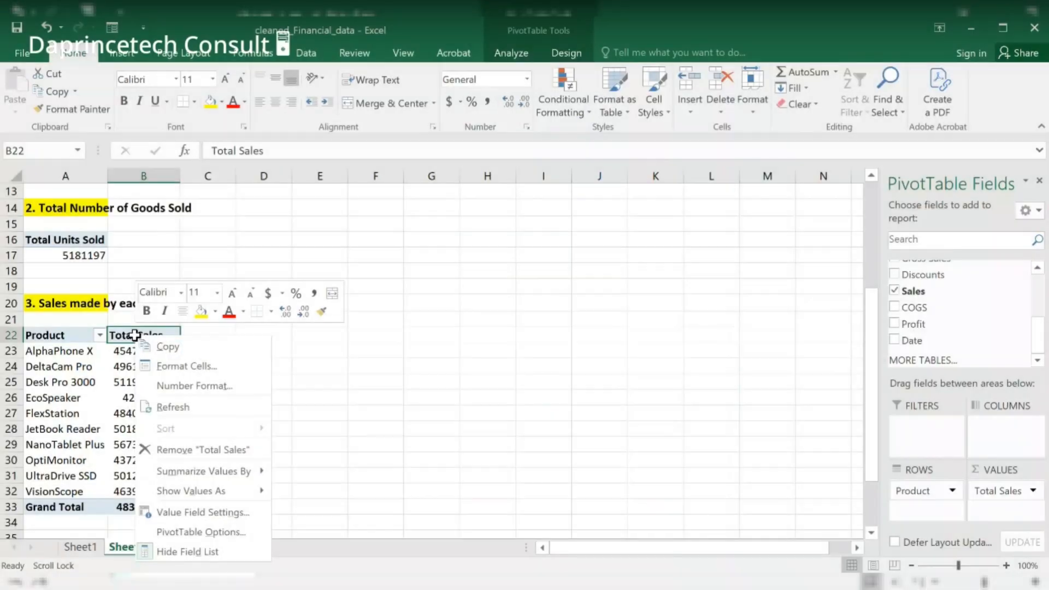
pyautogui.press('Escape')
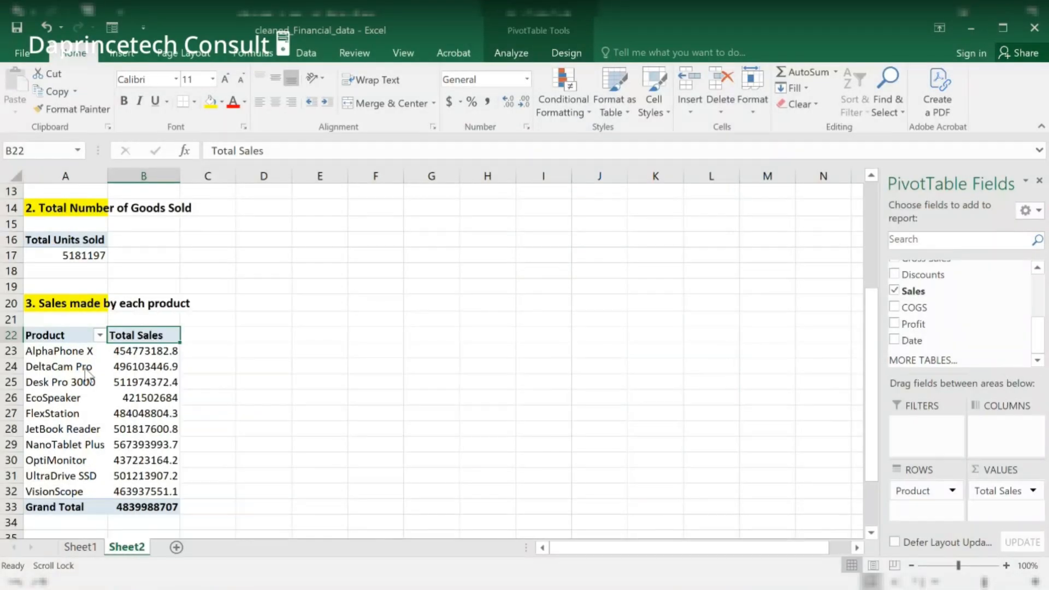
pyautogui.click(143, 353)
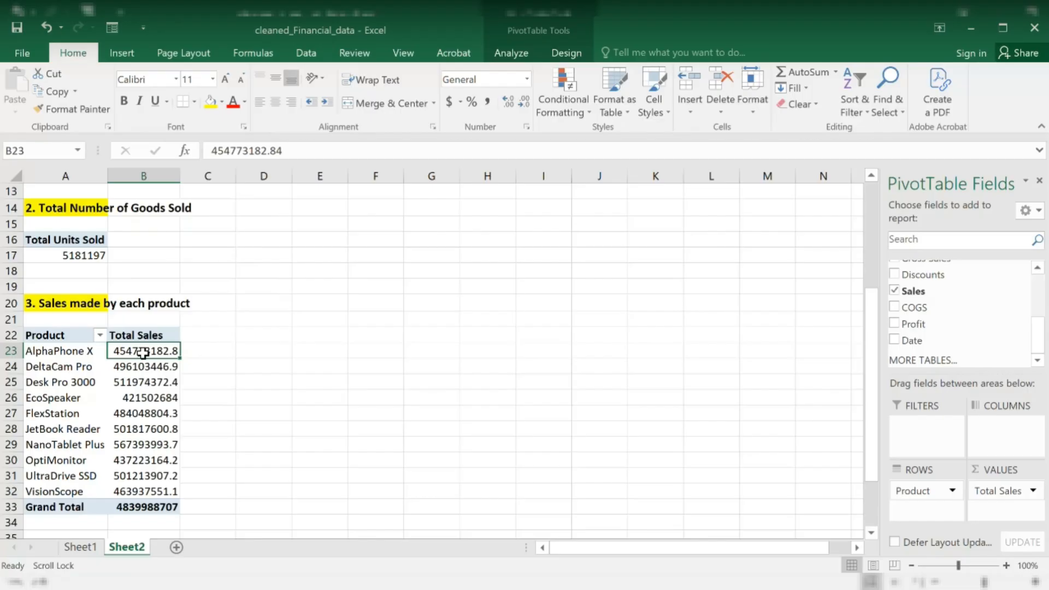
pyautogui.hotkey('ctrl', 'shift', 'Down')
pyautogui.hotkey('shift', 'Up')
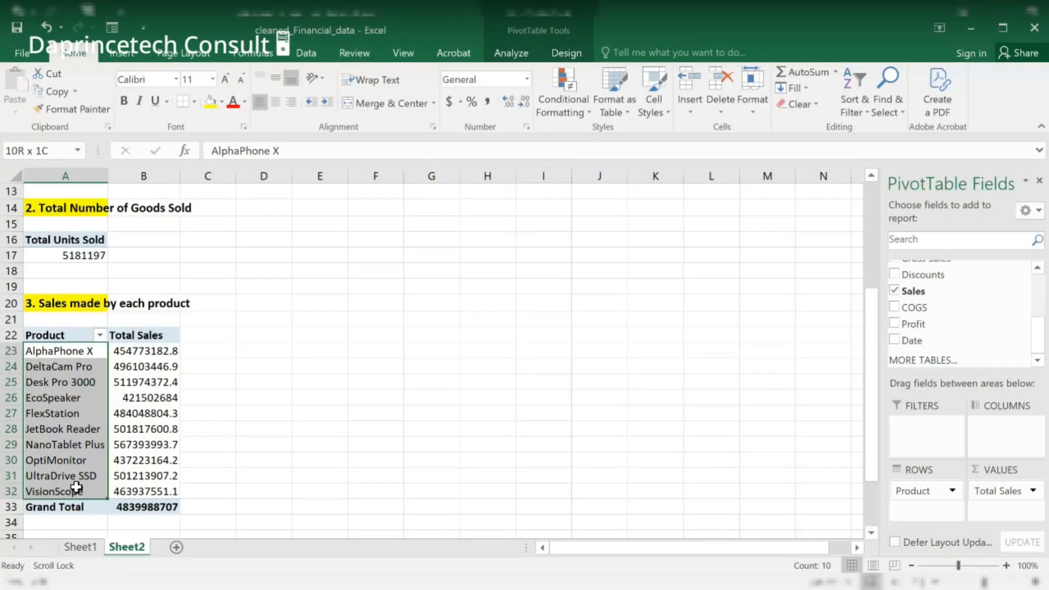
pyautogui.moveTo(76, 487); pyautogui.dragTo(76, 487)
pyautogui.rightClick(51, 369)
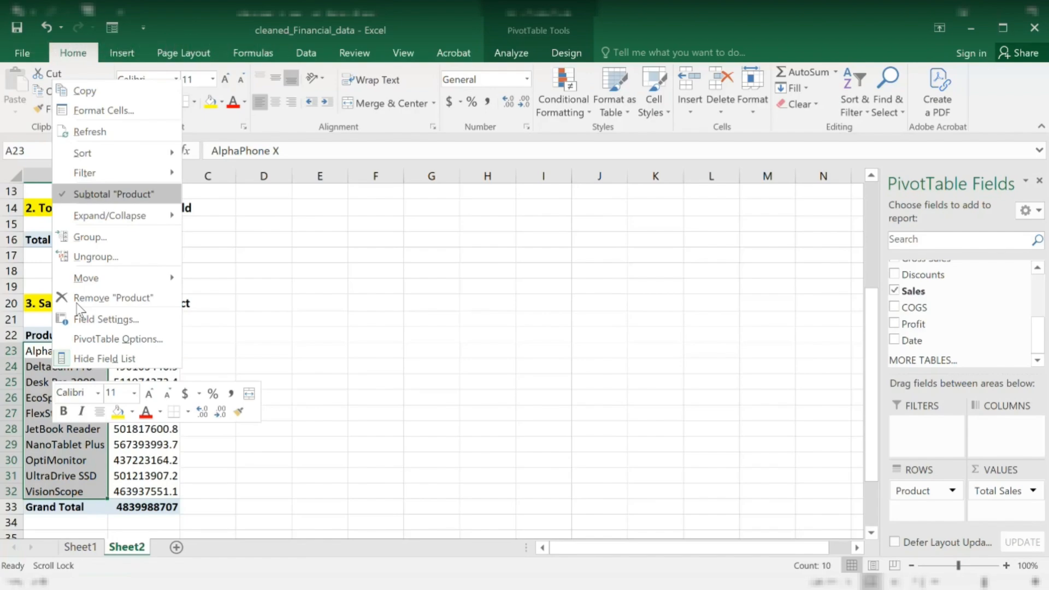
pyautogui.moveTo(129, 172)
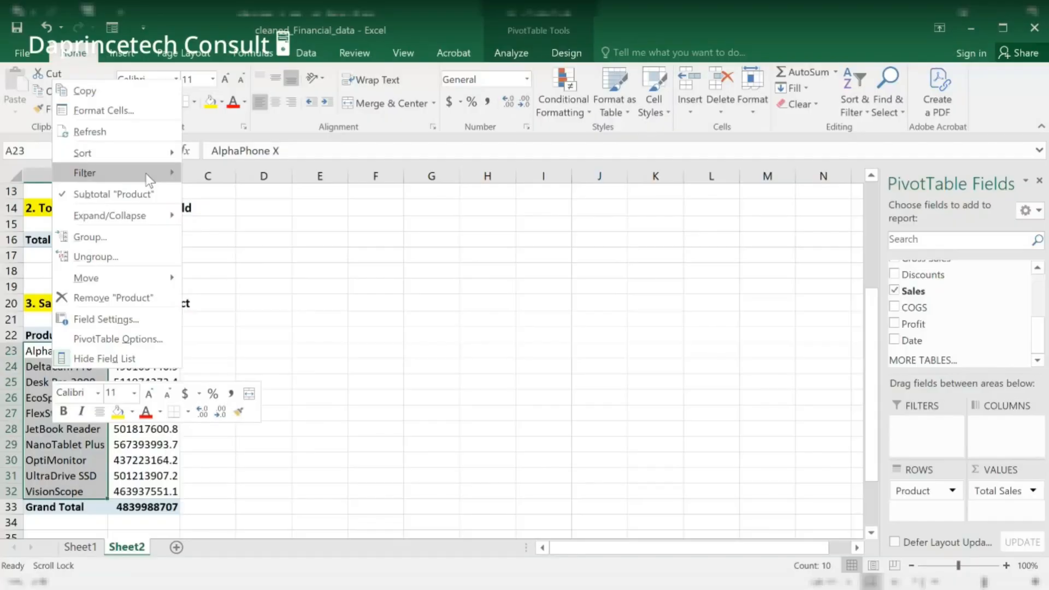
pyautogui.press('Escape')
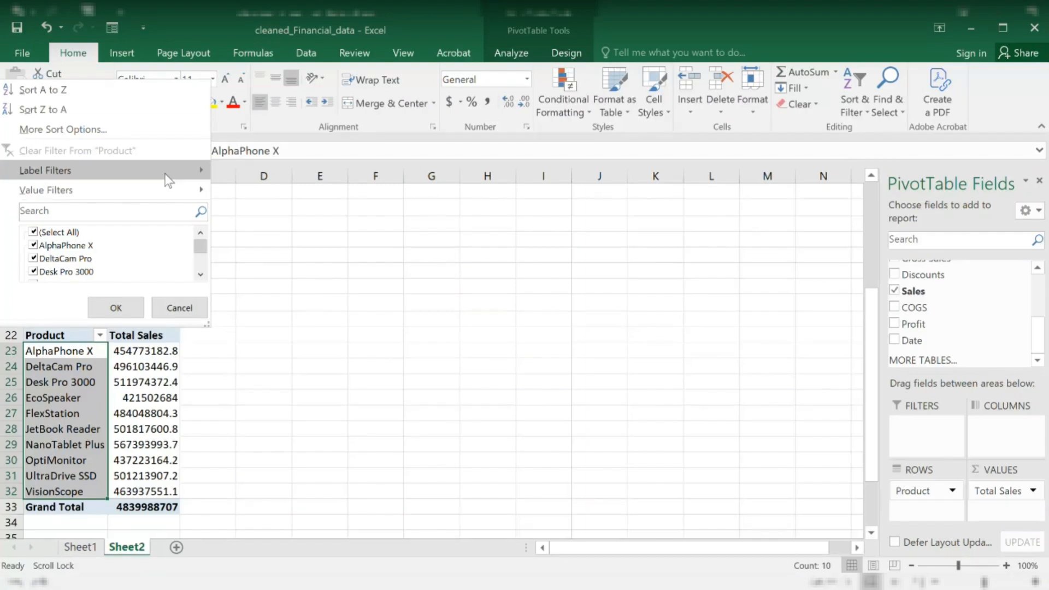
# Apply a Top 10 value filter to the Product field, showing the top 10 items by Total Sales
pyautogui.moveTo(165, 175)
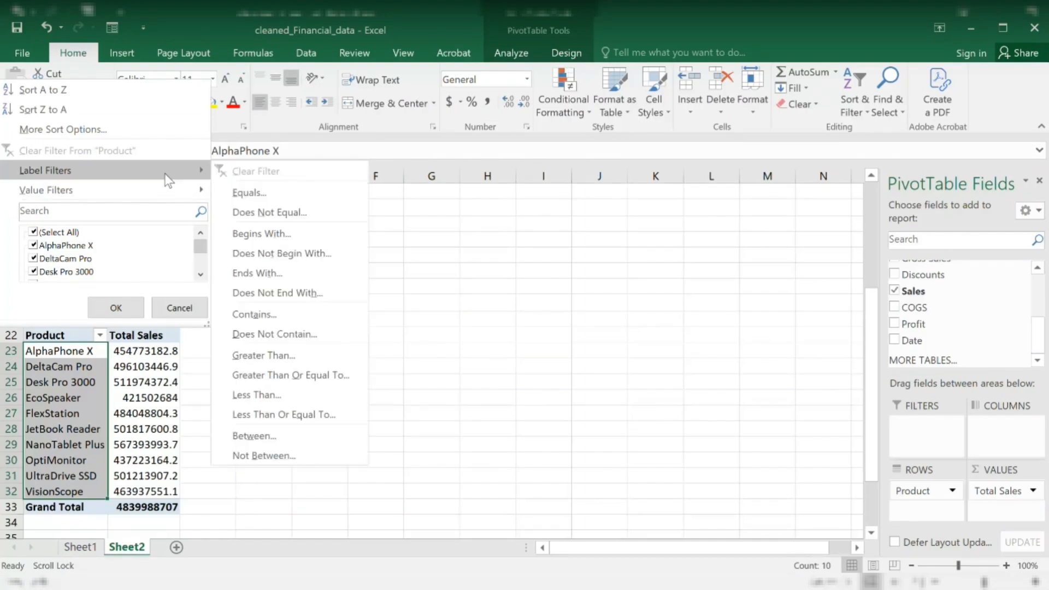
pyautogui.moveTo(159, 200)
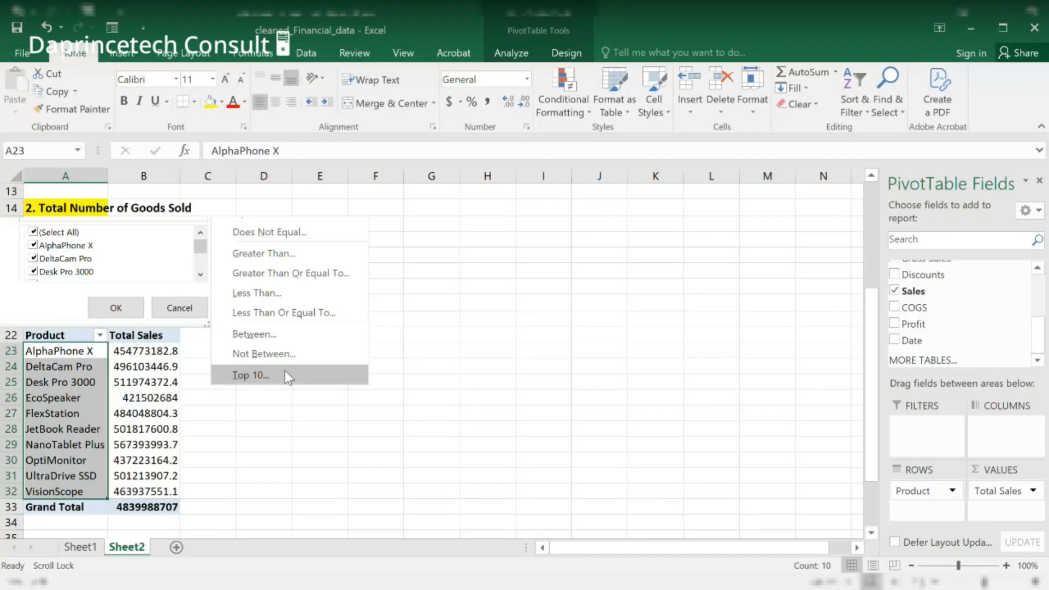
pyautogui.click(284, 376)
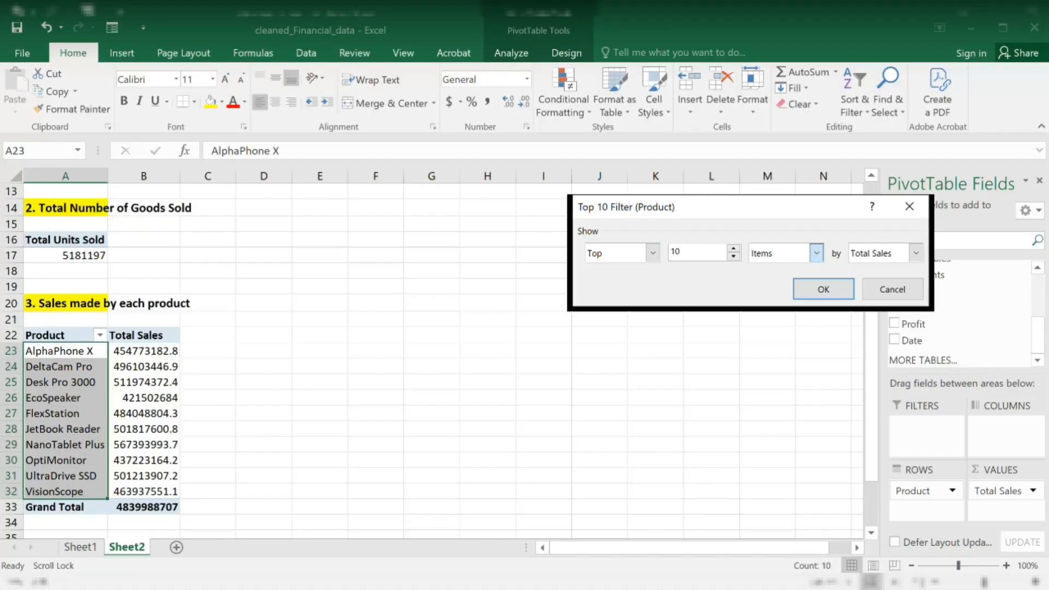
pyautogui.click(766, 270)
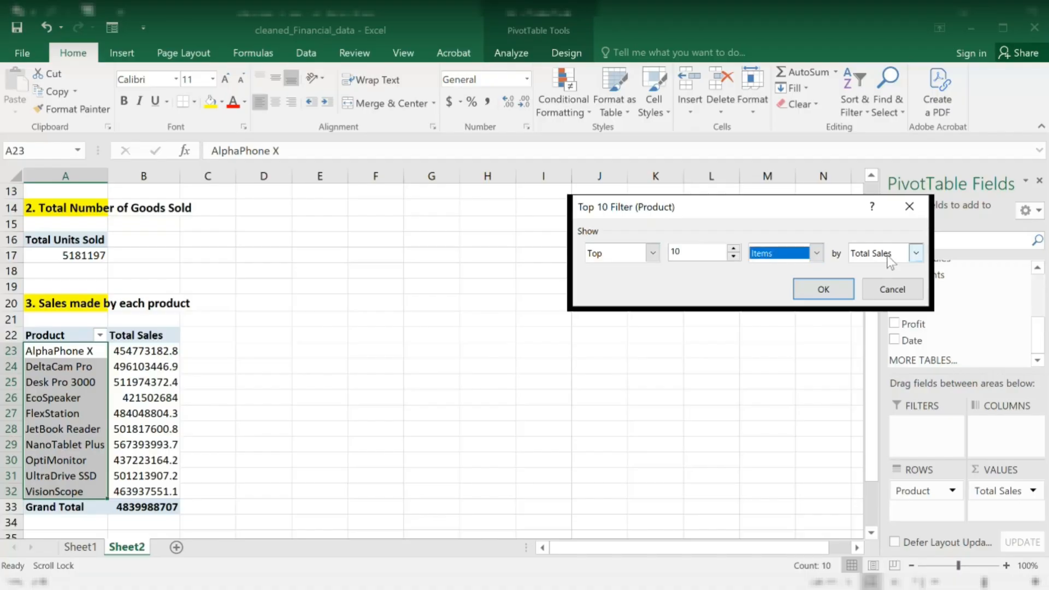
pyautogui.click(820, 289)
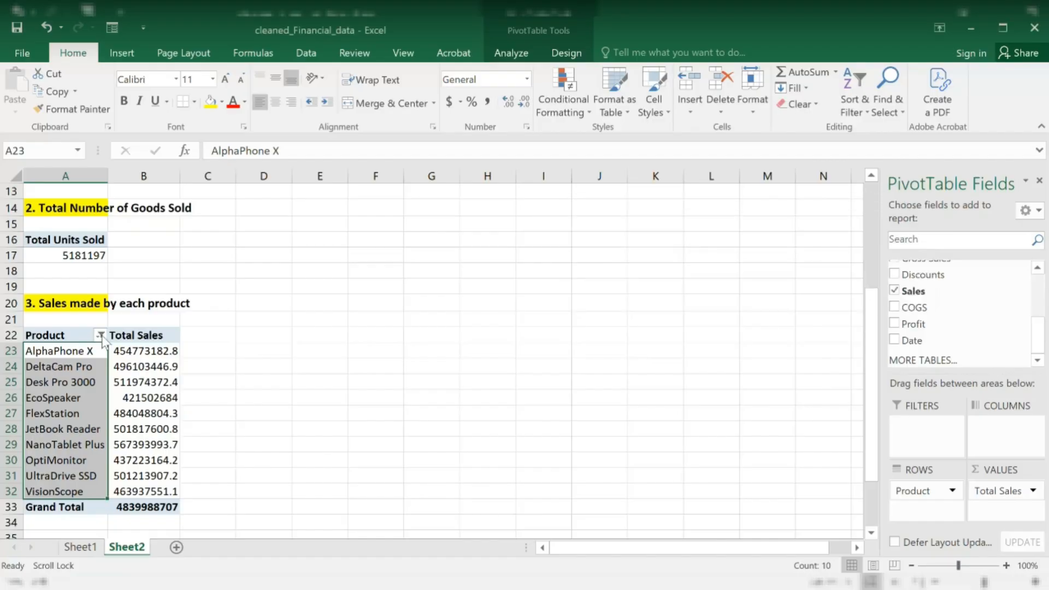
# Change the Product field's value filter to show only the top 5 items by Total Sales
pyautogui.click(101, 335)
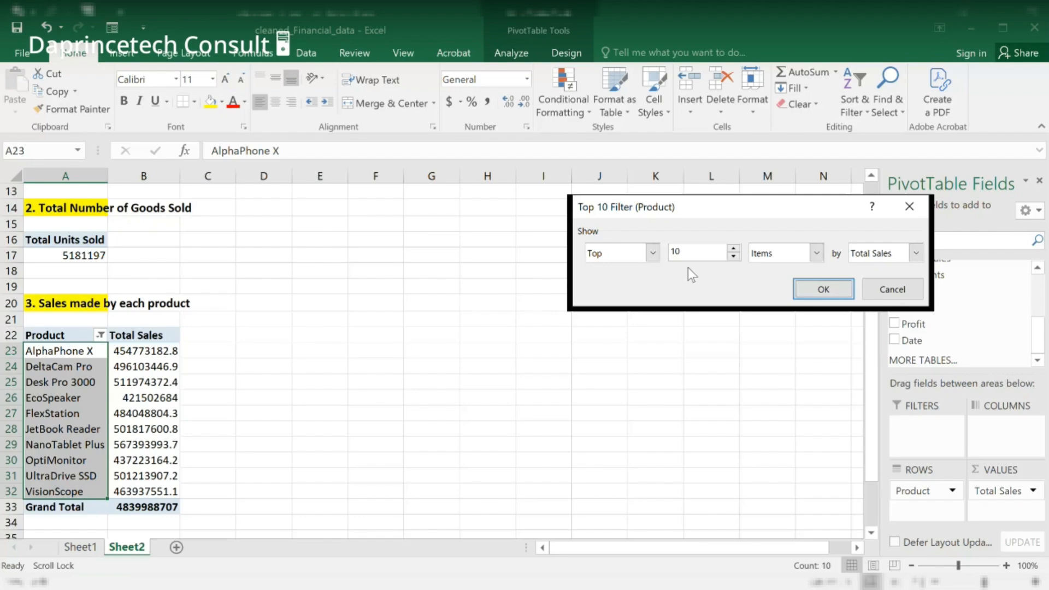
pyautogui.click(733, 256)
pyautogui.click(733, 256)
pyautogui.click(733, 256)
pyautogui.click(729, 256)
pyautogui.click(730, 257)
pyautogui.click(829, 294)
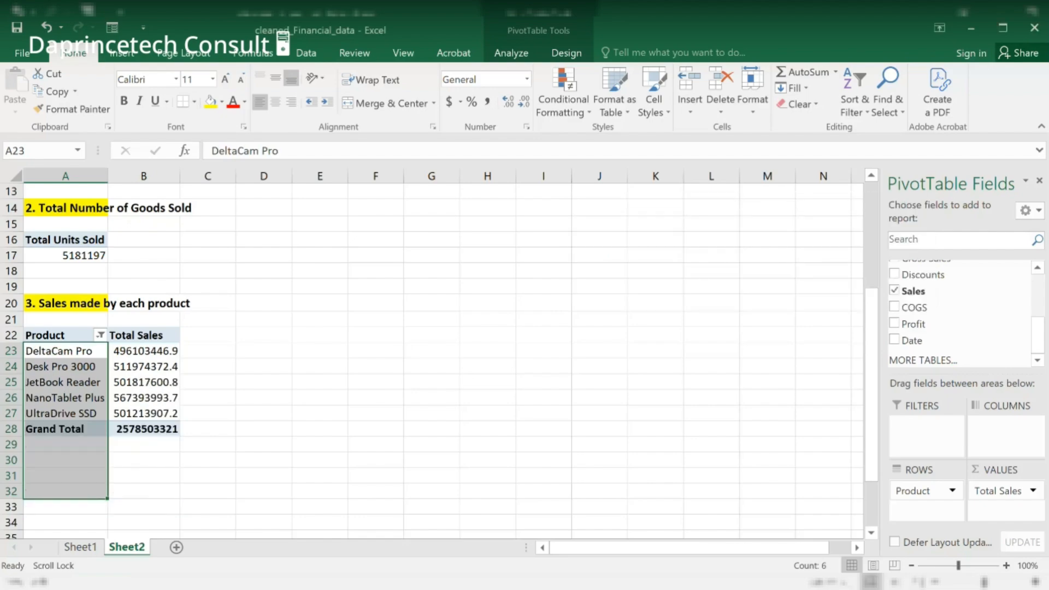
# Clear the value filter from the Product field of the PivotTable at A22
pyautogui.click(157, 382)
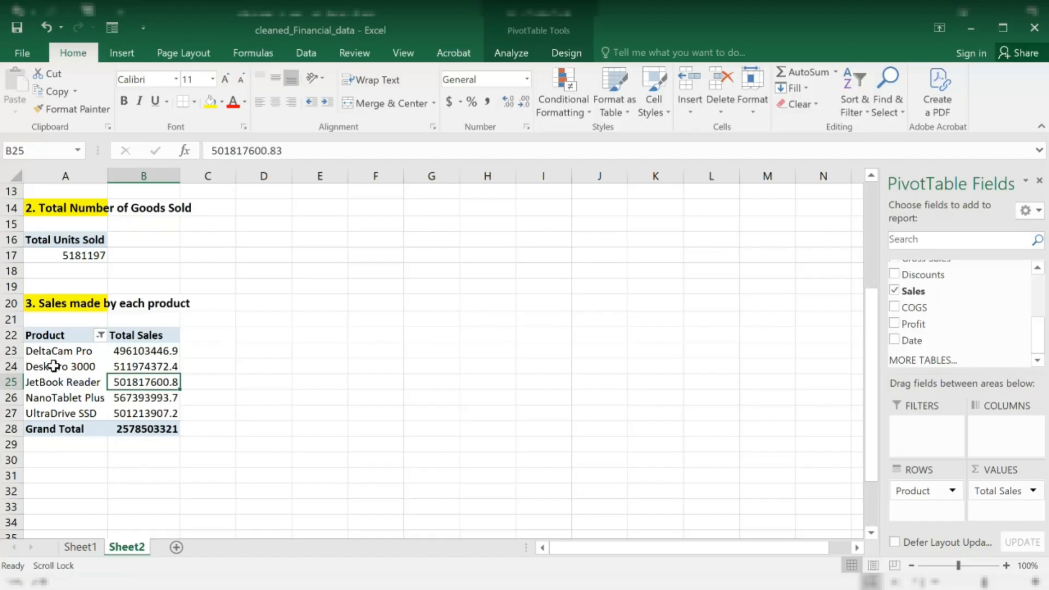
pyautogui.click(100, 335)
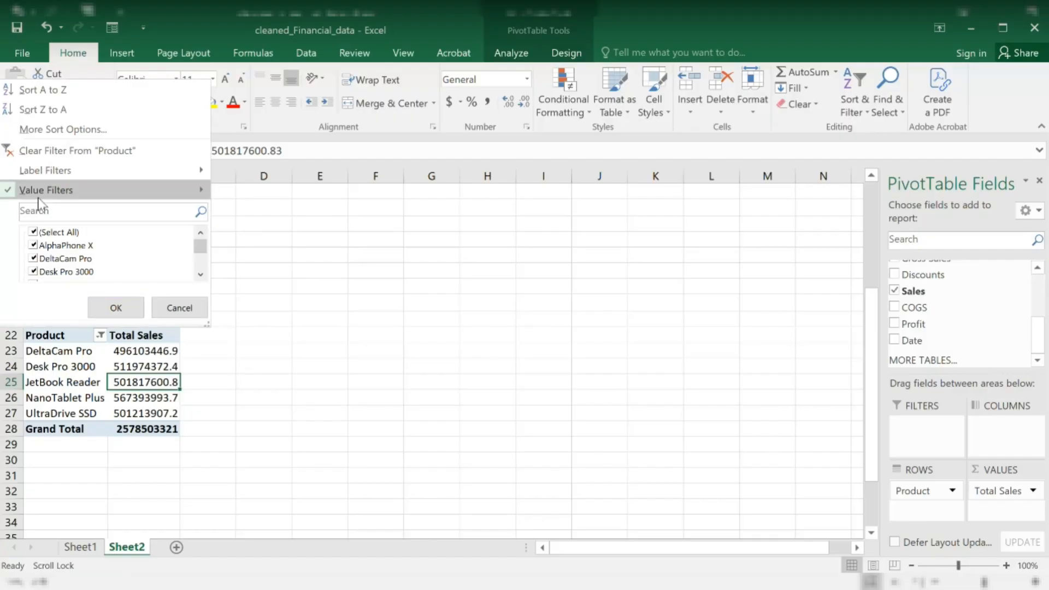
pyautogui.click(116, 308)
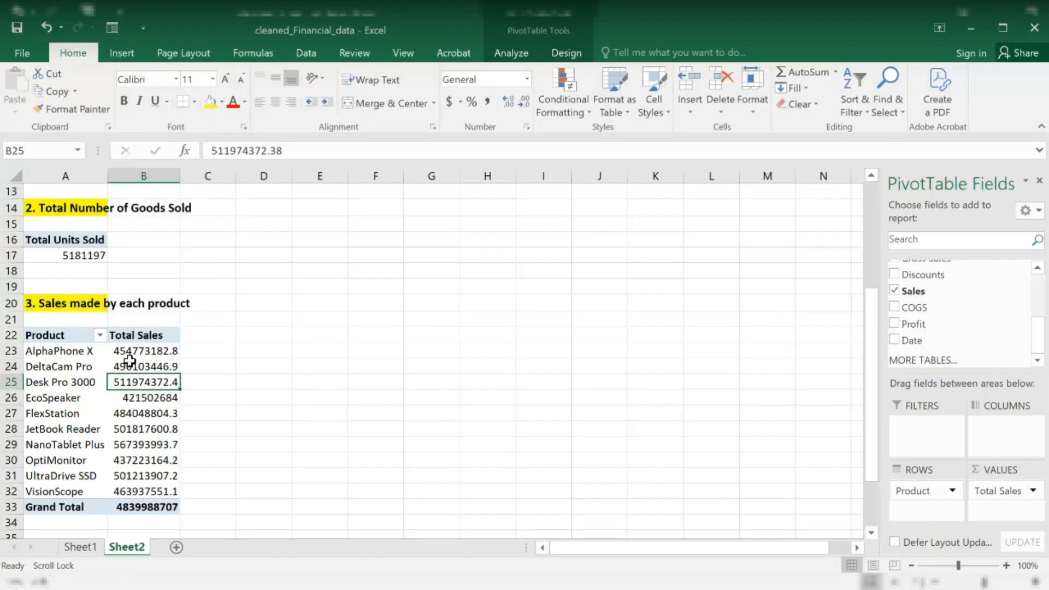
pyautogui.moveTo(129, 357); pyautogui.dragTo(131, 492)
pyautogui.rightClick(129, 453)
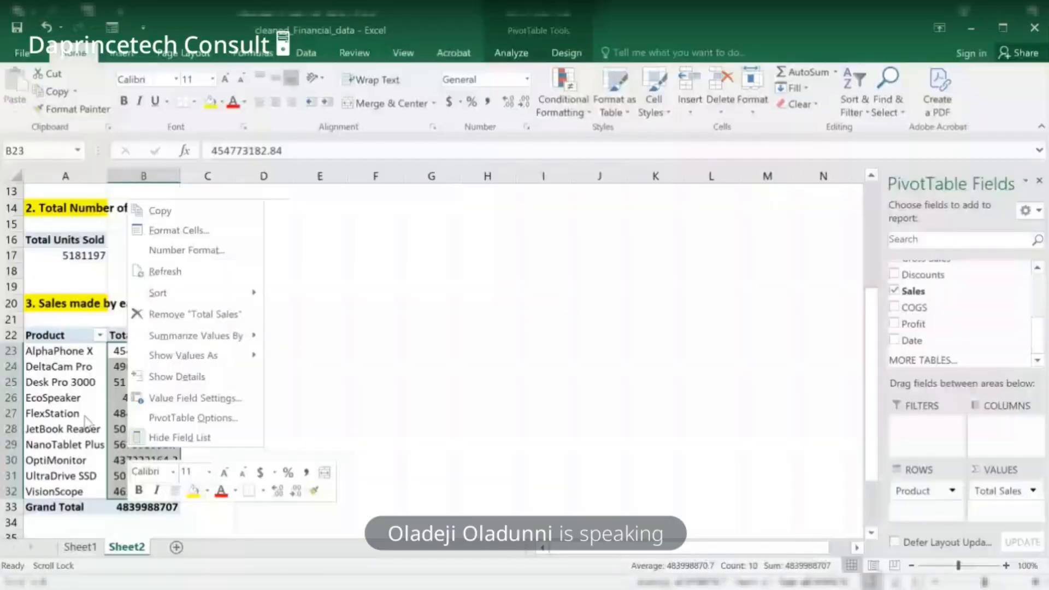
pyautogui.press('Escape')
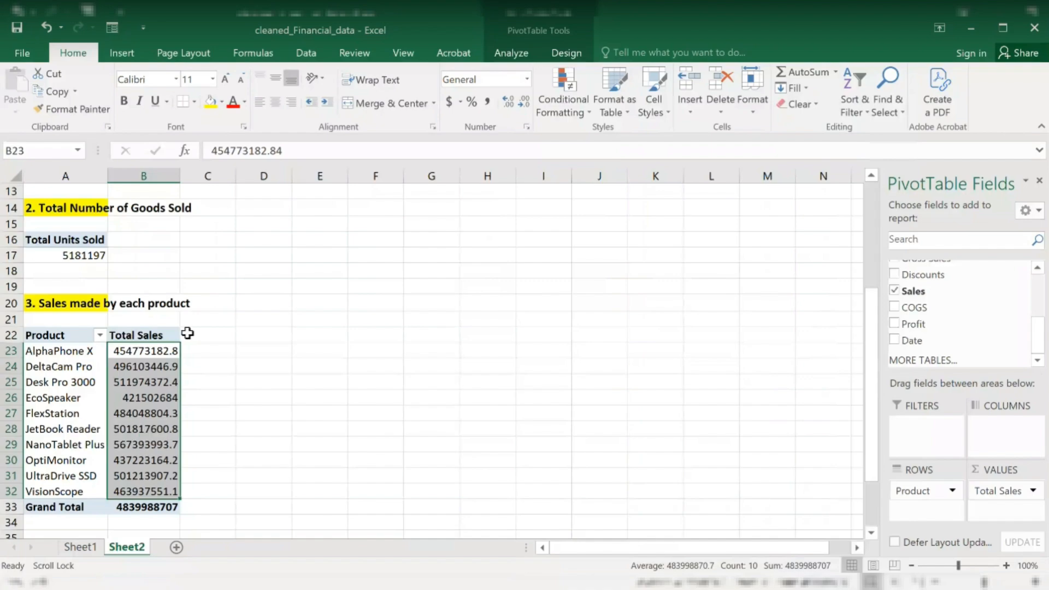
pyautogui.moveTo(138, 384)
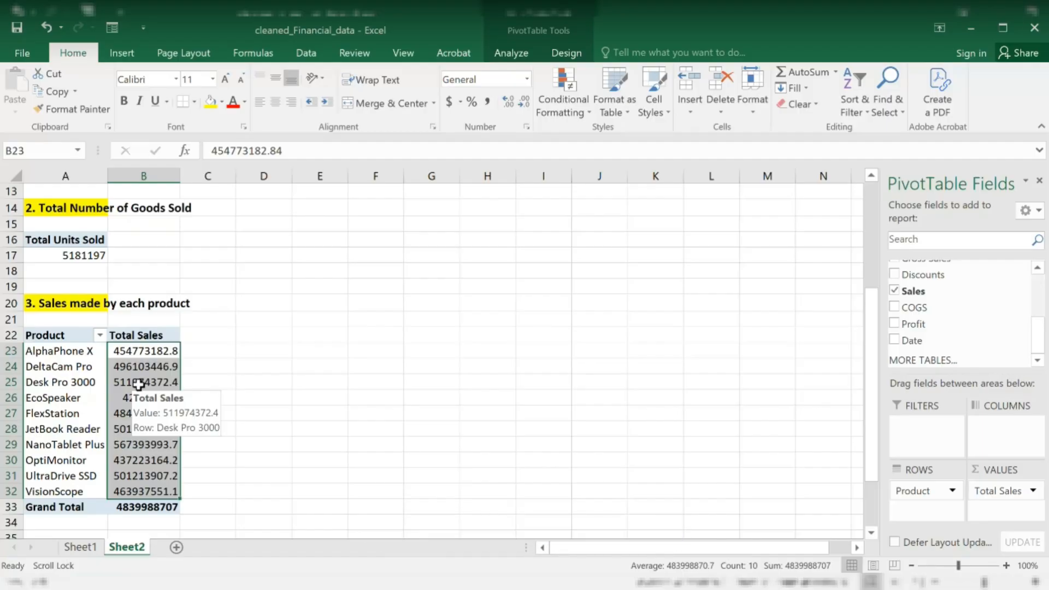
pyautogui.scroll(1, 72, 424)
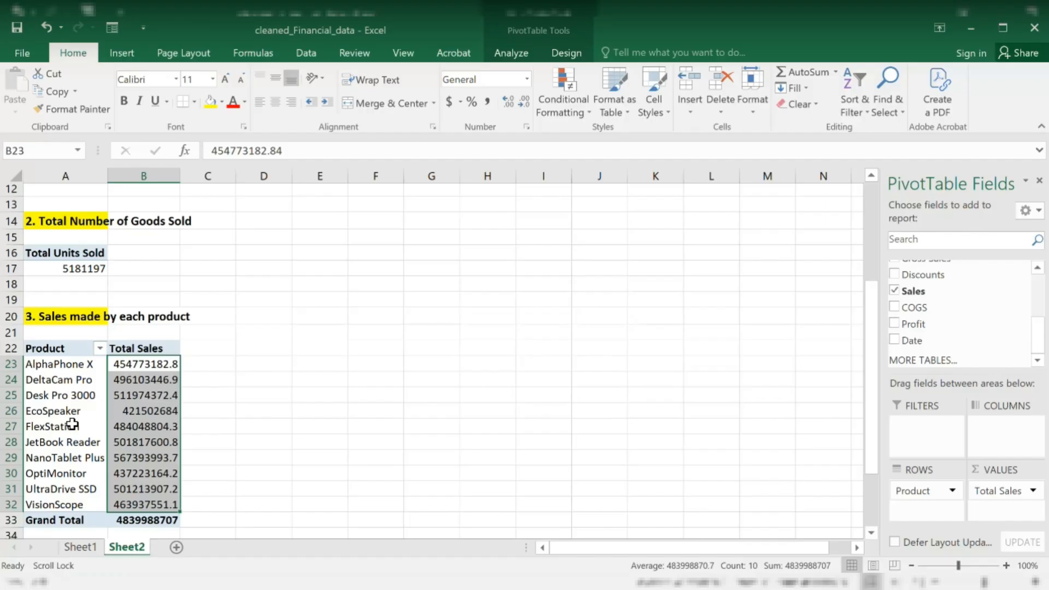
pyautogui.click(81, 411)
pyautogui.scroll(-1, 136, 343)
pyautogui.scroll(1, 136, 343)
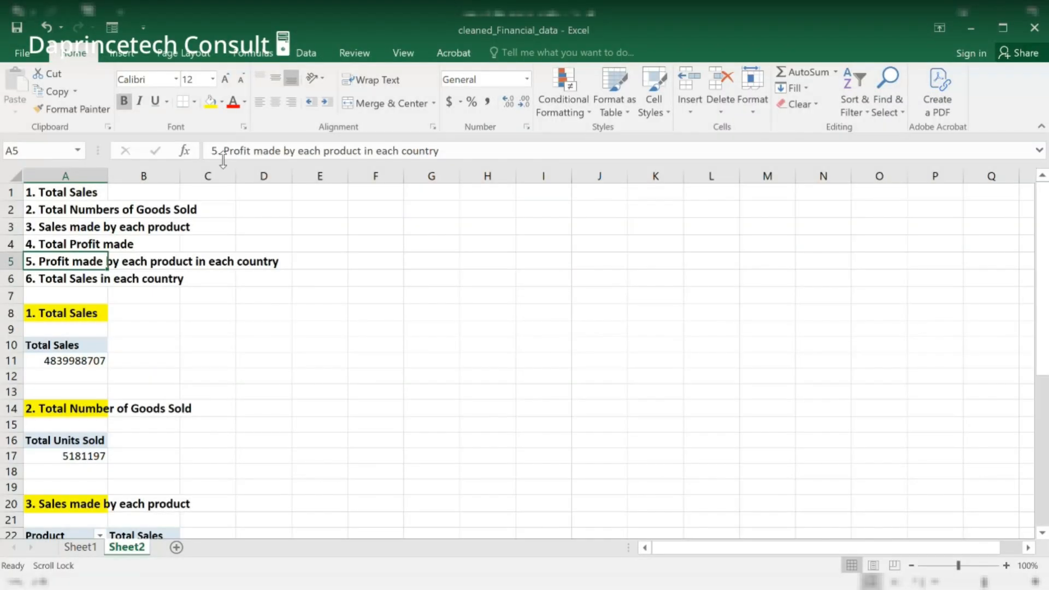
# Insert a blank row above the "4. Total Profit made" question in the list of analysis questions
pyautogui.click(77, 279)
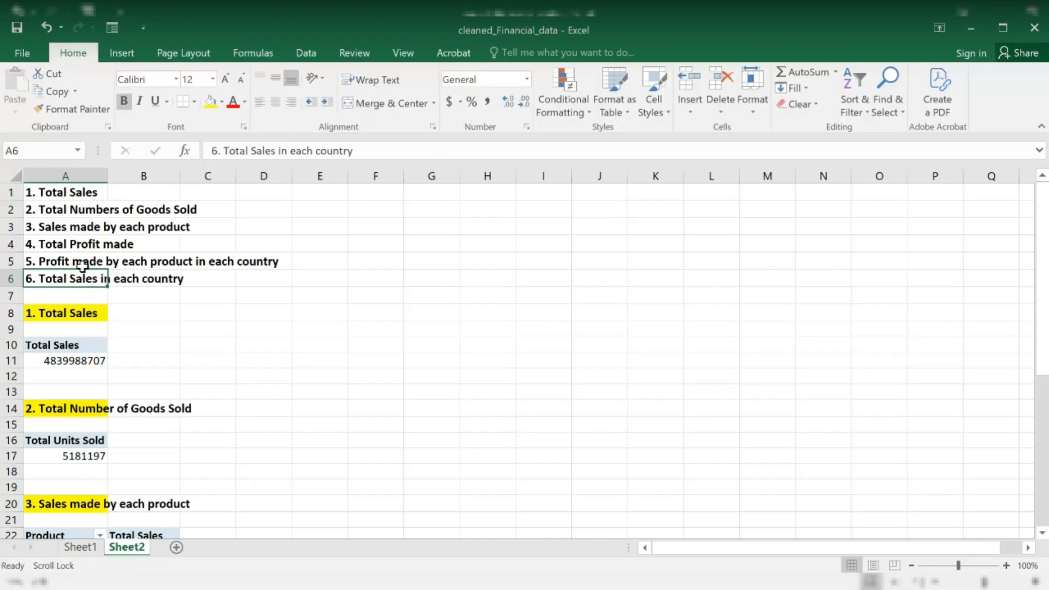
pyautogui.click(8, 244)
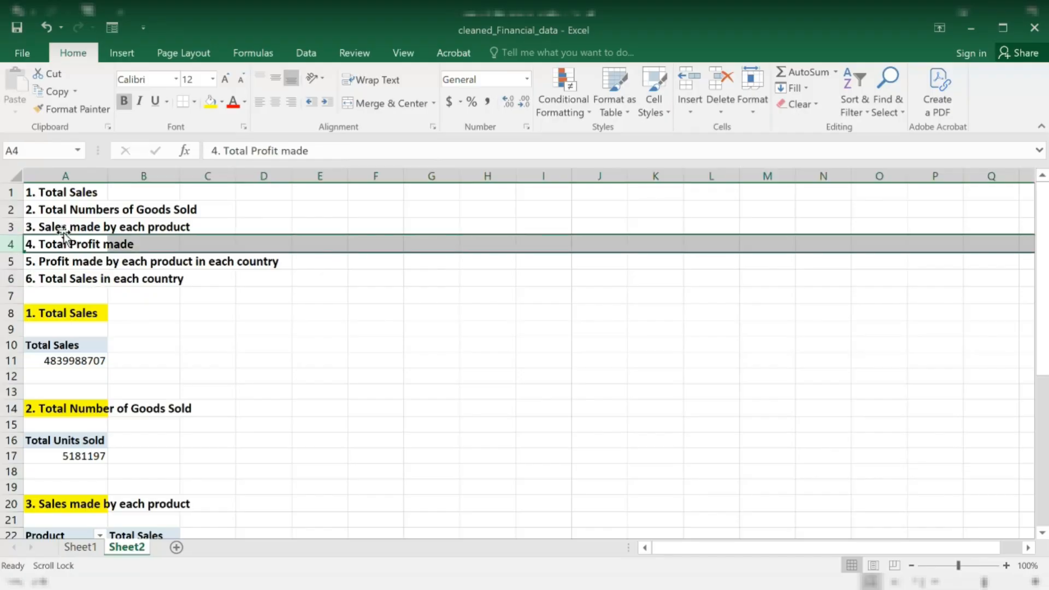
pyautogui.hotkey('ctrl', 'shift', '+')
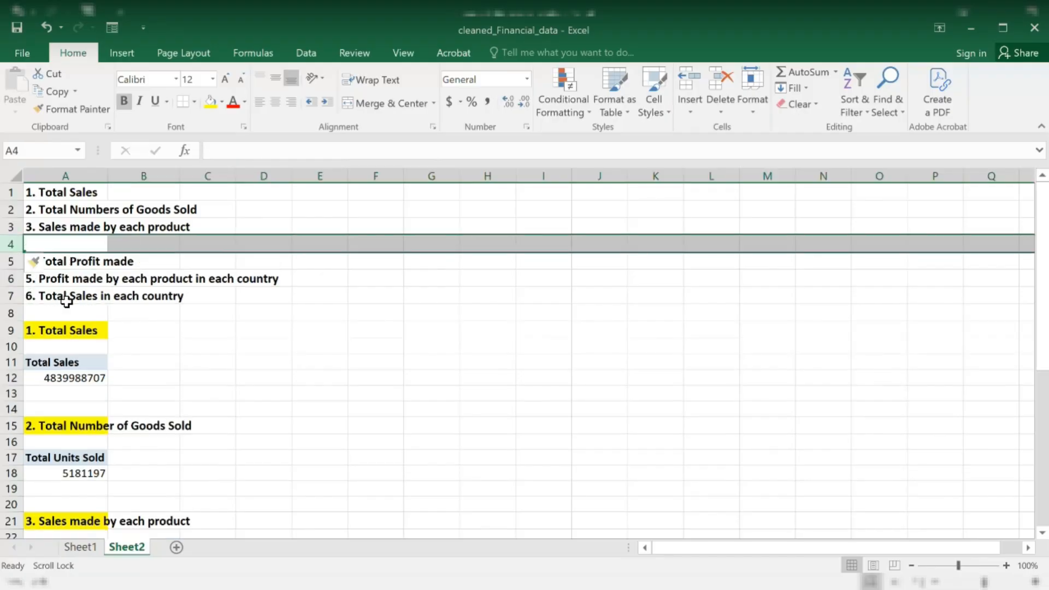
# Enter the question "4. Top 5 Products with the highest Total Profit" in cell A4
pyautogui.click(49, 248)
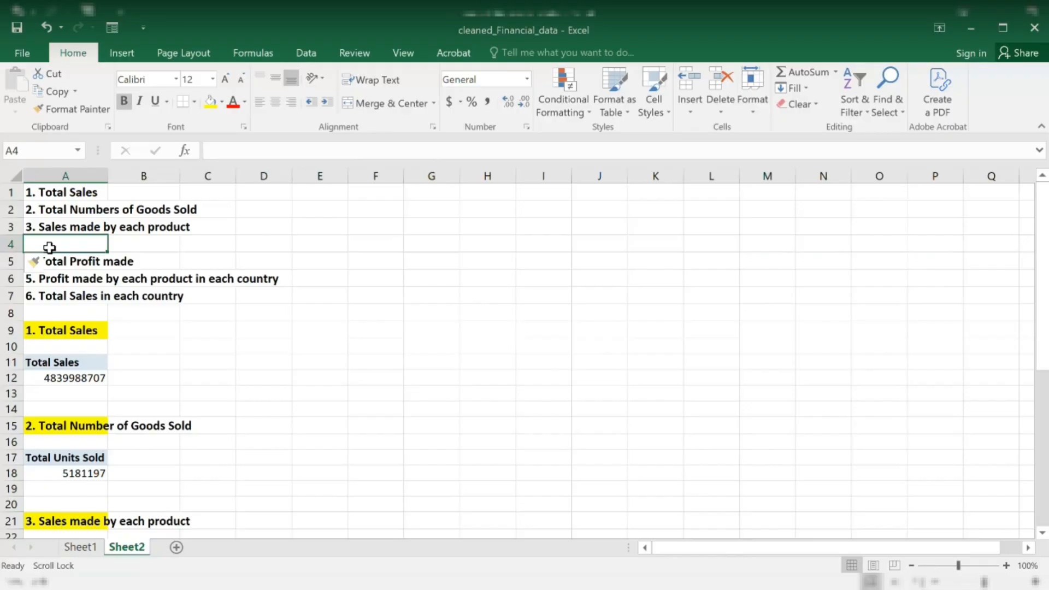
pyautogui.write('4.')
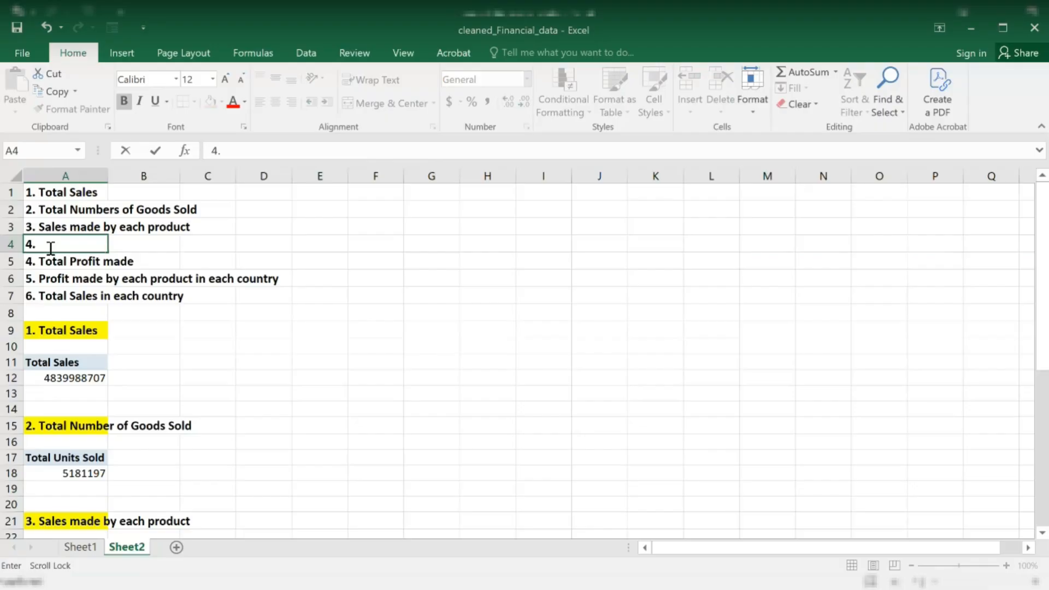
pyautogui.write('Top 5')
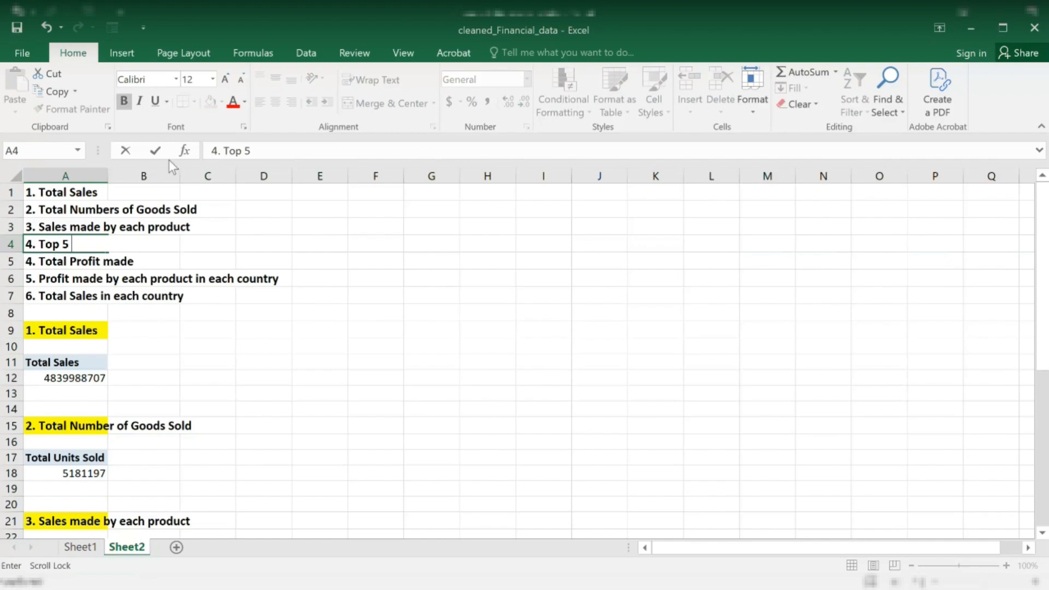
pyautogui.press('BackSpace')
pyautogui.press('BackSpace')
pyautogui.press('BackSpace')
pyautogui.press('BackSpace')
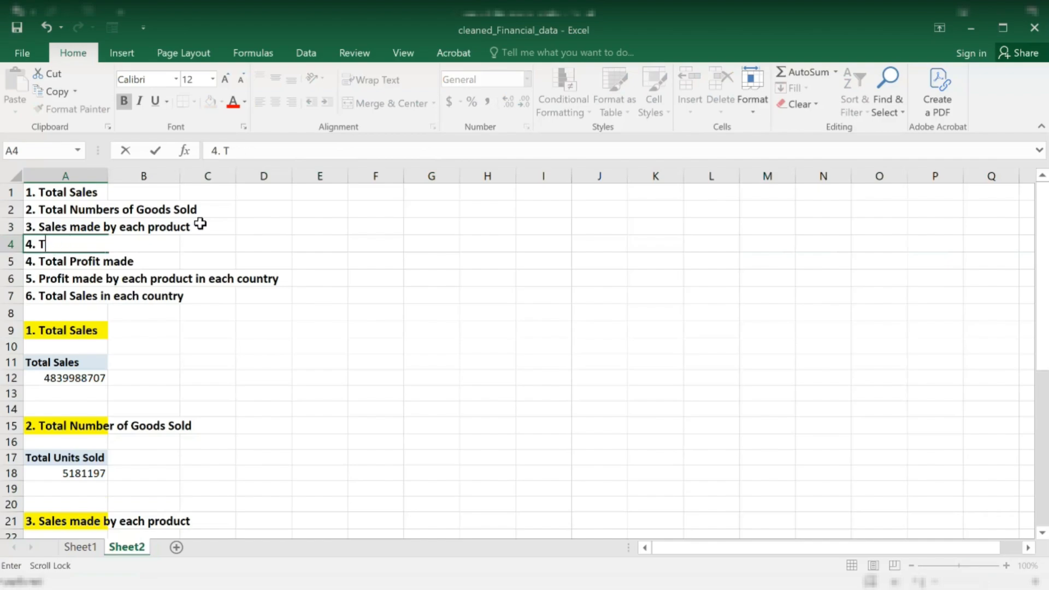
pyautogui.press('BackSpace')
pyautogui.press('BackSpace')
pyautogui.write('Top')
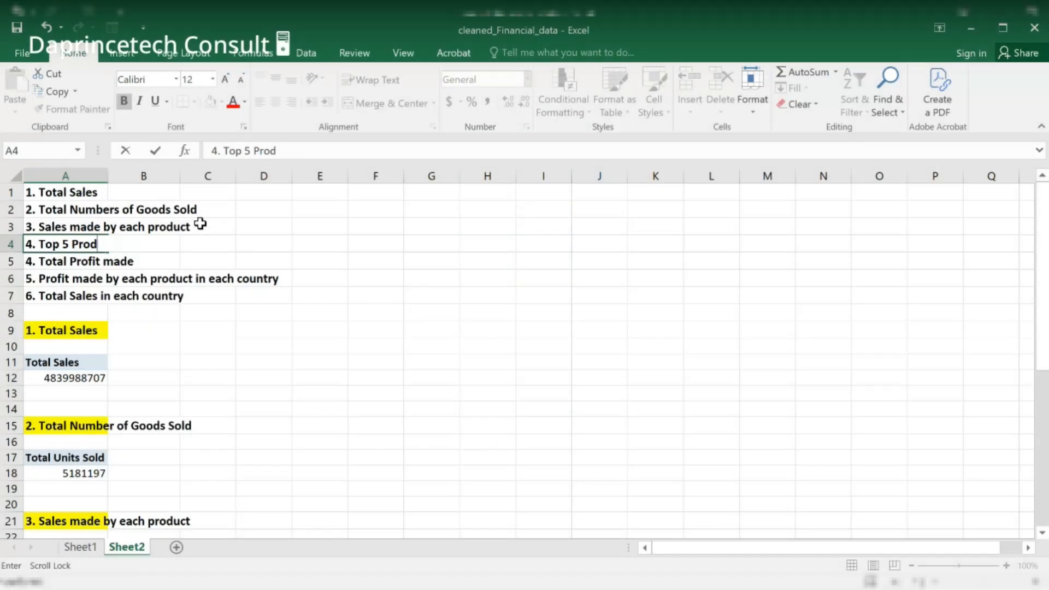
pyautogui.write('5 Products with the h')
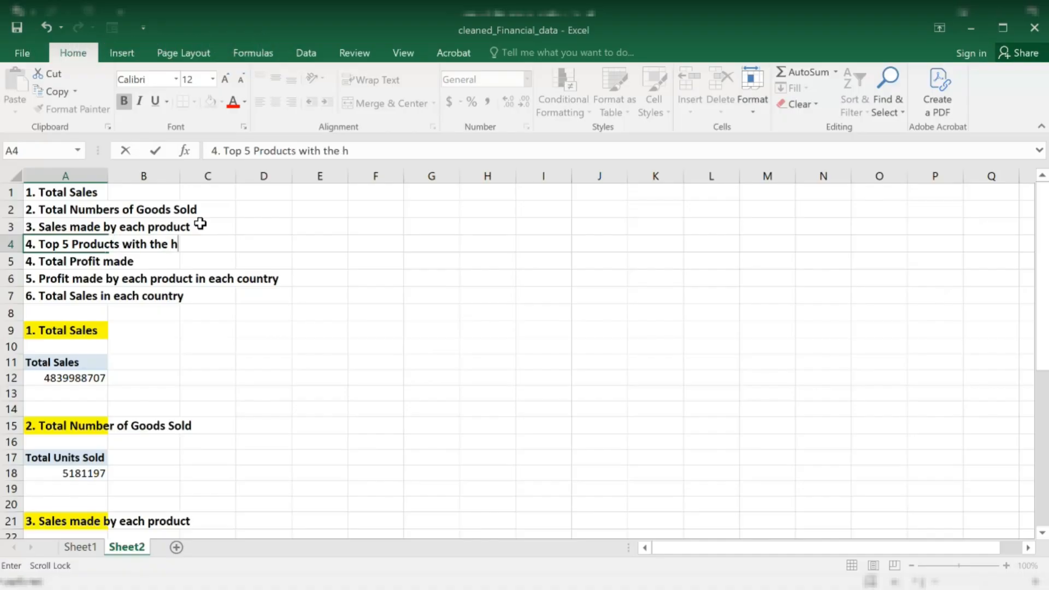
pyautogui.write('ighest')
pyautogui.write(' Pro')
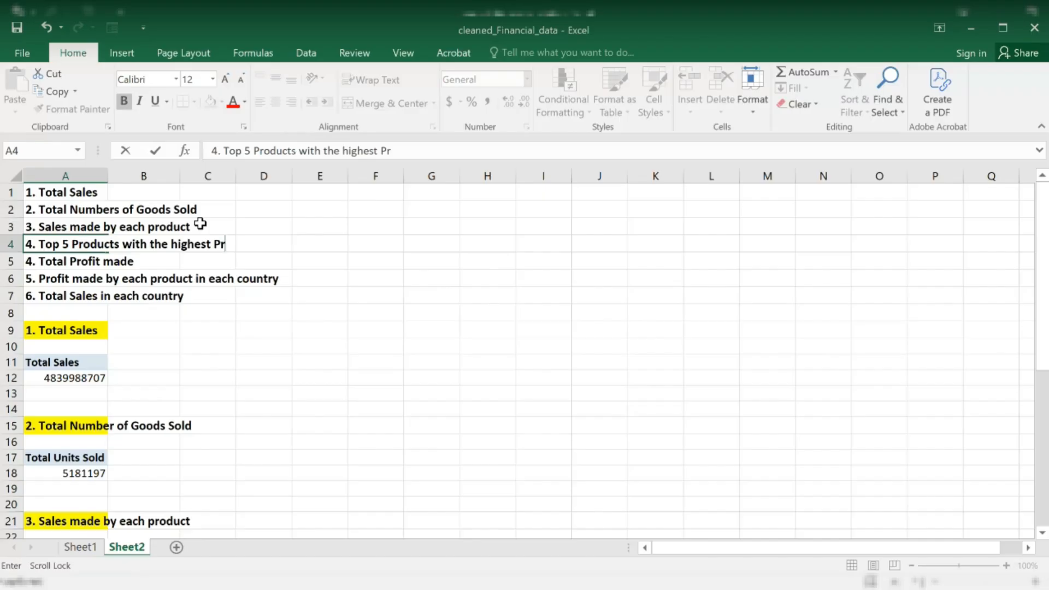
pyautogui.press('BackSpace')
pyautogui.press('BackSpace')
pyautogui.press('BackSpace')
pyautogui.write('Total Profit')
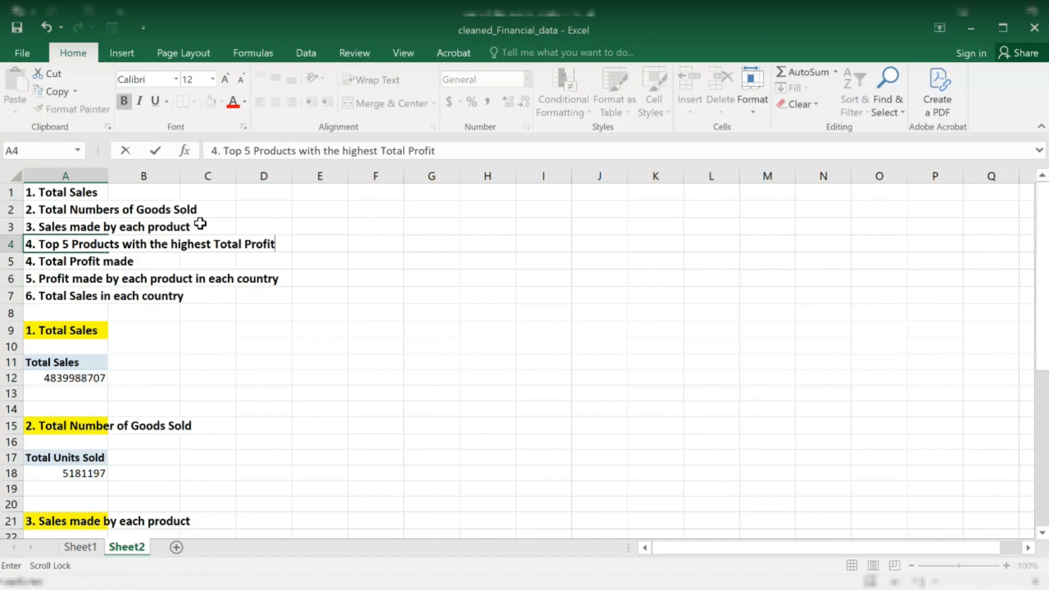
pyautogui.press('Return')
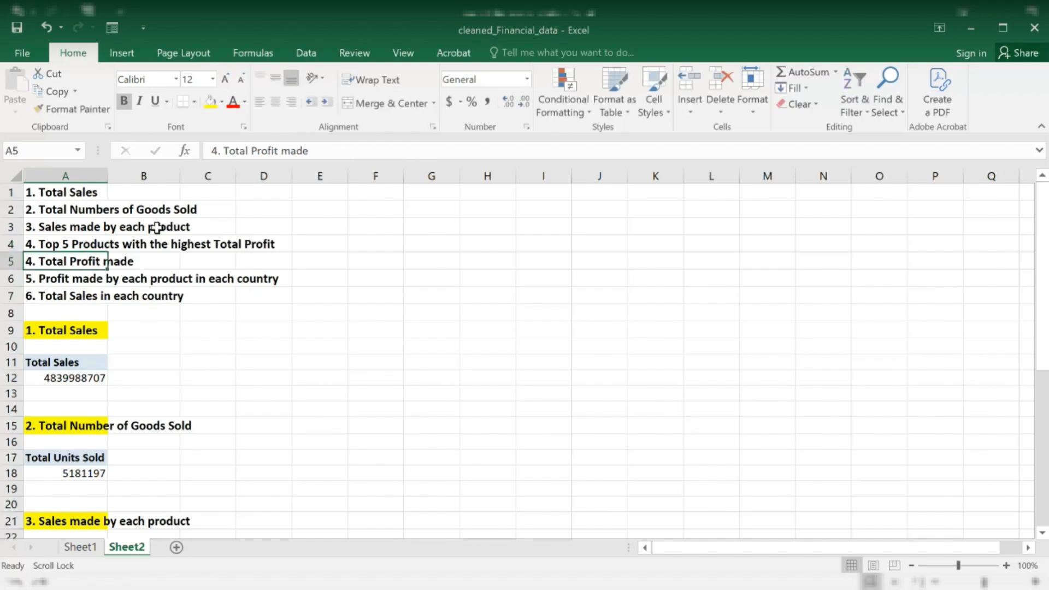
pyautogui.click(94, 241)
pyautogui.click(66, 264)
pyautogui.click(328, 152)
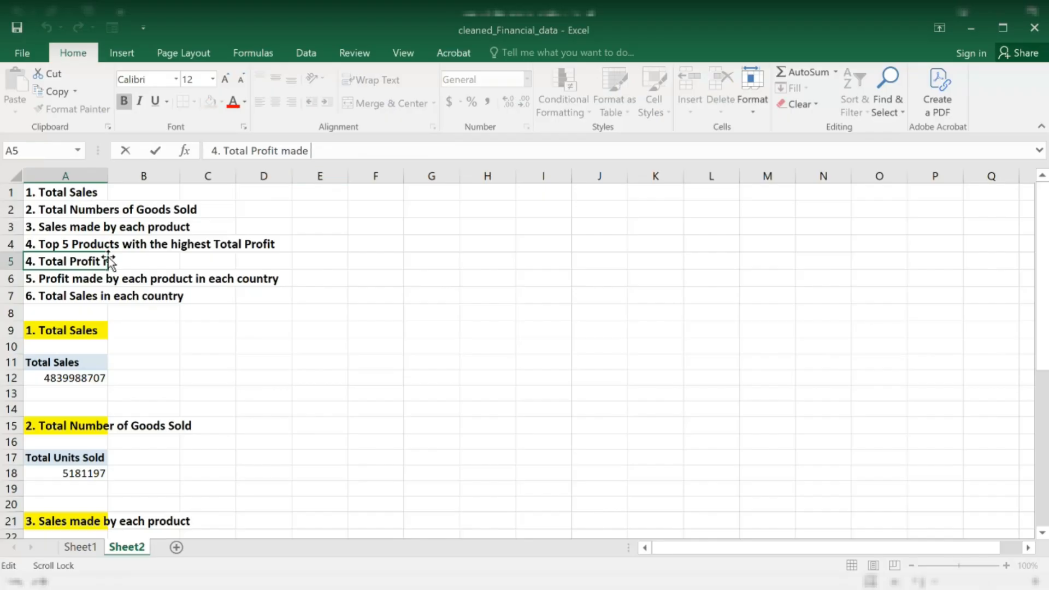
pyautogui.press('Return')
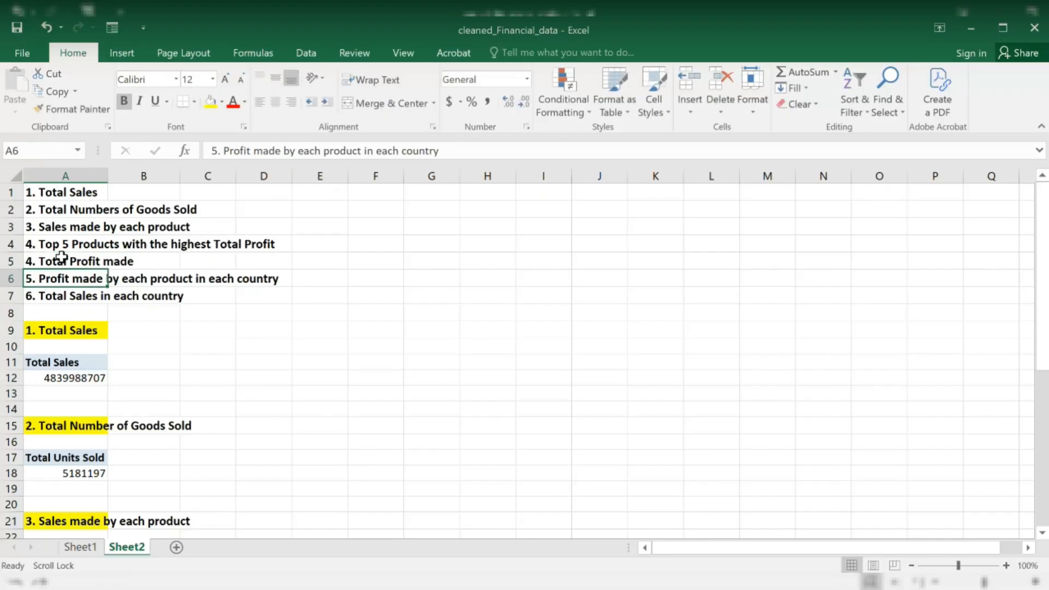
# Reword the question in cell A5 to "4. Total Profit and Sales made by each segment"
pyautogui.click(60, 261)
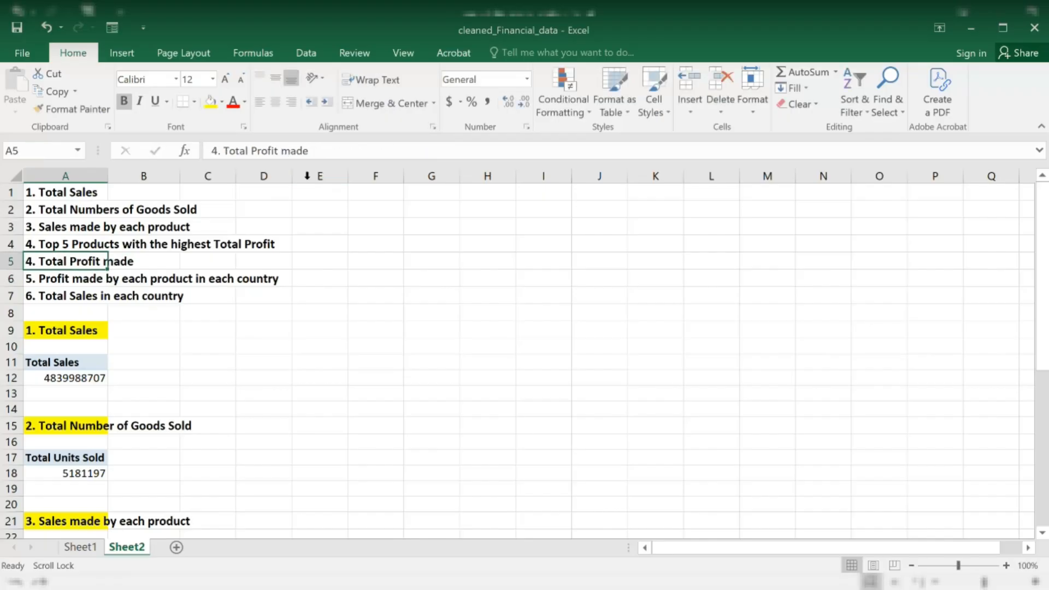
pyautogui.click(325, 153)
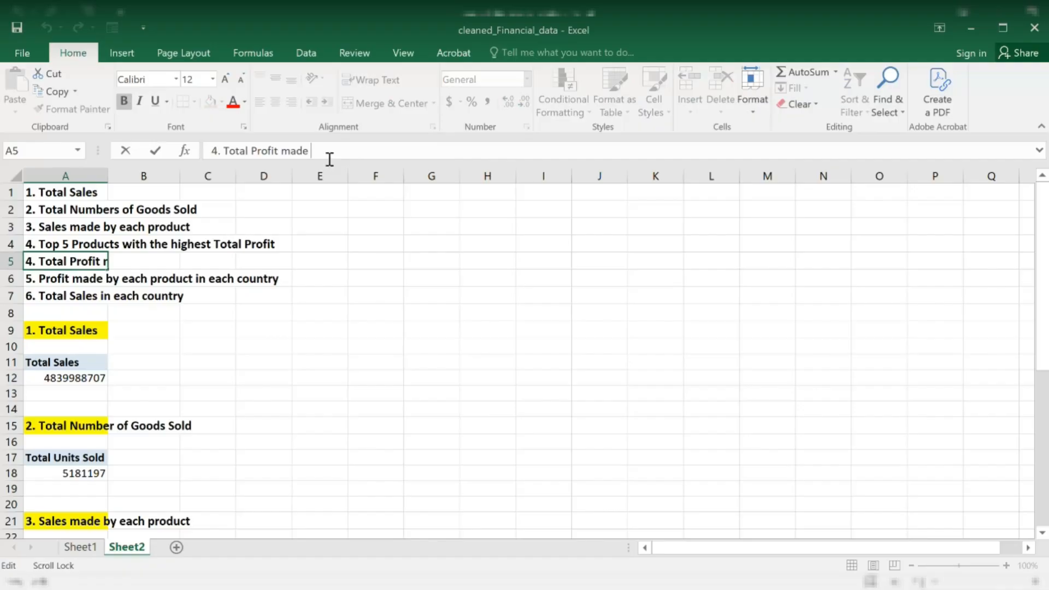
pyautogui.press('BackSpace')
pyautogui.press('BackSpace')
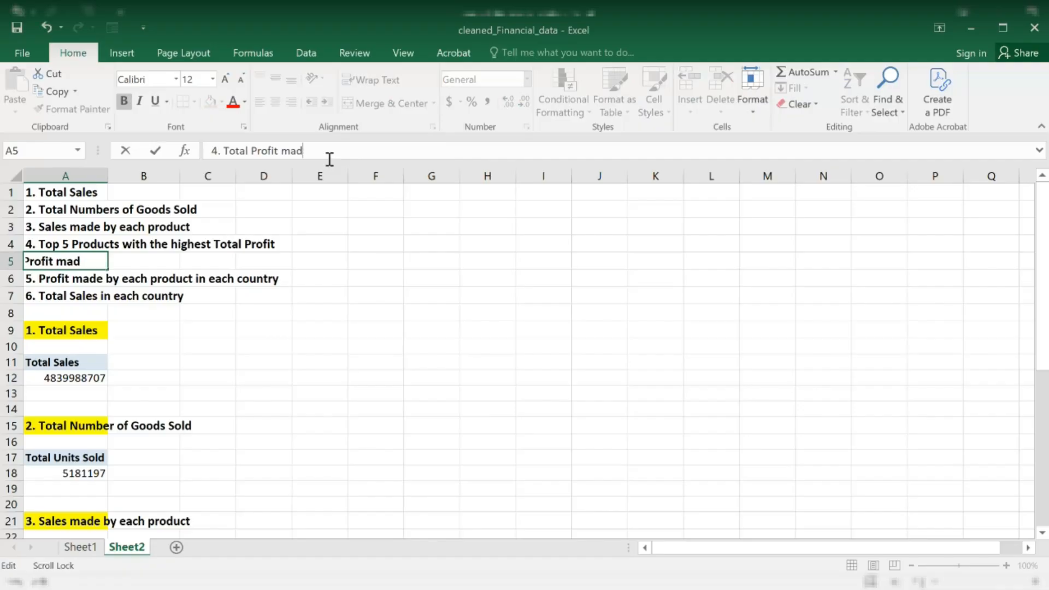
pyautogui.press('BackSpace')
pyautogui.press('BackSpace')
pyautogui.write('and Sales')
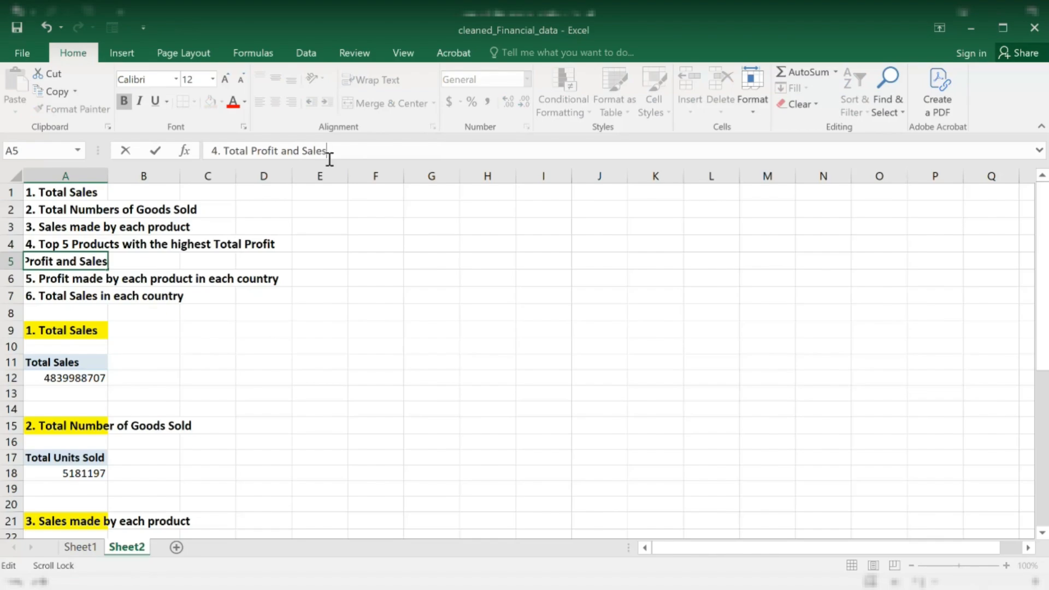
pyautogui.write(' made ')
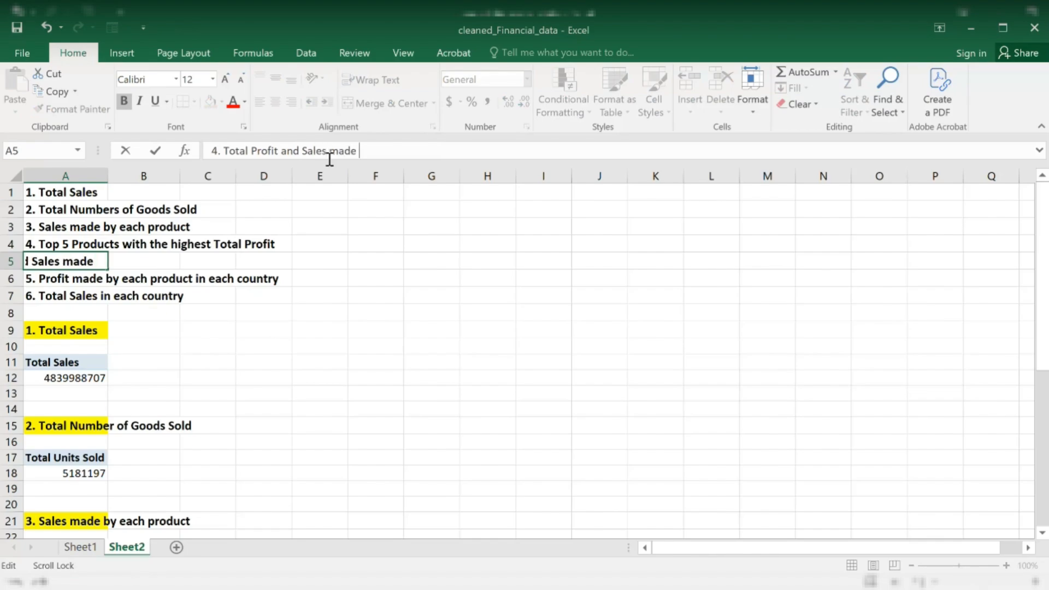
pyautogui.write('by each ')
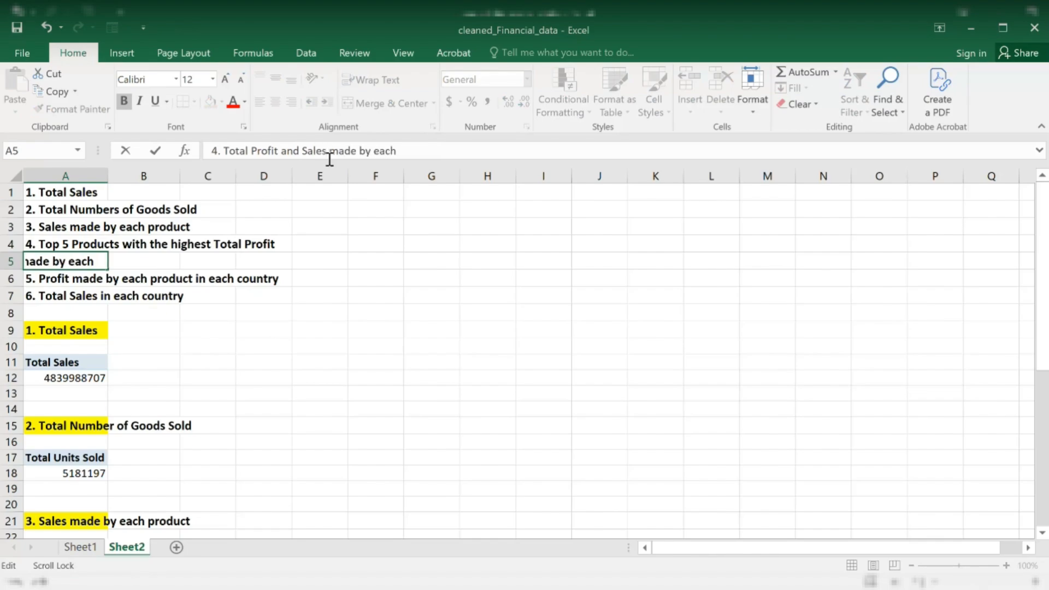
pyautogui.write('segment')
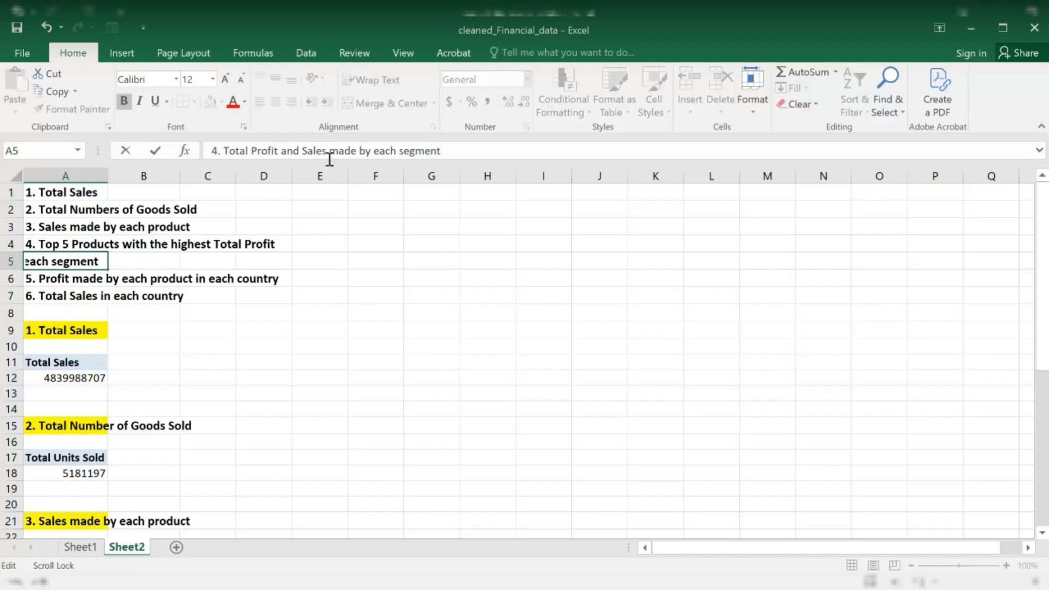
pyautogui.press('Return')
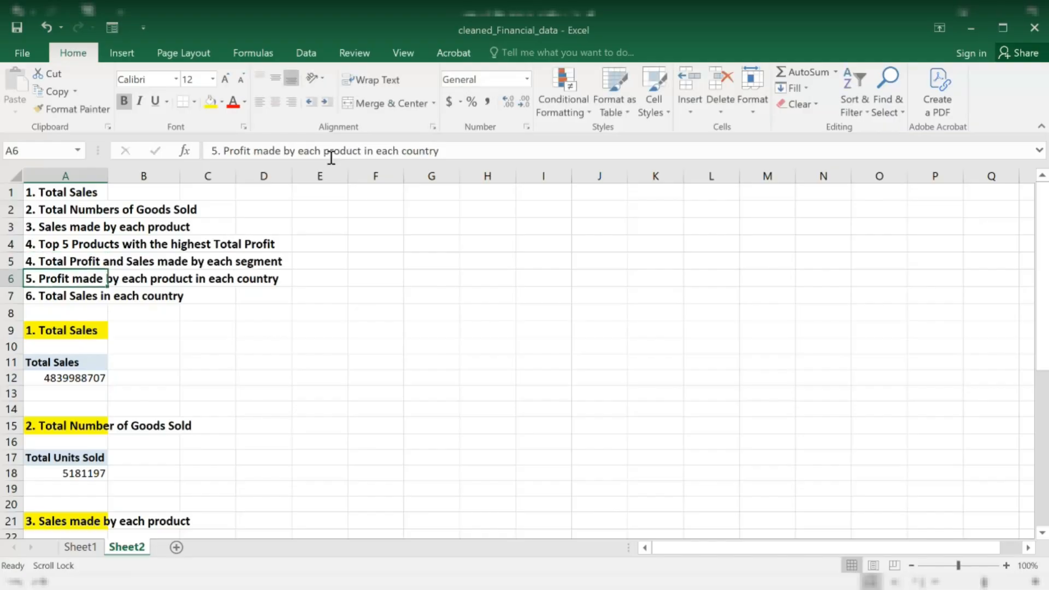
# Renumber the questions in cells A5, A6 and A7 as 5, 6 and 7
pyautogui.press('Up')
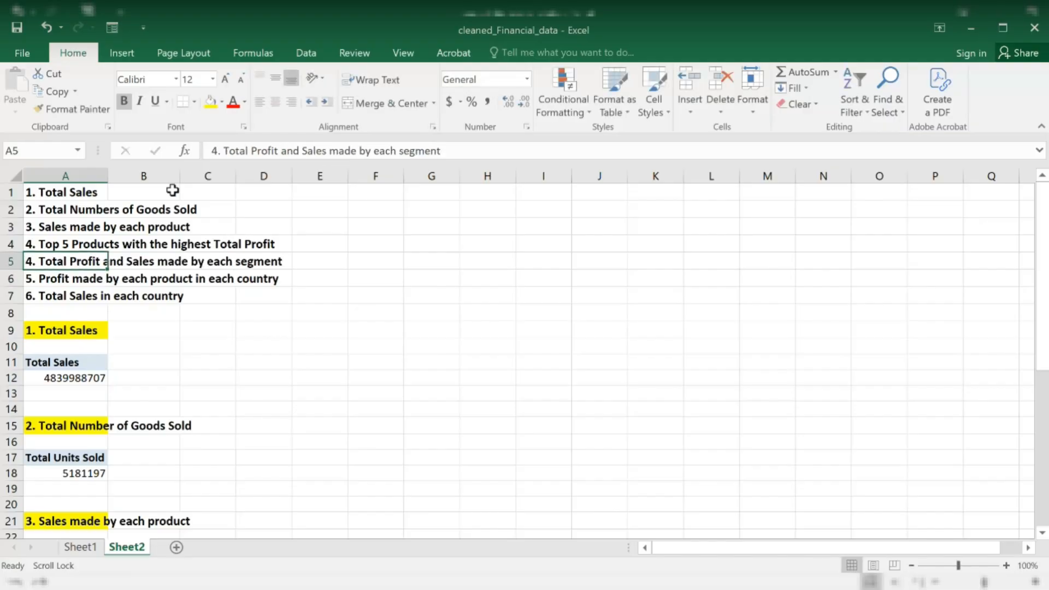
pyautogui.click(217, 151)
pyautogui.press('BackSpace')
pyautogui.write('5')
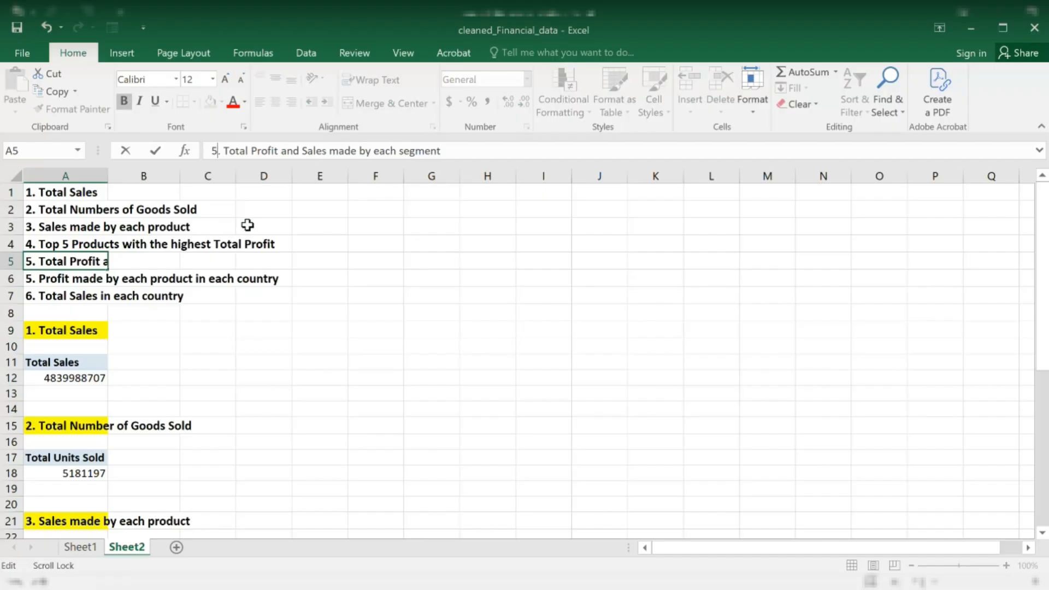
pyautogui.press('Return')
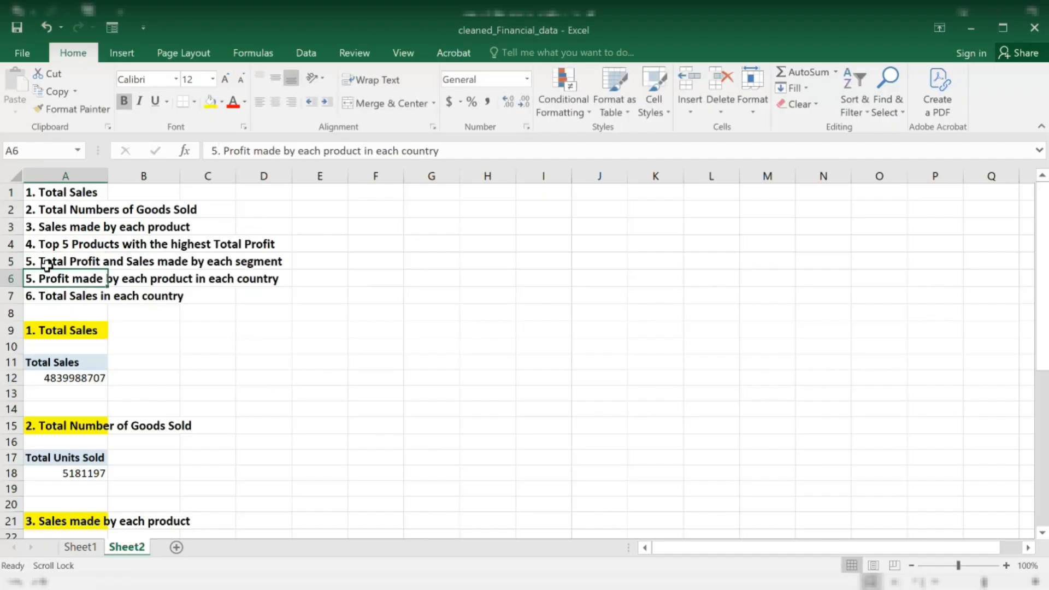
pyautogui.click(217, 150)
pyautogui.press('BackSpace')
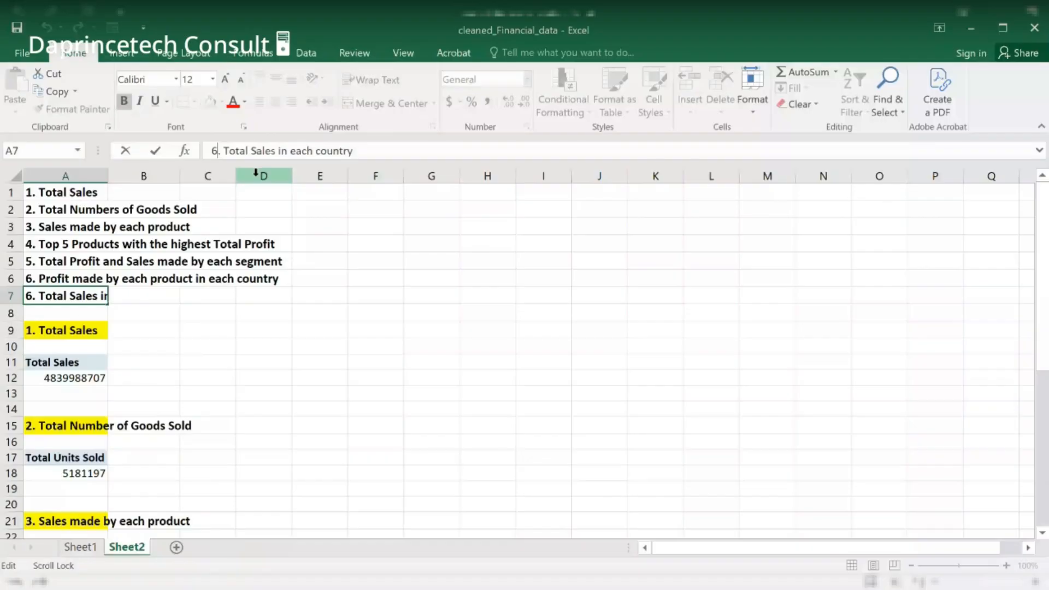
pyautogui.press('BackSpace')
pyautogui.write('7. Total Sales in each country')
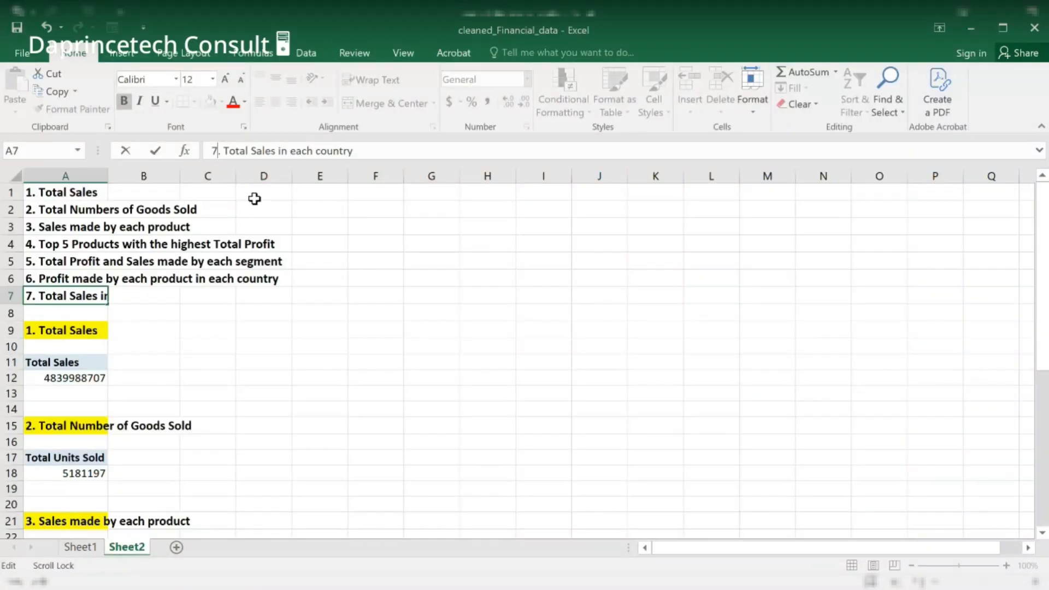
pyautogui.press('Return')
pyautogui.scroll(-1, 187, 351)
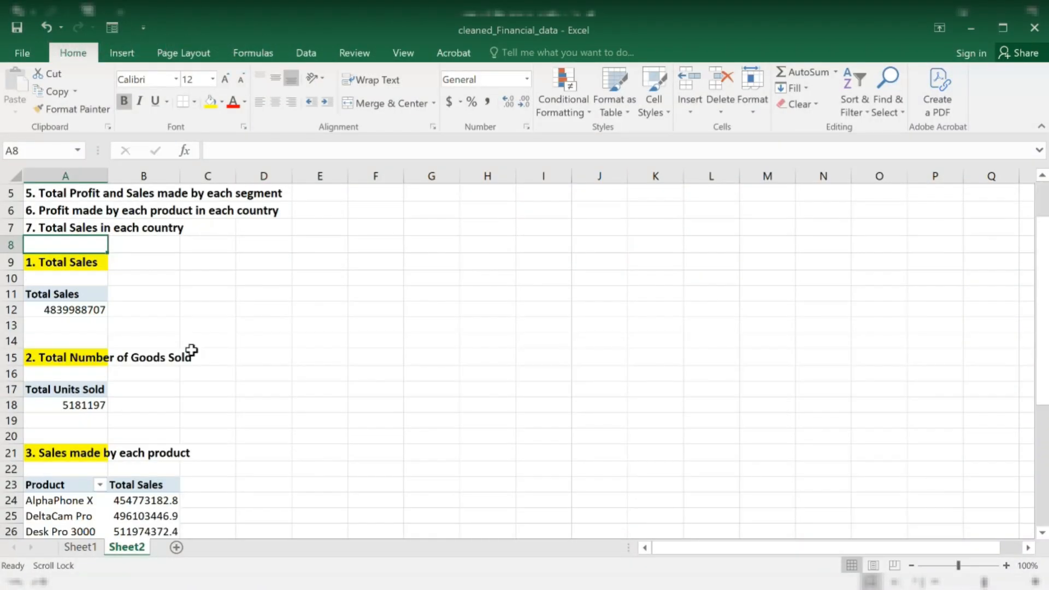
pyautogui.scroll(-3, 199, 348)
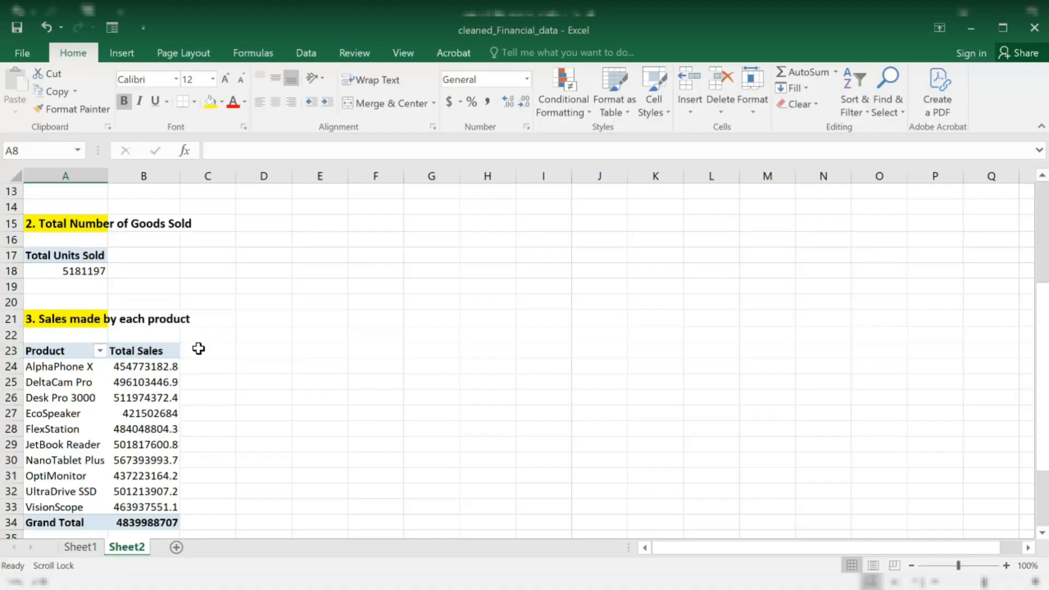
pyautogui.scroll(4, 48, 246)
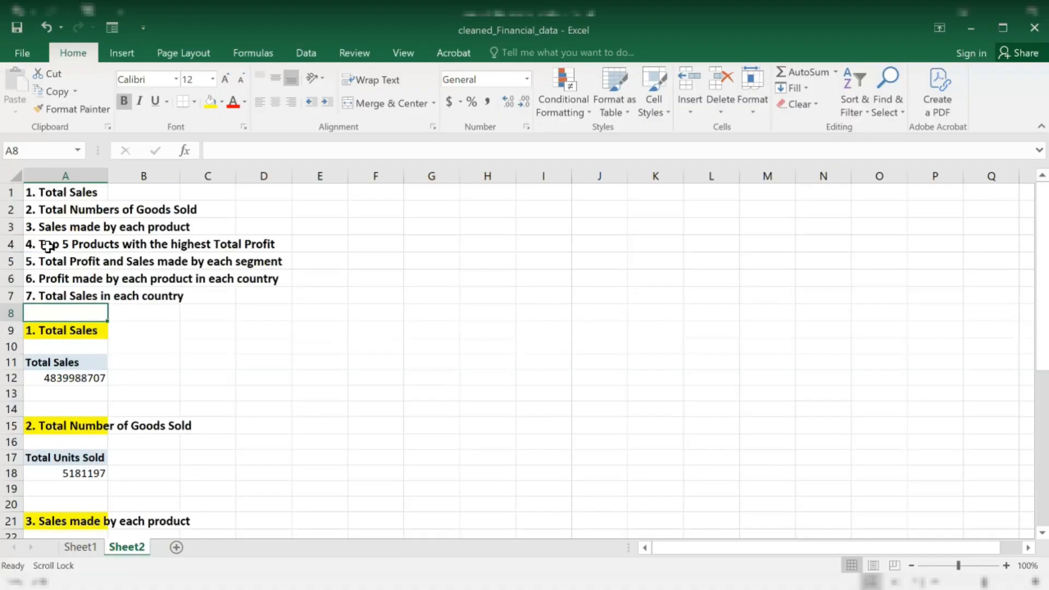
# Copy the question "4. Top 5 Products with the highest Total Profit" into cell A37 and highlight it yellow
pyautogui.click(65, 249)
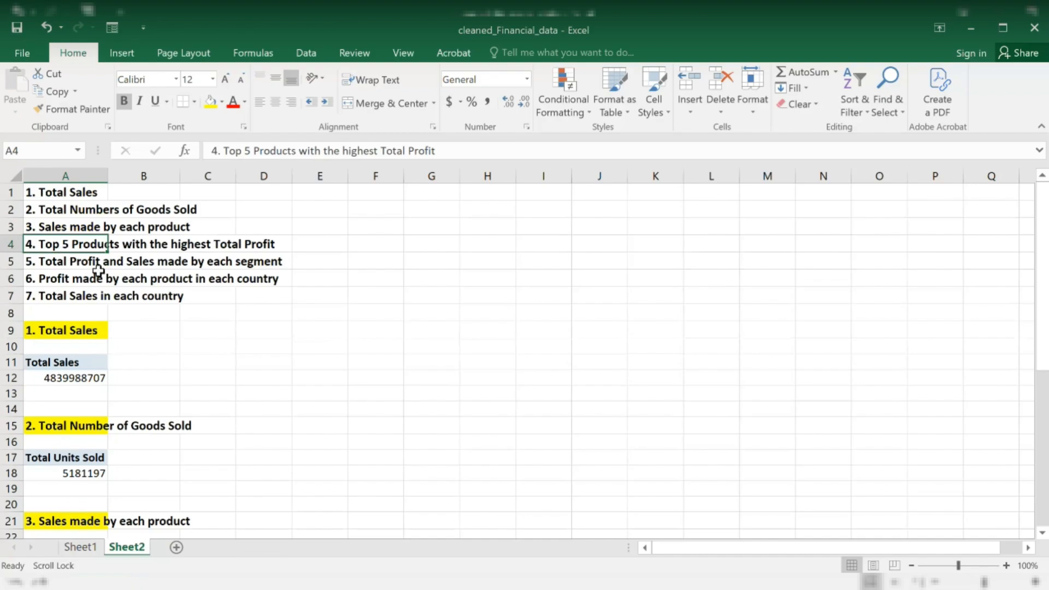
pyautogui.scroll(-4, 131, 391)
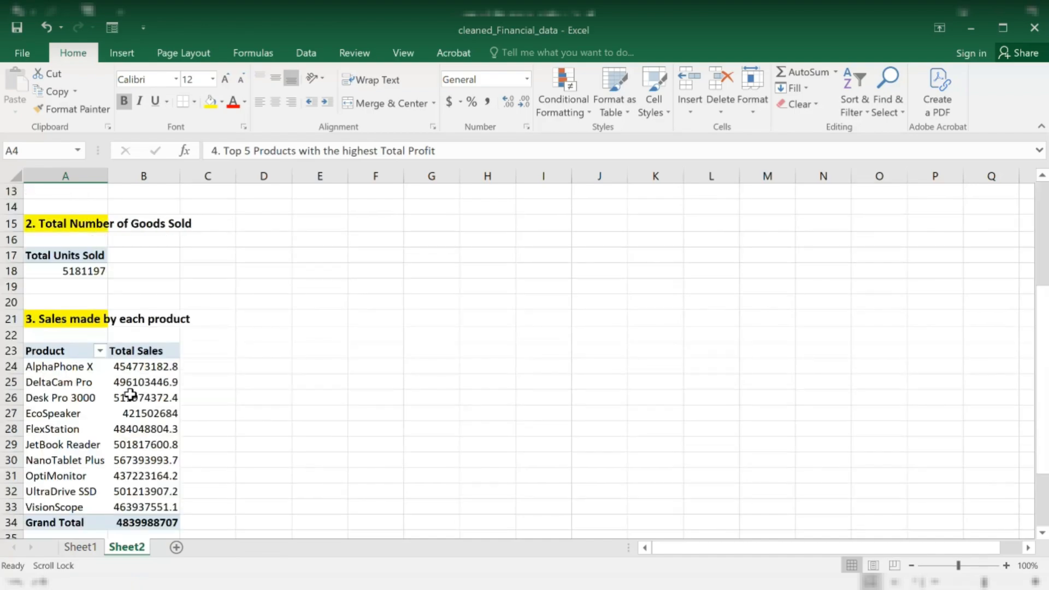
pyautogui.scroll(4, 130, 395)
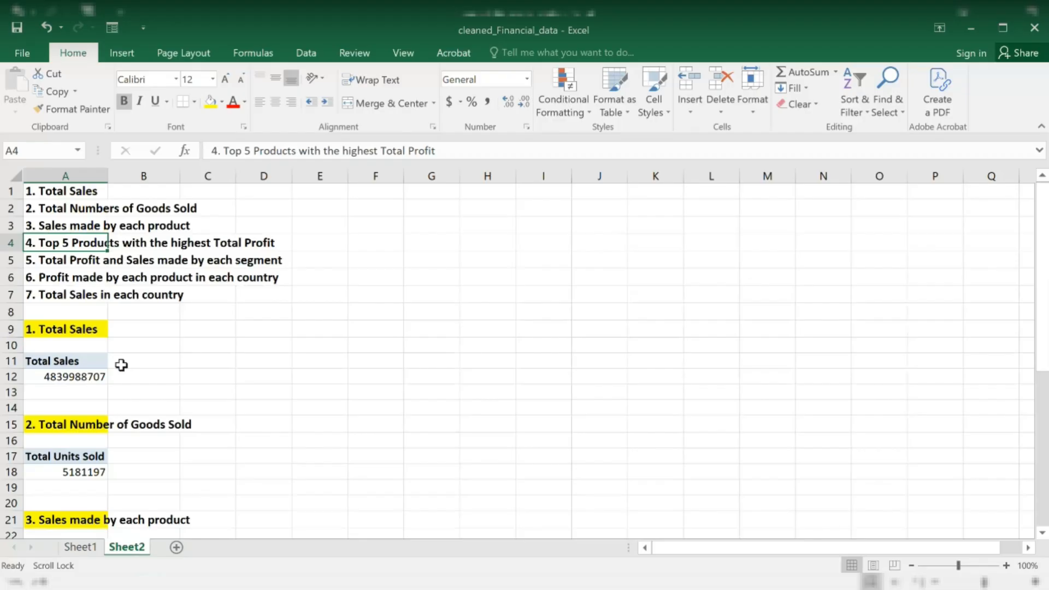
pyautogui.hotkey('ctrl', 'c')
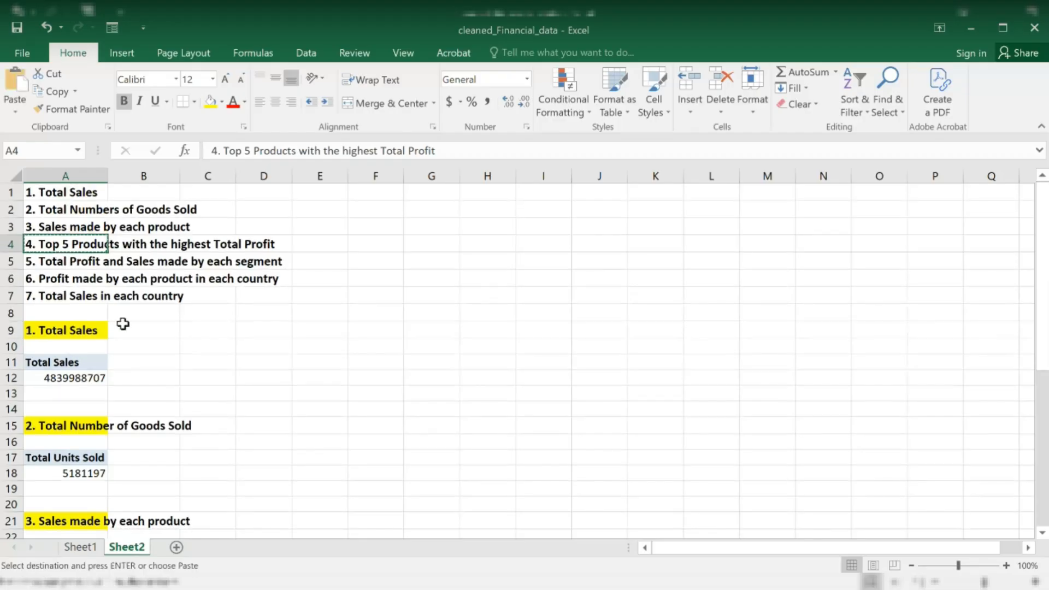
pyautogui.scroll(-7, 123, 324)
pyautogui.click(80, 442)
pyautogui.scroll(3, 80, 428)
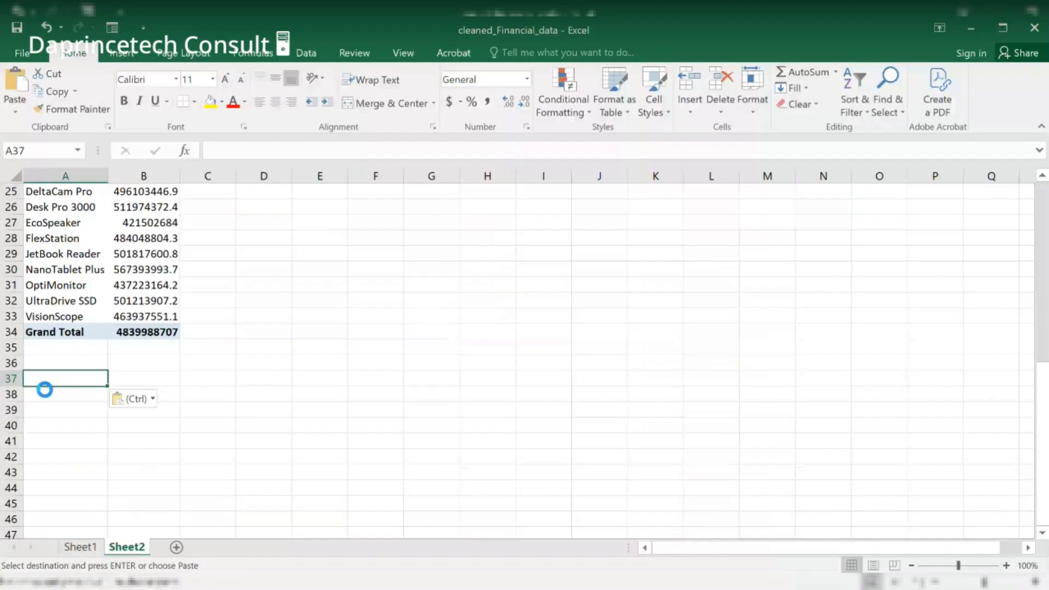
pyautogui.press('Return')
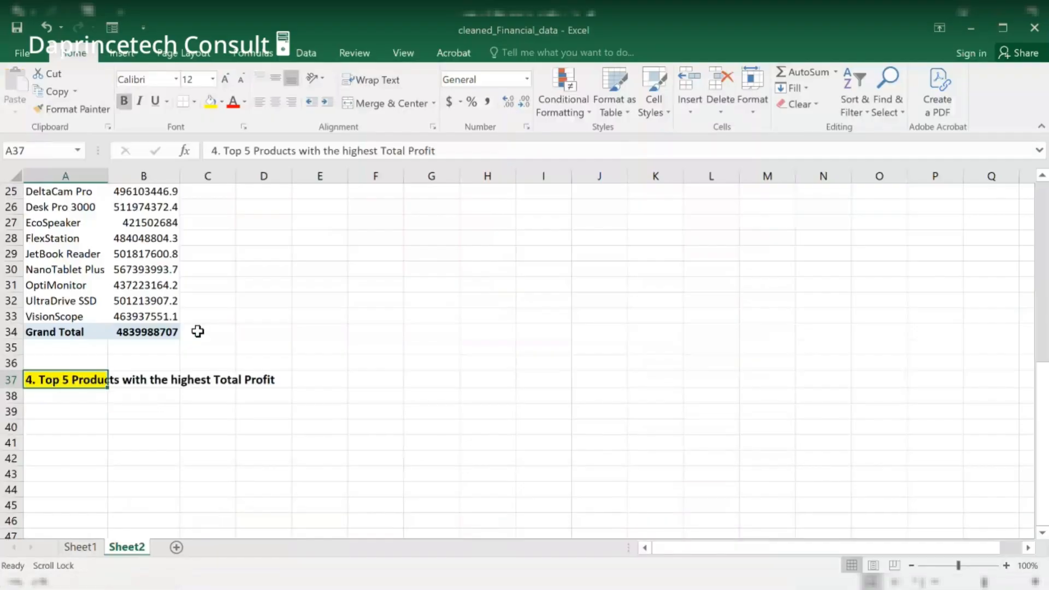
# Reword the question in cell A6 to "6. Profit made by each product in USA and Germany"
pyautogui.scroll(5, 87, 408)
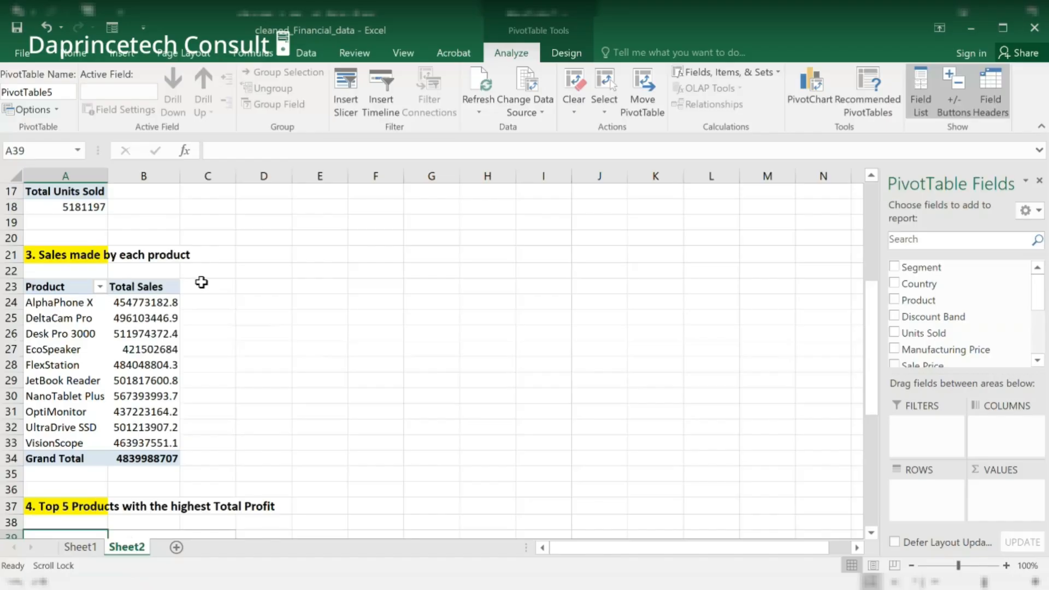
pyautogui.scroll(5, 202, 282)
pyautogui.click(124, 279)
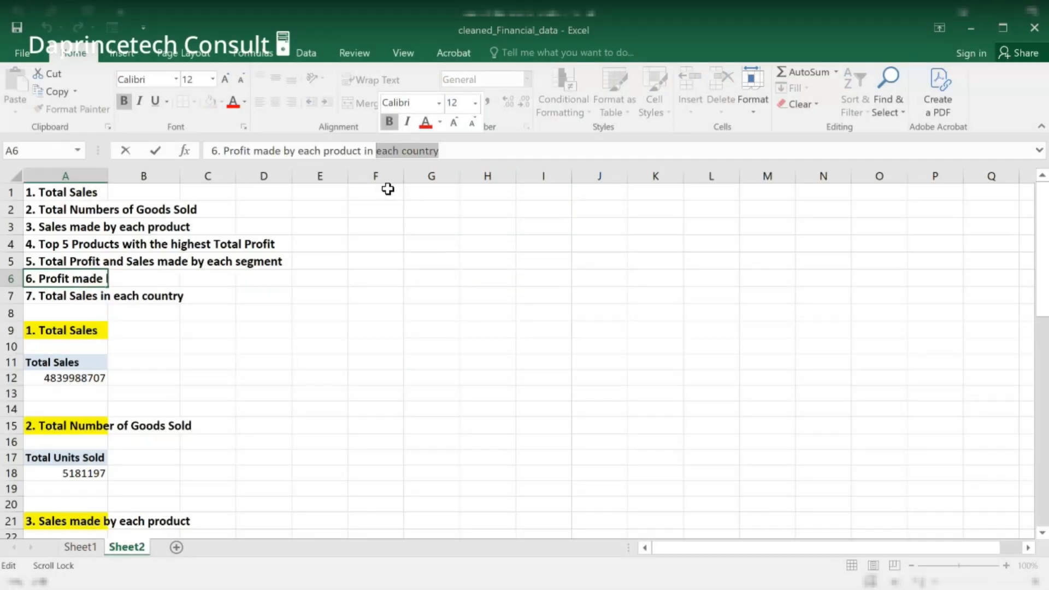
pyautogui.write('USA and German')
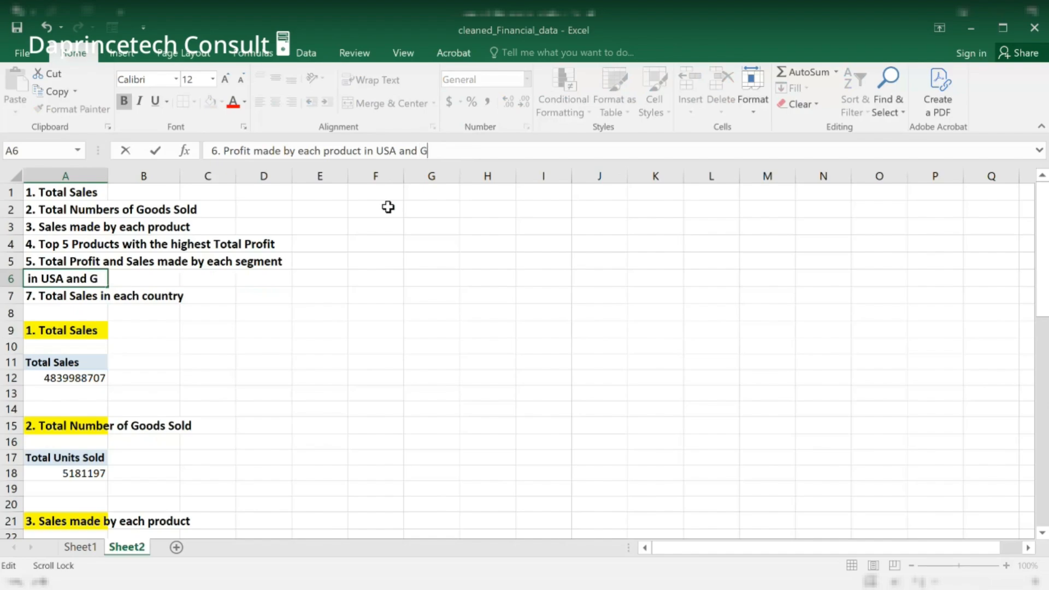
pyautogui.write('y')
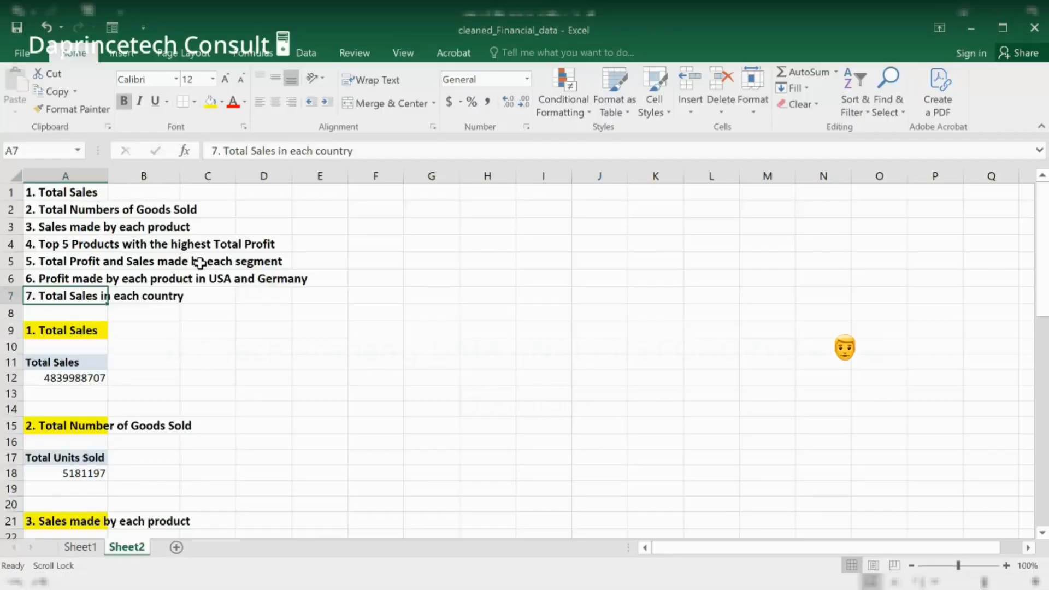
# Replace Germany with Brazil in the question in cell A6
pyautogui.press('Up')
pyautogui.press('Right')
pyautogui.press('Left')
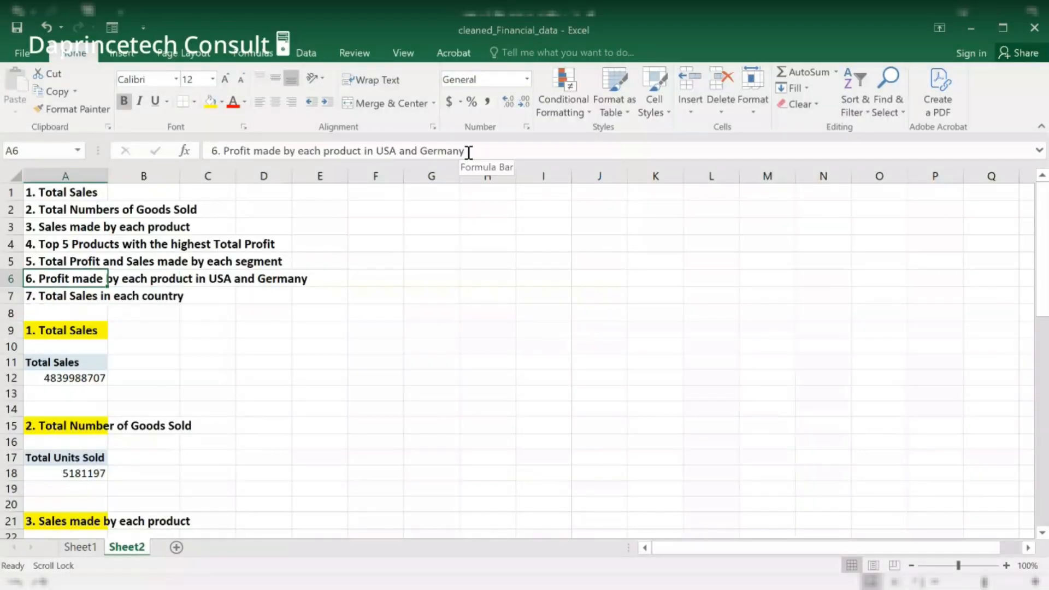
pyautogui.moveTo(469, 152); pyautogui.dragTo(422, 151)
pyautogui.write('Brazil')
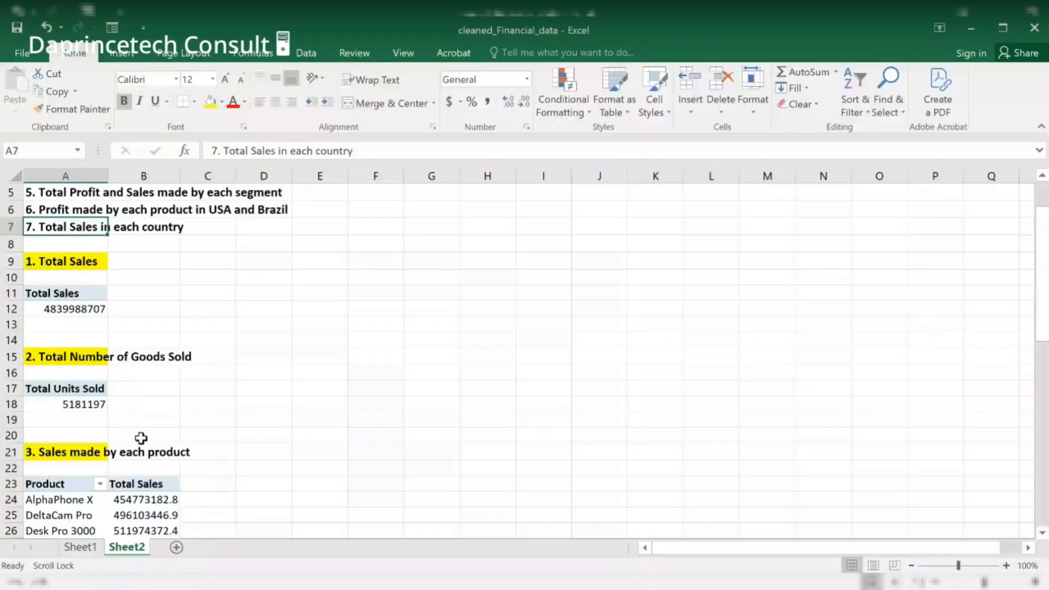
# Fill the empty PivotTable under question 4 with Product as rows and Profit as values
pyautogui.scroll(-7, 89, 395)
pyautogui.click(91, 410)
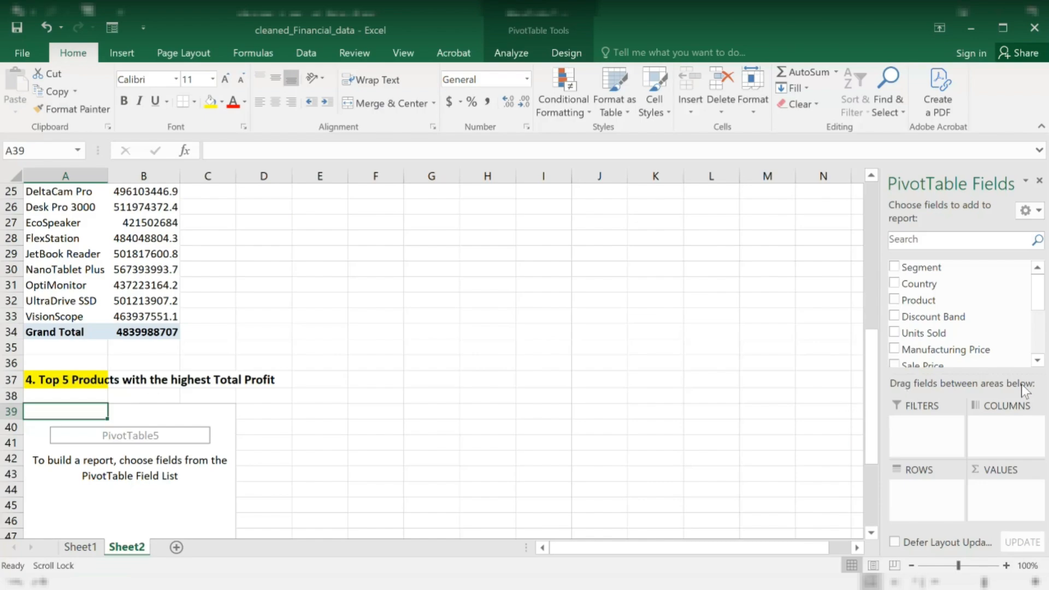
pyautogui.moveTo(925, 307); pyautogui.dragTo(933, 502)
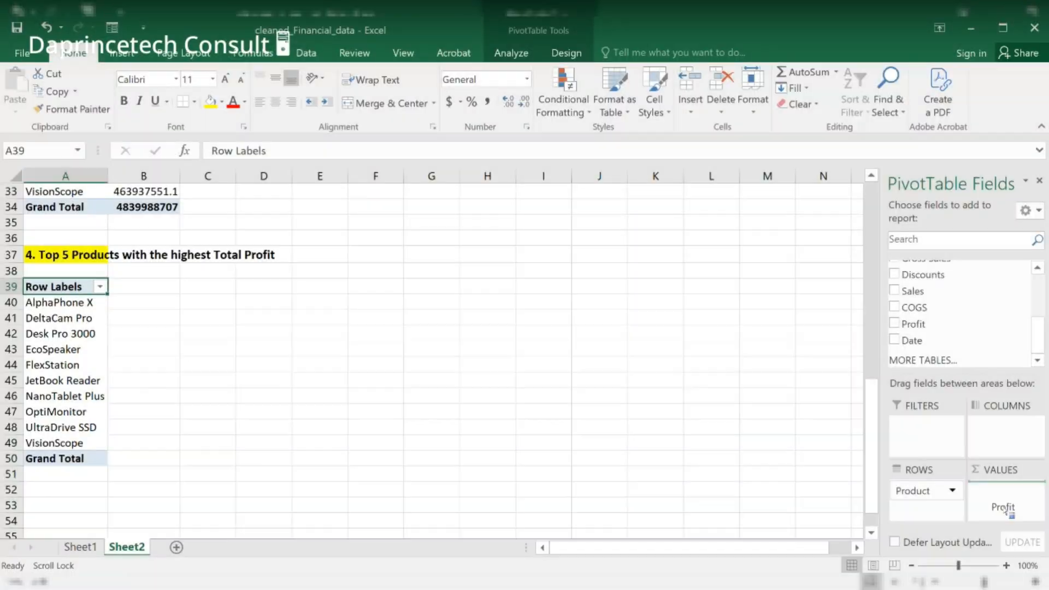
pyautogui.moveTo(1005, 513); pyautogui.dragTo(1005, 511)
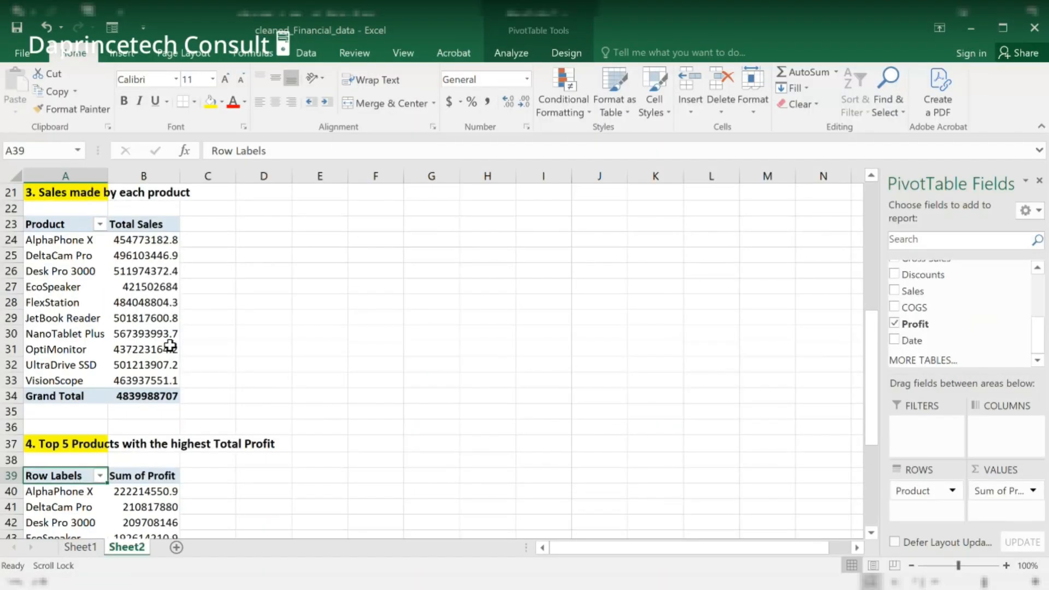
# Reword the question in cell A7 to "7. Average Sales in each country"
pyautogui.scroll(7, 120, 284)
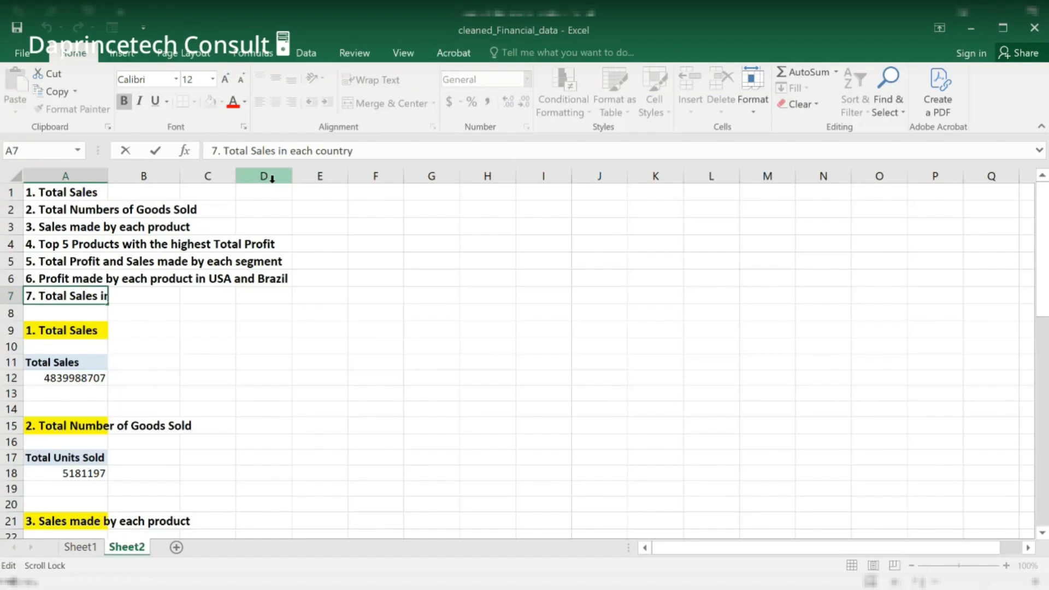
pyautogui.press('BackSpace')
pyautogui.press('BackSpace')
pyautogui.press('BackSpace')
pyautogui.press('BackSpace')
pyautogui.press('BackSpace')
pyautogui.press('BackSpace')
pyautogui.write('Aver')
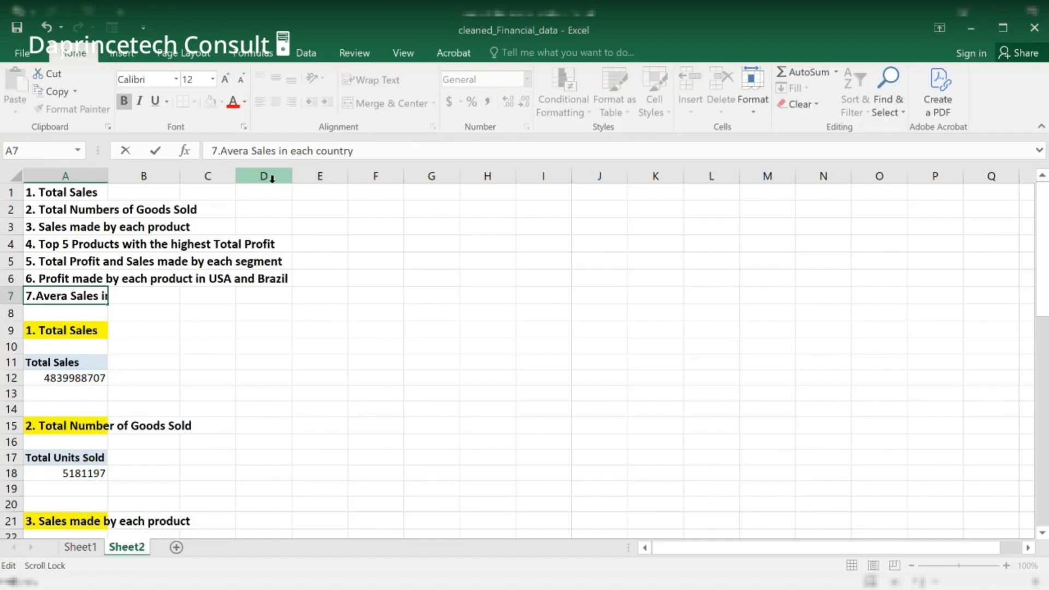
pyautogui.write('ge')
pyautogui.press('Left')
pyautogui.press('Left')
pyautogui.press('Left')
pyautogui.press('Left')
pyautogui.press('Left')
pyautogui.press('Left')
pyautogui.press('Left')
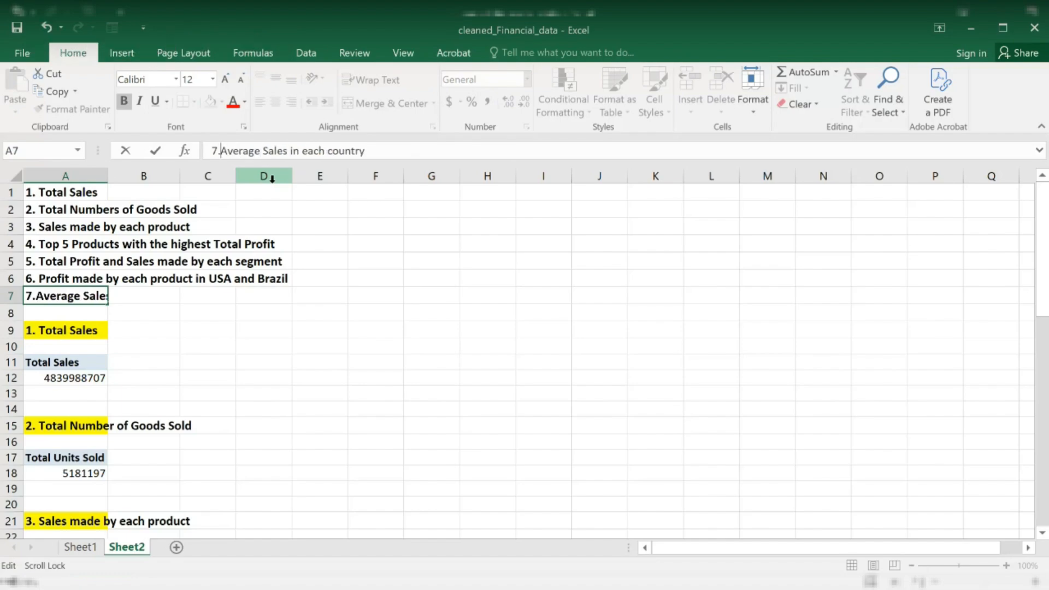
pyautogui.press('Return')
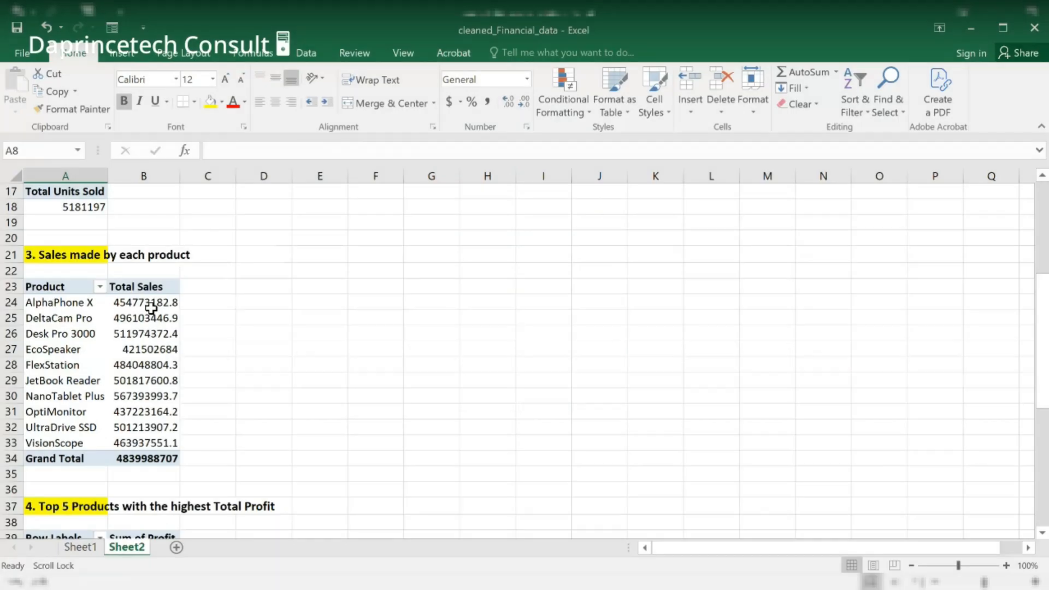
# Rename the headers of the question 4 PivotTable to "Product" and "Total Profit"
pyautogui.scroll(-5, 151, 309)
pyautogui.click(88, 298)
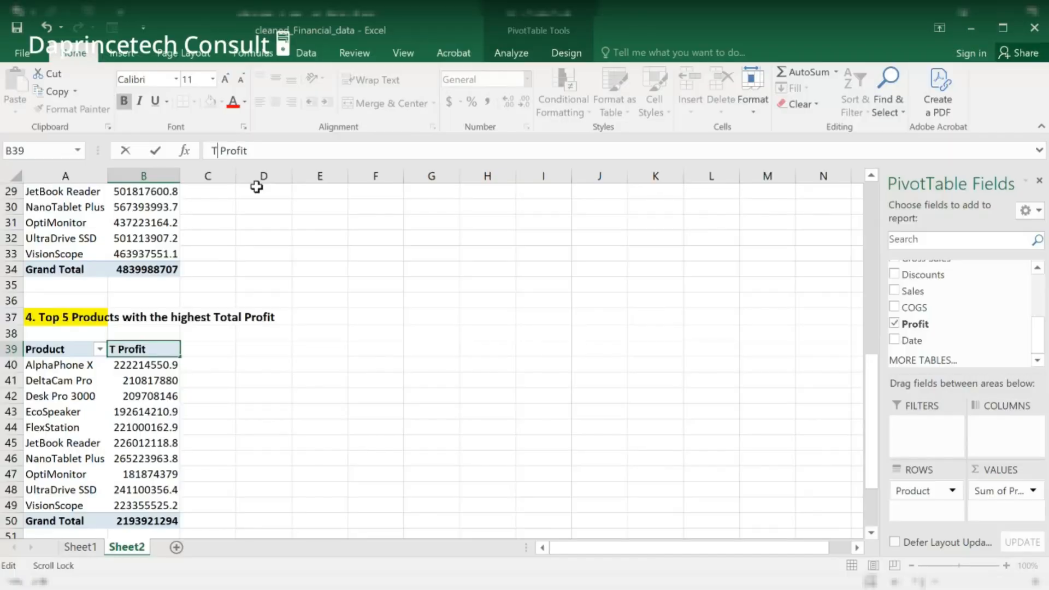
pyautogui.write('otal')
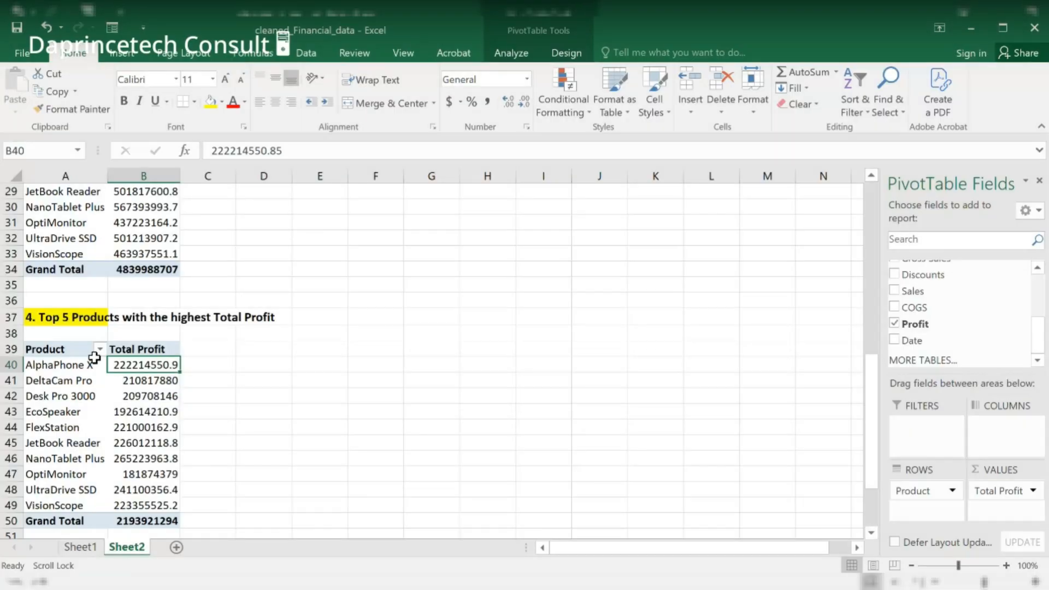
# Filter the products in the question 4 PivotTable to the top 5 items by Total Profit
pyautogui.click(100, 349)
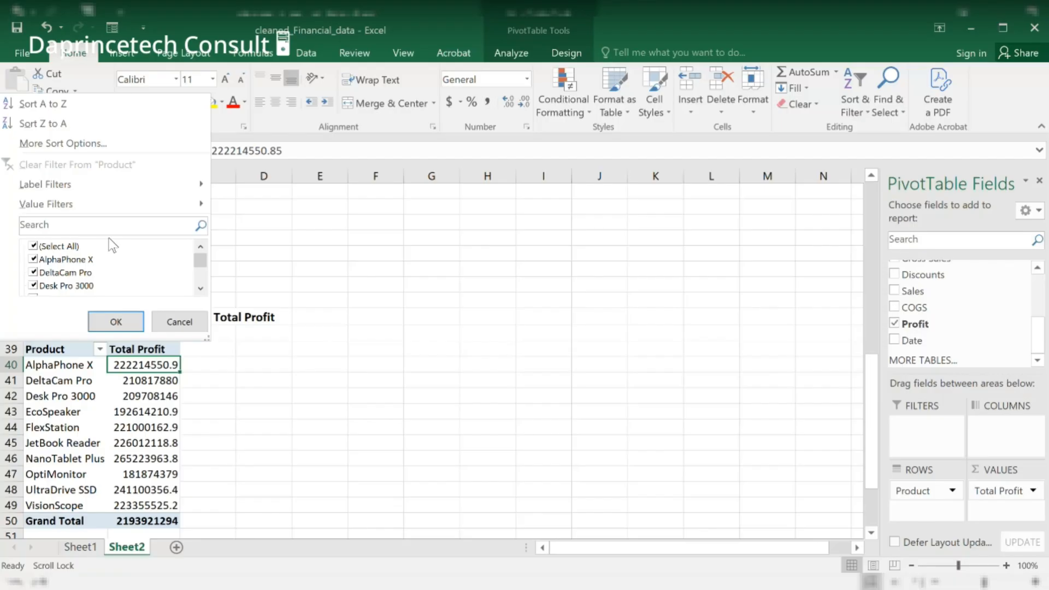
pyautogui.moveTo(104, 208)
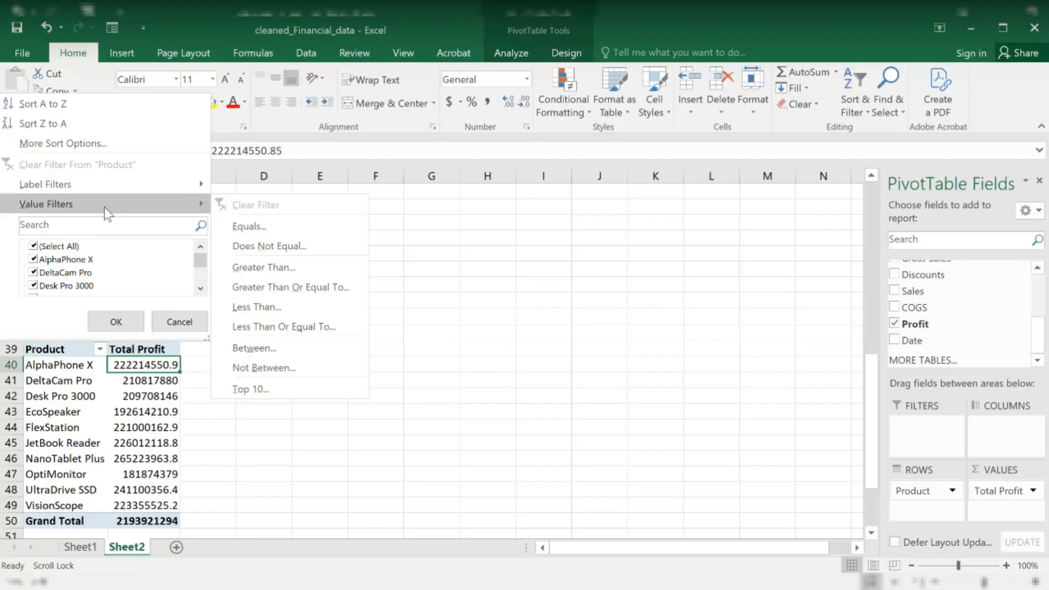
pyautogui.click(250, 390)
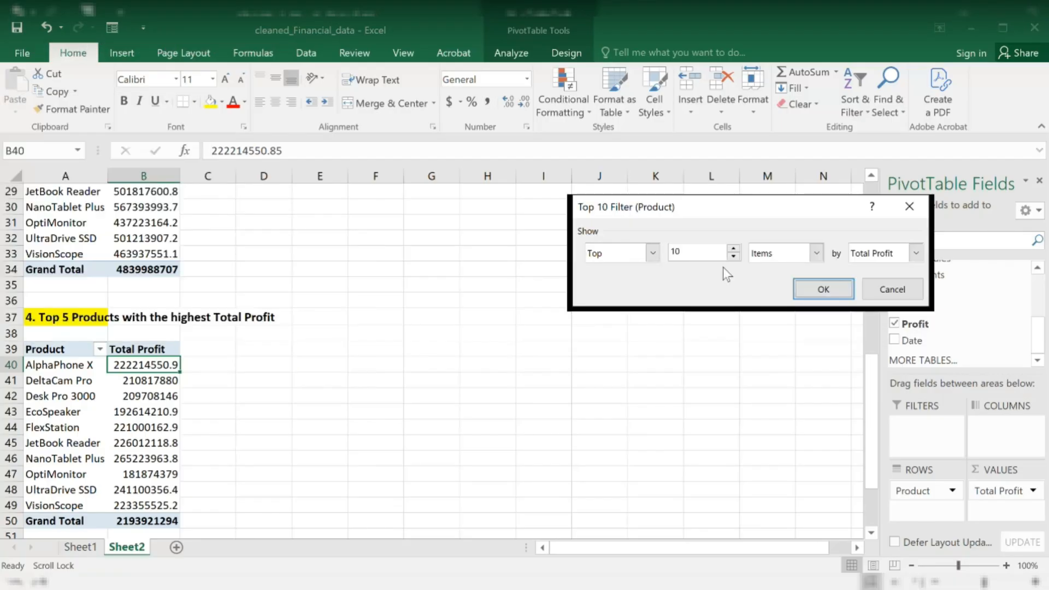
pyautogui.click(733, 256)
pyautogui.click(733, 257)
pyautogui.click(731, 256)
pyautogui.click(732, 257)
pyautogui.click(732, 257)
pyautogui.click(793, 255)
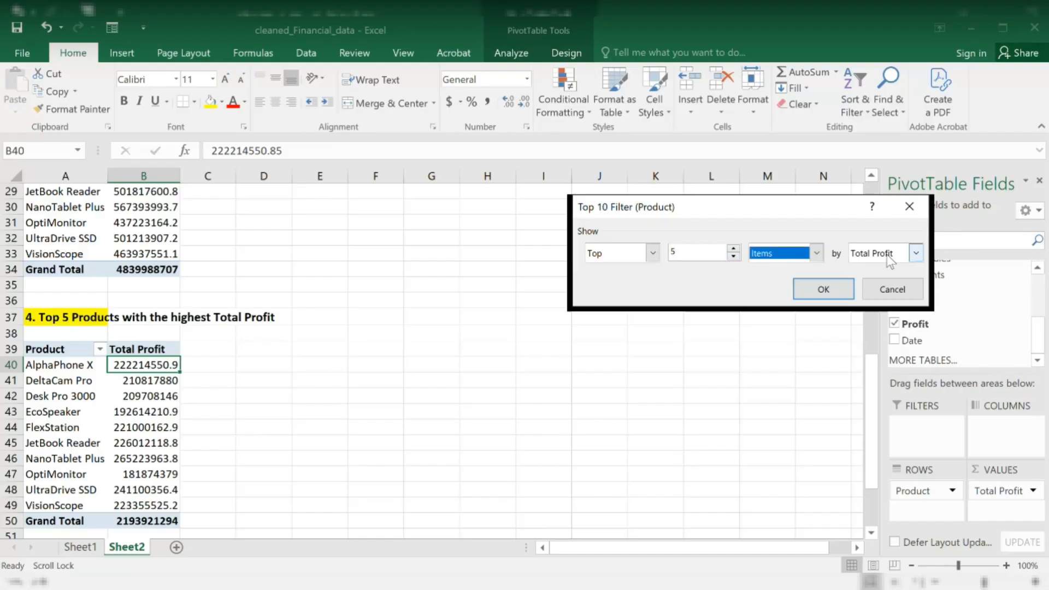
pyautogui.click(834, 291)
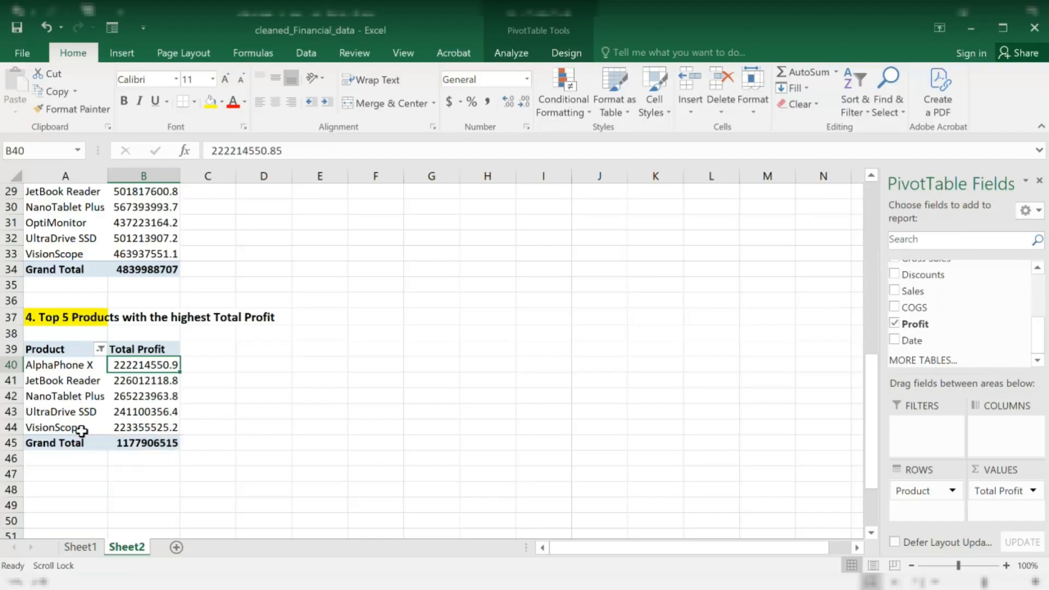
# Remove the grand total row from the question 4 PivotTable
pyautogui.click(57, 397)
pyautogui.moveTo(42, 365); pyautogui.dragTo(109, 426)
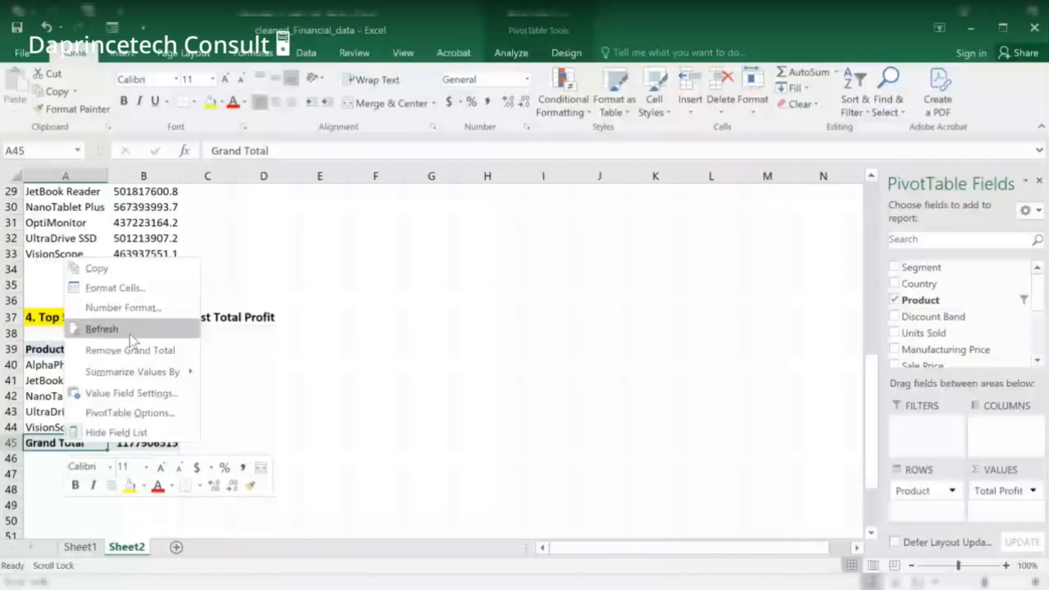
pyautogui.click(130, 350)
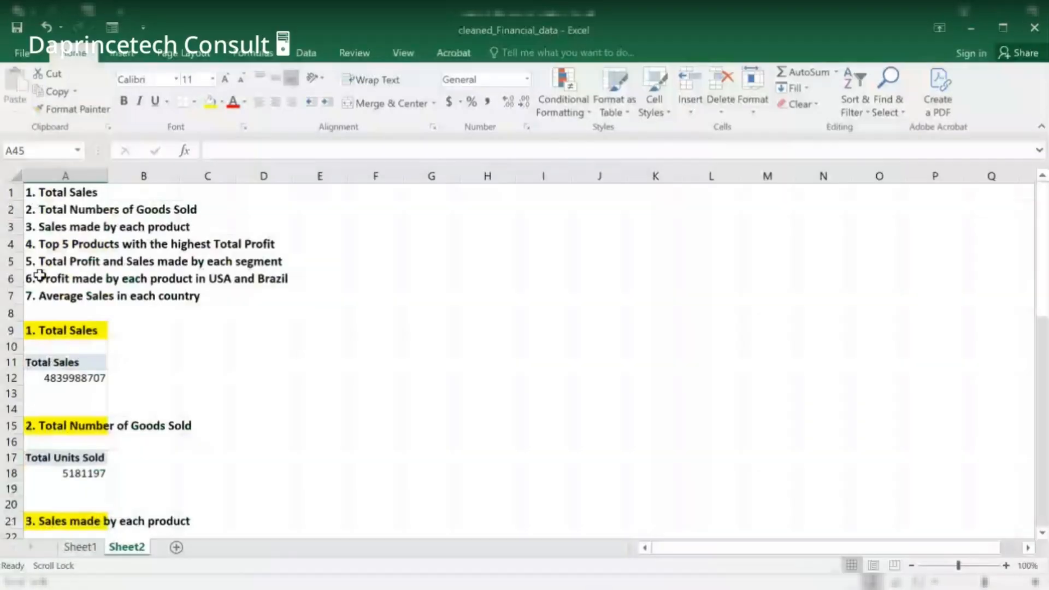
# Copy the question "5. Total Profit and Sales made by each segment" into cell A47 and highlight it yellow
pyautogui.click(40, 259)
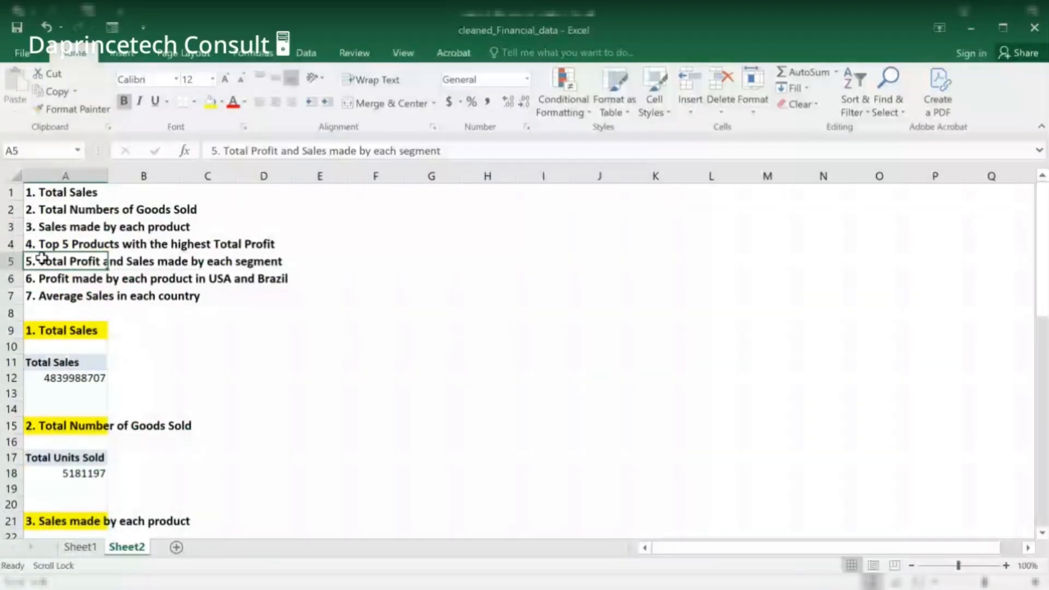
pyautogui.hotkey('ctrl', 'c')
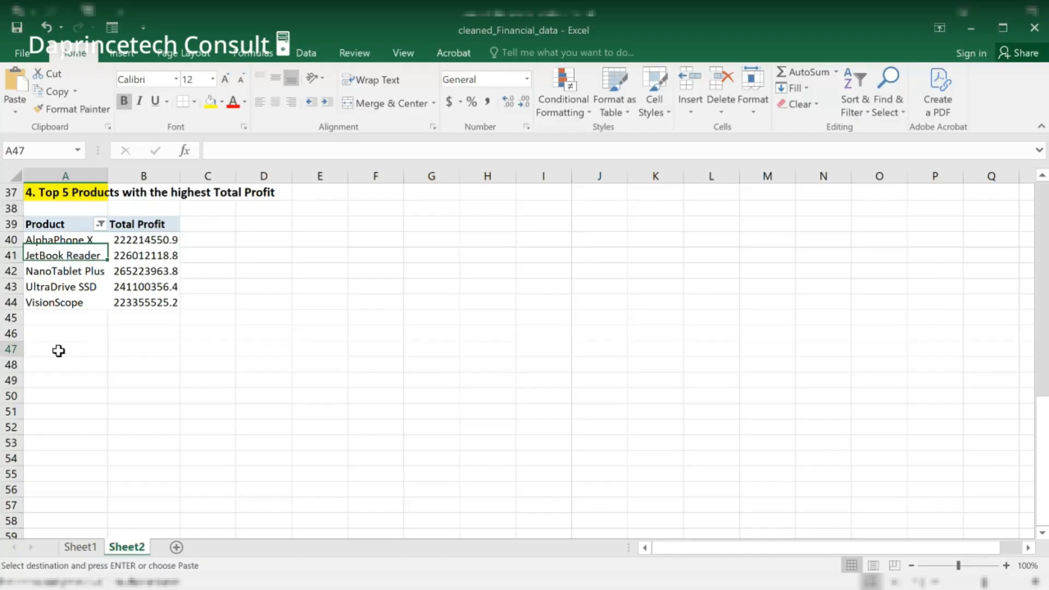
pyautogui.hotkey('ctrl', 'v')
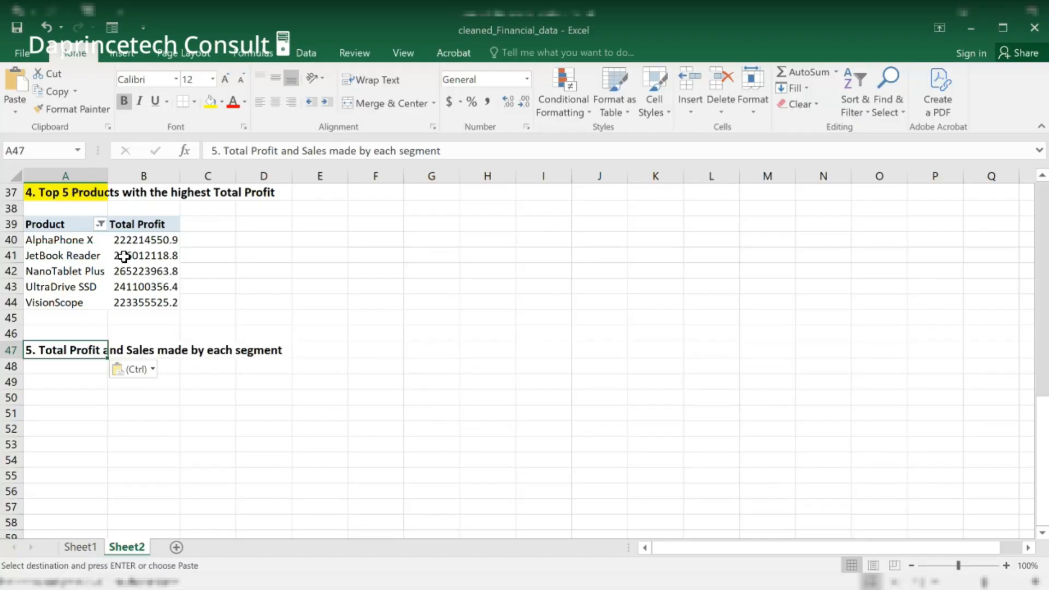
pyautogui.press('Return')
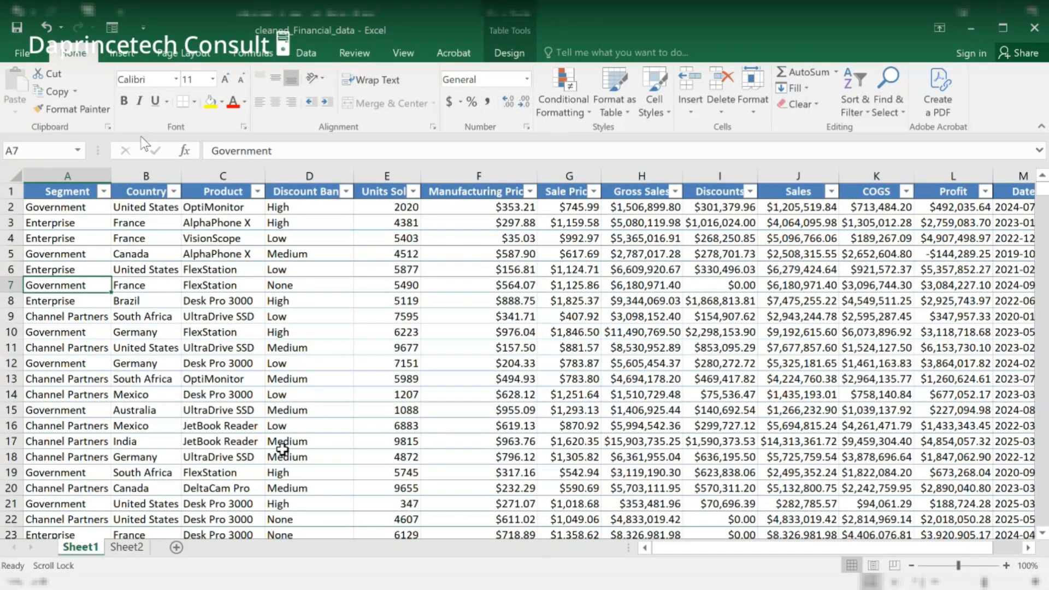
# Insert a PivotTable from the financial dataset at cell A49 of Sheet2 and set Segment as its rows
pyautogui.click(122, 53)
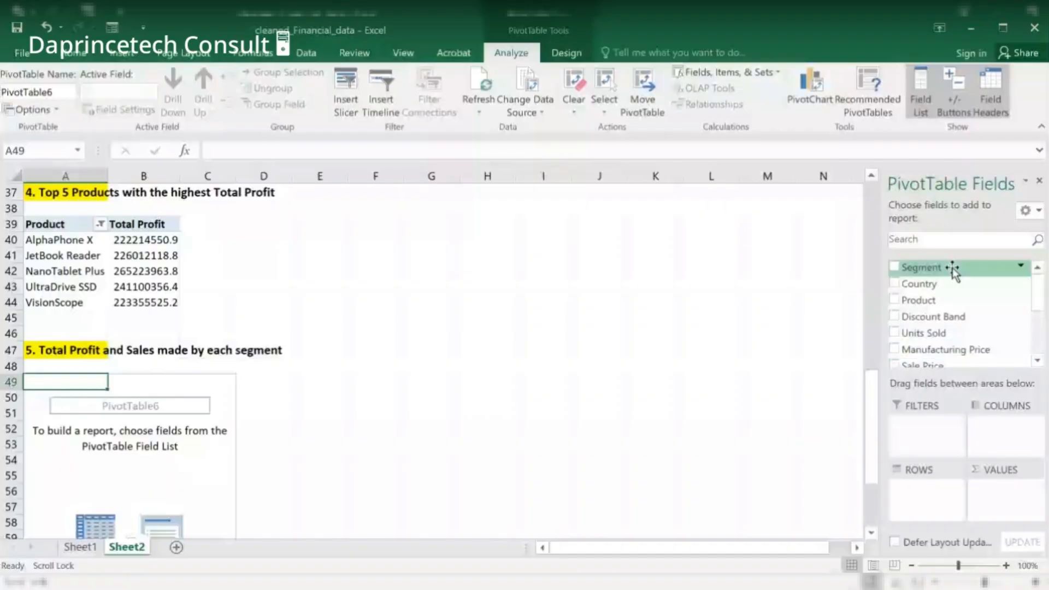
pyautogui.moveTo(953, 267); pyautogui.dragTo(936, 512)
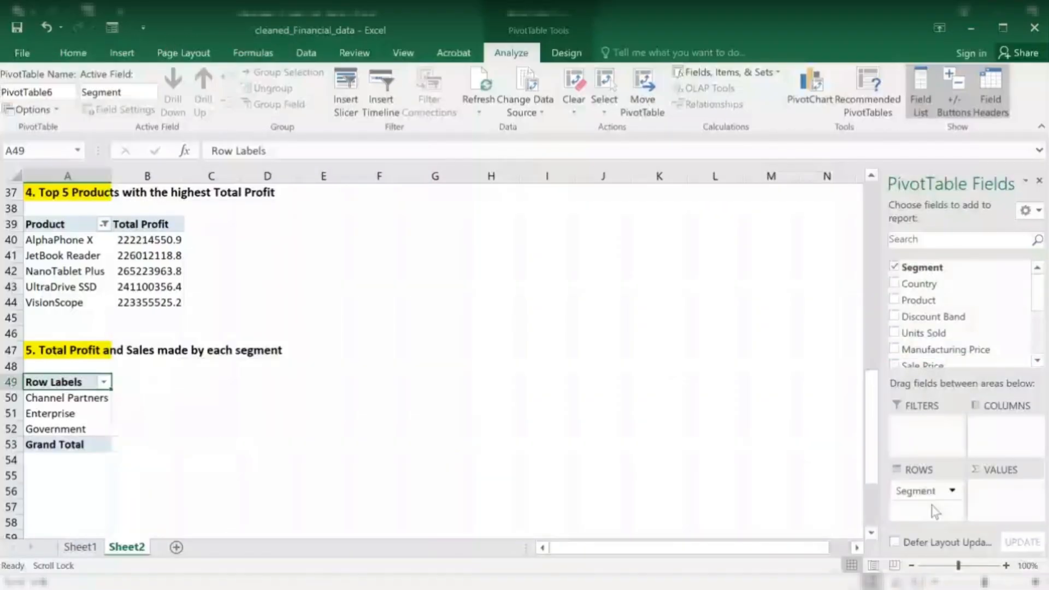
pyautogui.scroll(-3, 1028, 326)
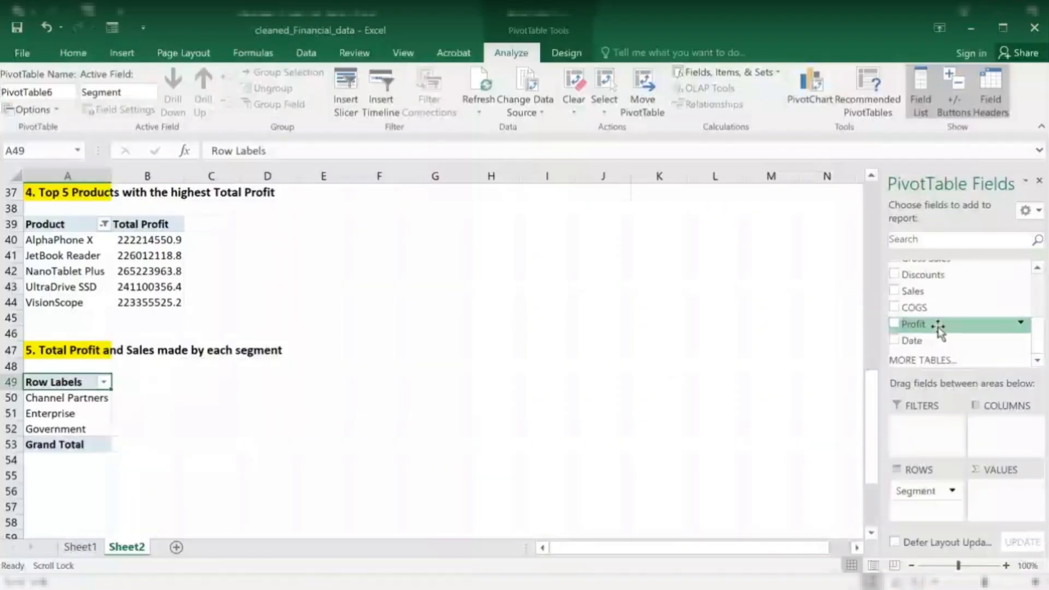
pyautogui.moveTo(938, 328); pyautogui.dragTo(949, 278)
# Reword the question 5 heading in A47 to "5. Total Profit and Avg. Sales made by each segment"
pyautogui.click(144, 349)
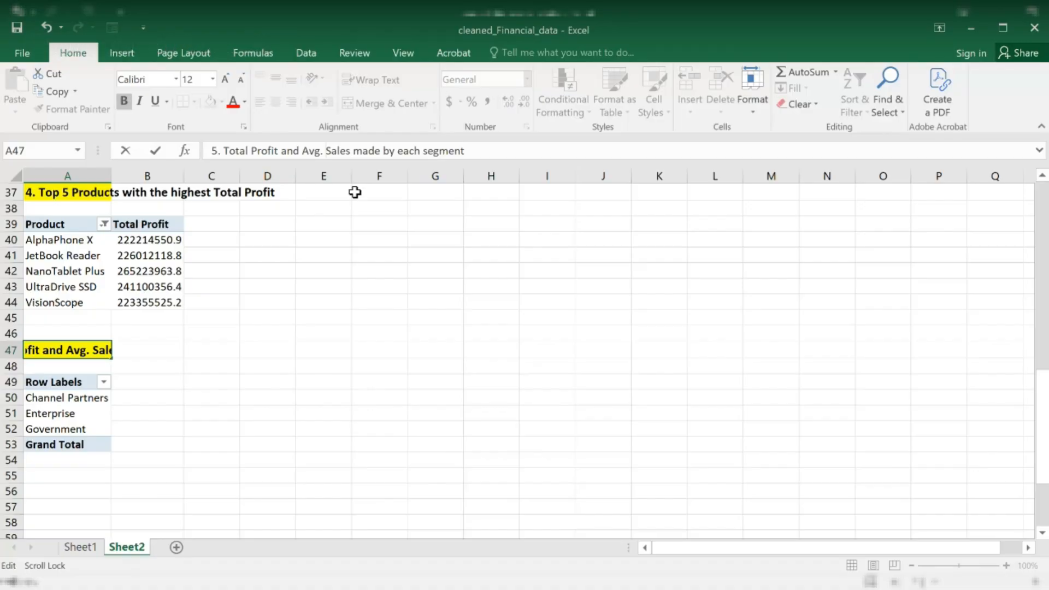
pyautogui.press('Return')
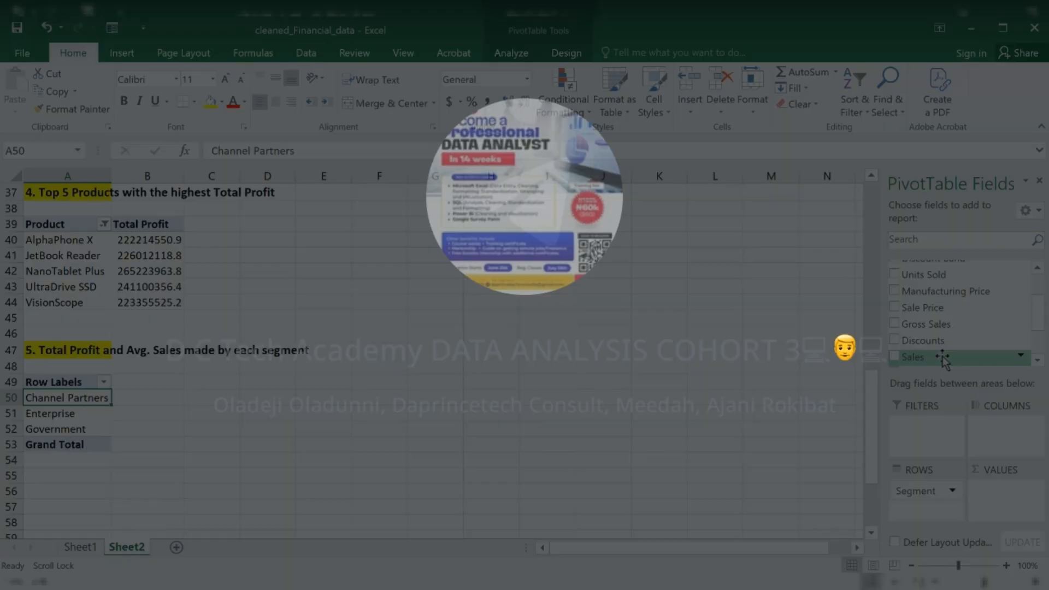
# Add Sales and Profit as values in the segment PivotTable, summarizing Sales by average and Profit by sum
pyautogui.click(894, 356)
pyautogui.scroll(-2, 929, 322)
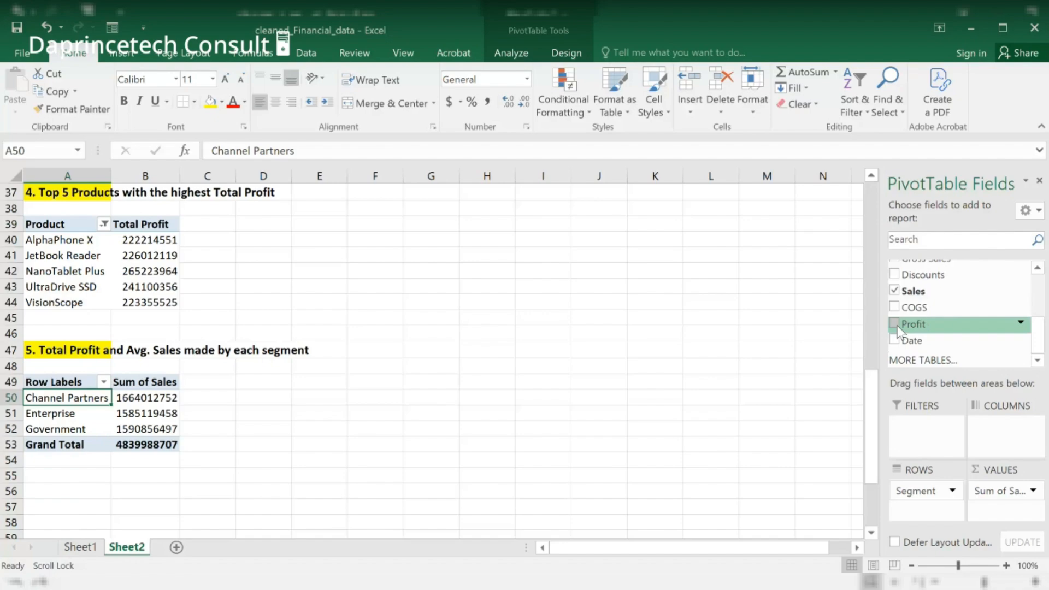
pyautogui.click(896, 326)
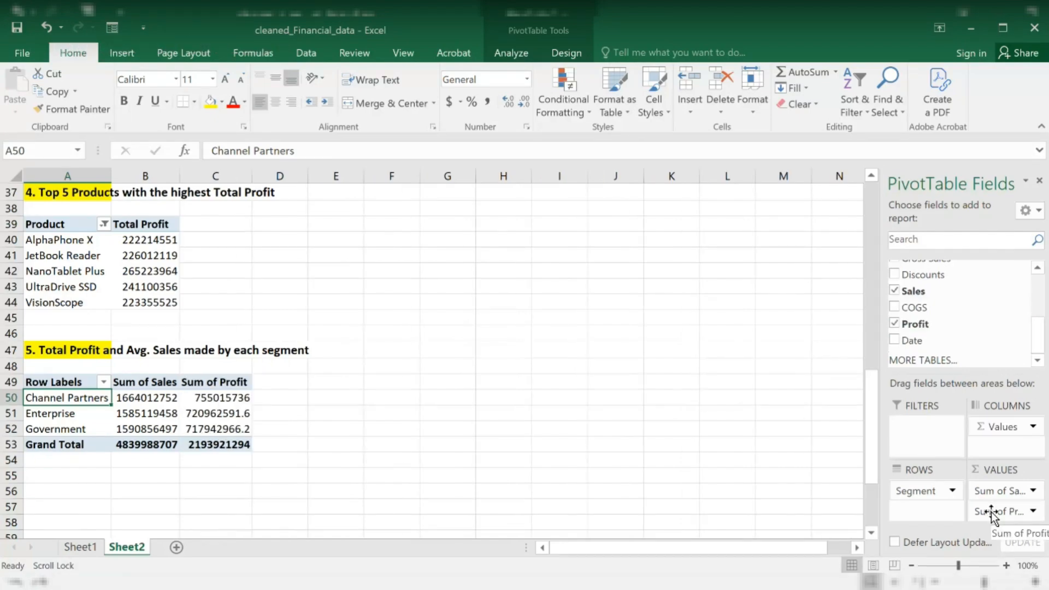
pyautogui.click(1033, 491)
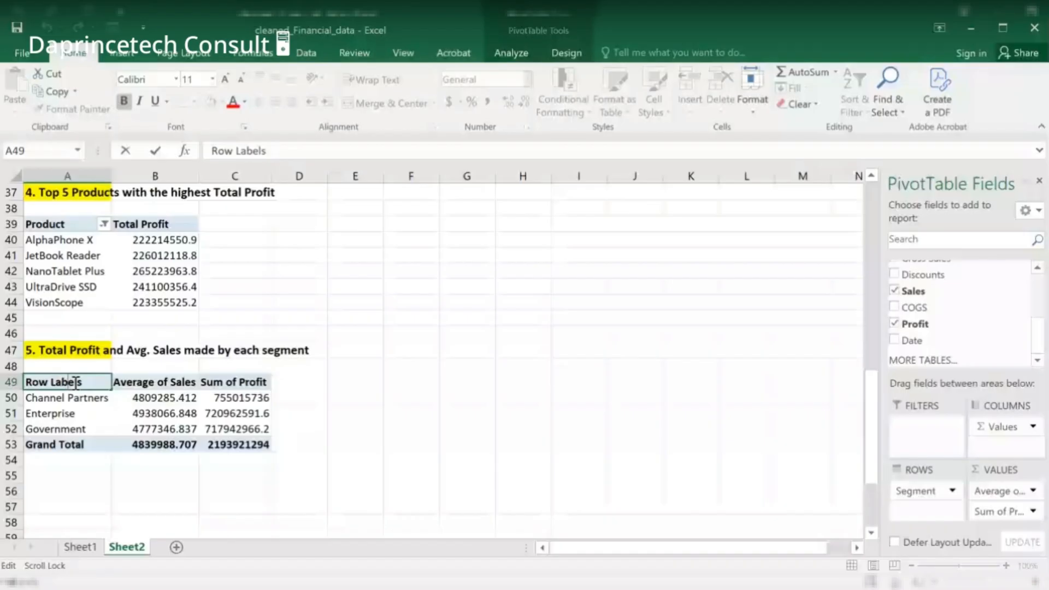
pyautogui.click(116, 398)
# Rename the row header of the question 5 PivotTable to "Segment"
pyautogui.doubleClick(86, 381)
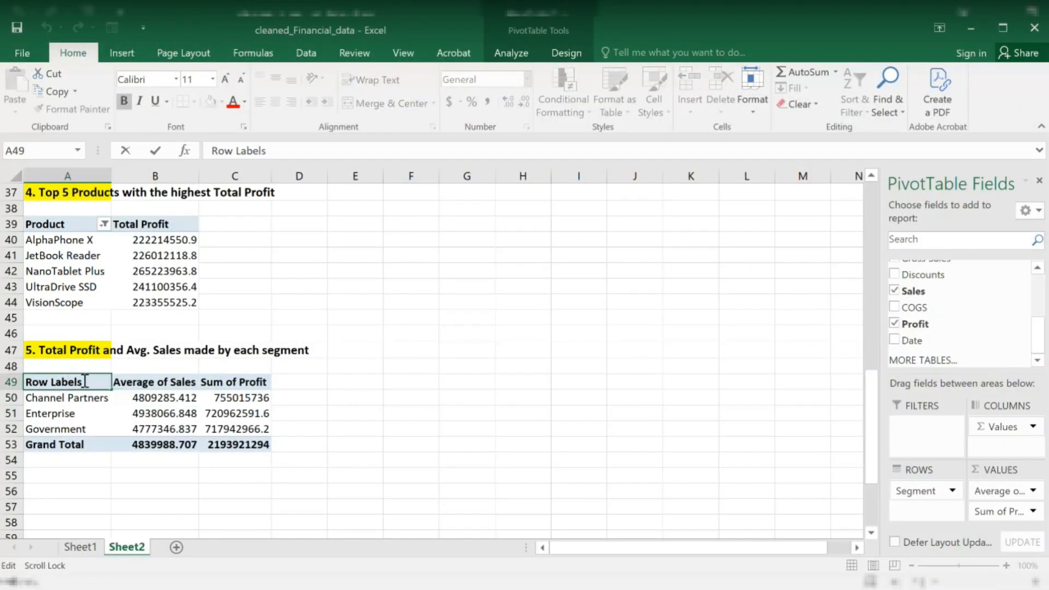
pyautogui.moveTo(87, 381); pyautogui.dragTo(2, 379)
pyautogui.write('Se')
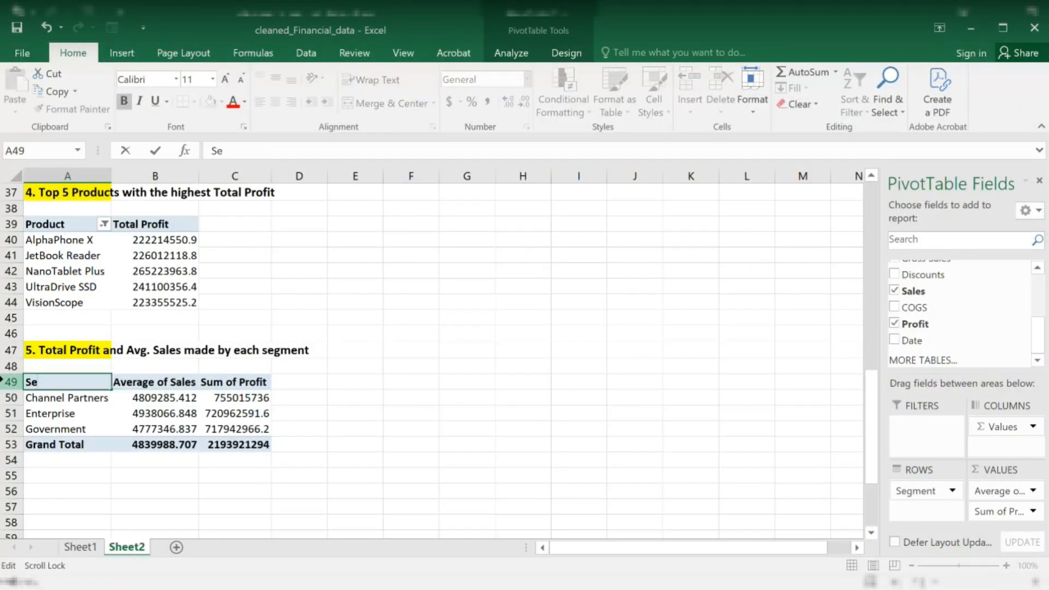
pyautogui.write('gment')
pyautogui.press('Return')
# Rename the value headers of the question 5 PivotTable to "Average Sales" and "Total Profit"
pyautogui.click(175, 382)
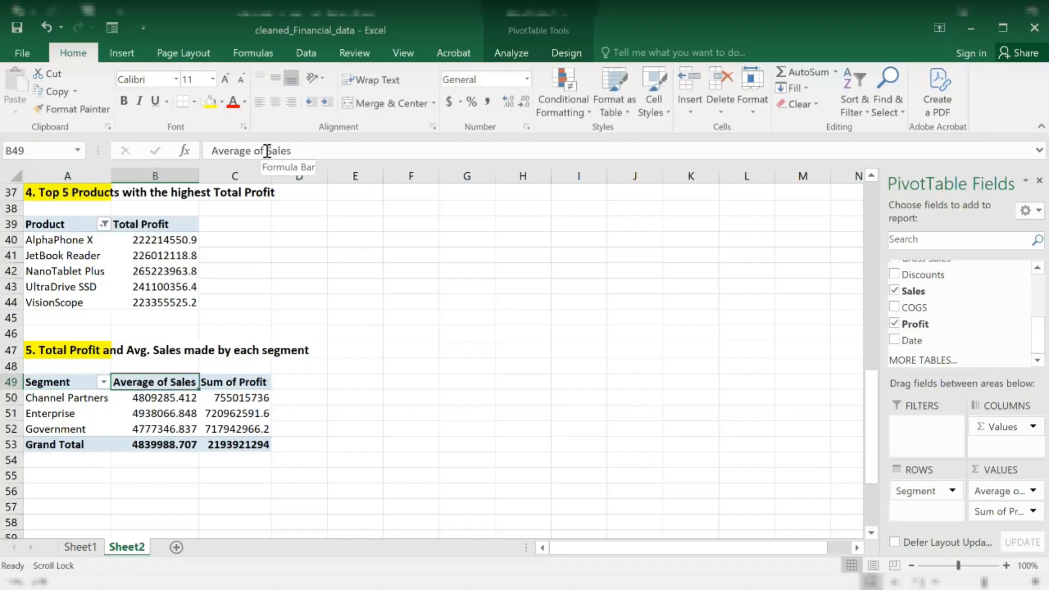
pyautogui.click(267, 151)
pyautogui.press('BackSpace')
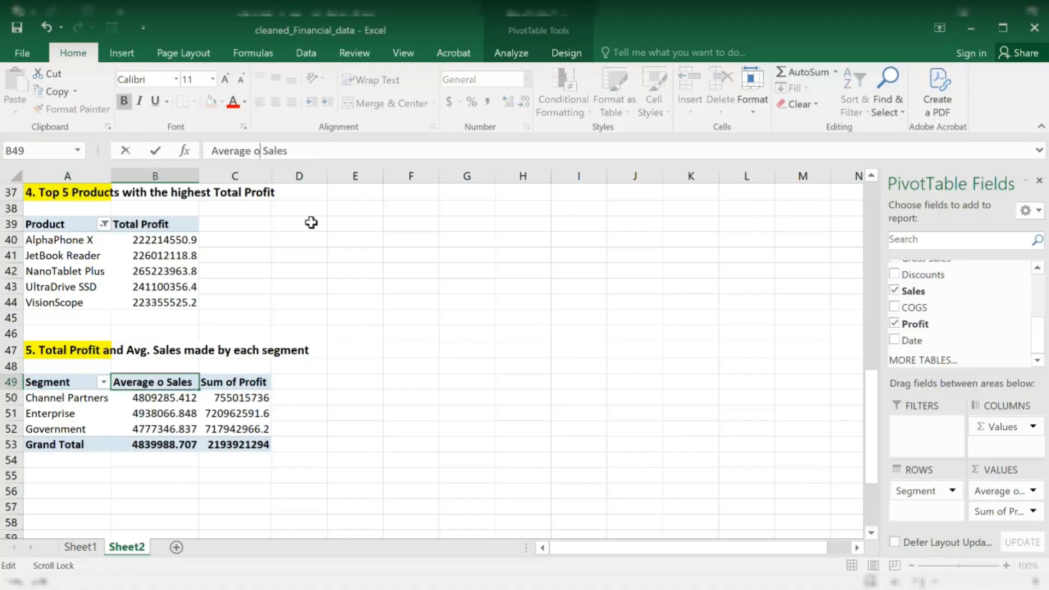
pyautogui.press('BackSpace')
pyautogui.press('BackSpace')
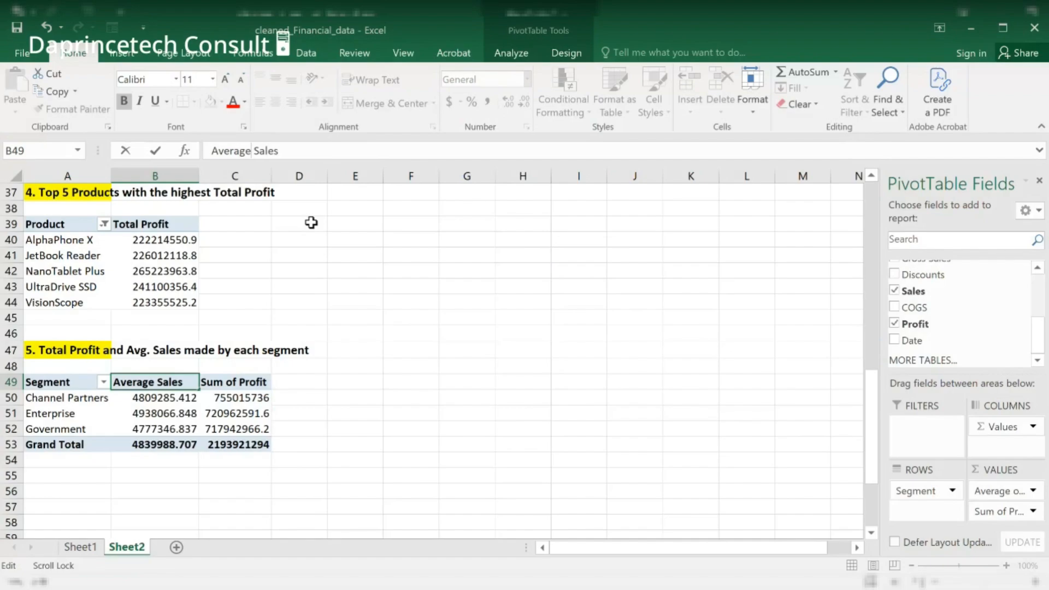
pyautogui.click(232, 382)
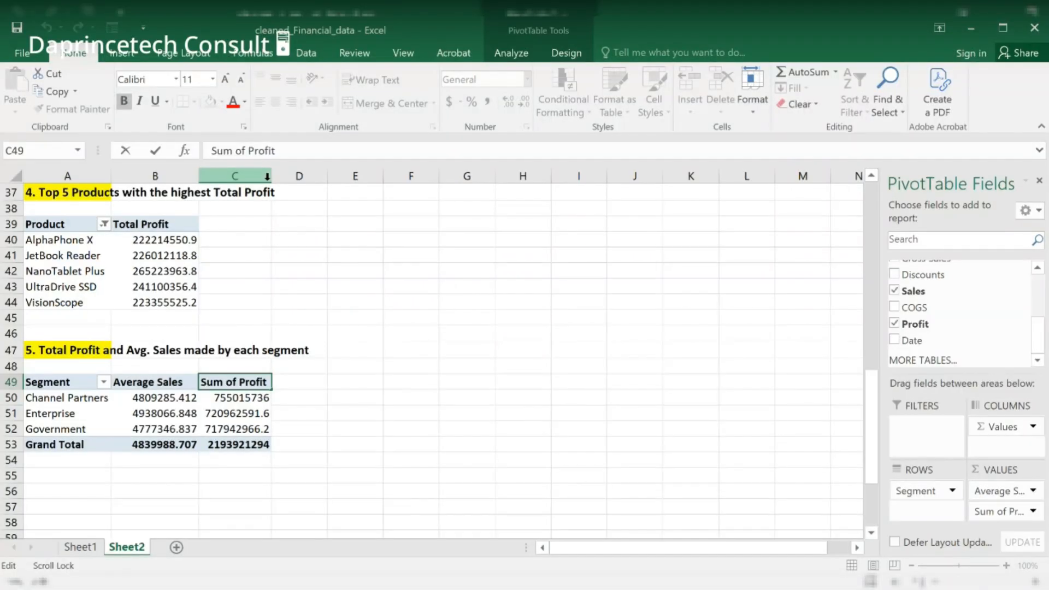
pyautogui.write('Total Sales')
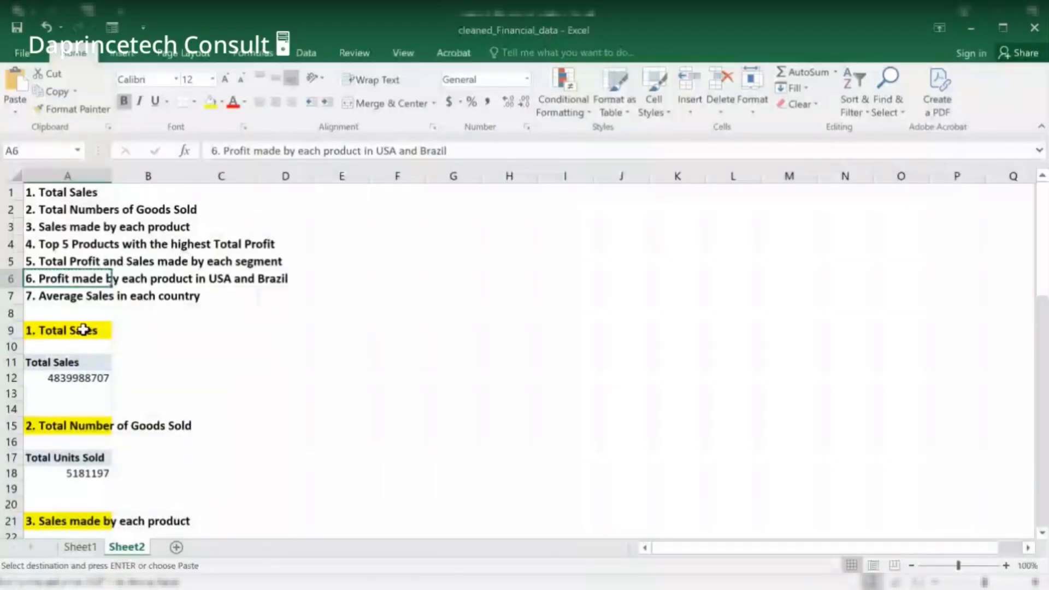
# Copy the question "6. Profit made by each product in USA and Brazil" into cell A55 and highlight it yellow
pyautogui.scroll(-8, 83, 331)
pyautogui.scroll(-4, 82, 333)
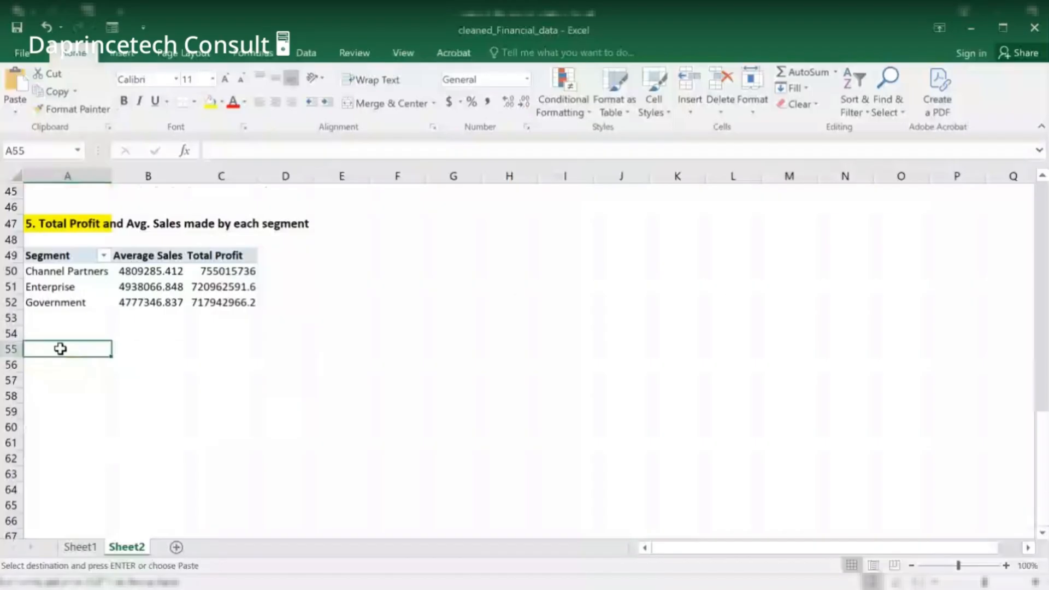
pyautogui.hotkey('ctrl', 'v')
pyautogui.press('Escape')
pyautogui.click(40, 385)
# Insert a PivotTable from the financial dataset at cell A57 of Sheet2 for question 6
pyautogui.click(65, 403)
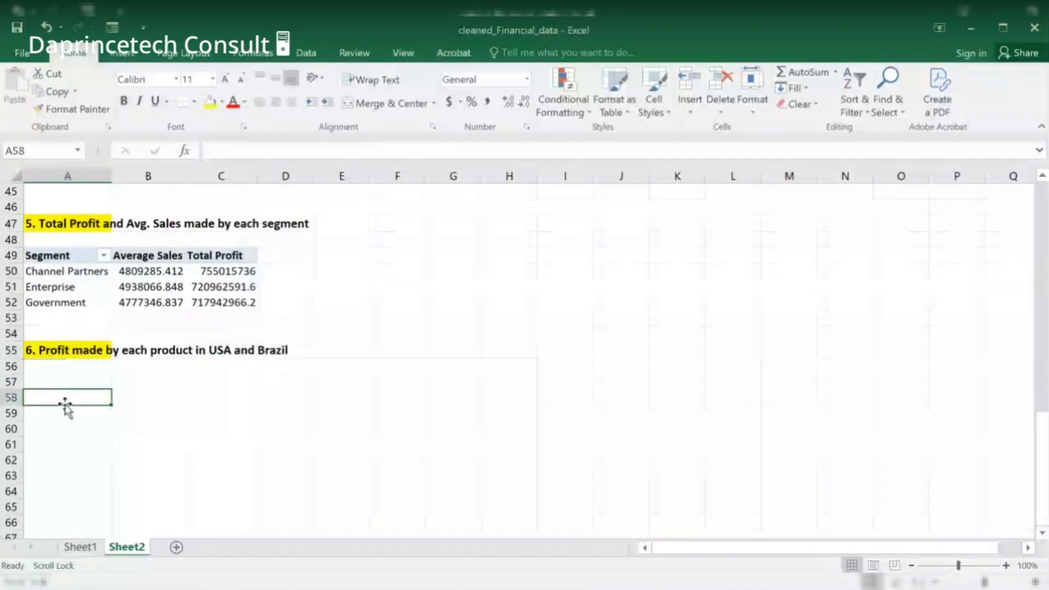
pyautogui.click(60, 382)
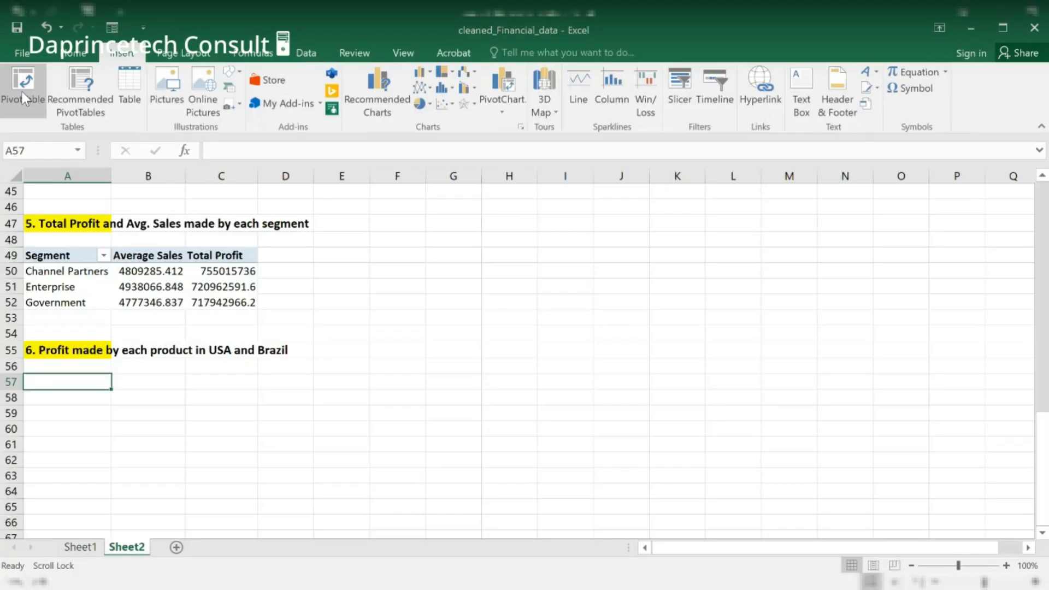
pyautogui.click(21, 92)
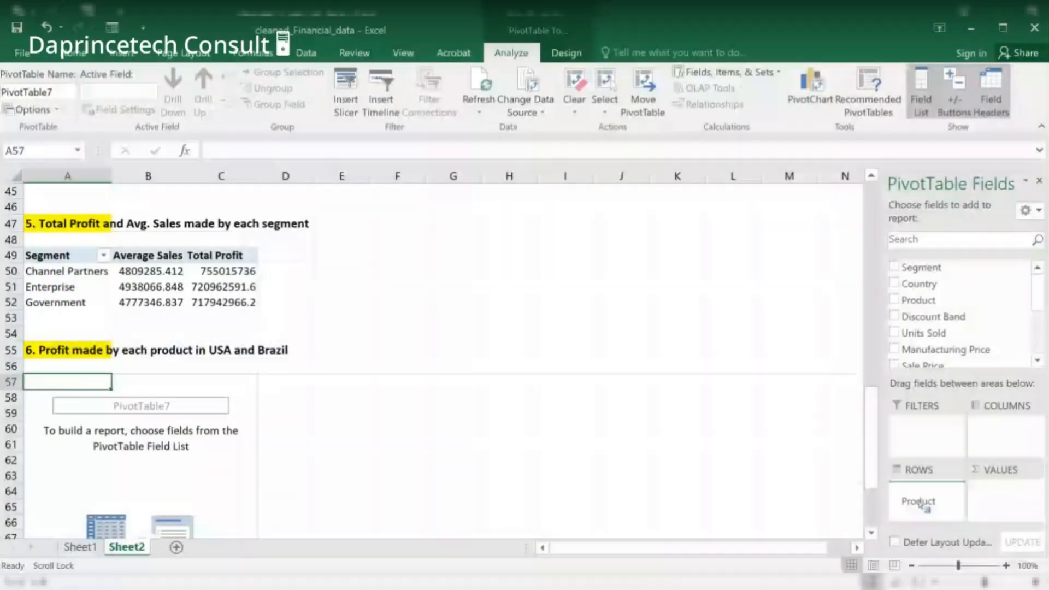
pyautogui.moveTo(920, 504); pyautogui.dragTo(922, 509)
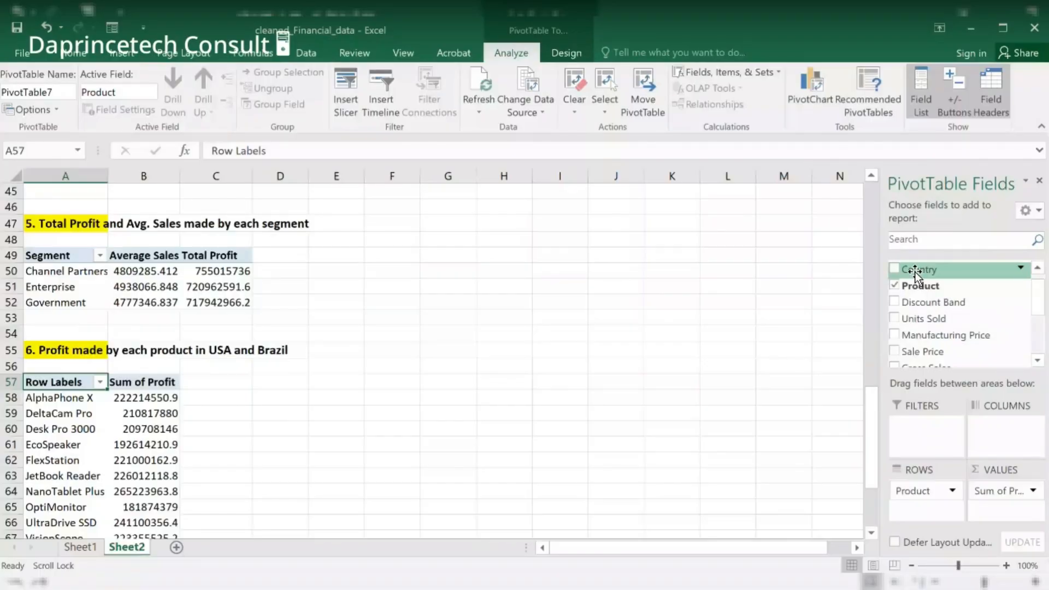
pyautogui.moveTo(916, 273); pyautogui.dragTo(922, 430)
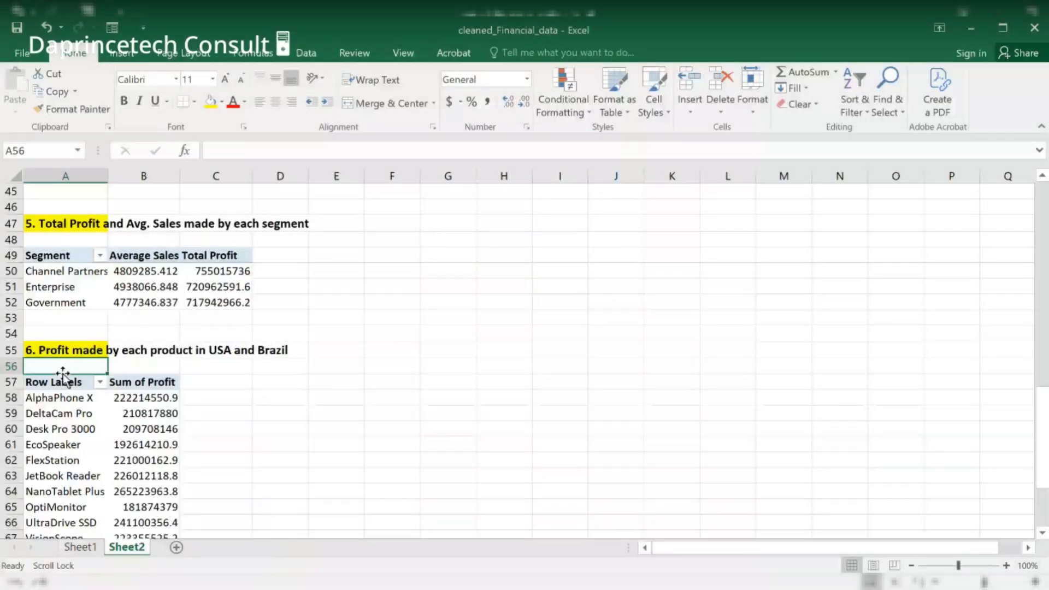
pyautogui.click(63, 378)
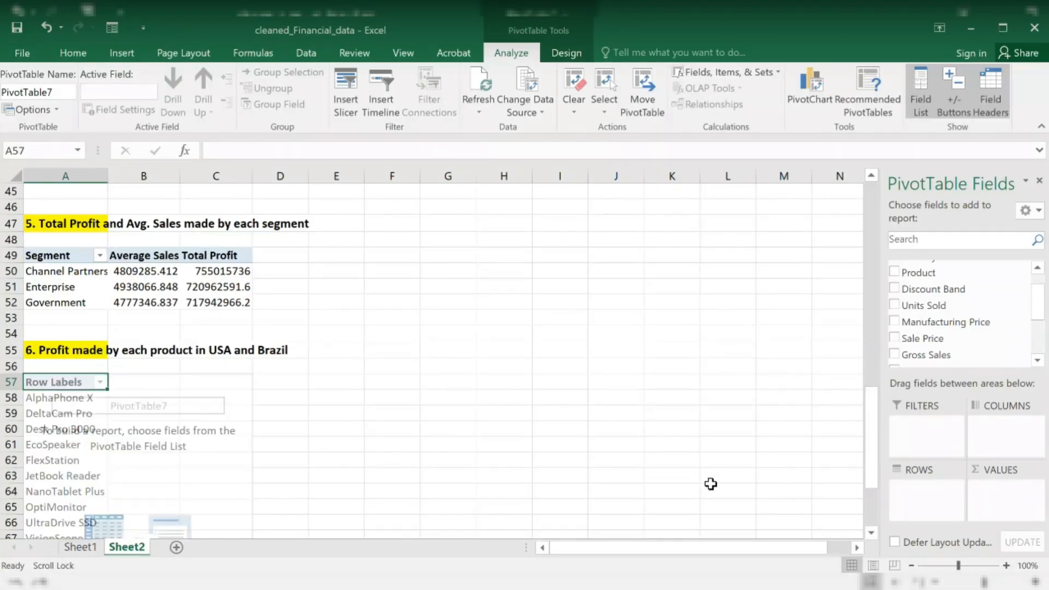
pyautogui.scroll(4, 268, 442)
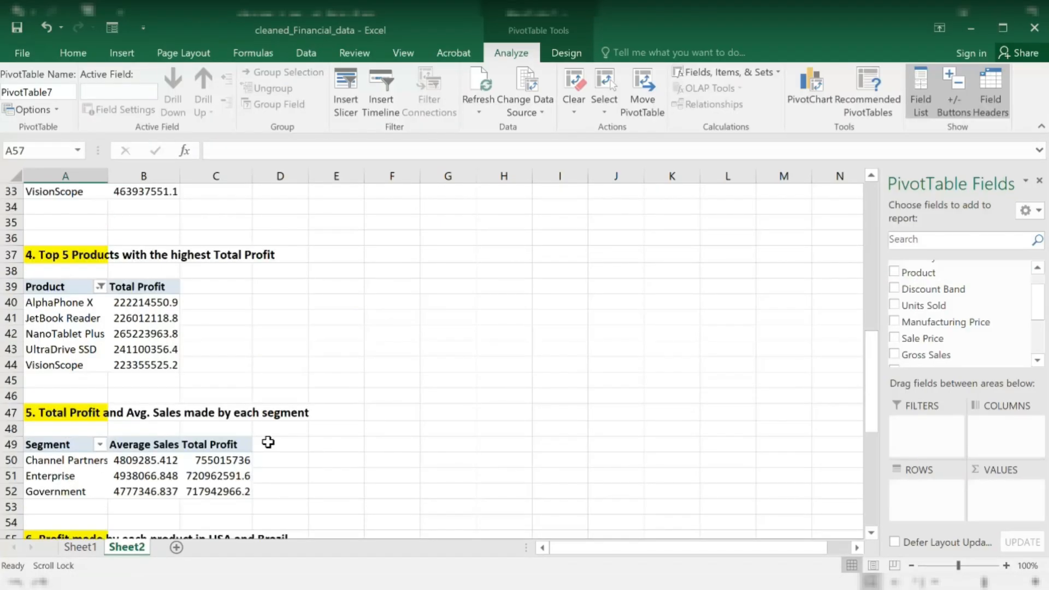
pyautogui.scroll(-4, 267, 442)
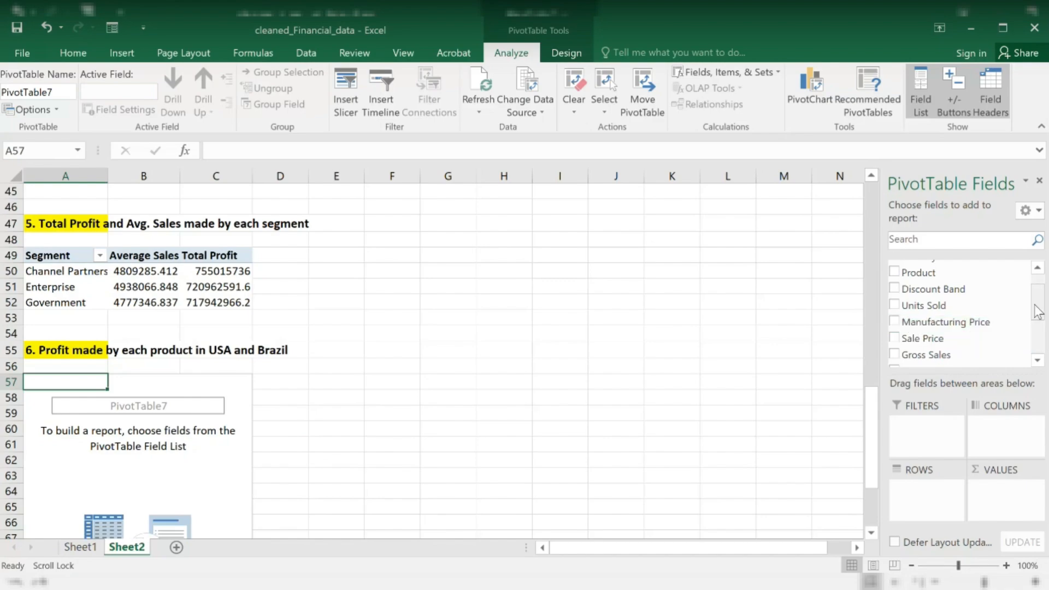
pyautogui.scroll(1, 1038, 311)
pyautogui.moveTo(919, 284); pyautogui.dragTo(939, 474)
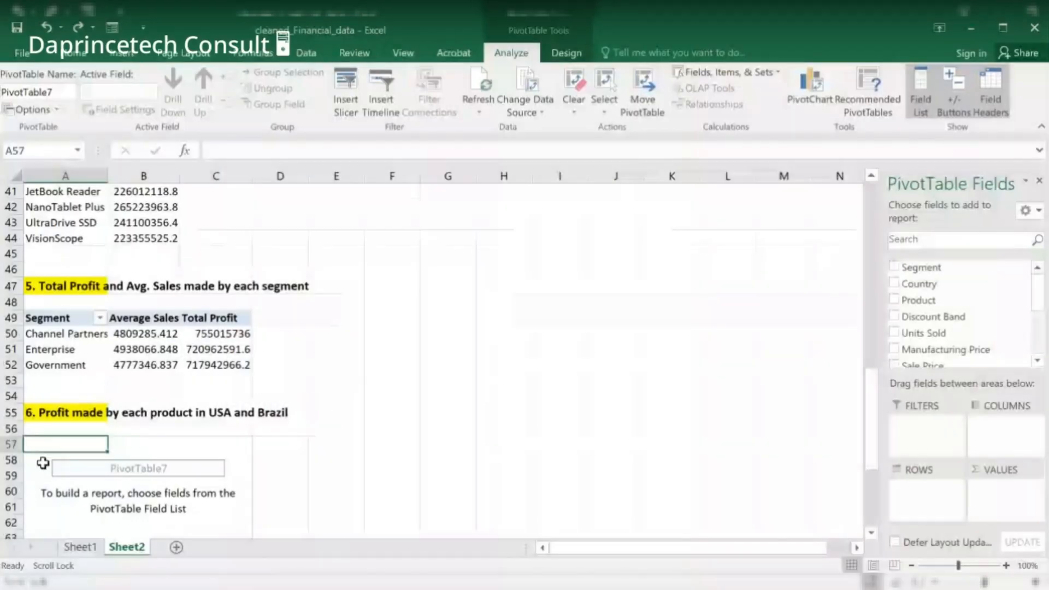
pyautogui.hotkey('ctrl', 'c')
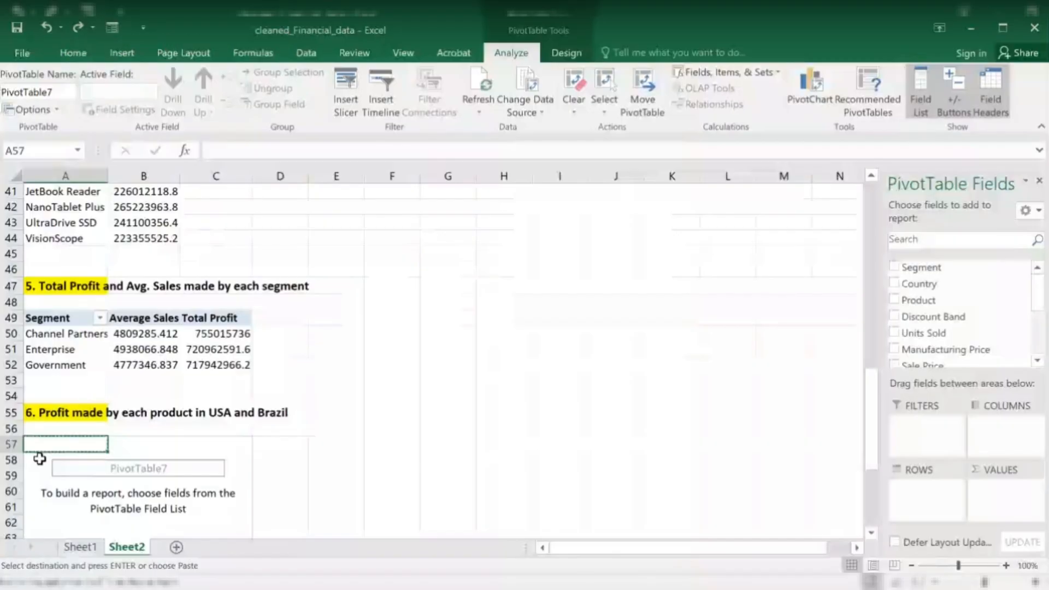
pyautogui.click(39, 459)
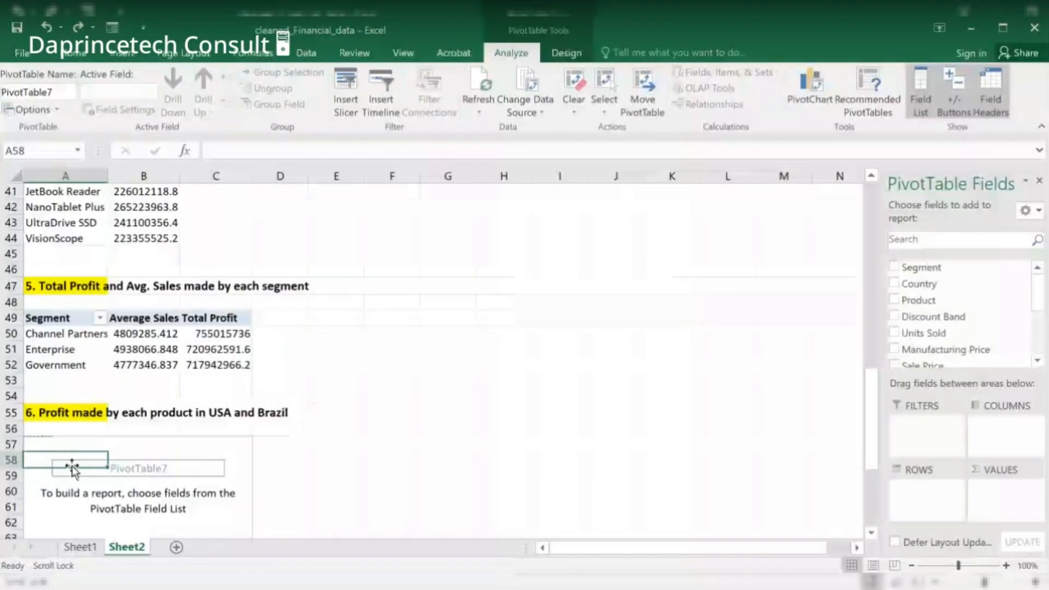
pyautogui.moveTo(73, 469); pyautogui.dragTo(313, 440)
pyautogui.click(60, 444)
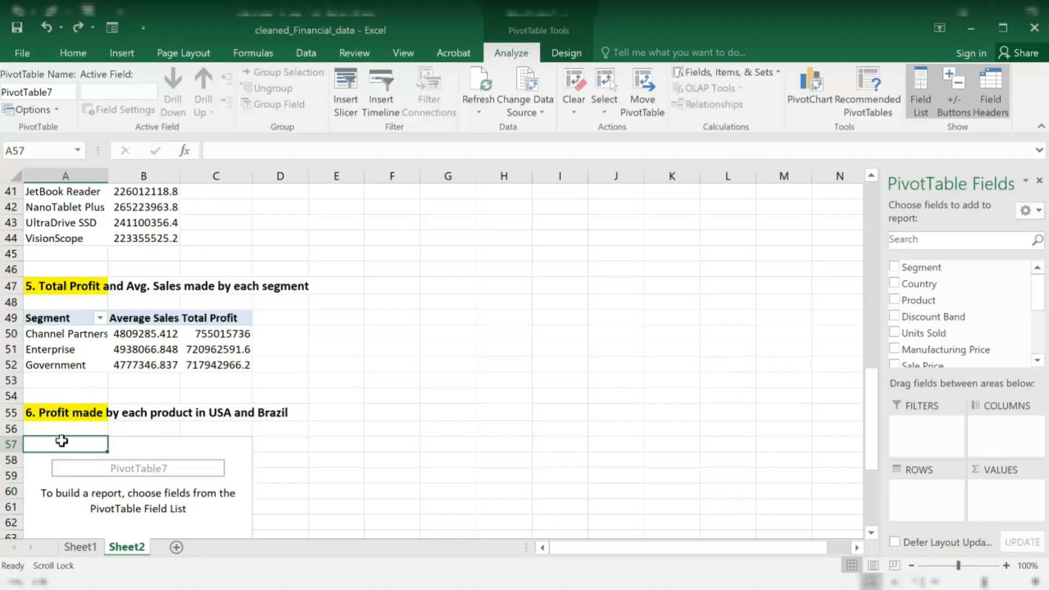
pyautogui.doubleClick(62, 441)
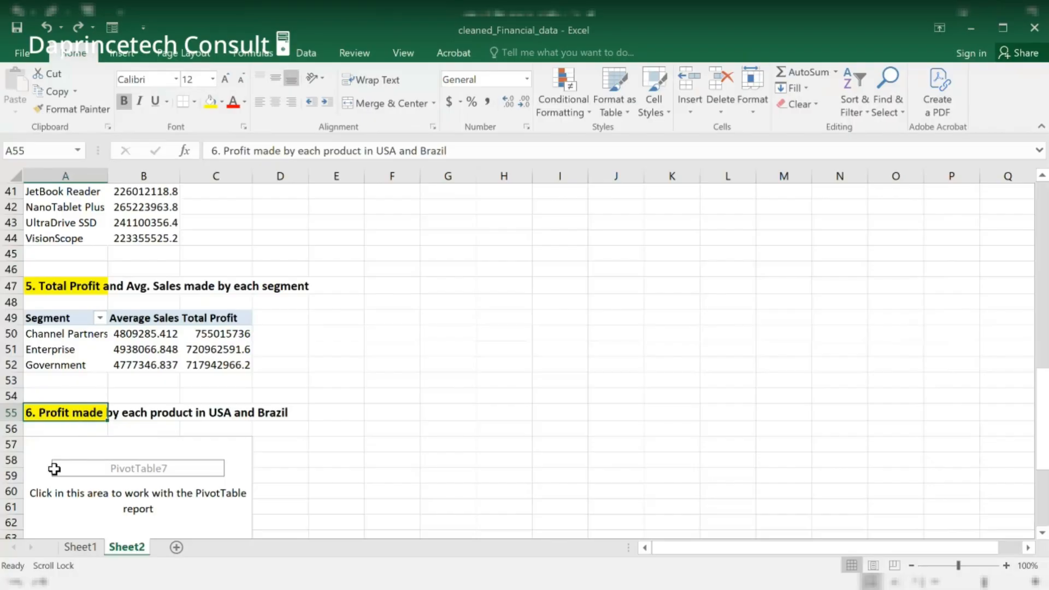
# Lay out the question 6 PivotTable with Country as filter, Product as rows and Profit as values
pyautogui.click(54, 471)
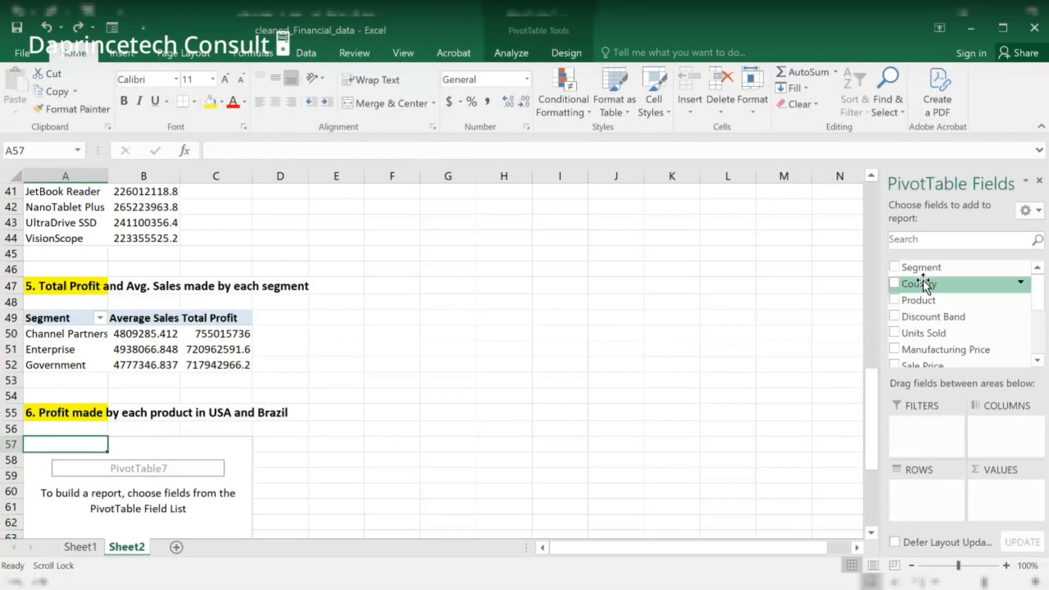
pyautogui.moveTo(923, 284); pyautogui.dragTo(929, 432)
pyautogui.moveTo(929, 434); pyautogui.dragTo(931, 437)
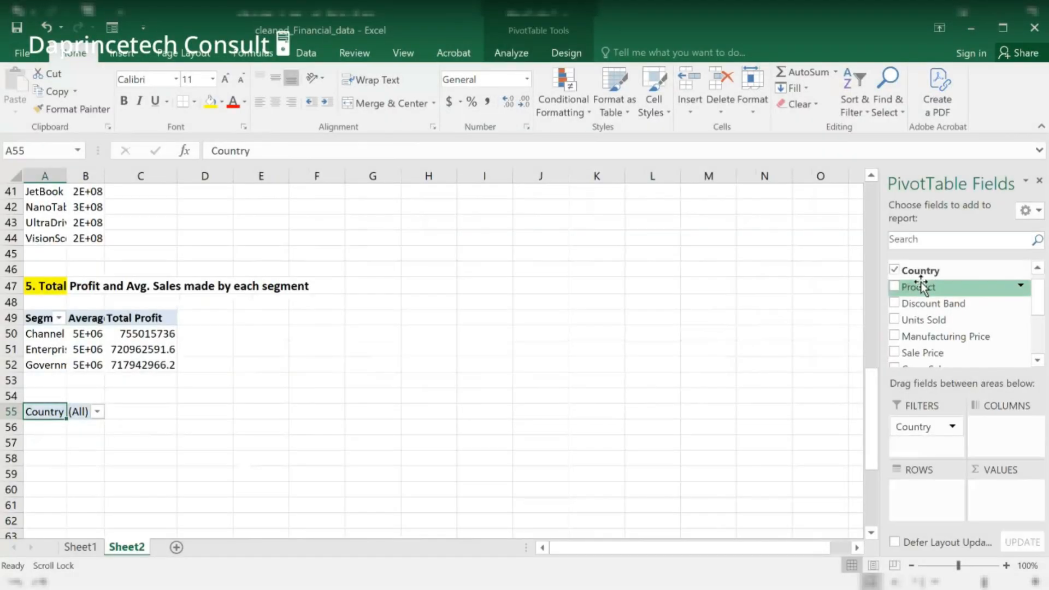
pyautogui.moveTo(920, 281); pyautogui.dragTo(935, 500)
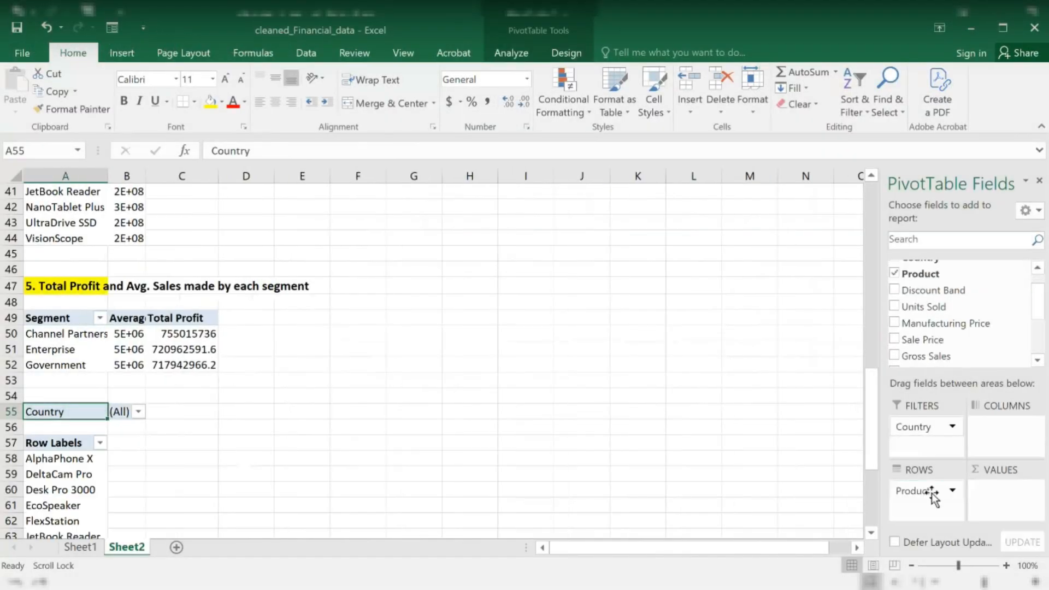
pyautogui.moveTo(1039, 302); pyautogui.dragTo(1041, 333)
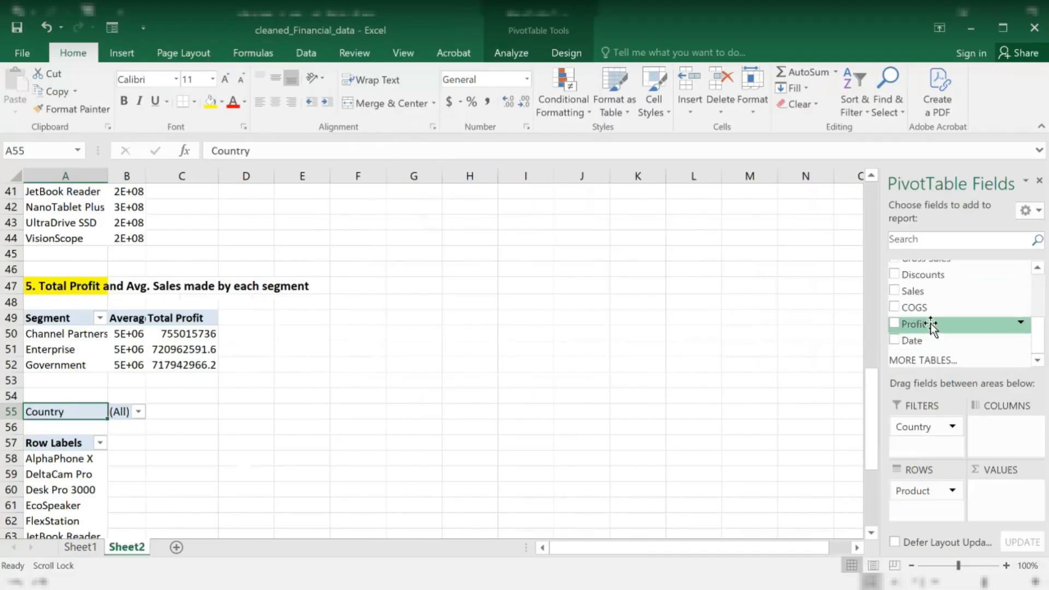
pyautogui.moveTo(931, 327); pyautogui.dragTo(1024, 494)
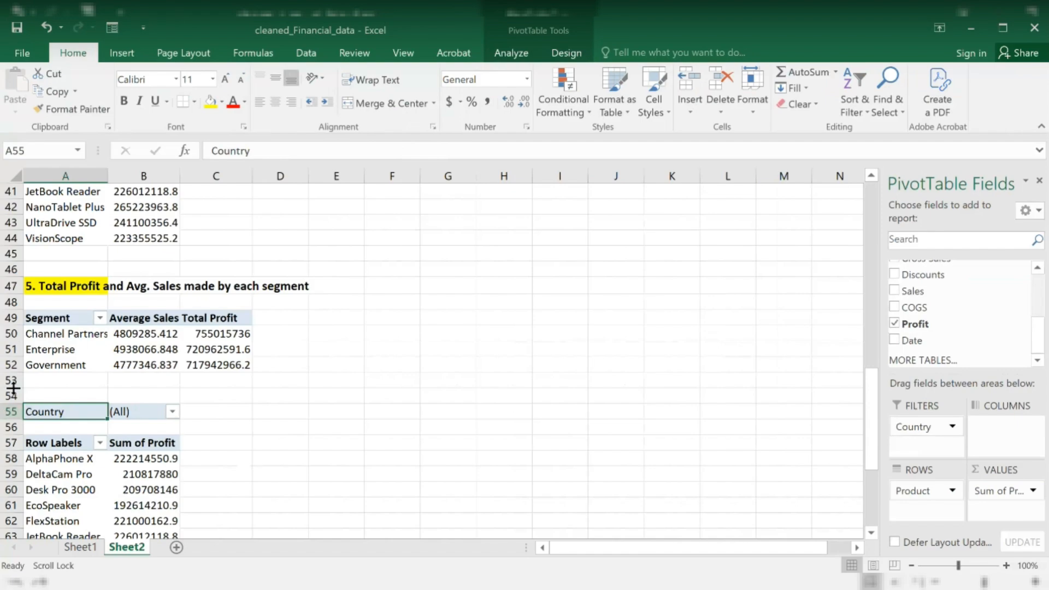
# Insert a row above the question 6 PivotTable, paste "6. Profit made by each product in USA and Brazil" into A55 and highlight it yellow
pyautogui.click(10, 394)
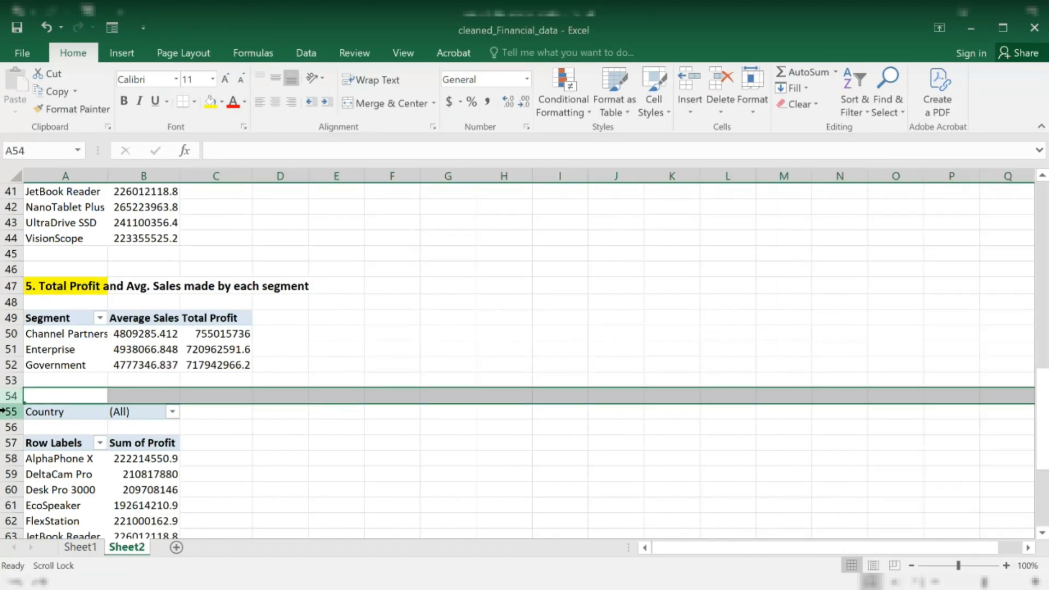
pyautogui.click(5, 412)
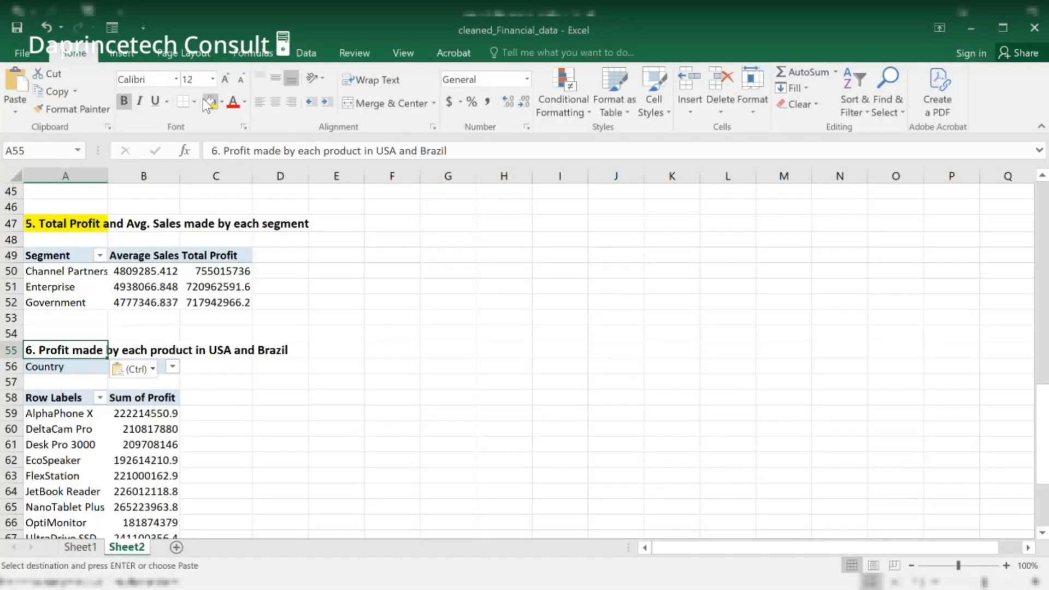
pyautogui.click(204, 99)
pyautogui.click(183, 382)
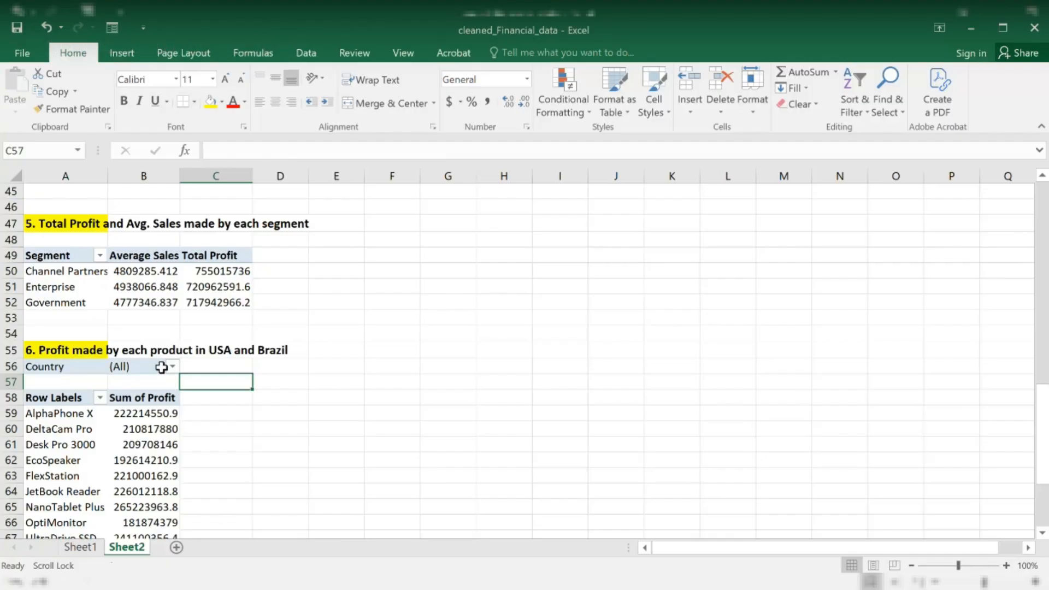
# Filter the Country field of the question 6 PivotTable to Brazil and United States using multiple item selection
pyautogui.click(98, 368)
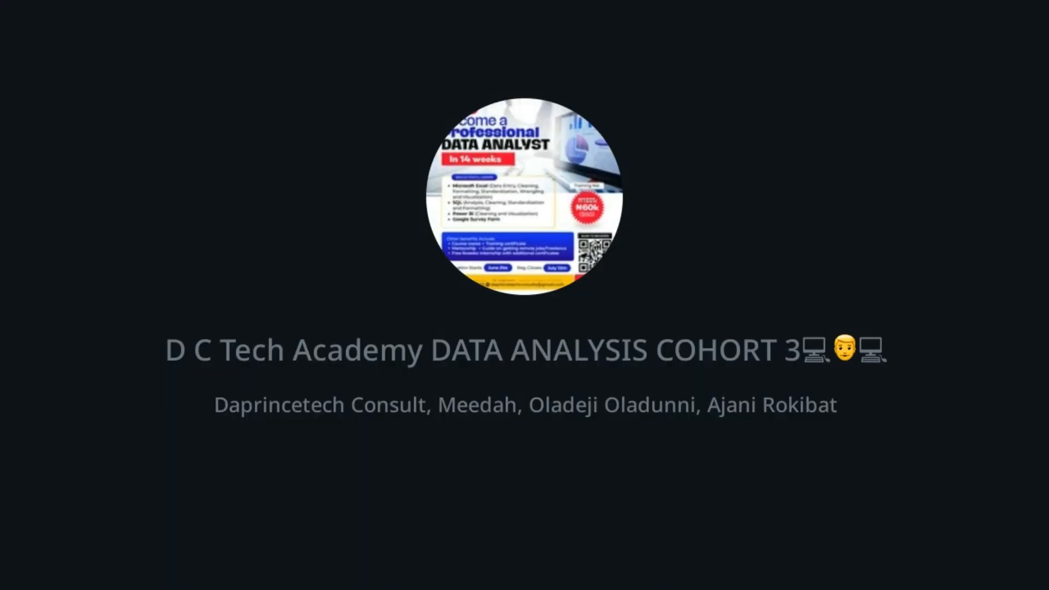
pyautogui.click(172, 366)
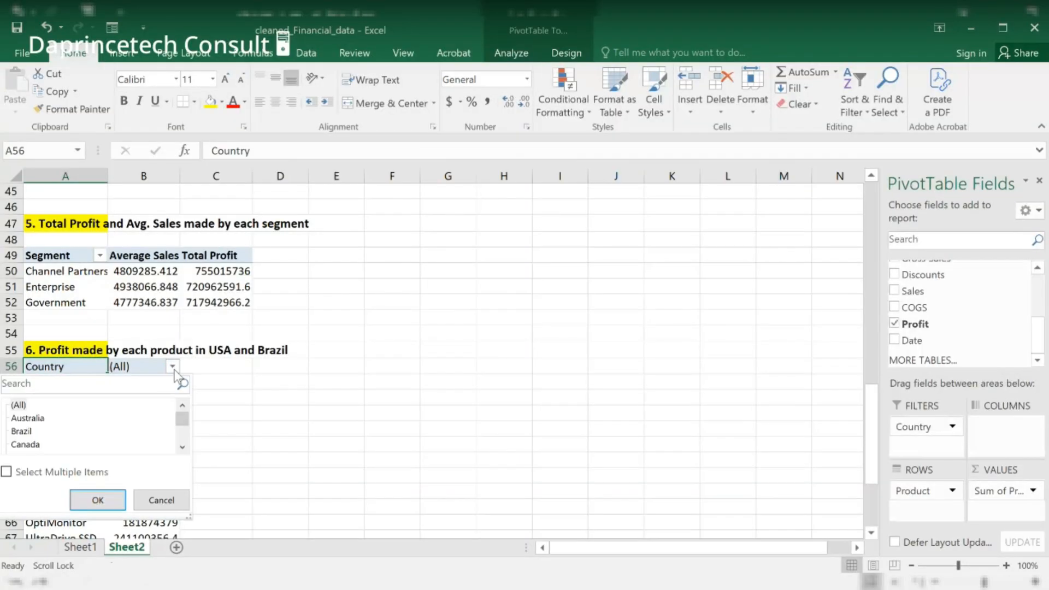
pyautogui.click(7, 472)
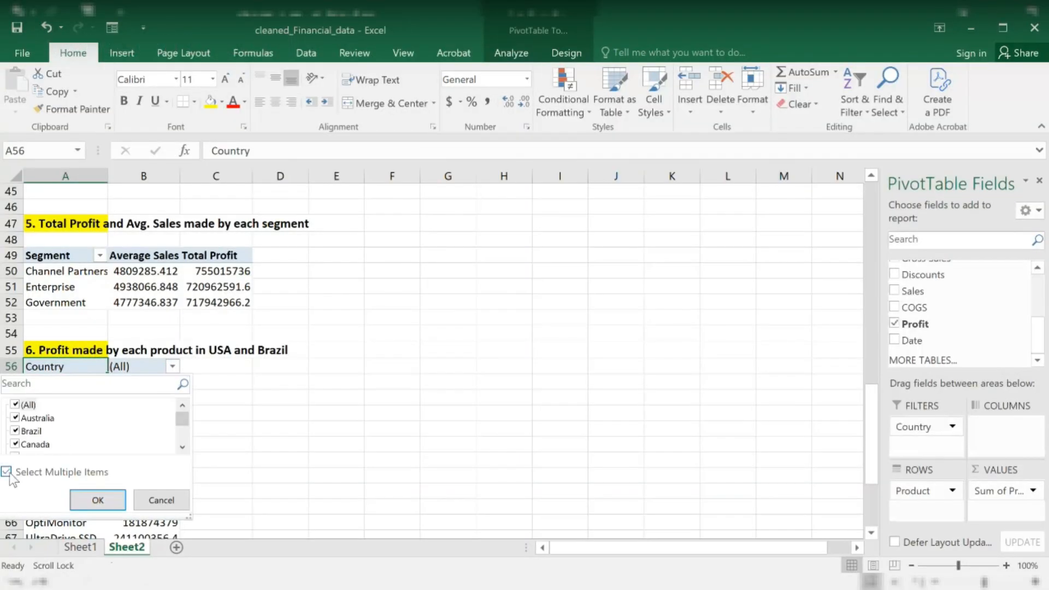
pyautogui.click(15, 405)
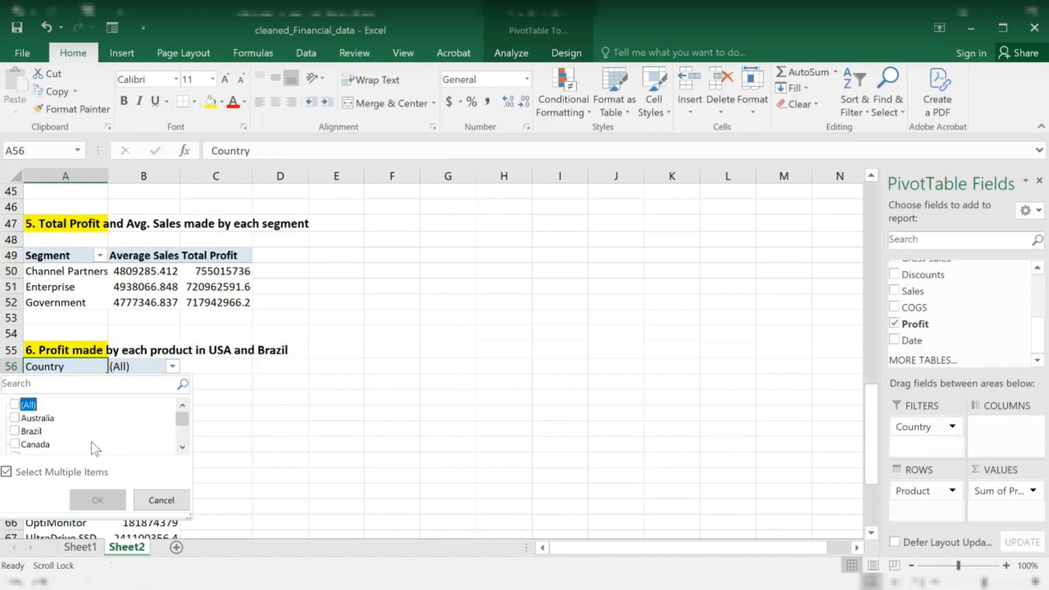
pyautogui.click(16, 431)
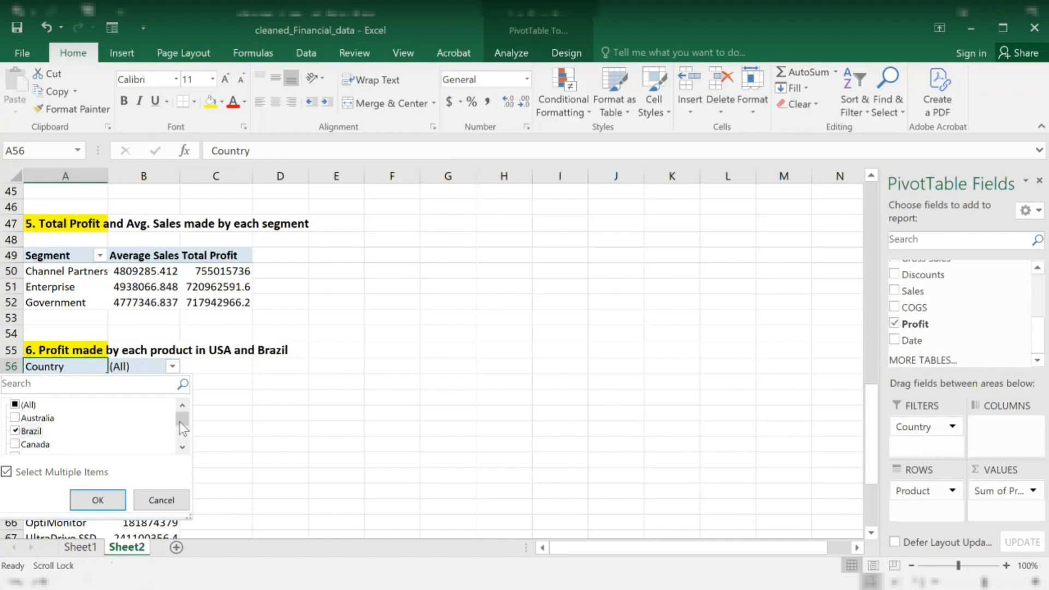
pyautogui.moveTo(179, 422); pyautogui.dragTo(182, 441)
pyautogui.click(15, 444)
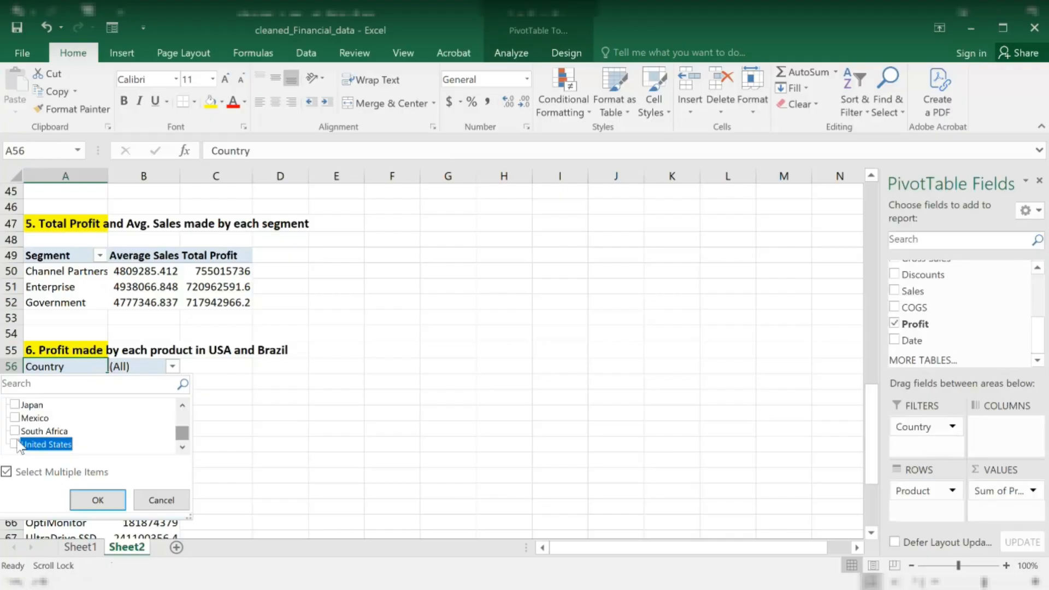
pyautogui.click(98, 501)
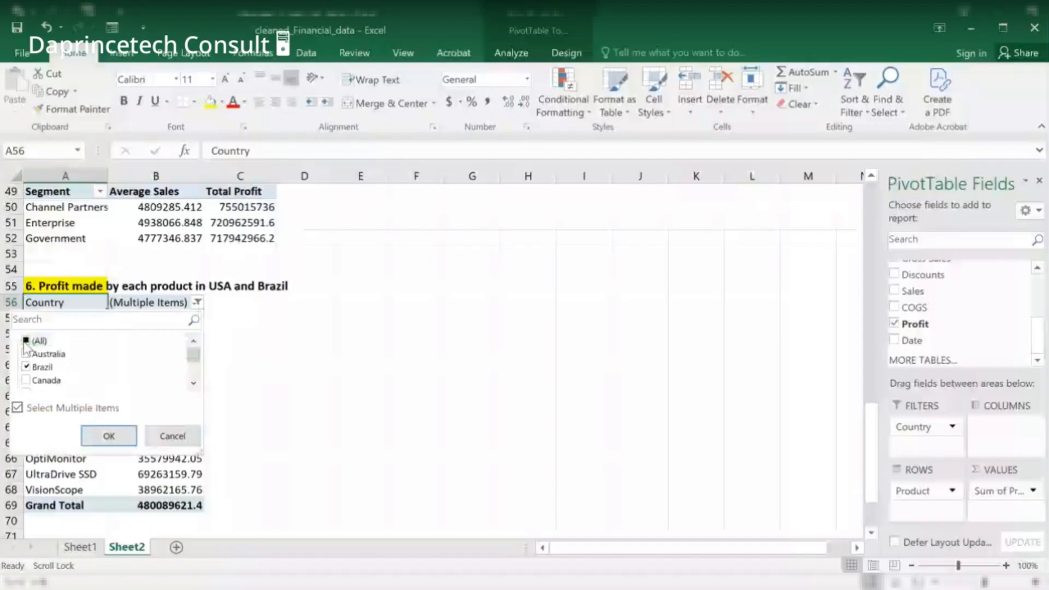
# Switch the question 6 PivotTable's Country filter to Brazil alone and back to Brazil plus United States
pyautogui.click(26, 341)
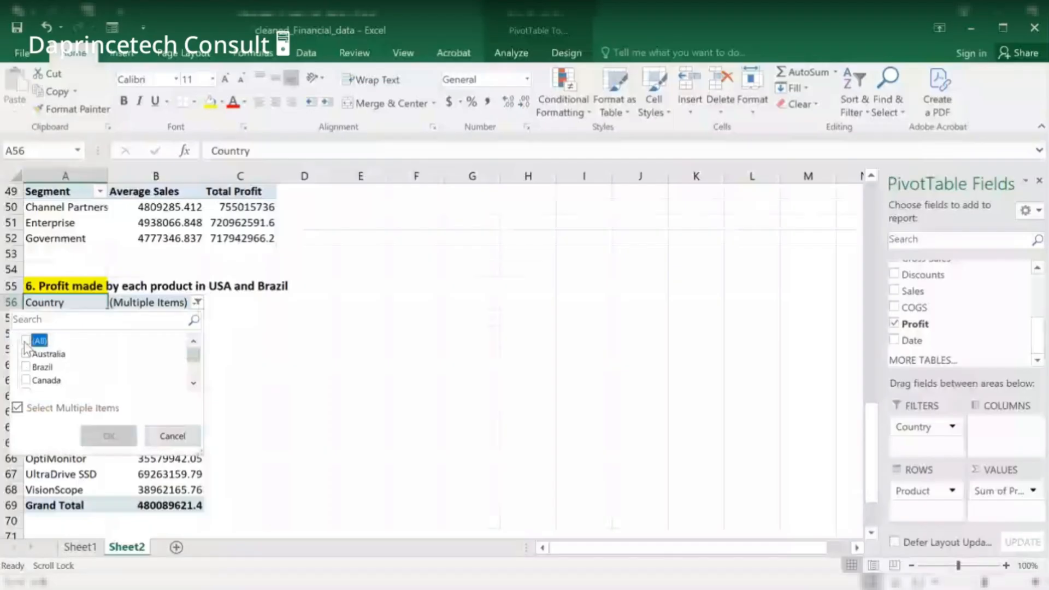
pyautogui.click(26, 368)
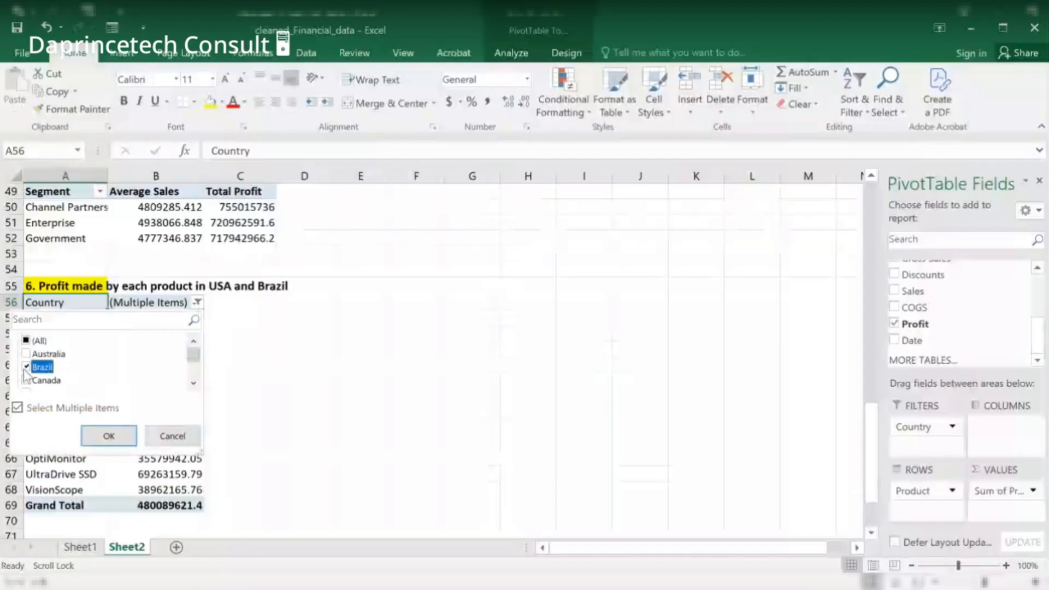
pyautogui.click(110, 436)
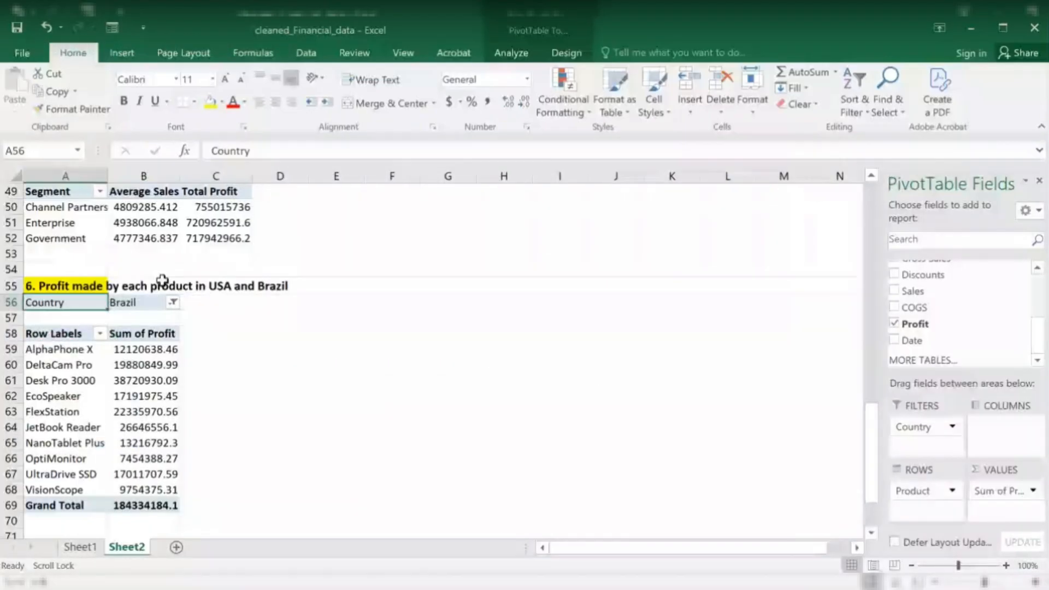
pyautogui.click(172, 303)
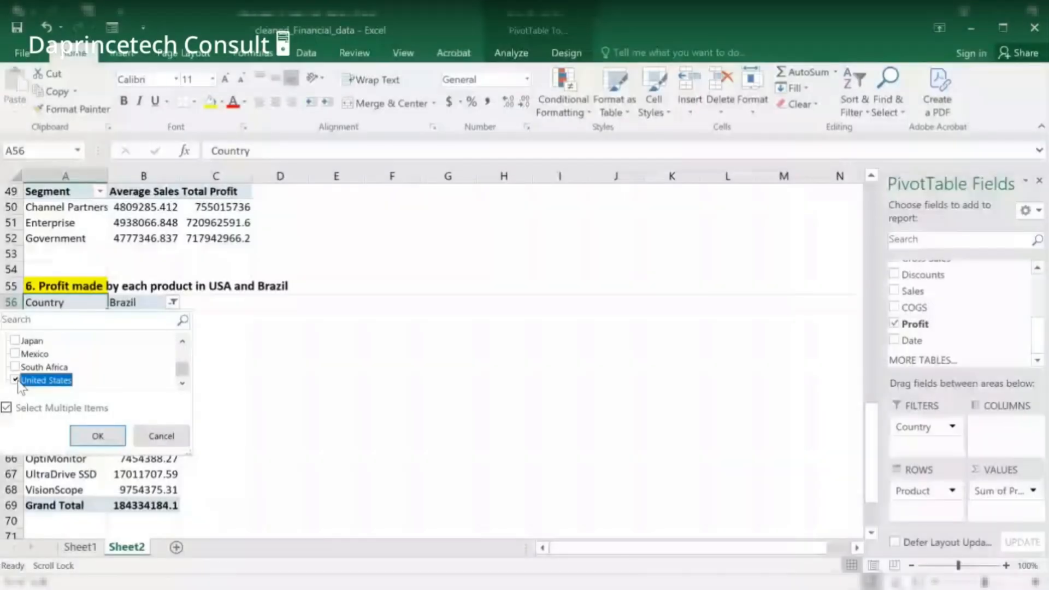
pyautogui.click(97, 436)
# Clear the "Row Labels" header text in cell A58 of the question 6 PivotTable
pyautogui.click(61, 350)
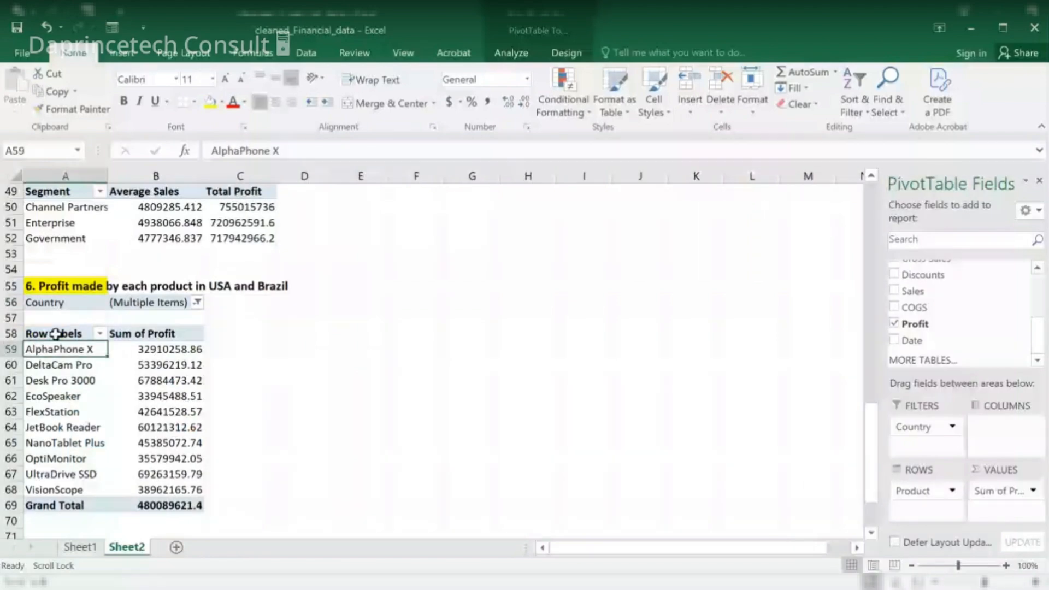
pyautogui.click(56, 334)
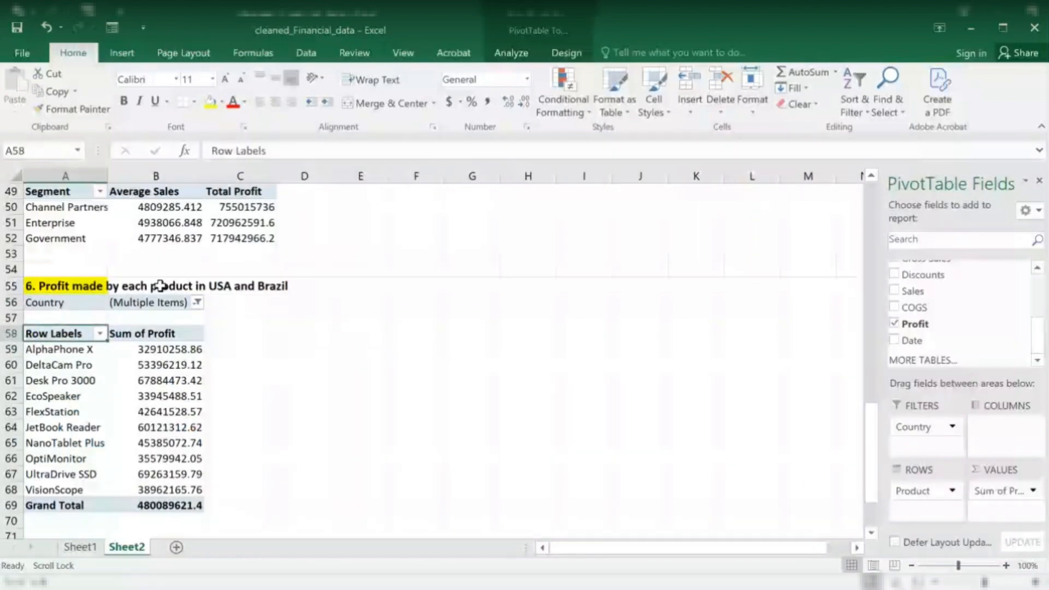
pyautogui.moveTo(266, 151); pyautogui.dragTo(213, 155)
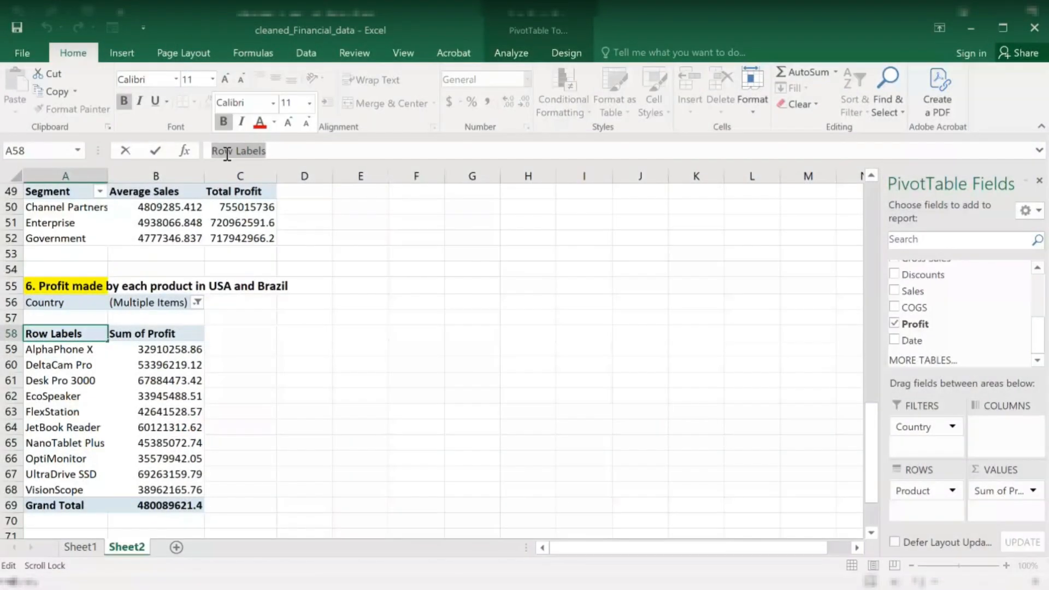
pyautogui.press('BackSpace')
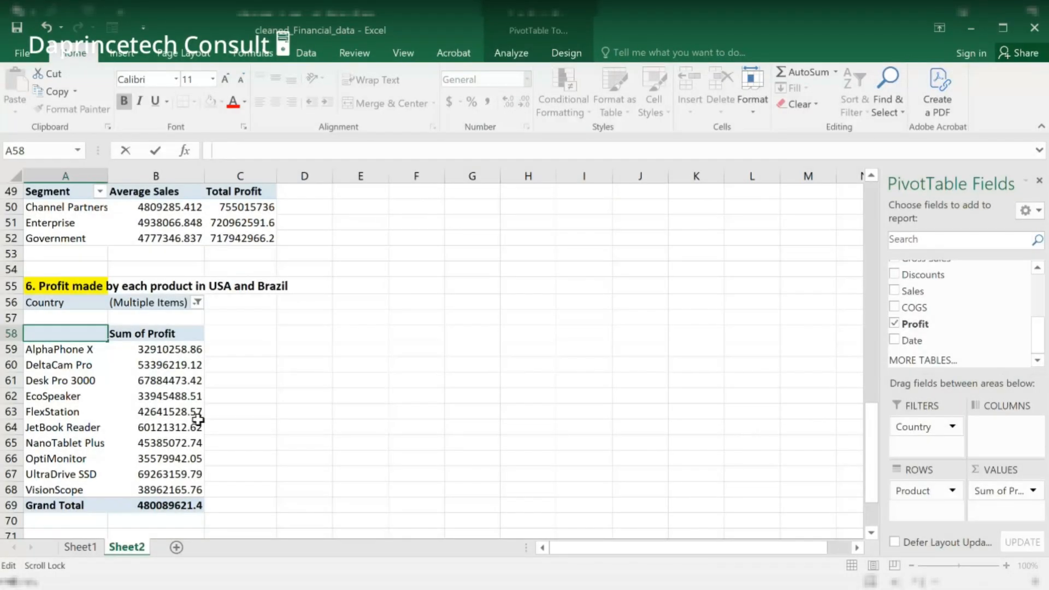
pyautogui.click(60, 412)
pyautogui.click(87, 333)
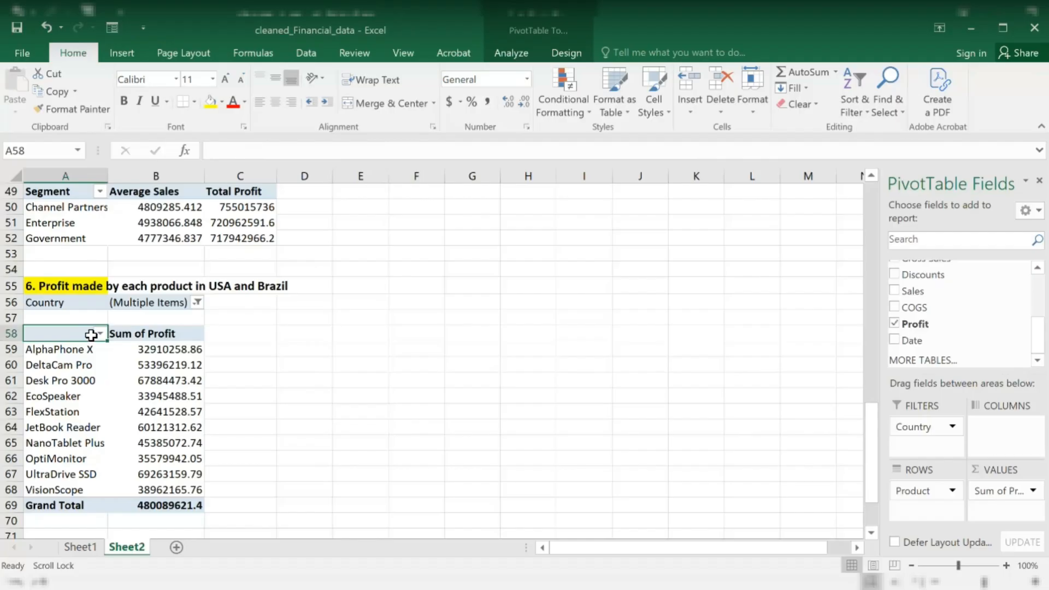
# Remove the Product, Country and Profit fields from the question 6 PivotTable and undo the removal
pyautogui.moveTo(926, 490); pyautogui.dragTo(683, 445)
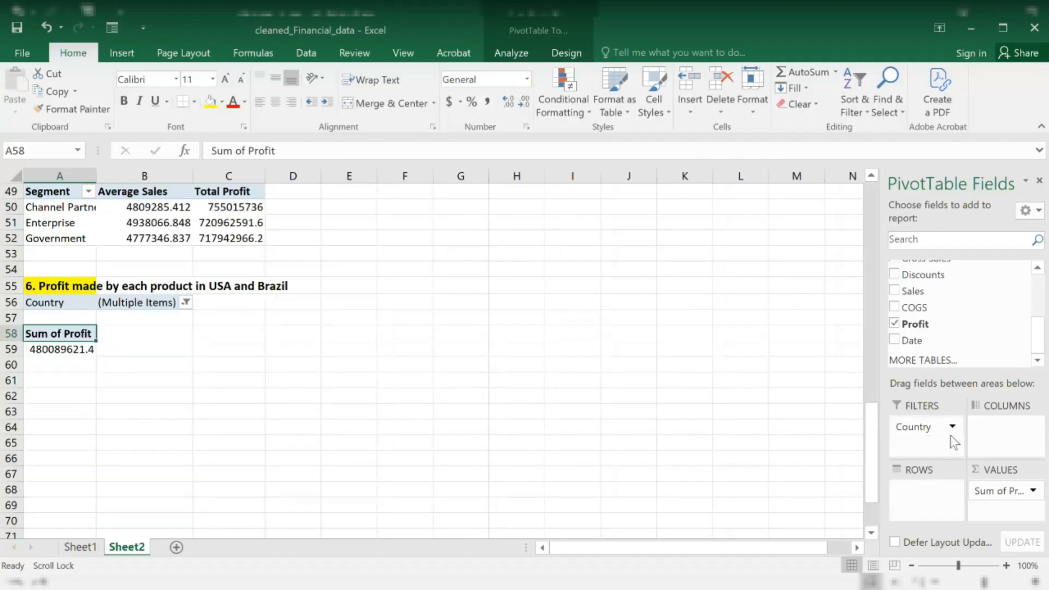
pyautogui.moveTo(951, 436); pyautogui.dragTo(668, 442)
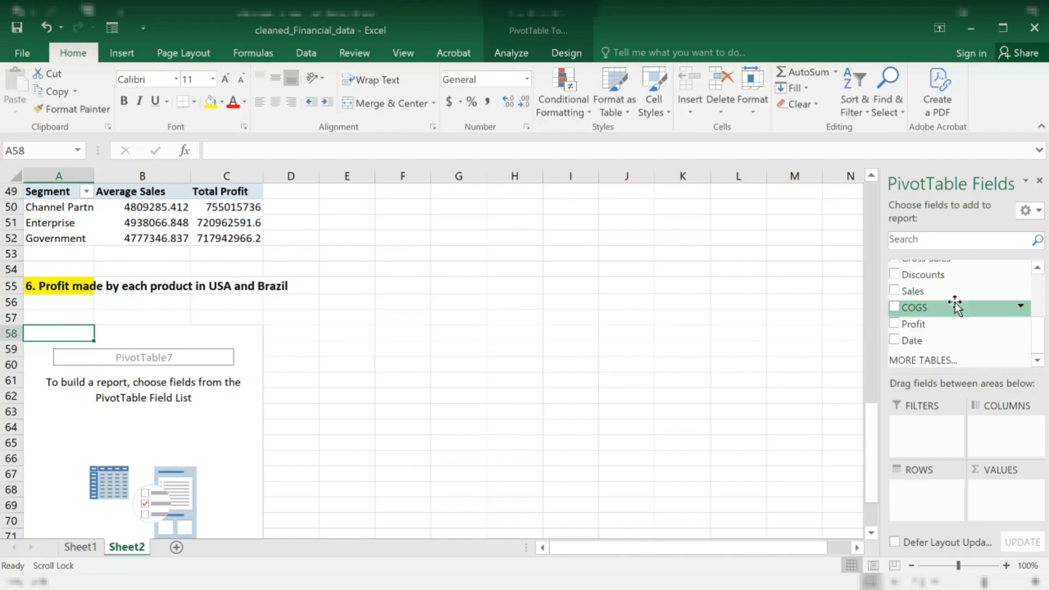
pyautogui.scroll(3, 955, 306)
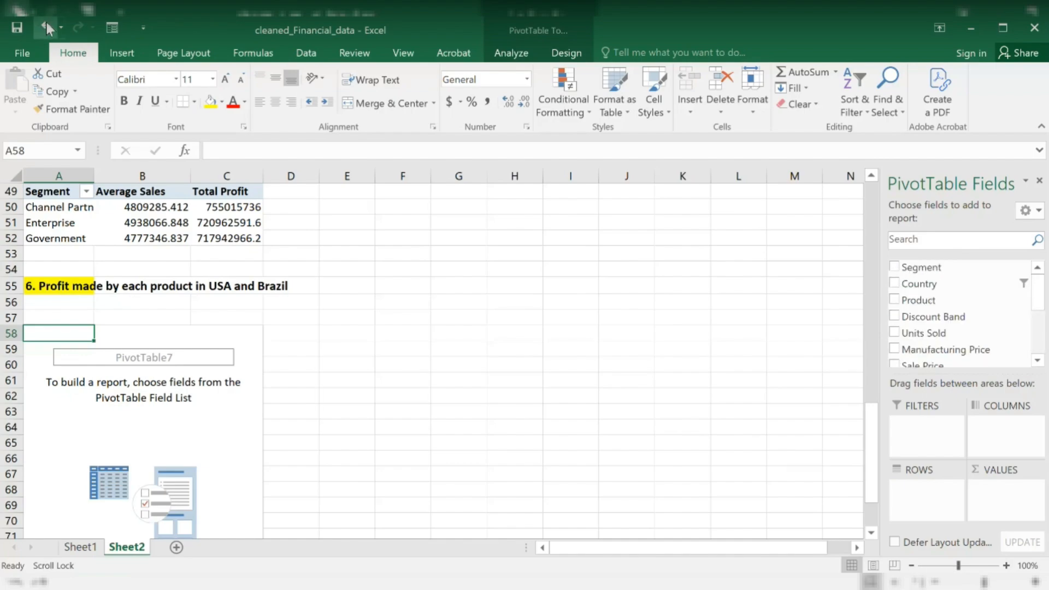
pyautogui.click(45, 24)
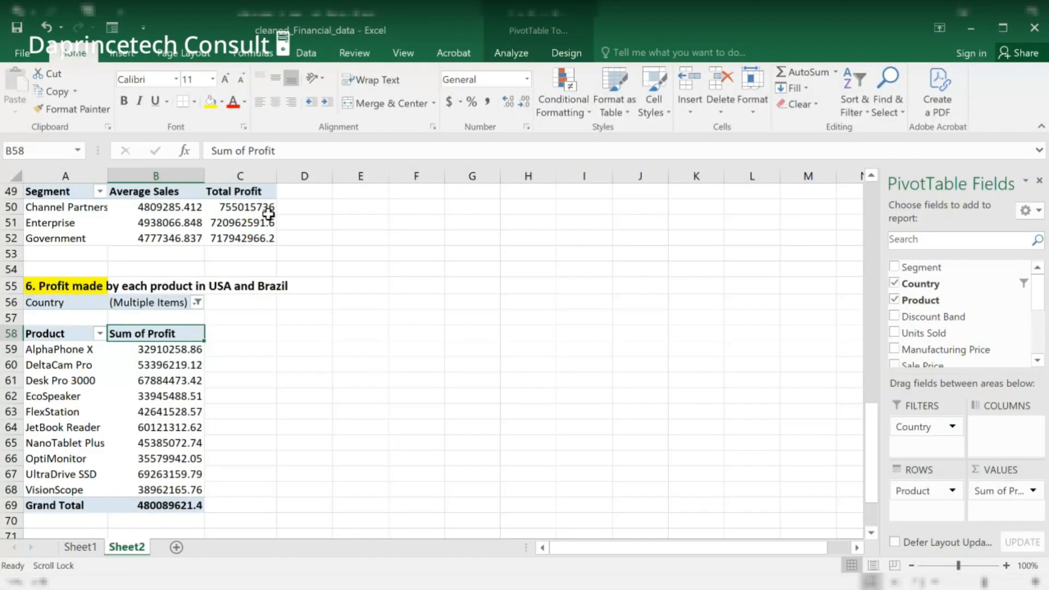
# Rename the "Sum of Profit" header of the question 6 PivotTable to "Total Profit"
pyautogui.click(248, 152)
pyautogui.press('BackSpace')
pyautogui.press('BackSpace')
pyautogui.press('BackSpace')
pyautogui.press('BackSpace')
pyautogui.press('BackSpace')
pyautogui.press('BackSpace')
pyautogui.press('BackSpace')
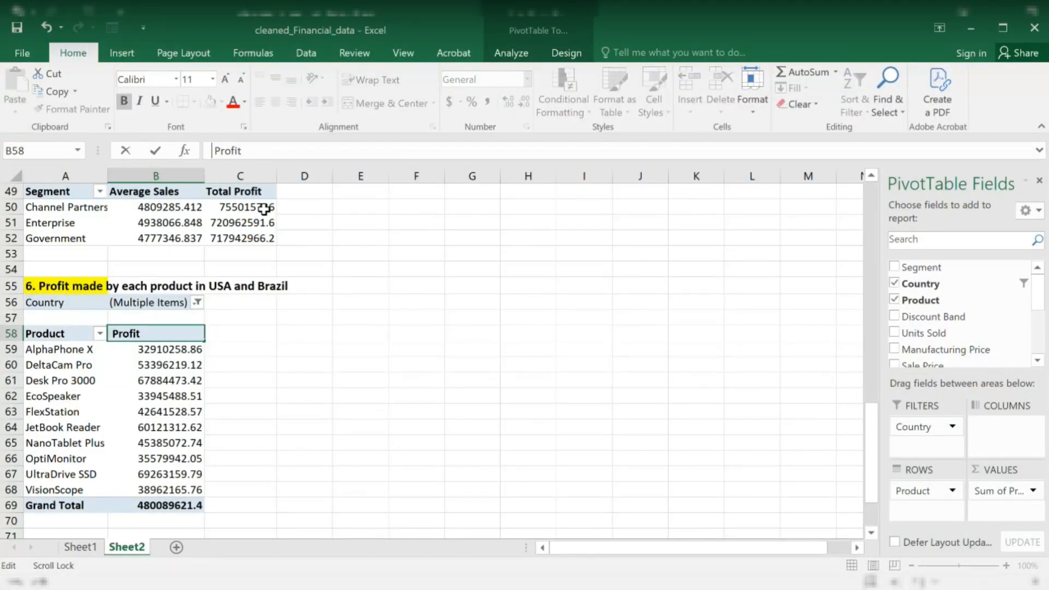
pyautogui.write('Tot al')
pyautogui.press('Return')
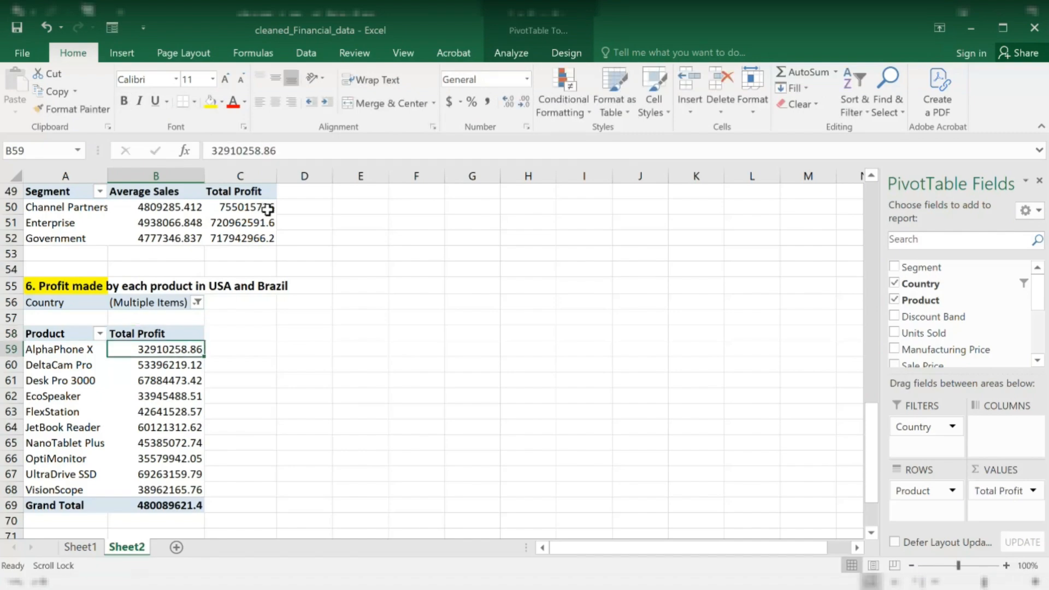
# Remove the grand total row from the question 6 PivotTable
pyautogui.click(118, 394)
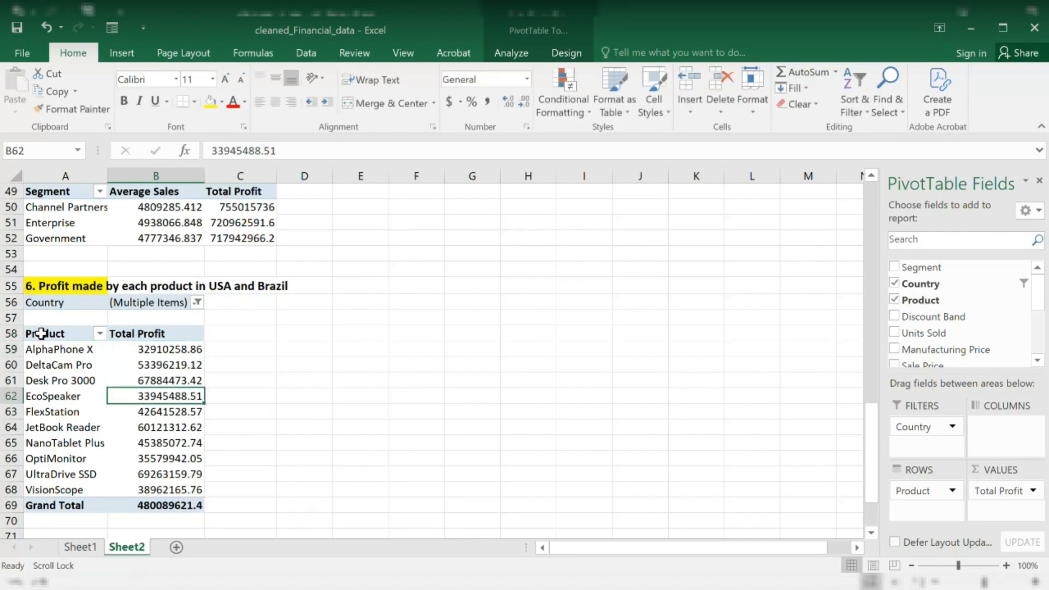
pyautogui.scroll(1, 70, 501)
pyautogui.click(73, 504)
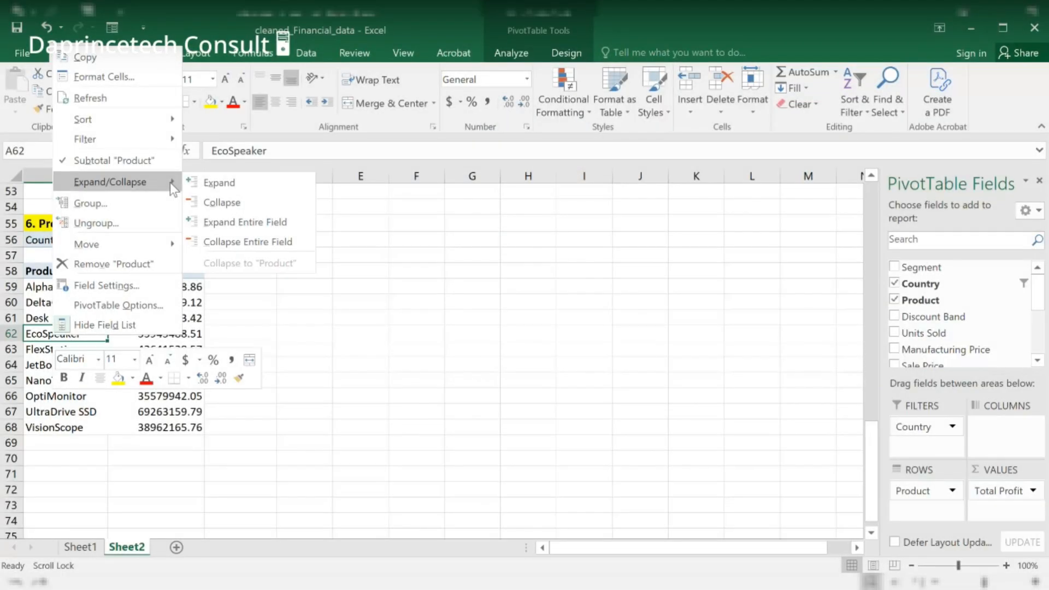
pyautogui.click(202, 182)
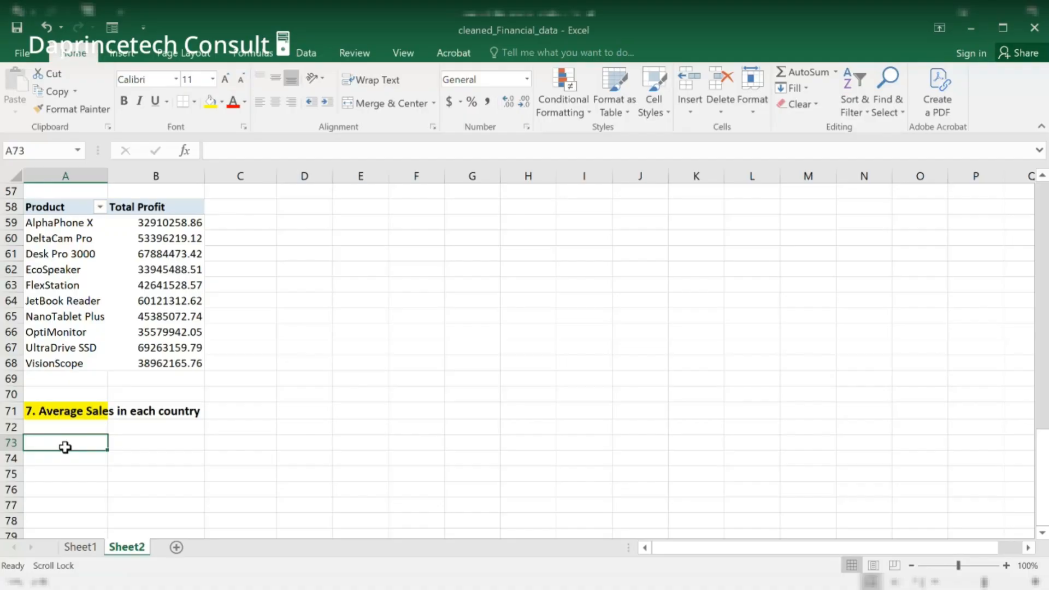
# Insert a PivotTable at cell A73 for question 7 with Country as rows and Sales as values summarised by average
pyautogui.click(122, 52)
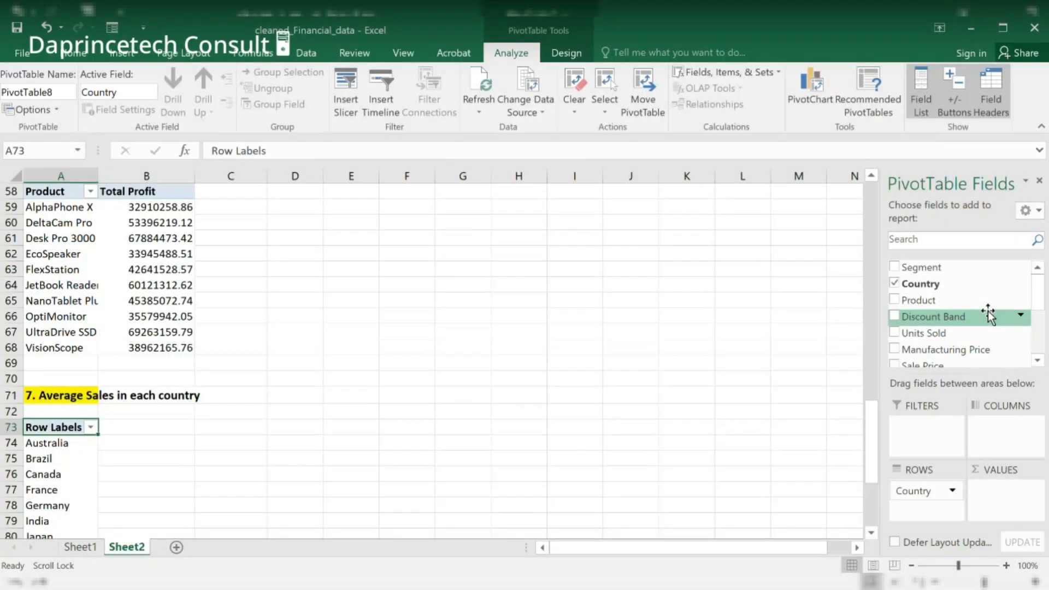
pyautogui.scroll(-3, 1042, 339)
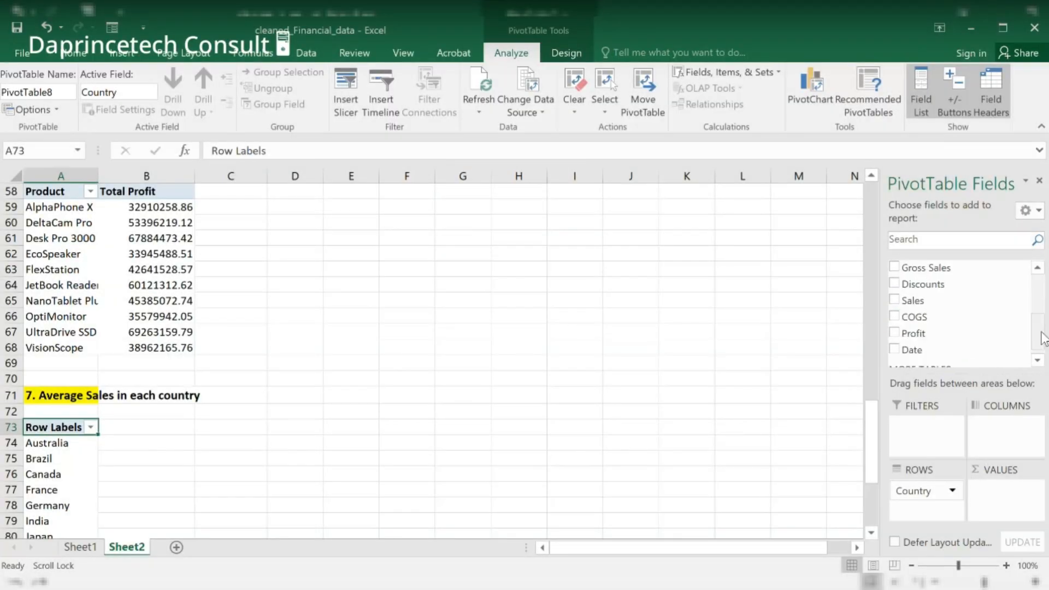
pyautogui.moveTo(912, 301); pyautogui.dragTo(1000, 494)
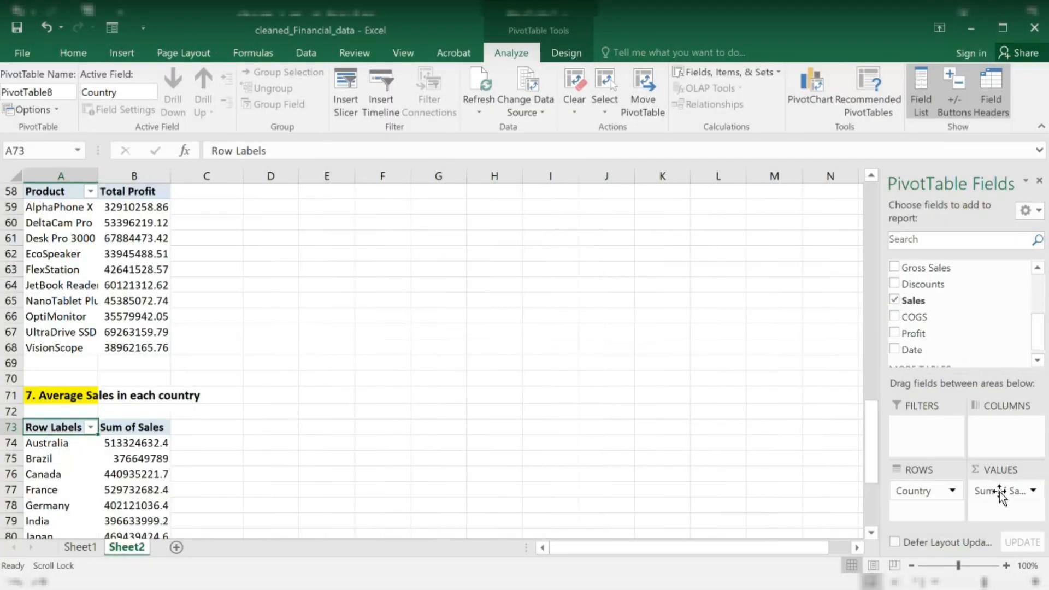
pyautogui.click(1032, 491)
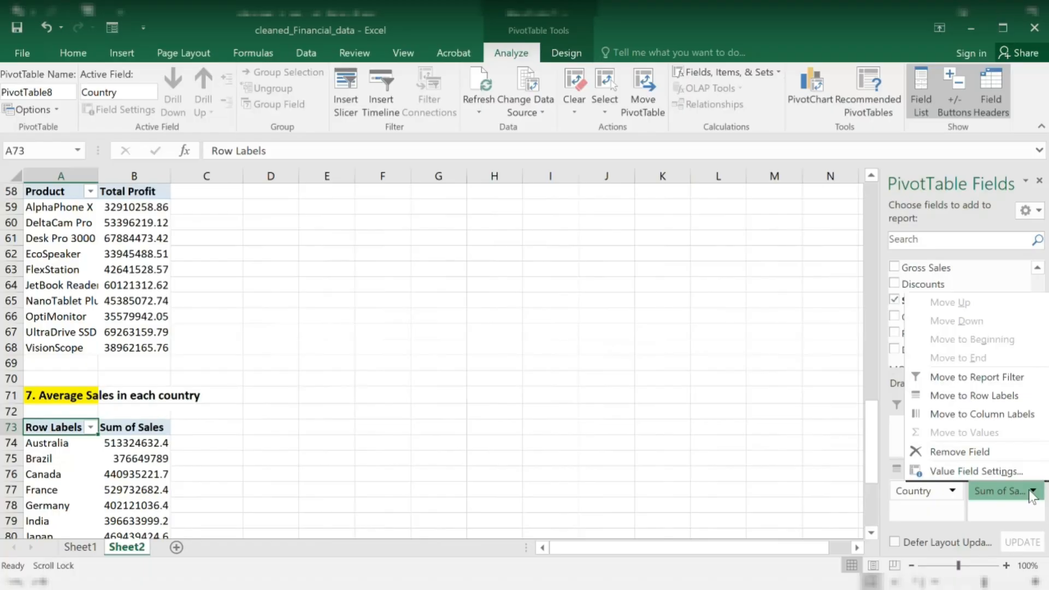
pyautogui.click(976, 471)
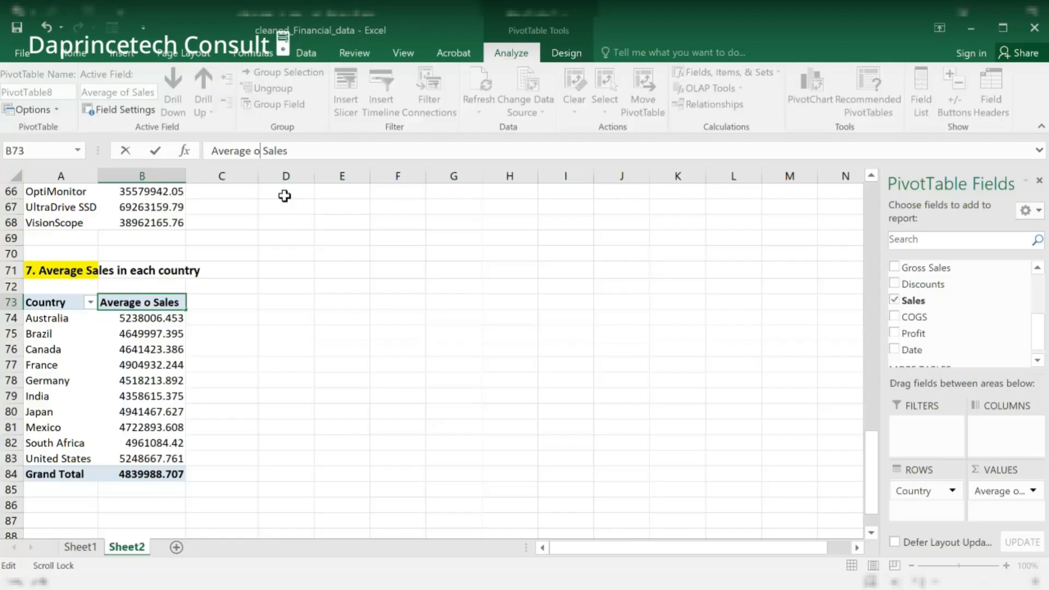
# Rename the value header of the question 7 PivotTable to "Average Sales" and save the workbook
pyautogui.press('BackSpace')
pyautogui.press('Return')
pyautogui.scroll(4, 220, 384)
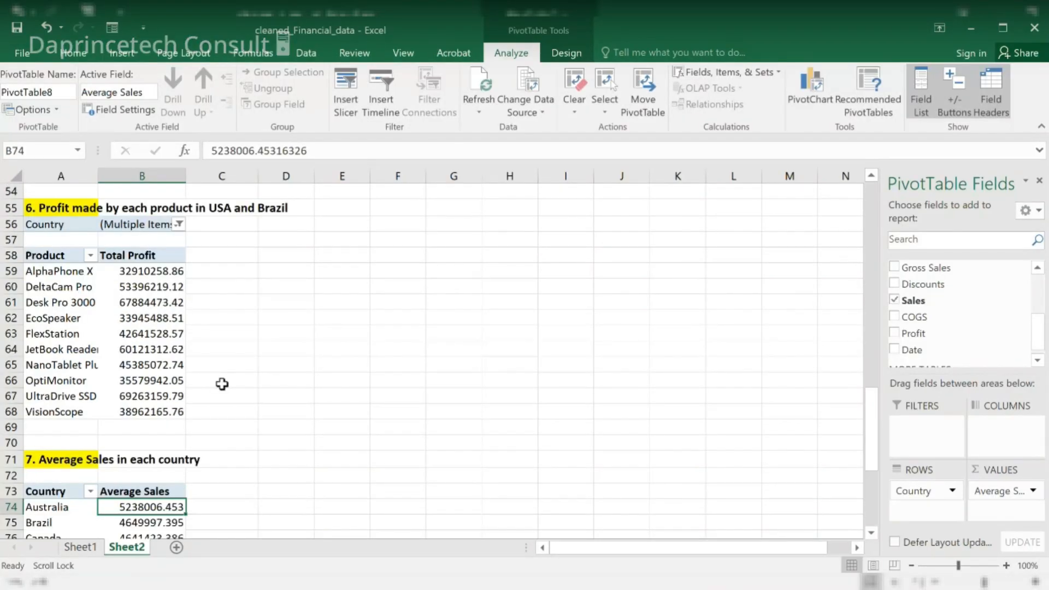
pyautogui.scroll(18, 222, 384)
pyautogui.hotkey('ctrl', 's')
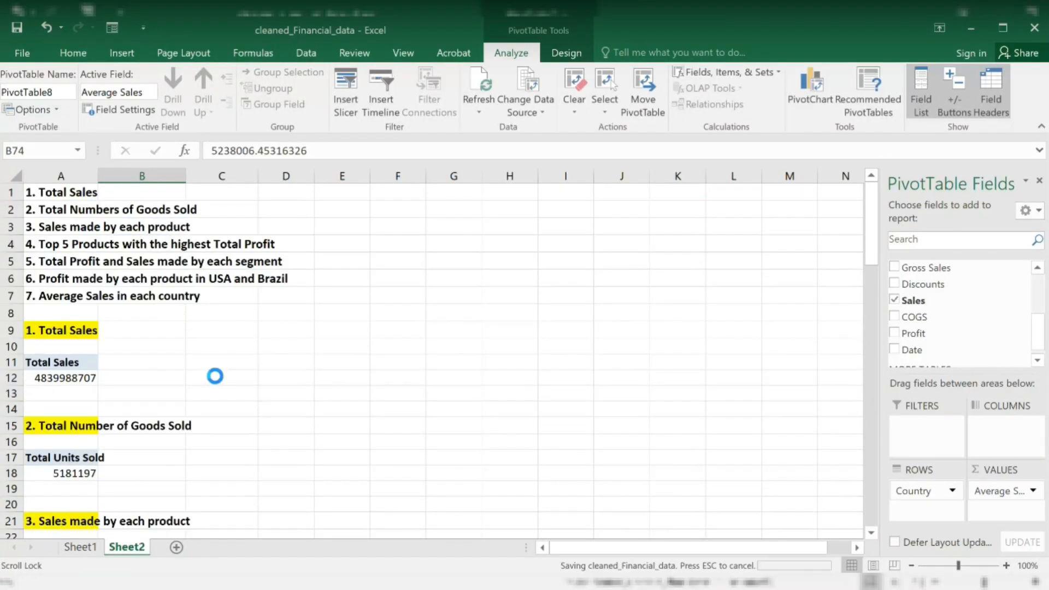
# Format the Total Sales value in the question 1 PivotTable as currency
pyautogui.scroll(-1, 289, 371)
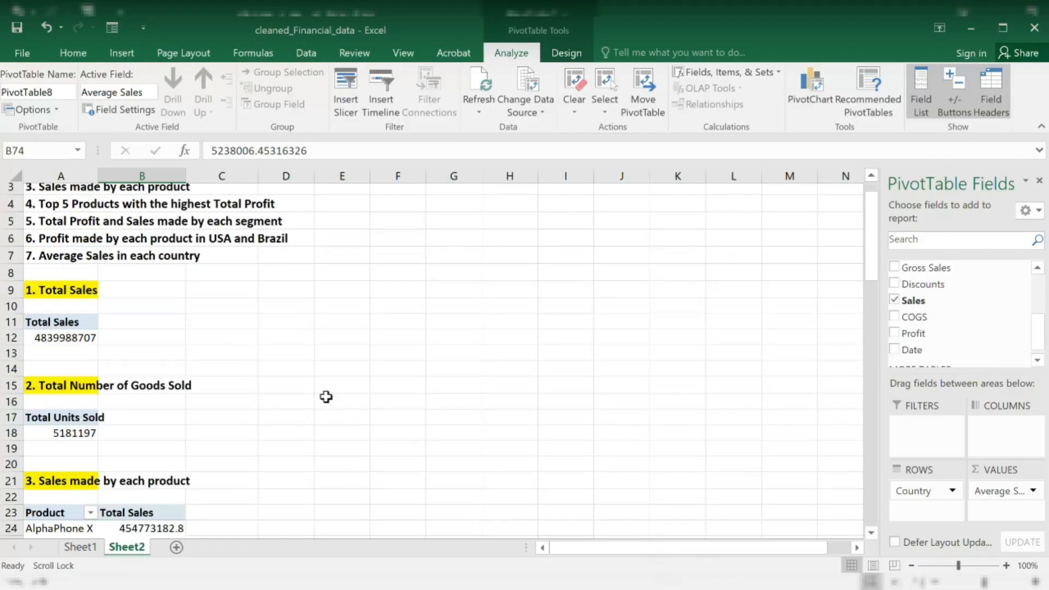
pyautogui.scroll(1, 326, 397)
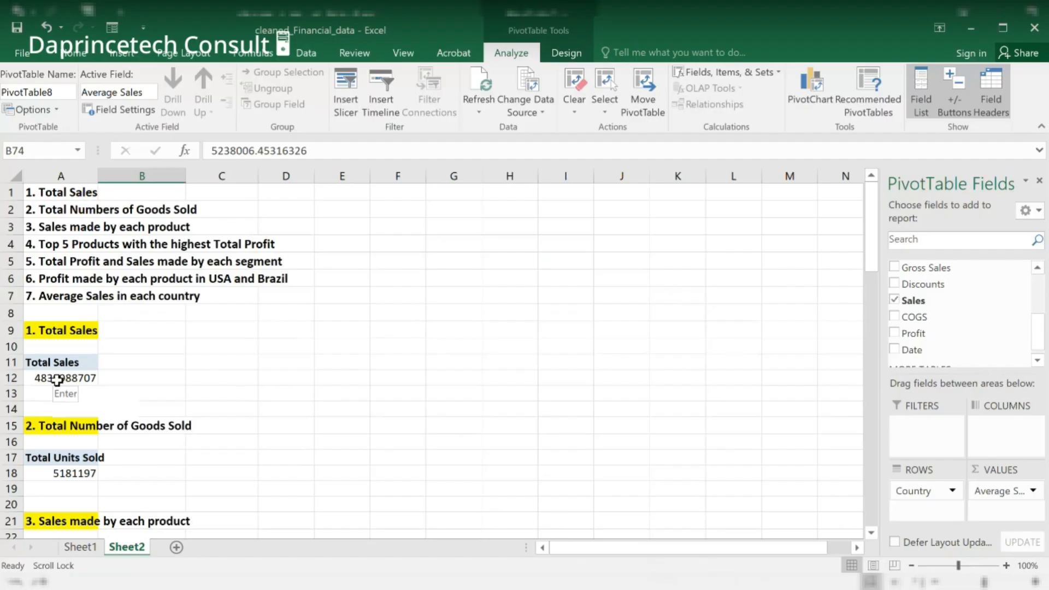
pyautogui.scroll(-3, 79, 398)
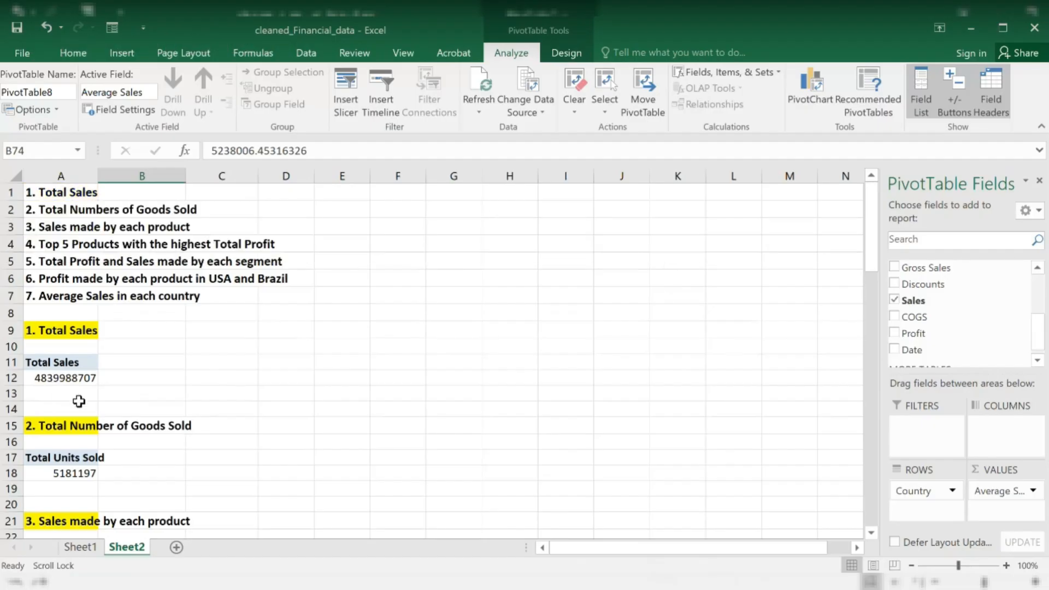
pyautogui.moveTo(52, 379)
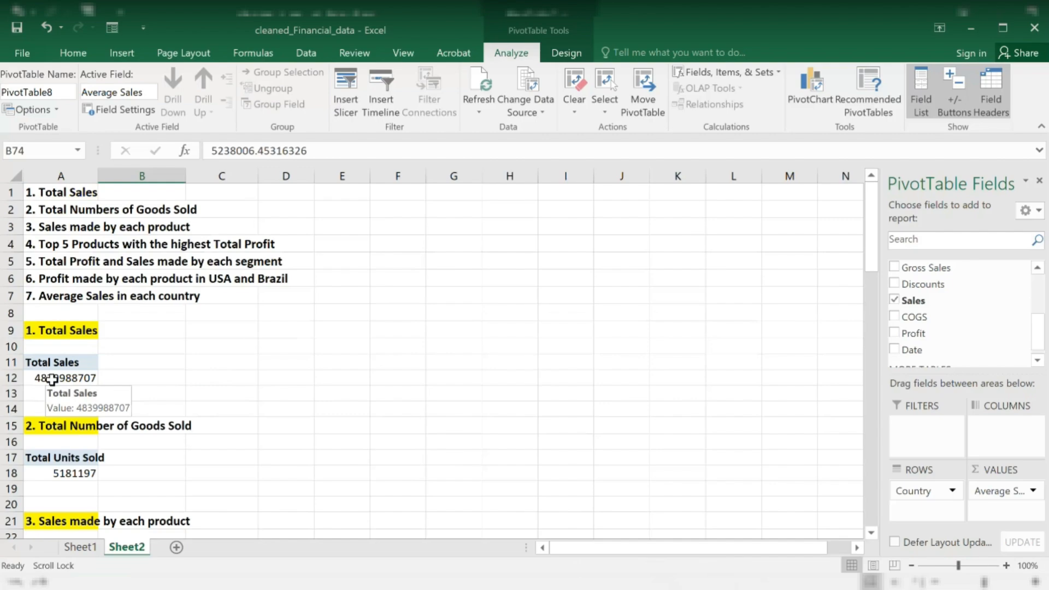
pyautogui.click(57, 378)
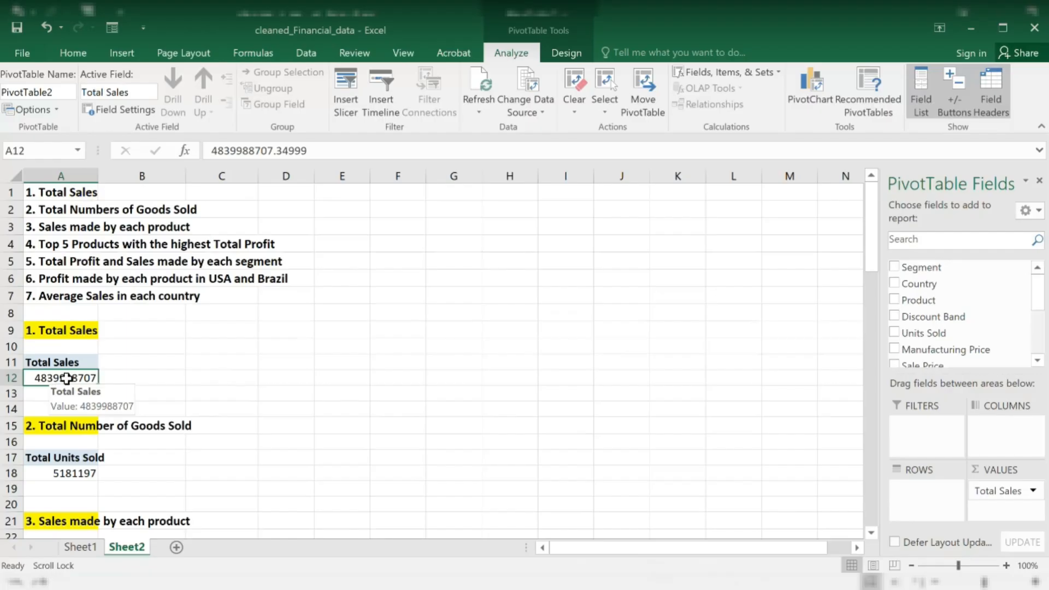
pyautogui.click(1033, 491)
pyautogui.click(992, 473)
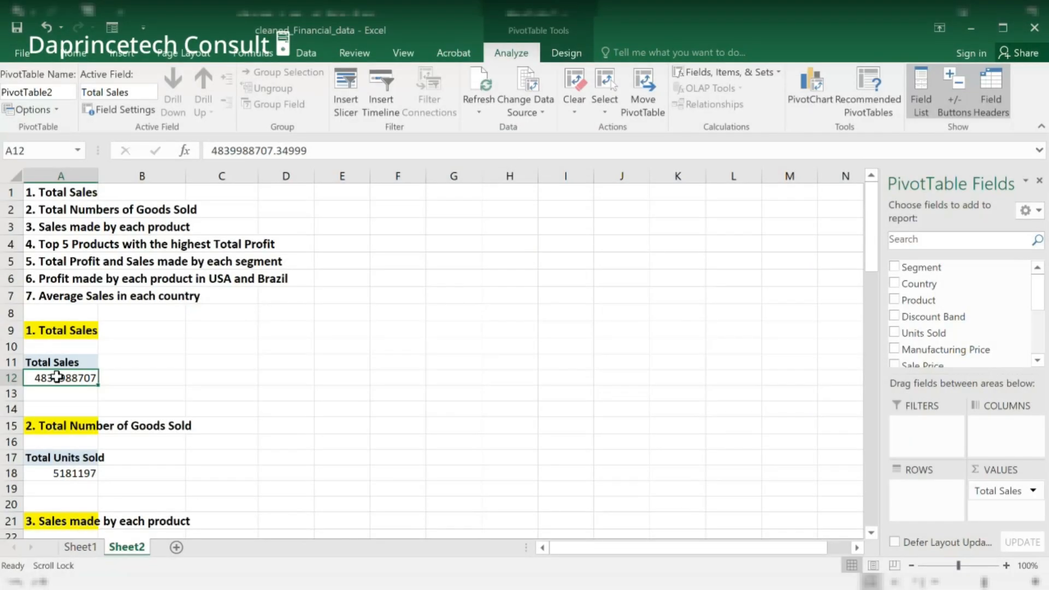
pyautogui.moveTo(57, 377)
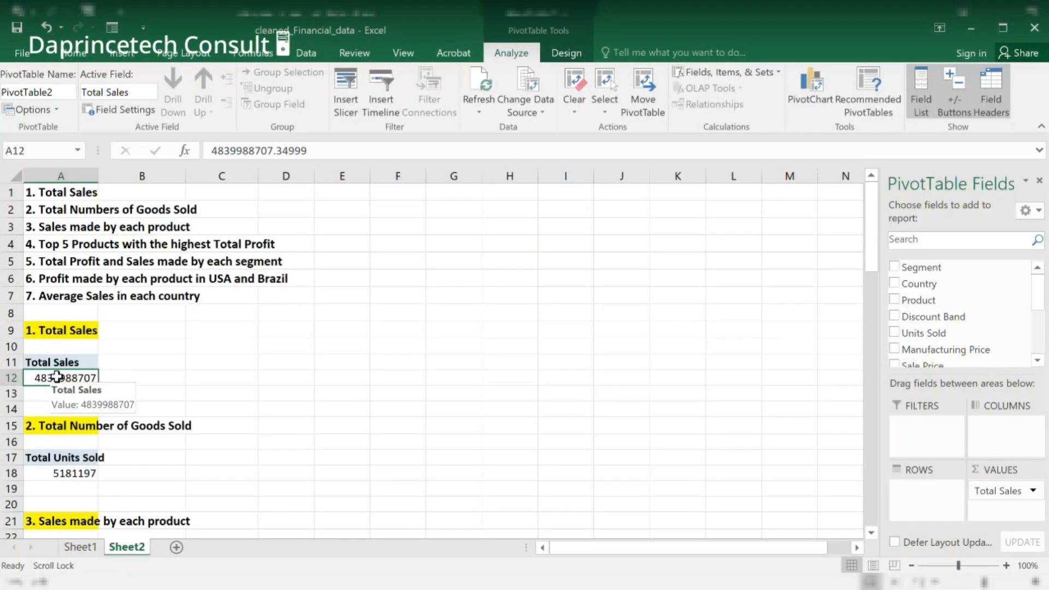
pyautogui.rightClick(58, 377)
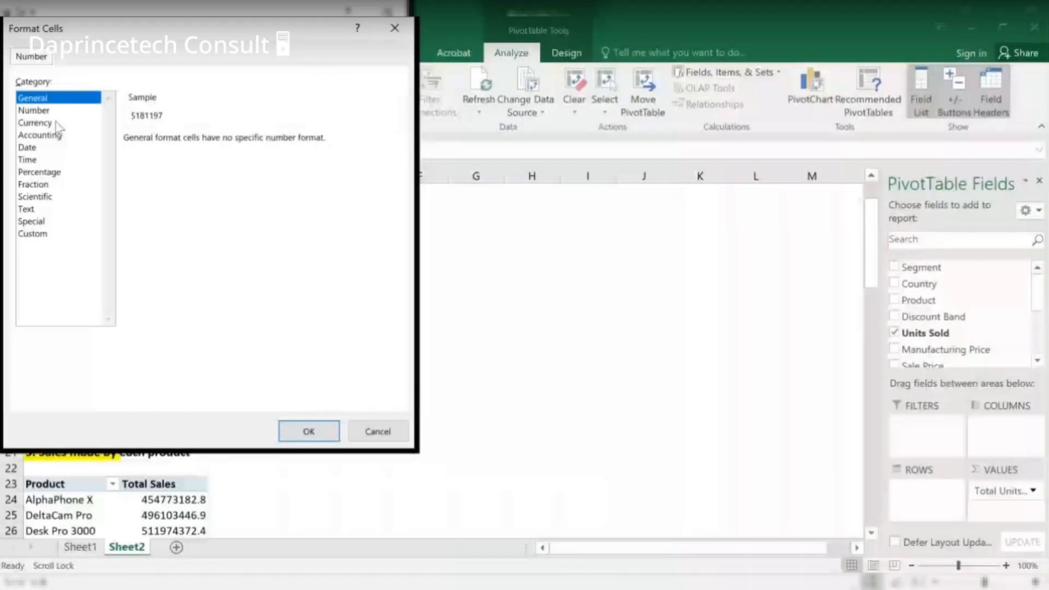
# Format the question 2 Total Units Sold value as a number with 0 decimal places and a thousands separator
pyautogui.click(33, 110)
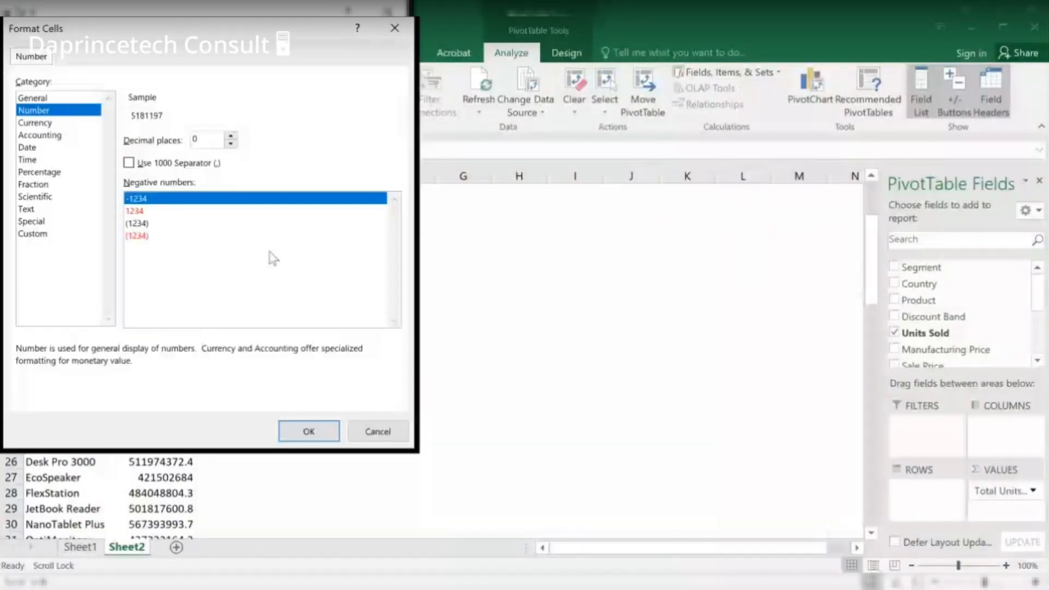
pyautogui.click(131, 159)
pyautogui.click(321, 432)
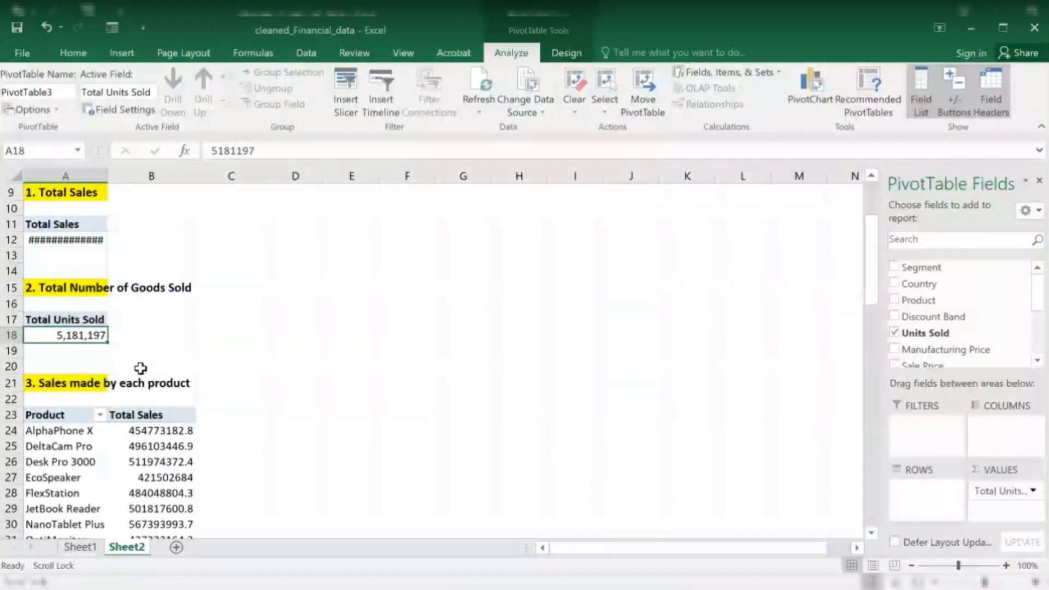
# Format the Total Sales values of question 3 and the Total Profit values of question 4 as currency
pyautogui.click(70, 236)
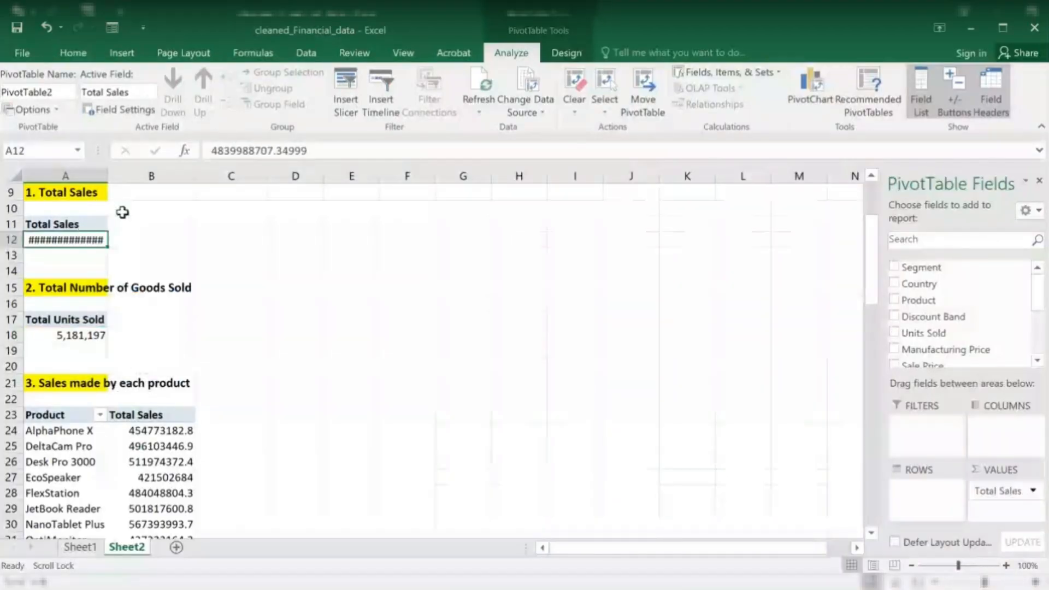
pyautogui.rightClick(82, 239)
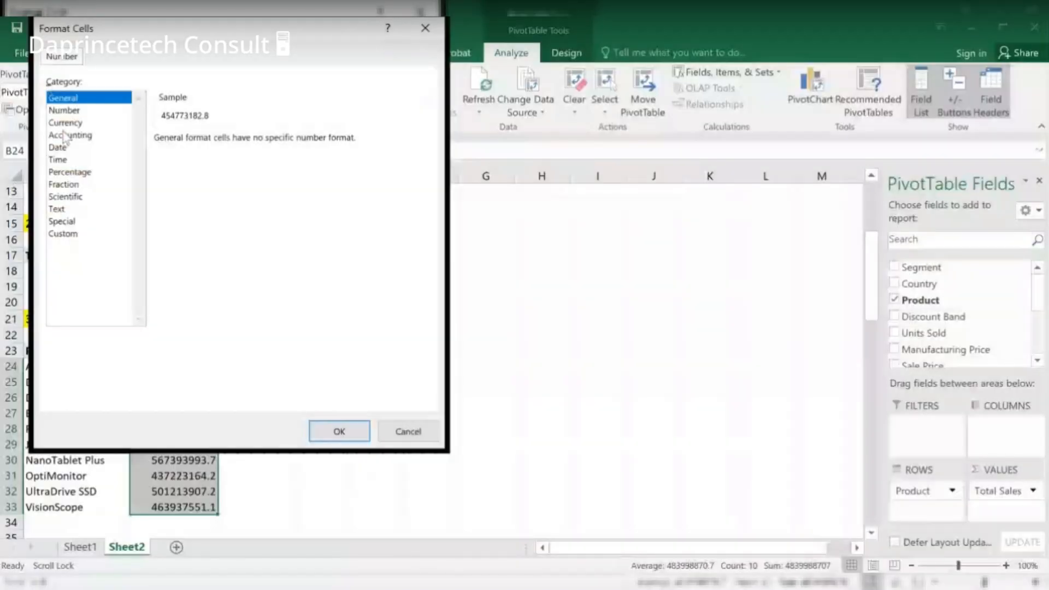
pyautogui.click(64, 125)
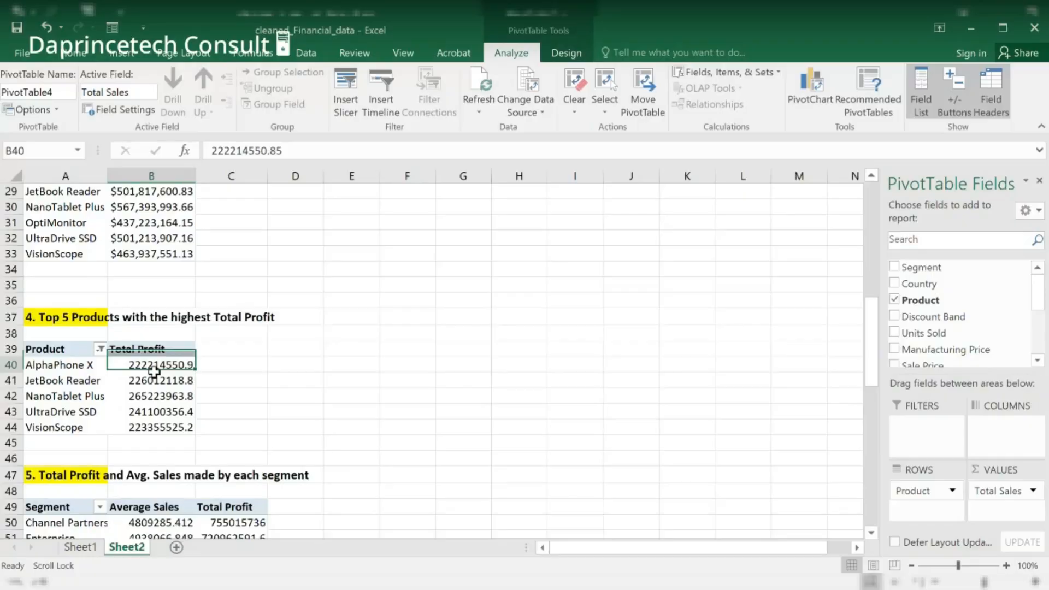
pyautogui.rightClick(153, 376)
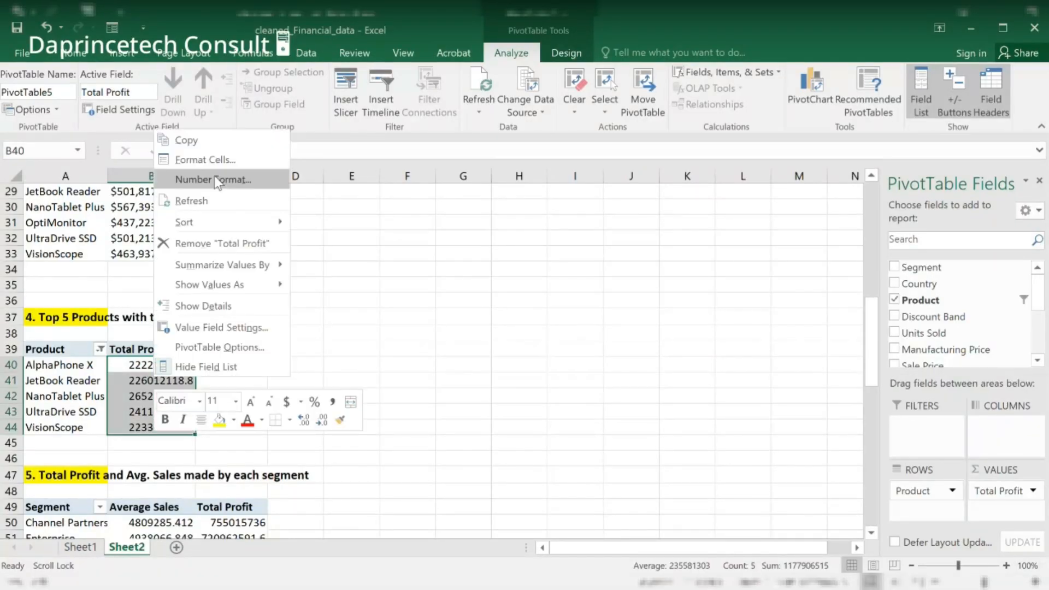
pyautogui.click(214, 175)
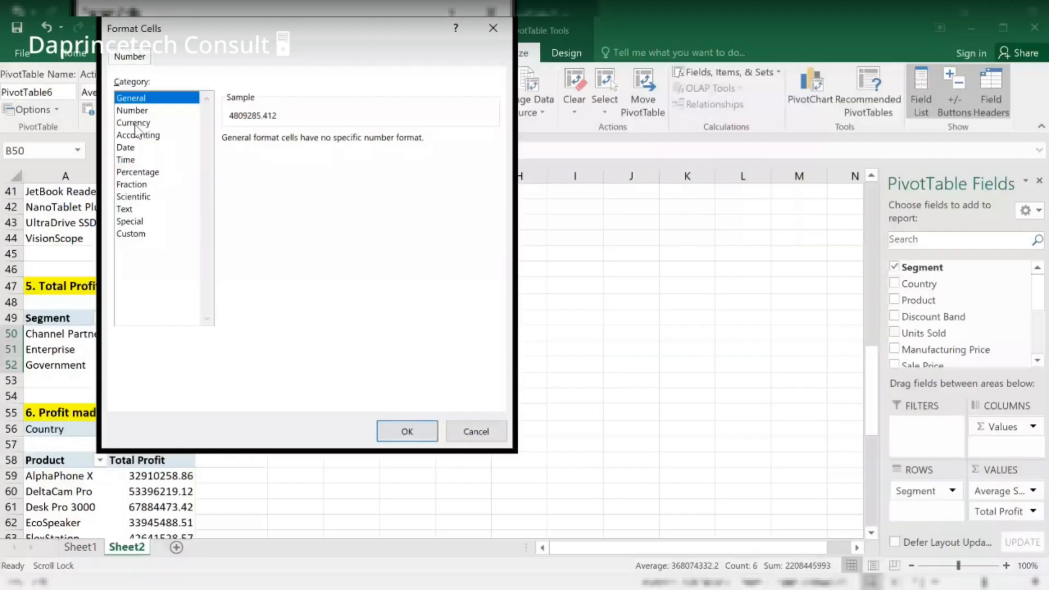
# Format the Average Sales values of question 5 and the Total Profit values of question 6 as currency
pyautogui.click(134, 123)
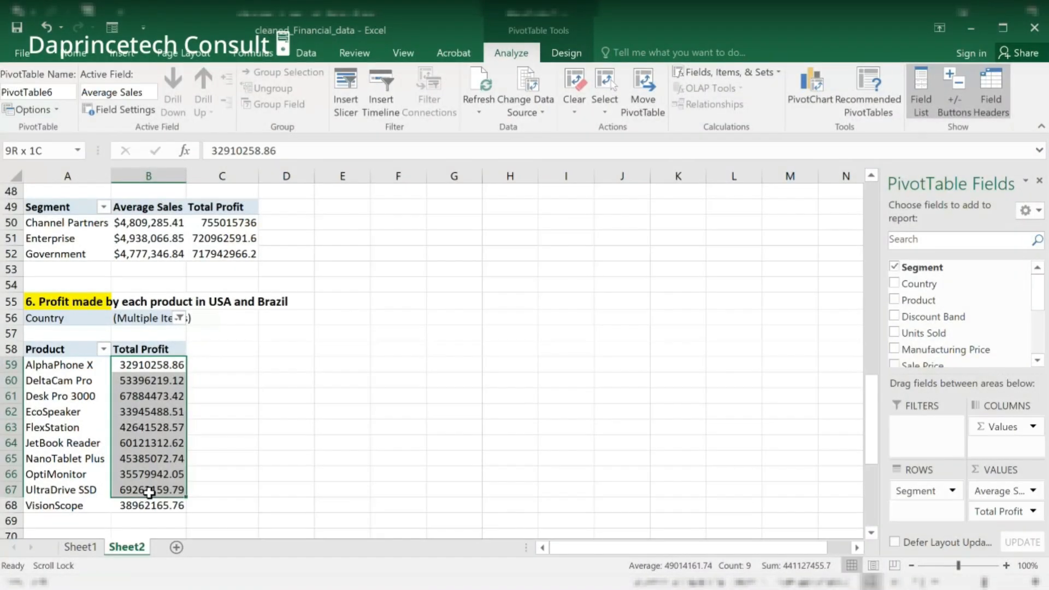
pyautogui.rightClick(144, 431)
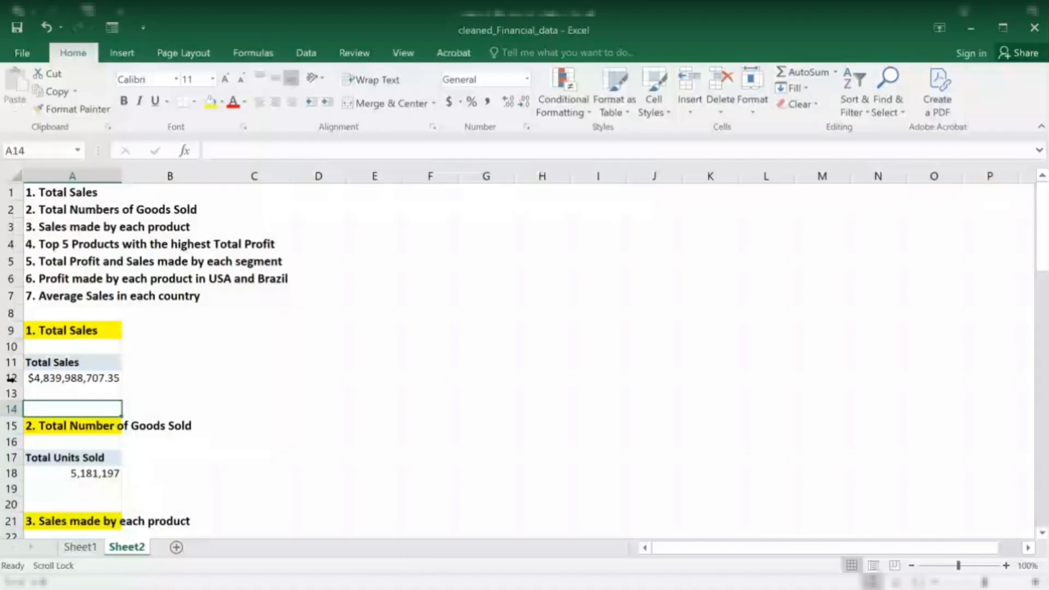
# Review the formatted PivotTable results for questions 1 to 6, checking the values listed under each heading
pyautogui.click(71, 378)
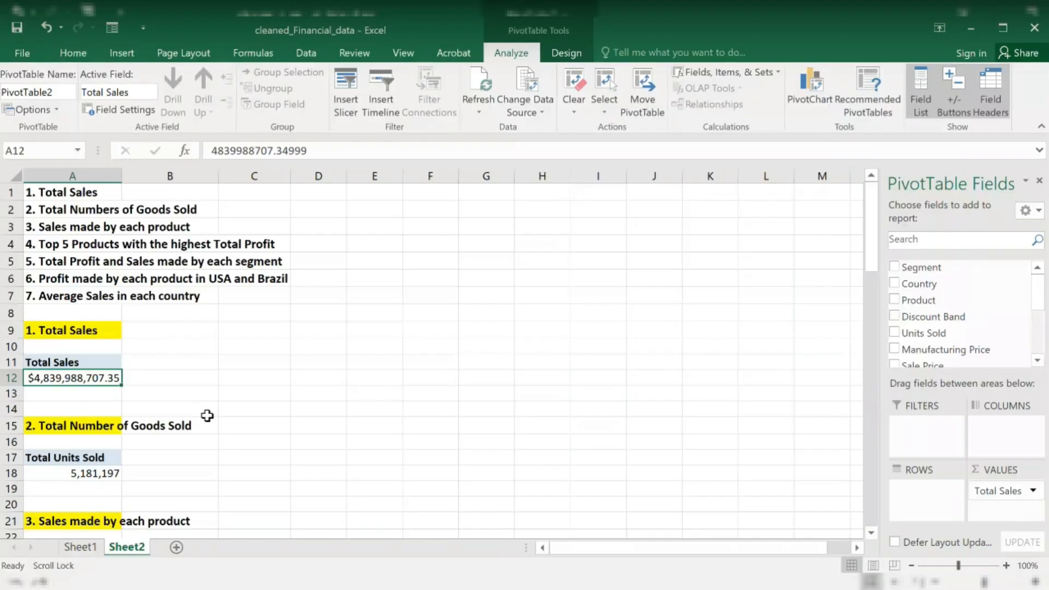
pyautogui.click(77, 476)
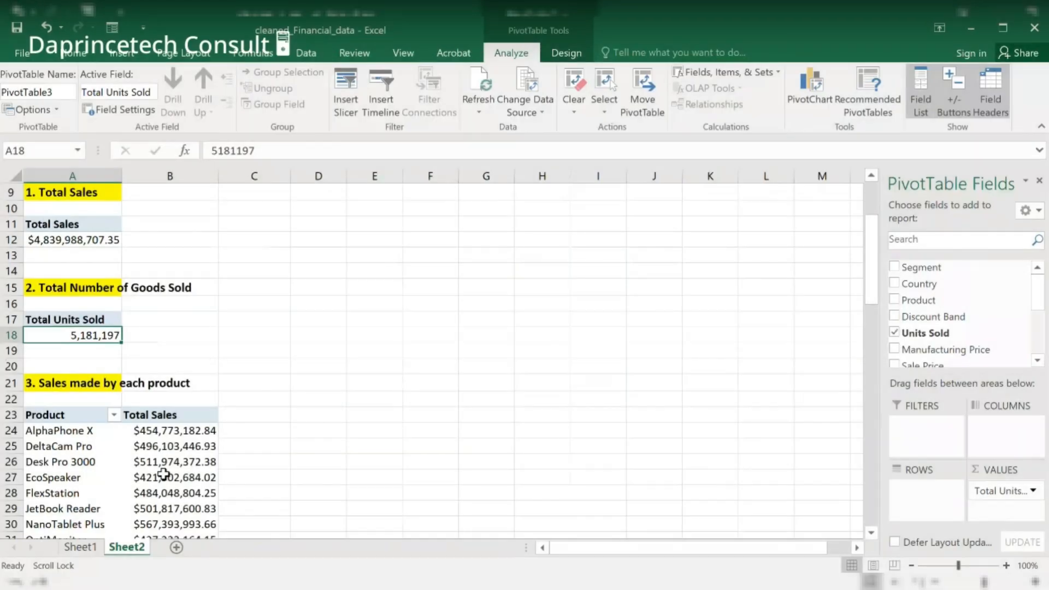
pyautogui.scroll(-3, 232, 282)
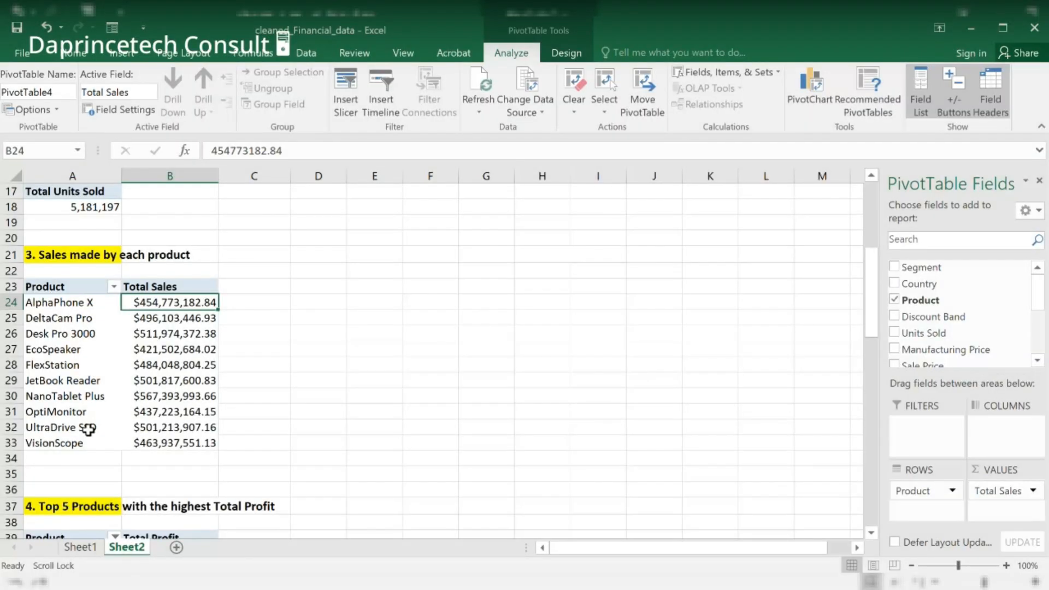
pyautogui.click(157, 444)
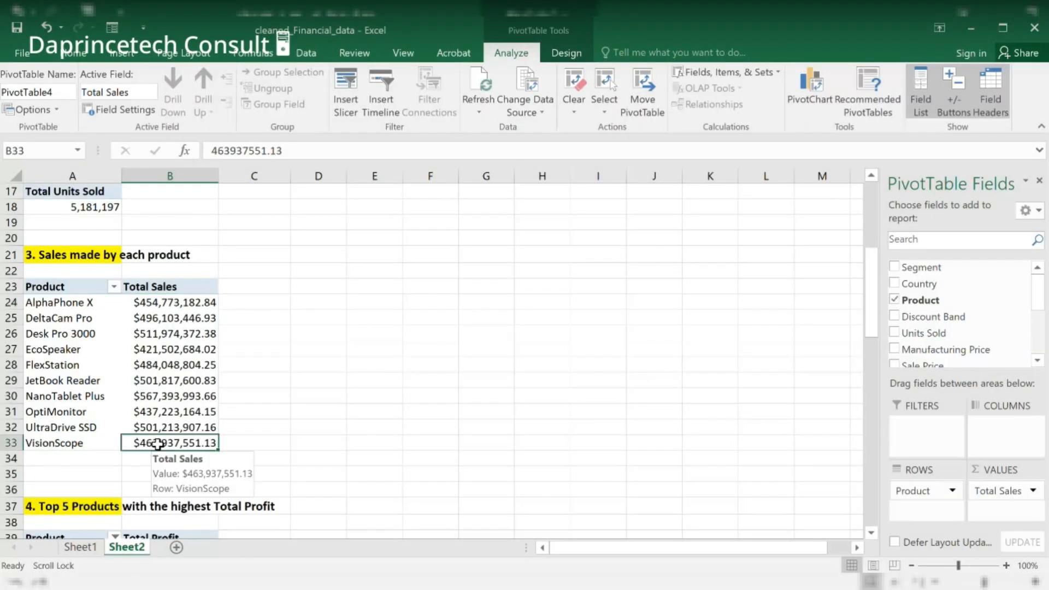
pyautogui.scroll(-3, 158, 444)
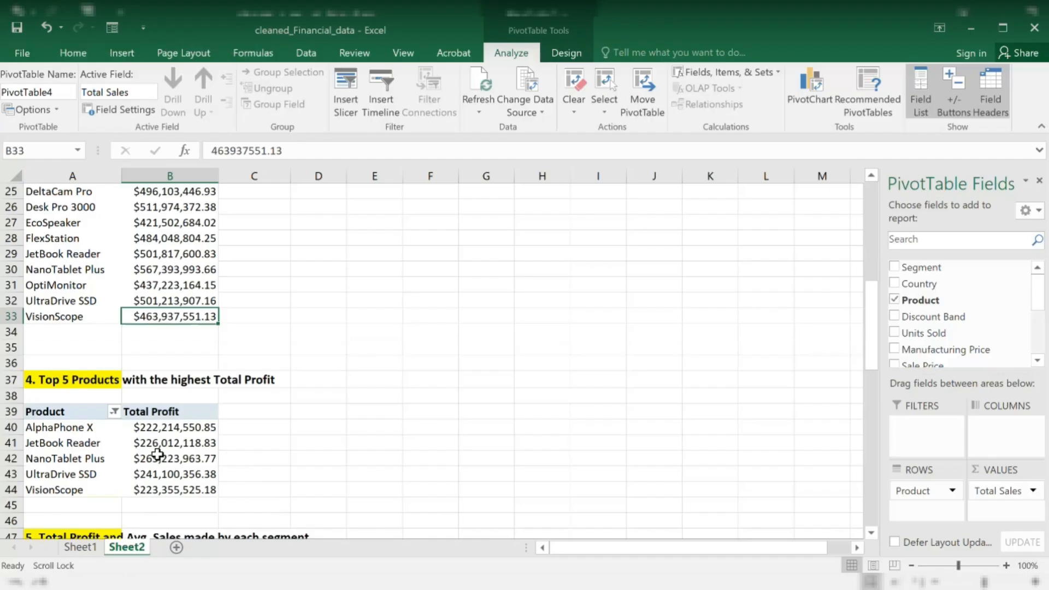
pyautogui.click(131, 429)
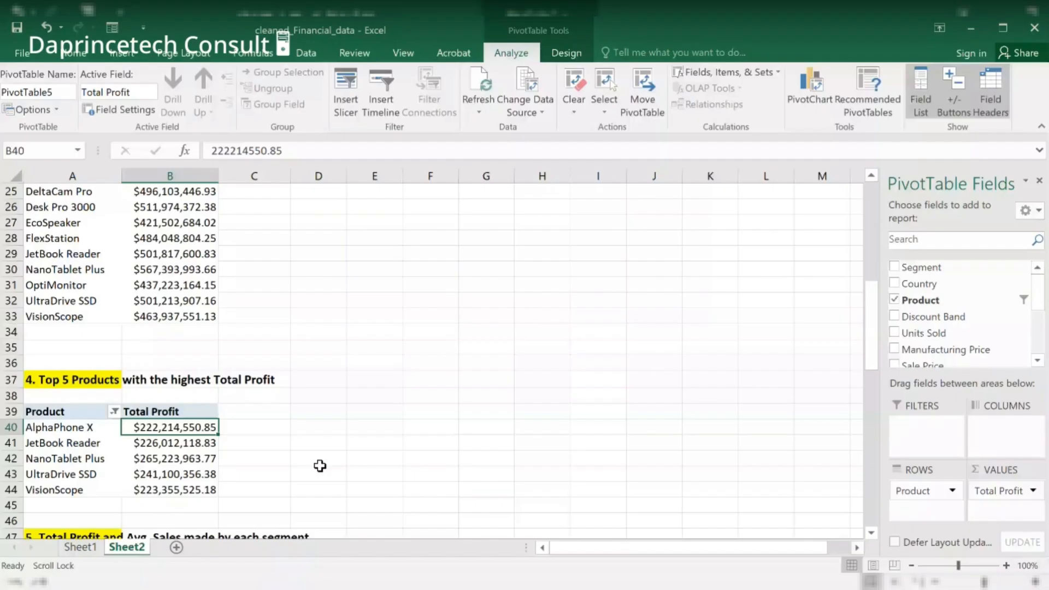
pyautogui.scroll(-3, 229, 453)
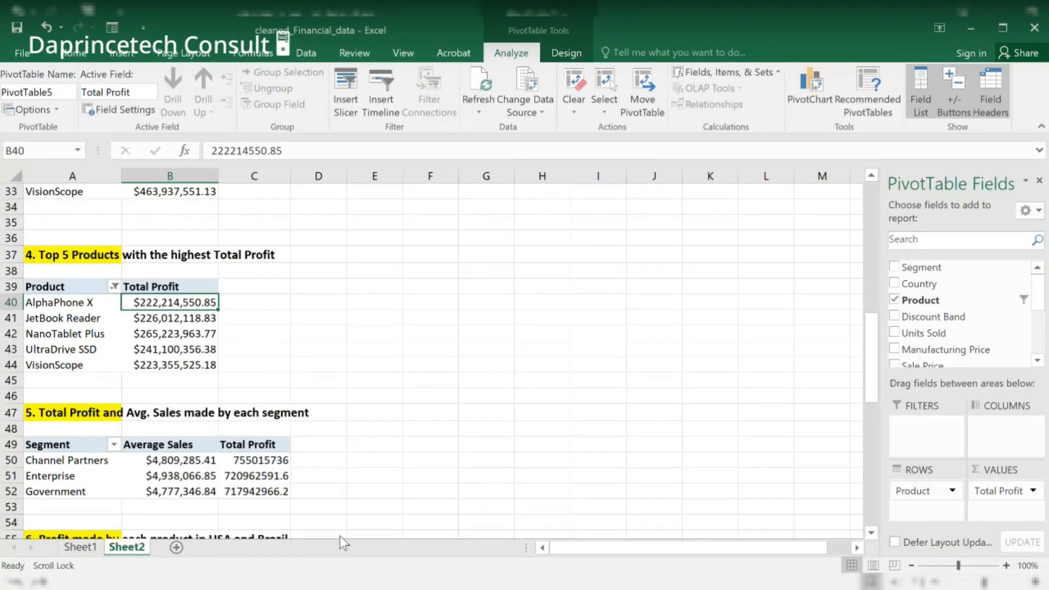
pyautogui.scroll(-5, 191, 387)
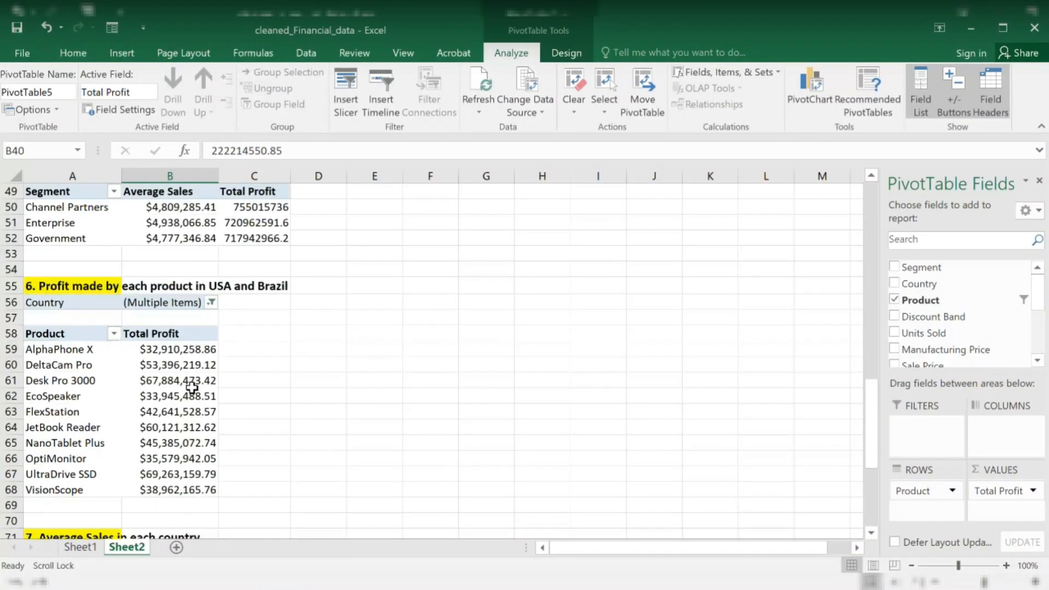
# Remove the grand total row from the question 7 PivotTable
pyautogui.scroll(-7, 192, 388)
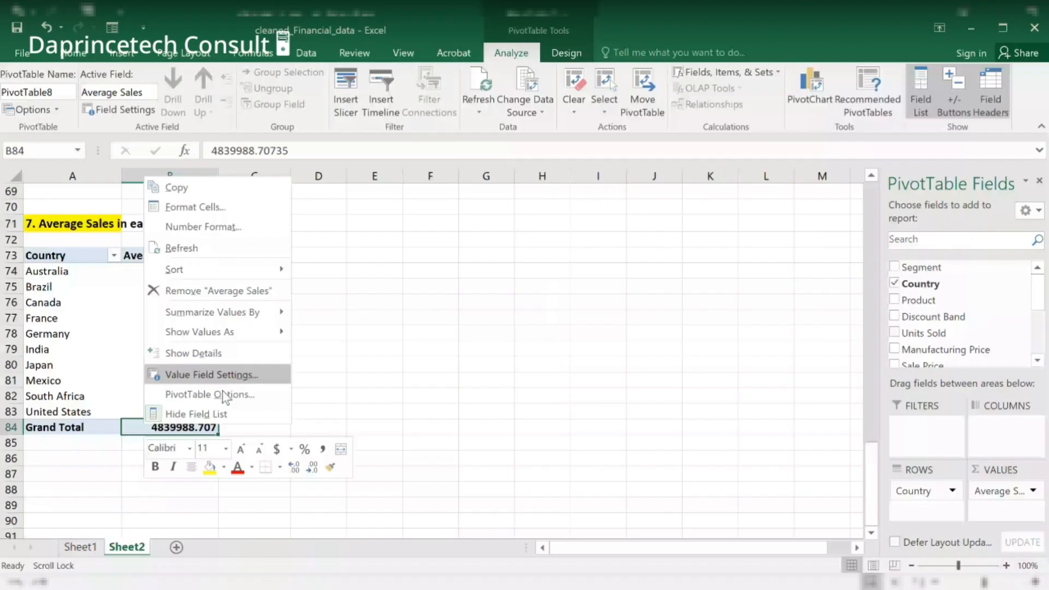
pyautogui.moveTo(217, 315)
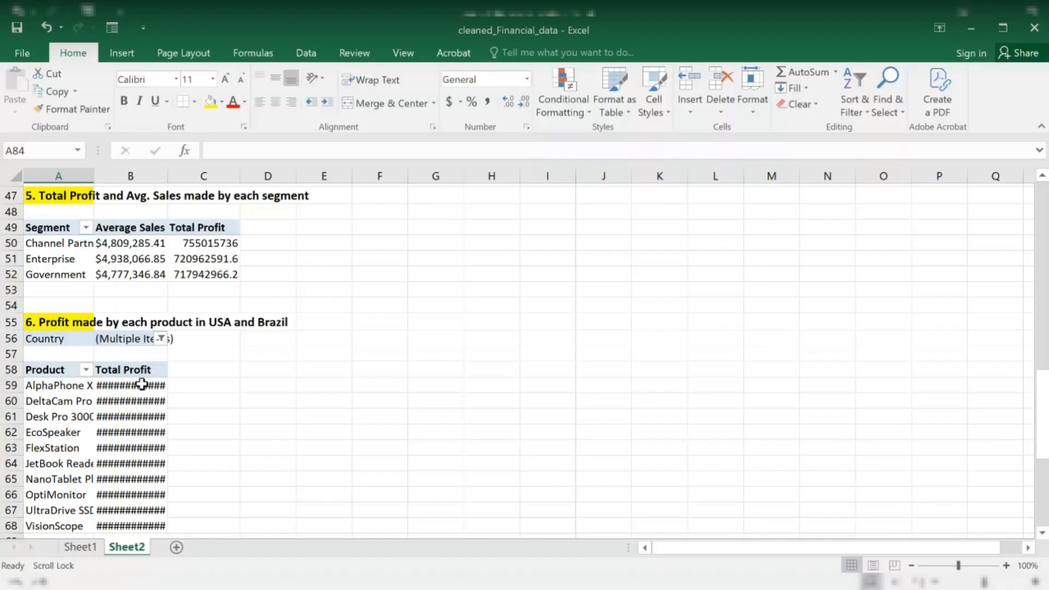
# Widen columns A and B of the analysis sheet so the product names and currency values fit
pyautogui.scroll(13, 162, 228)
pyautogui.moveTo(168, 176); pyautogui.dragTo(186, 176)
pyautogui.moveTo(93, 175); pyautogui.dragTo(120, 176)
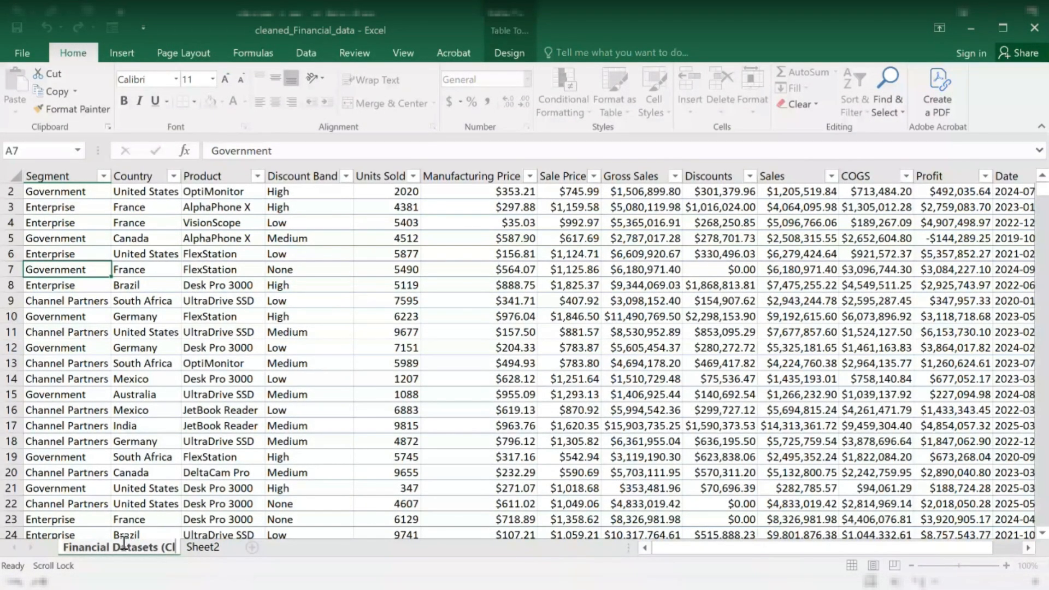
# Rename Sheet1 as "Financial Datasets (Cleaned)" and Sheet2 as "Analysis"
pyautogui.click(239, 548)
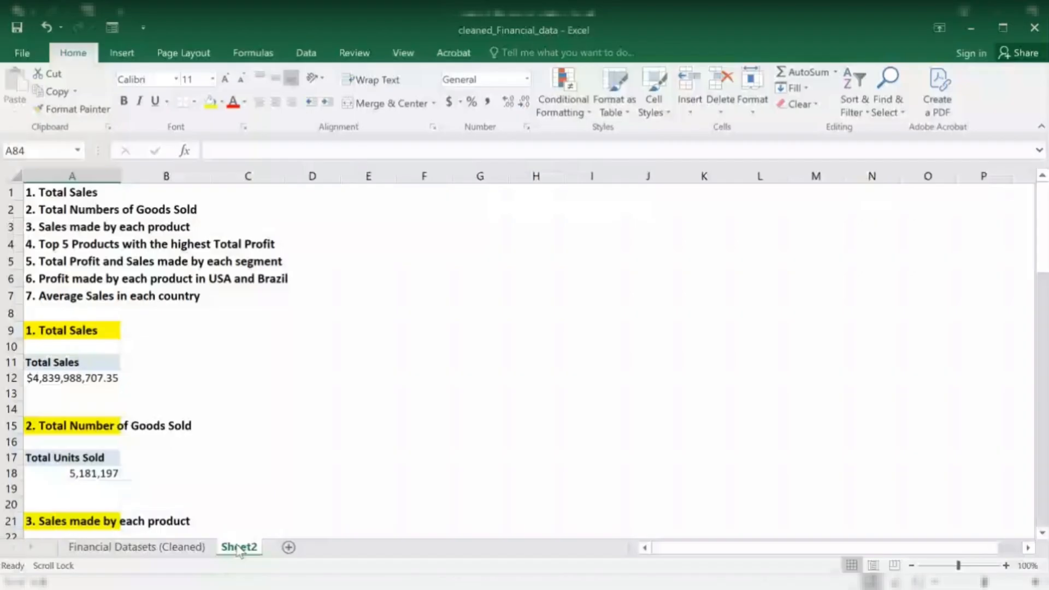
pyautogui.doubleClick(238, 547)
pyautogui.write('Ana')
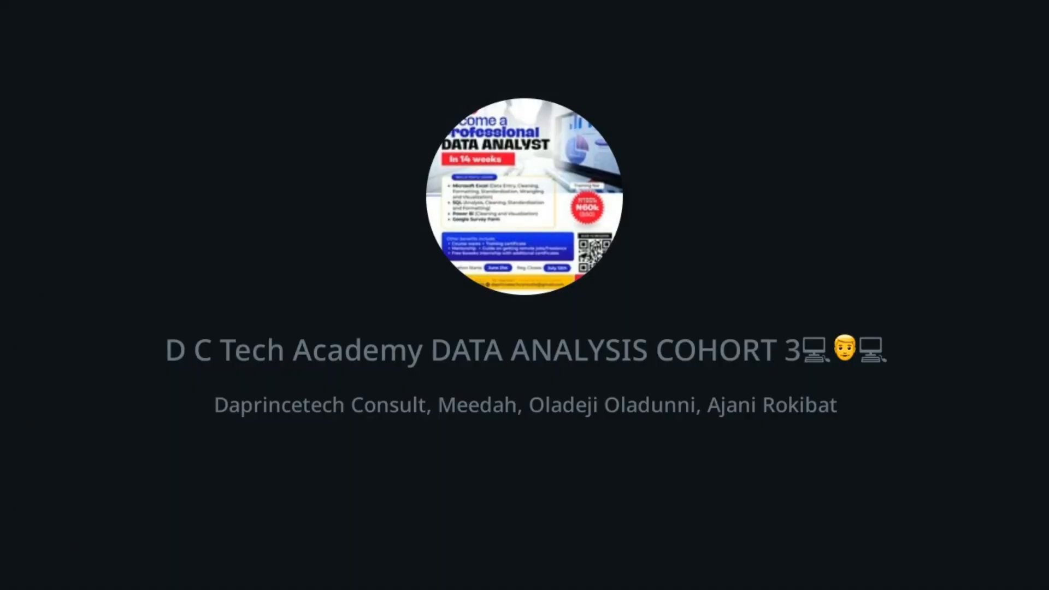
pyautogui.write('lysis')
pyautogui.press('Return')
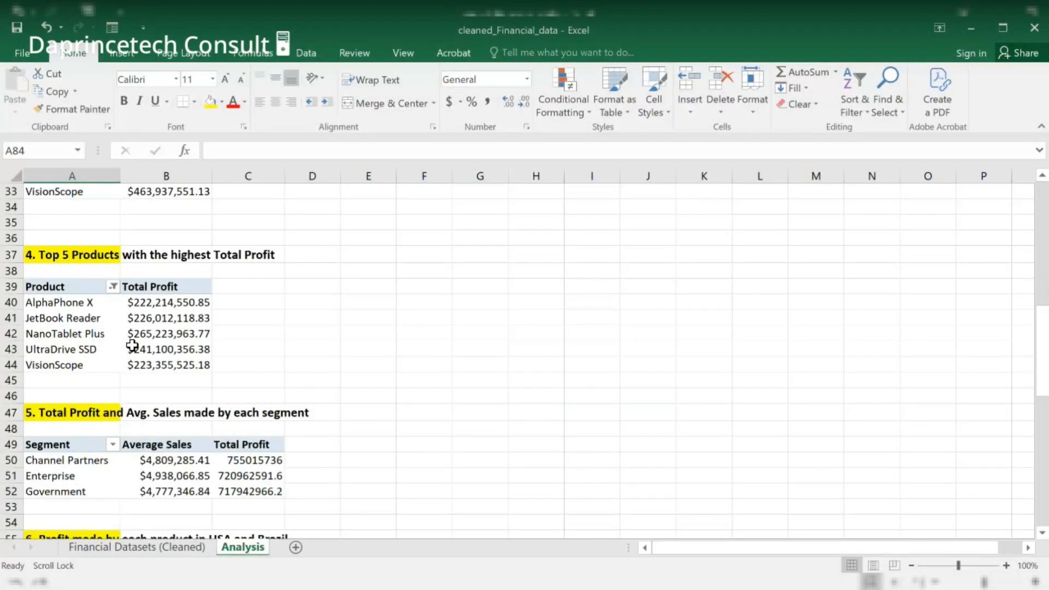
pyautogui.scroll(11, 132, 345)
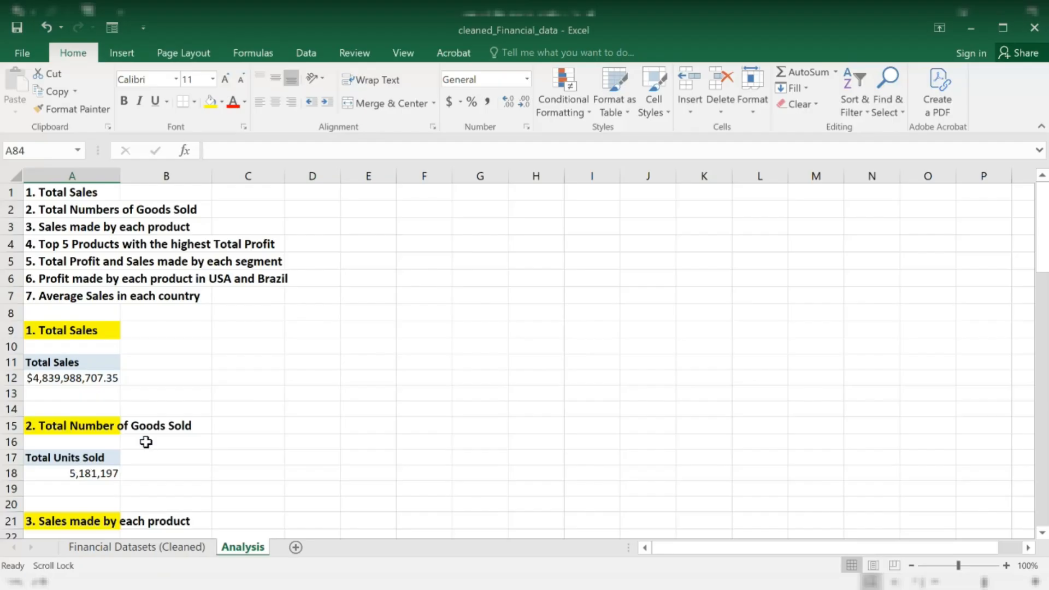
pyautogui.scroll(-19, 146, 442)
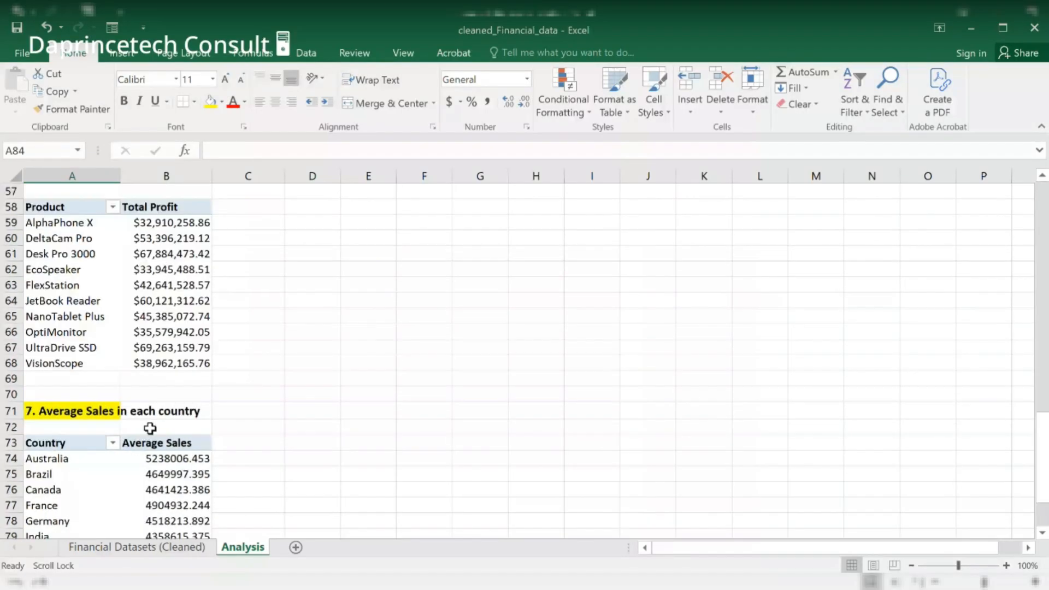
pyautogui.scroll(-7, 150, 428)
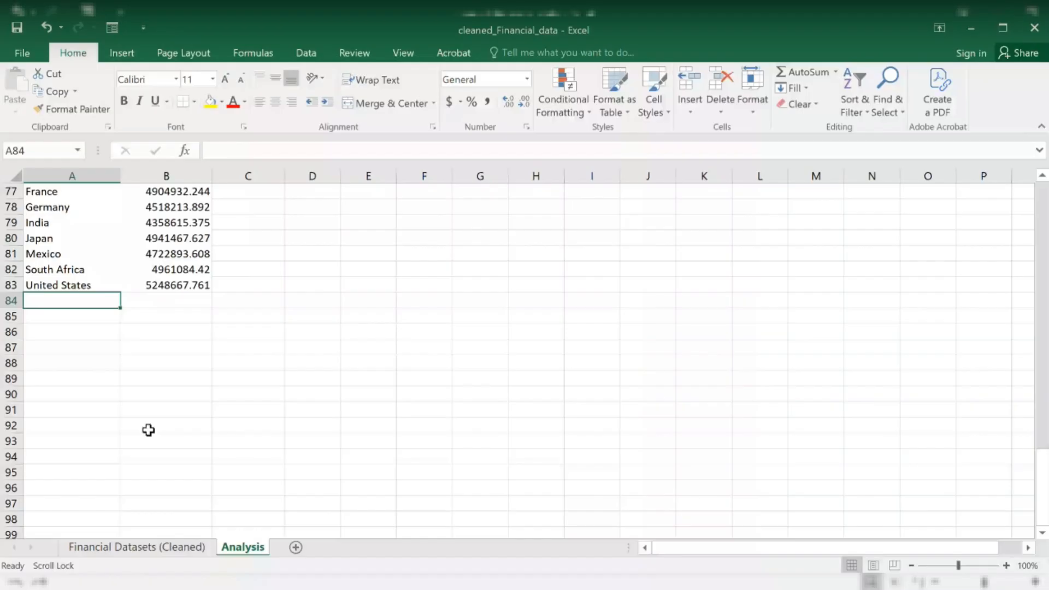
pyautogui.scroll(20, 149, 429)
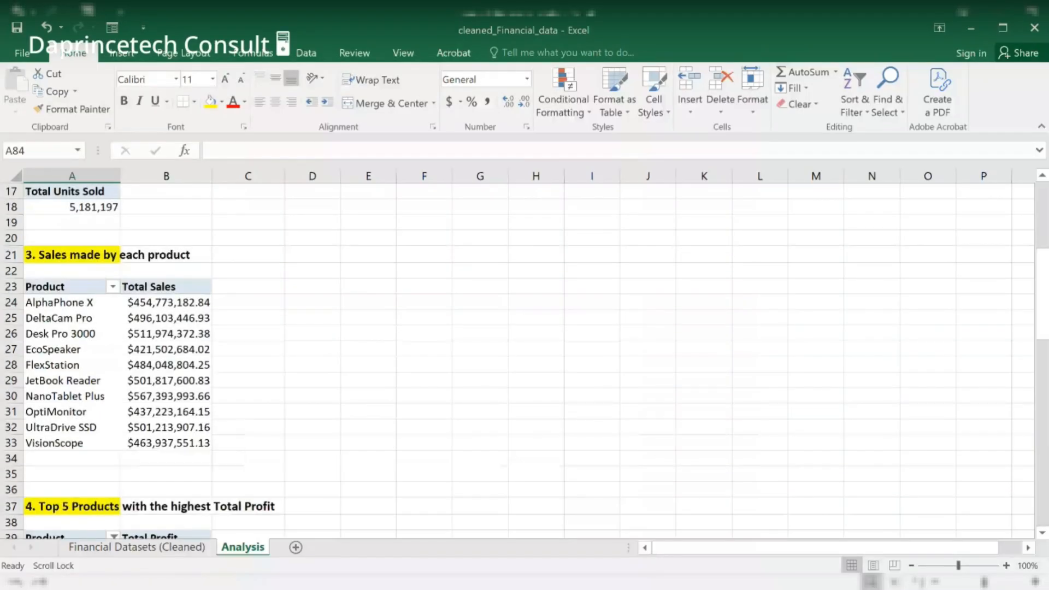